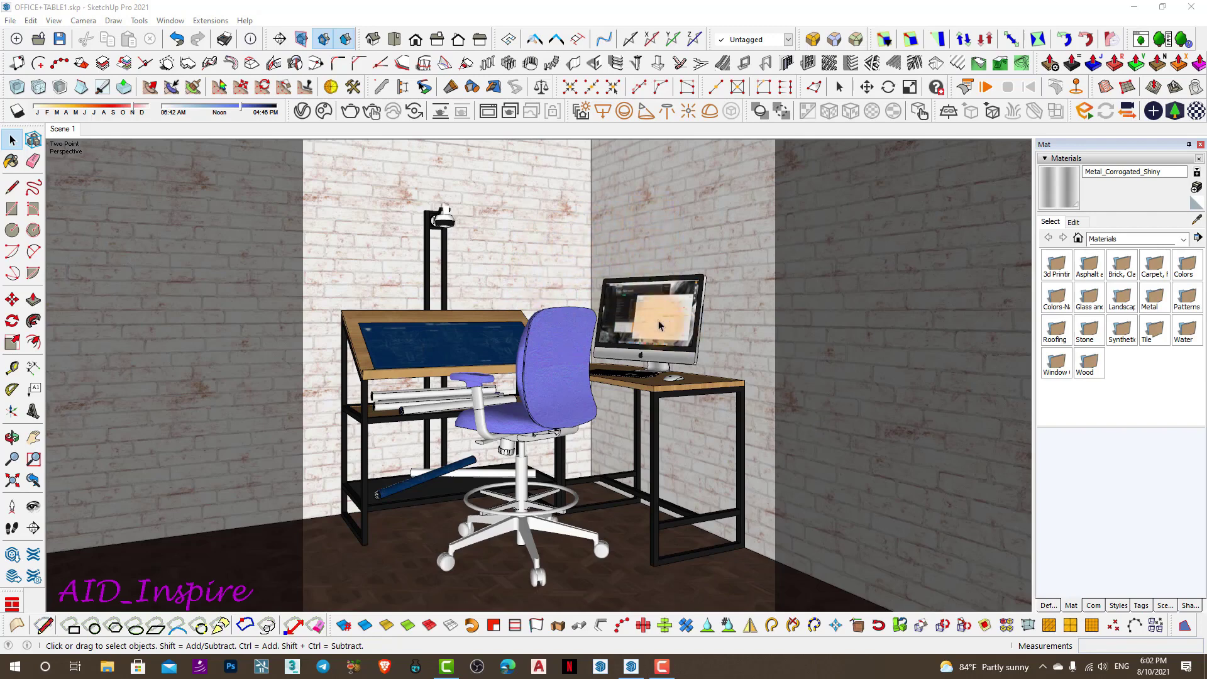
Select the desk assembly, try the chair, then select the monitor on its own
left_click(369, 372)
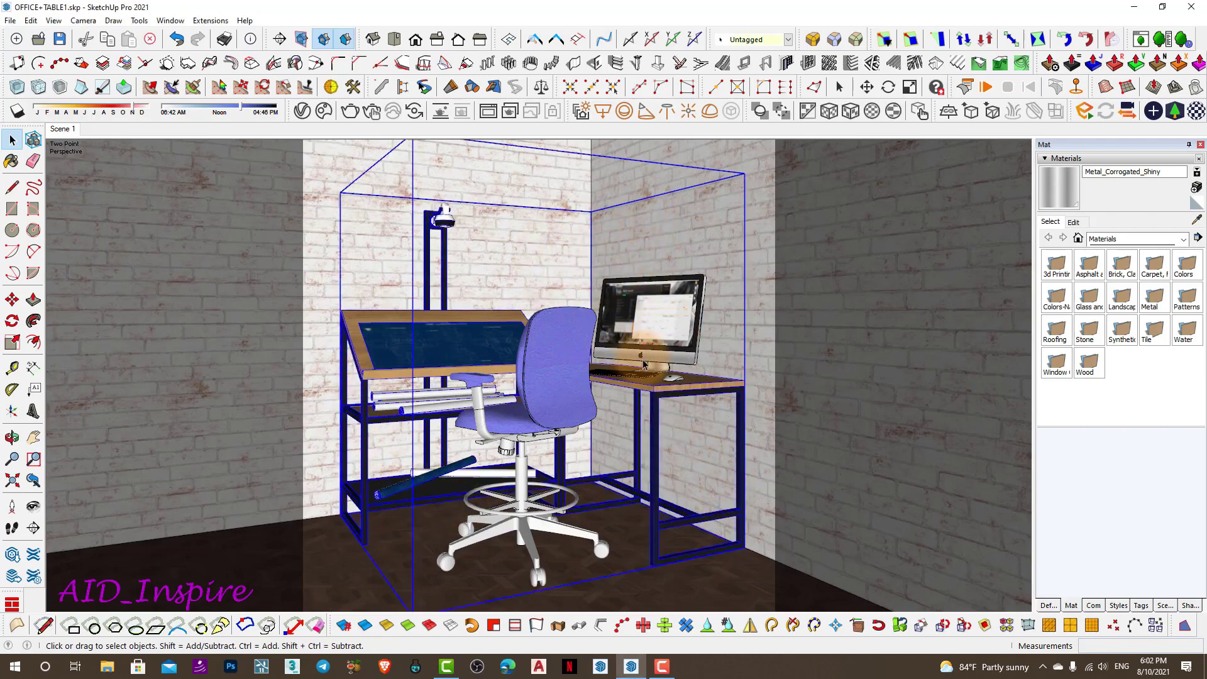
double_click(361, 371)
left_click(554, 397)
key("Escape")
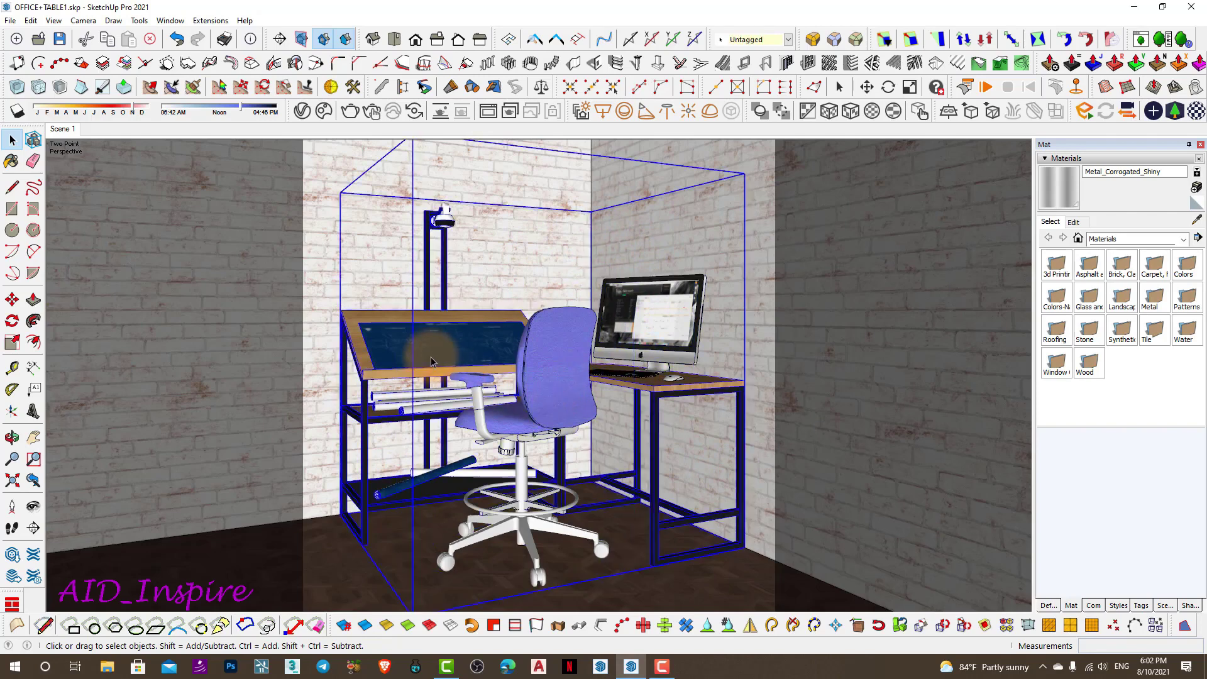
left_click(626, 354)
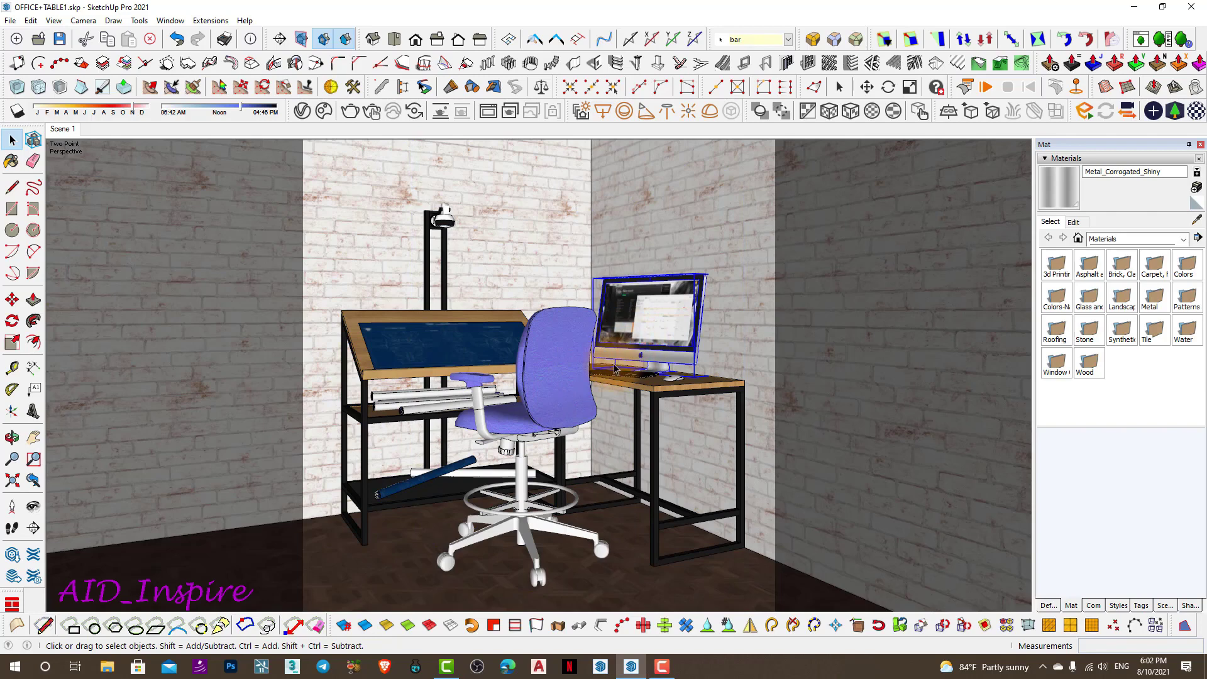
Expand Material Override in the V-Ray render settings and switch it on with grey override colour
left_click(302, 111)
mouse_move(685, 155)
left_mouse_down()
mouse_move(796, 168)
mouse_move(725, 164)
left_mouse_up()
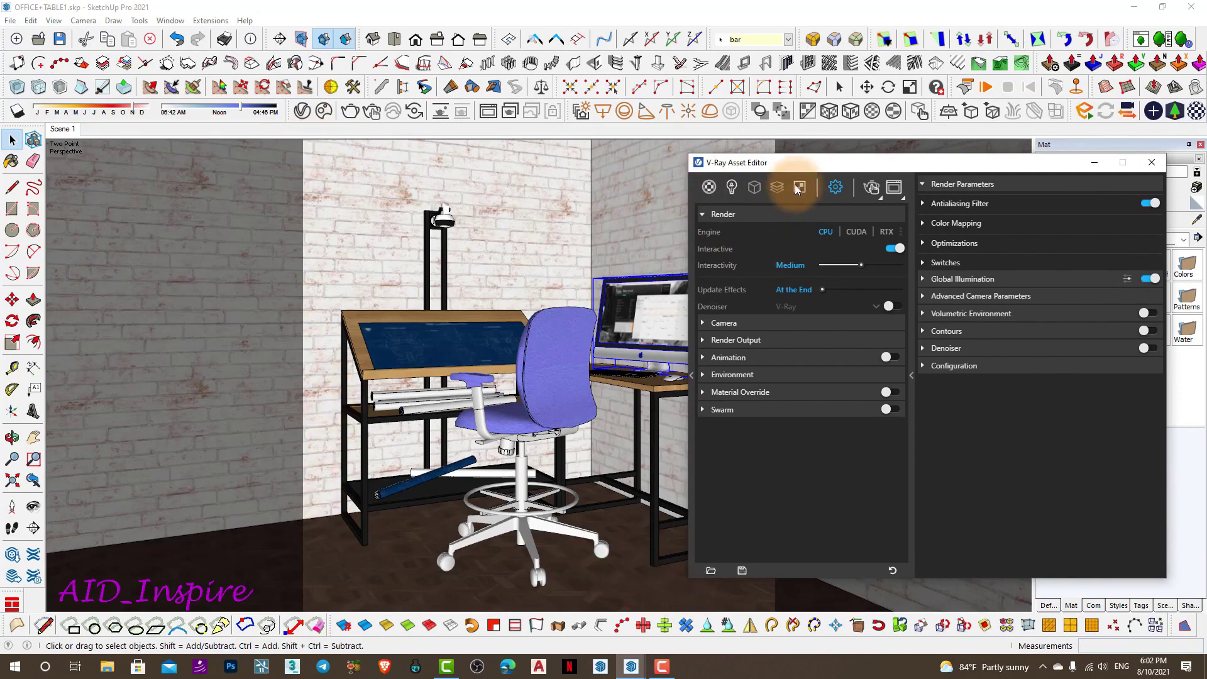
left_click_drag(787, 169, 682, 160)
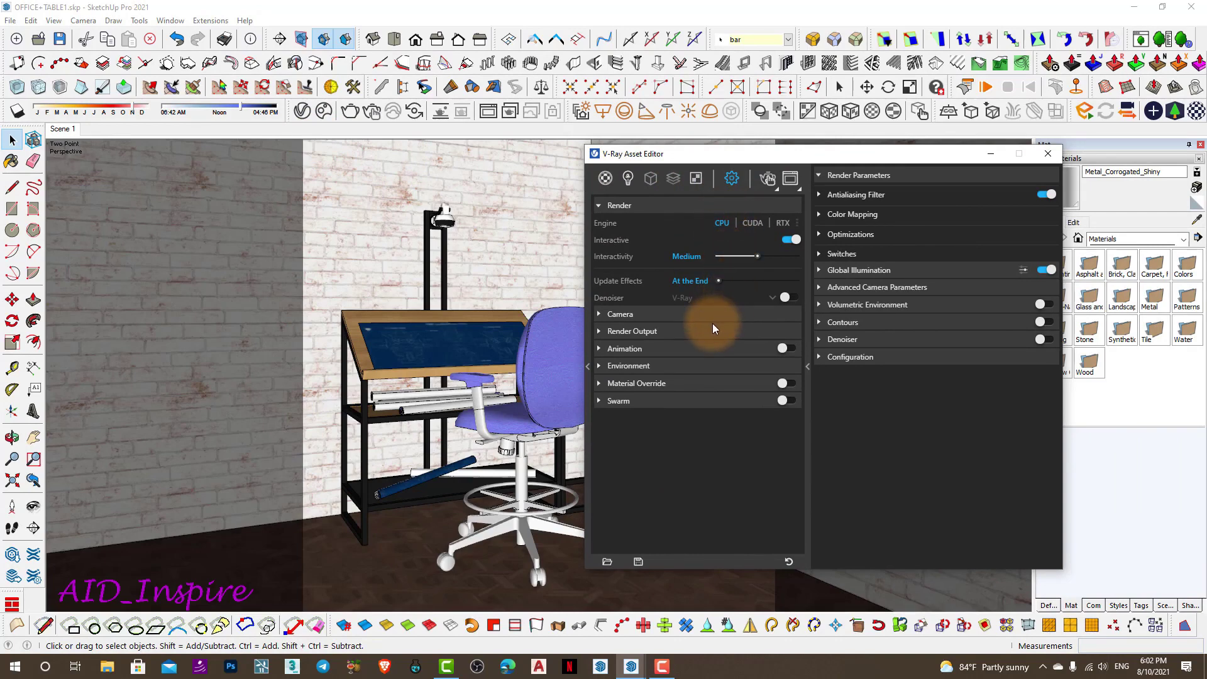
left_click(599, 384)
left_click_drag(703, 155, 748, 126)
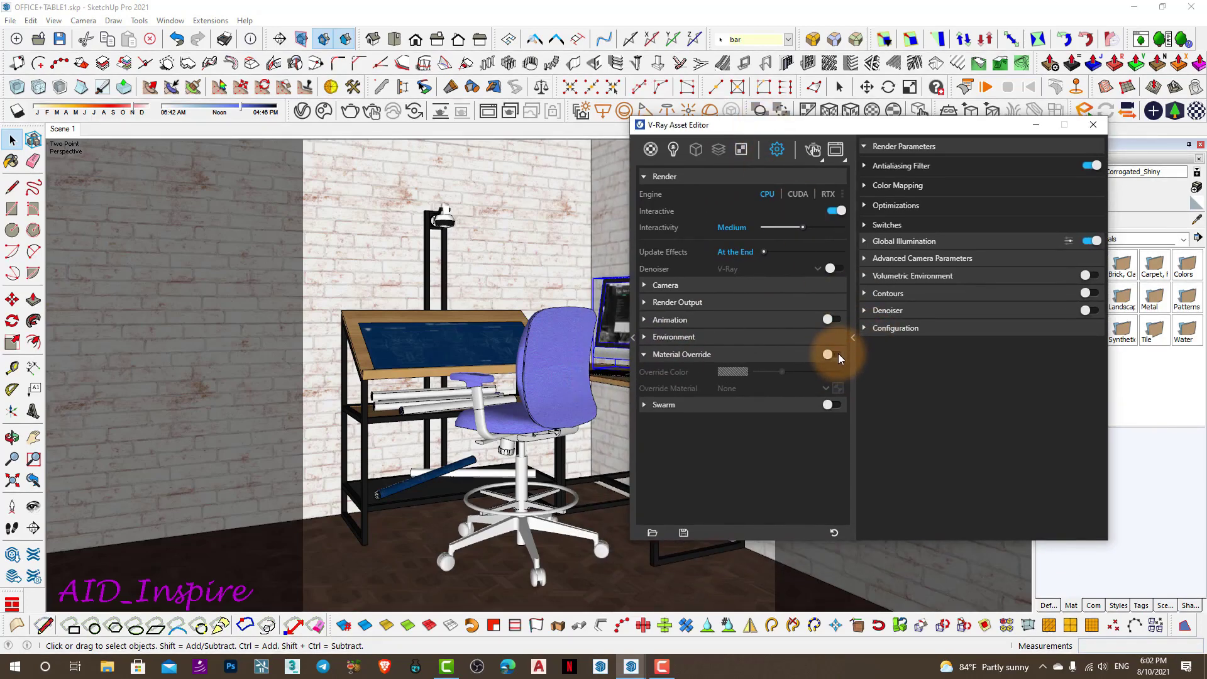
left_click(838, 354)
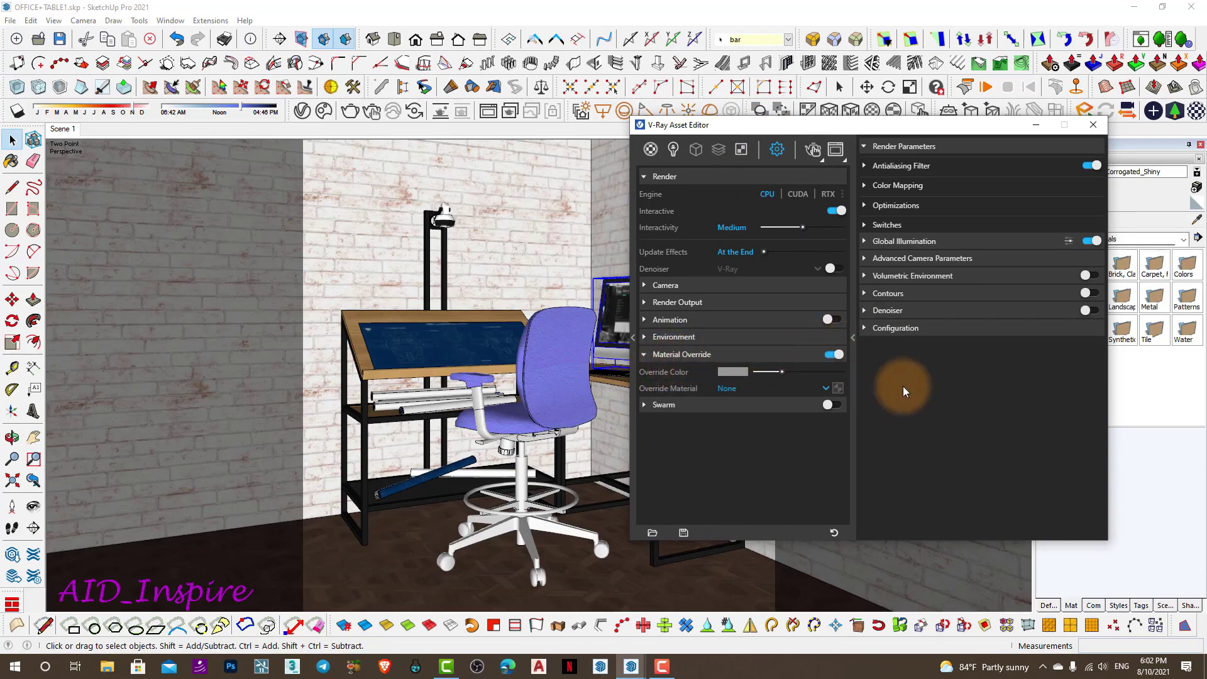
left_click(380, 352)
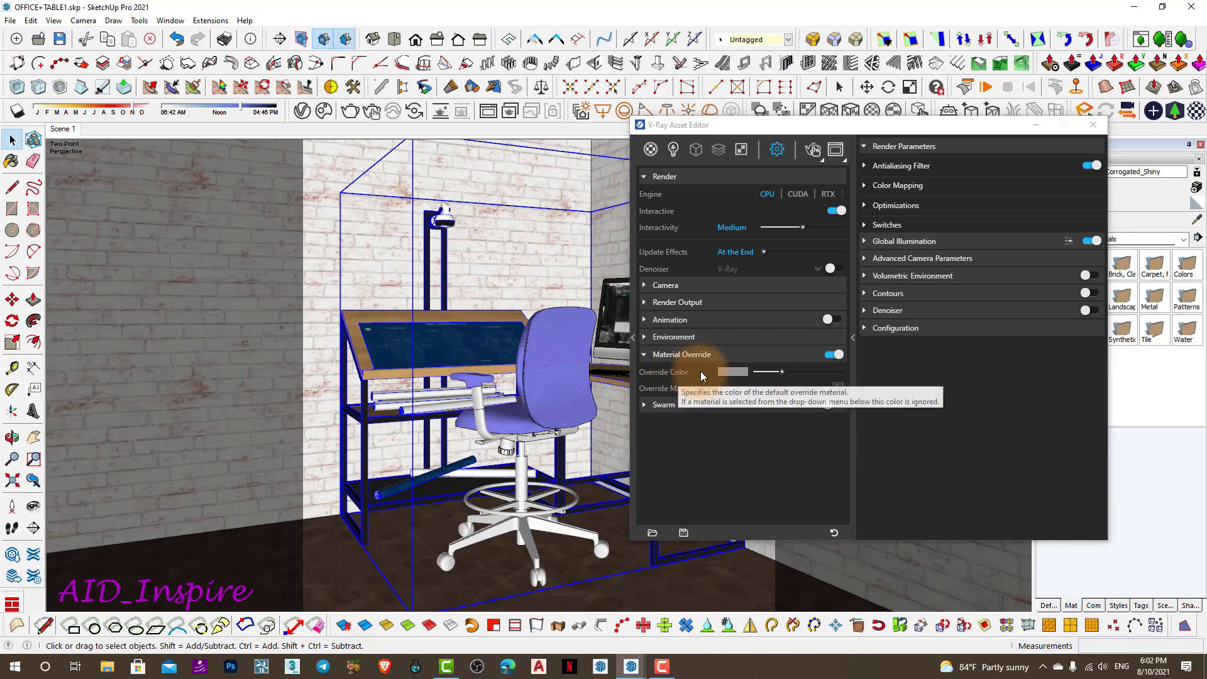
left_click(769, 442)
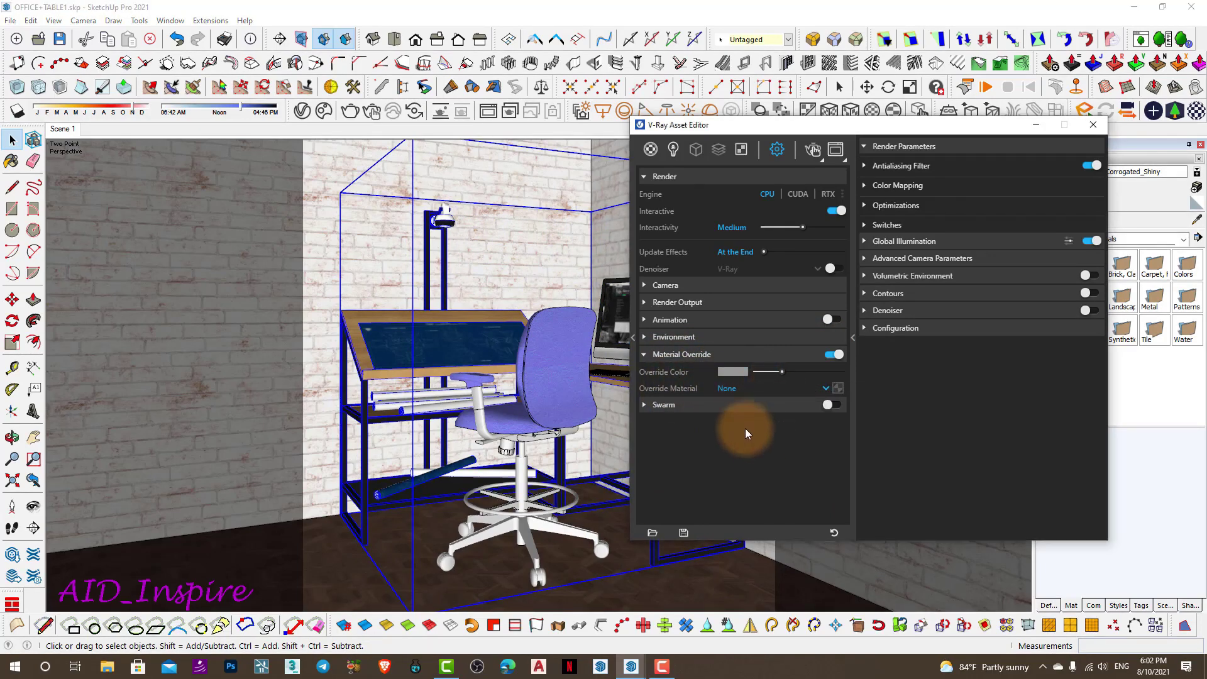
left_click(737, 373)
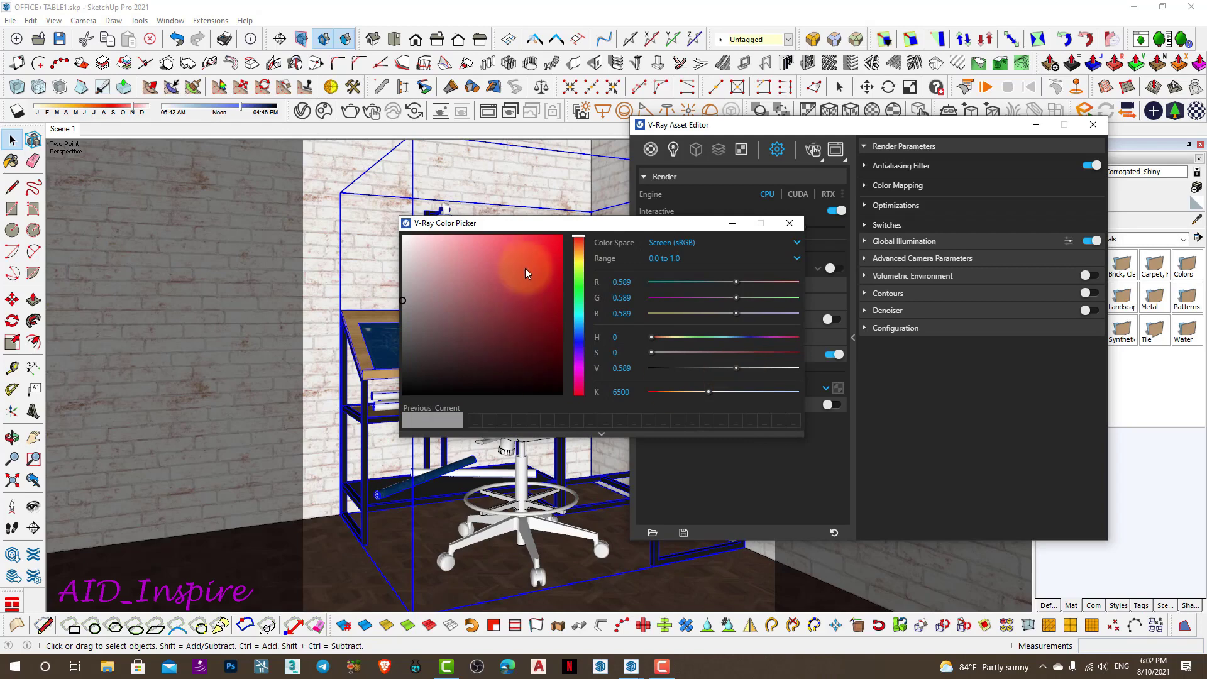
left_click_drag(505, 228, 517, 226)
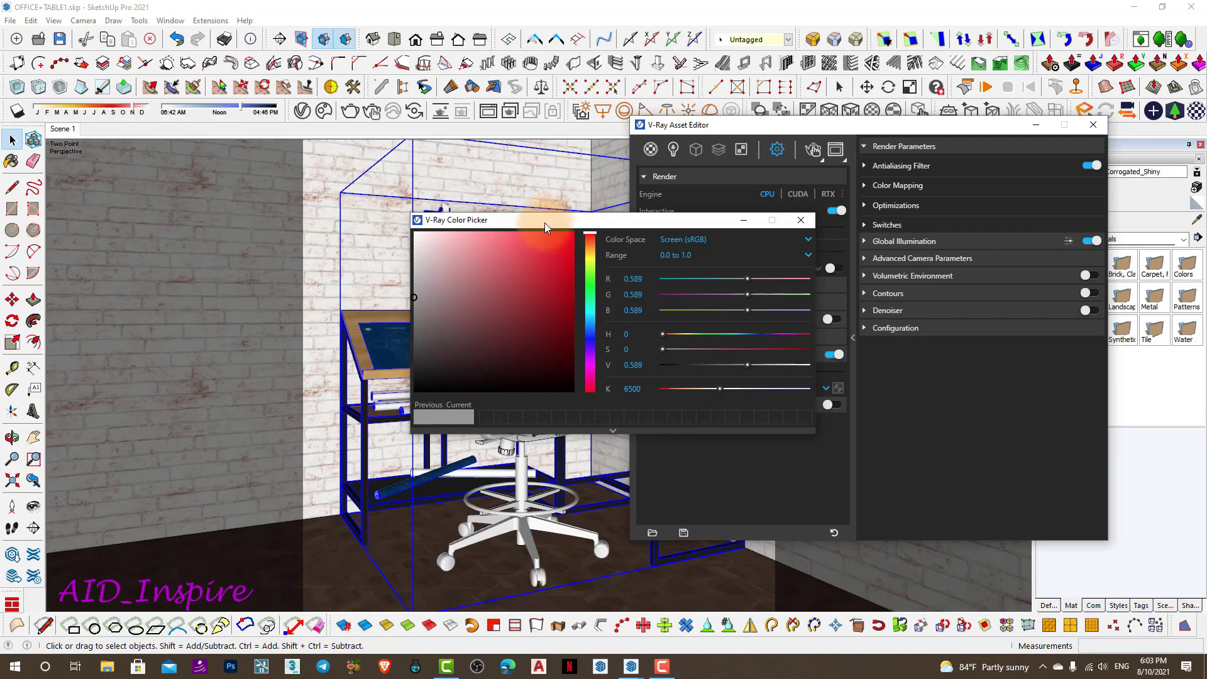
left_click_drag(530, 220, 329, 264)
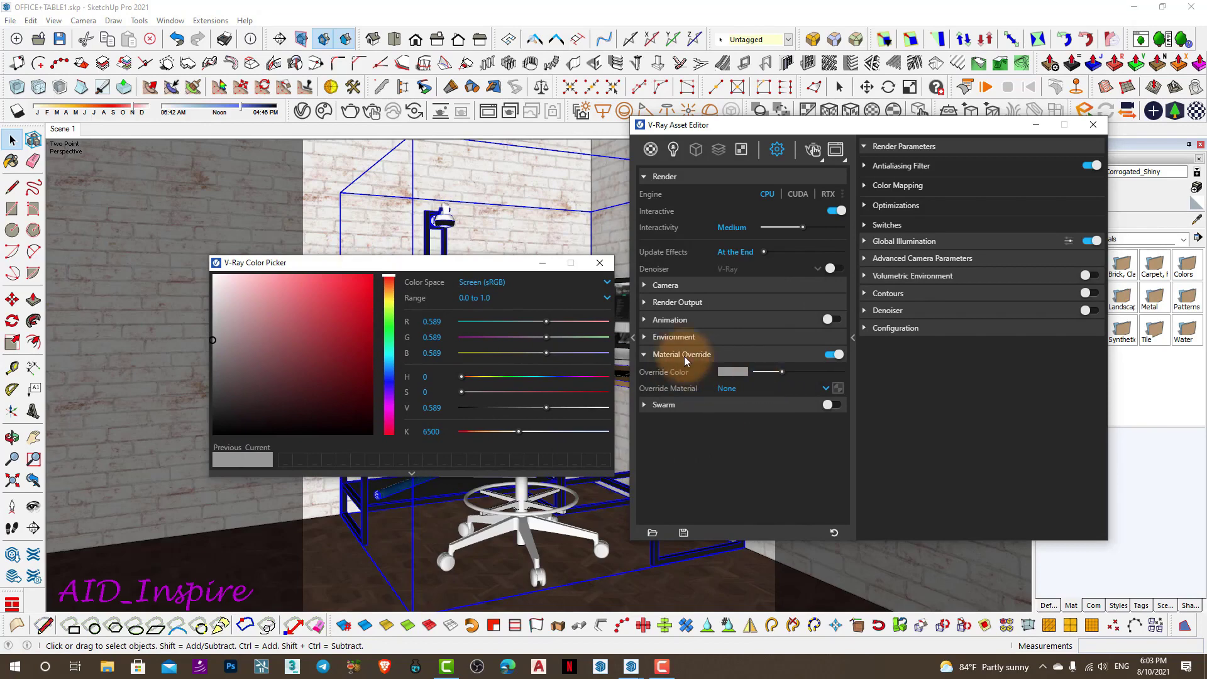
left_click(600, 263)
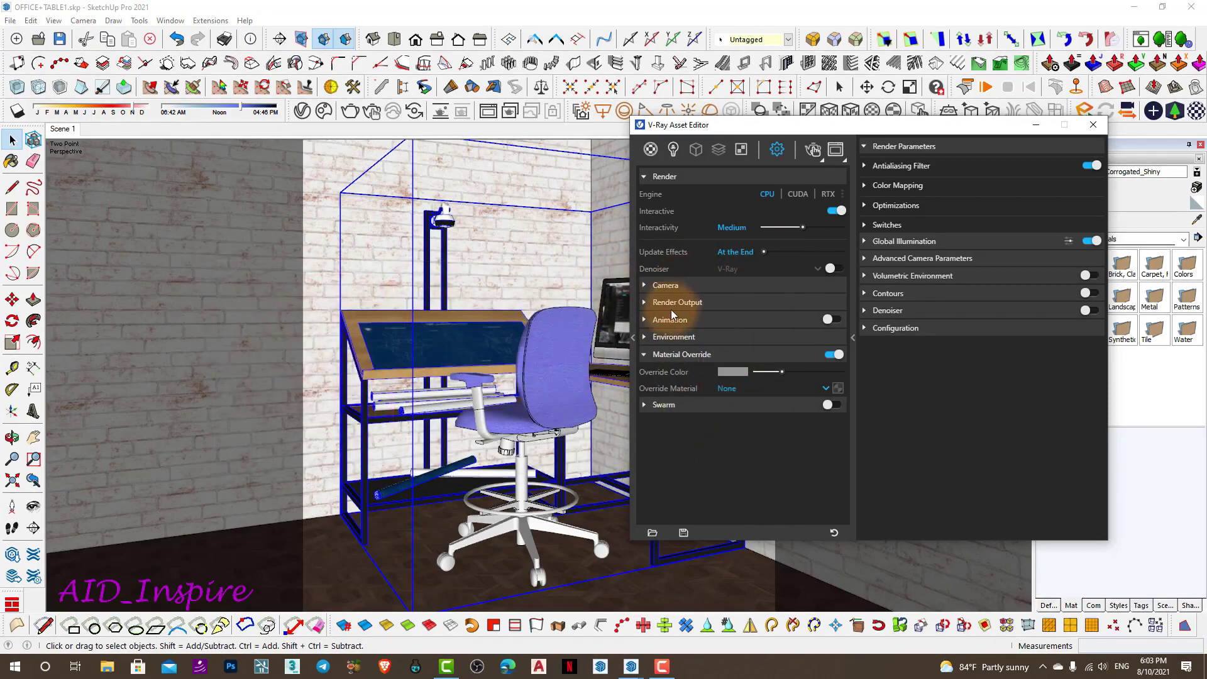
left_click(651, 356)
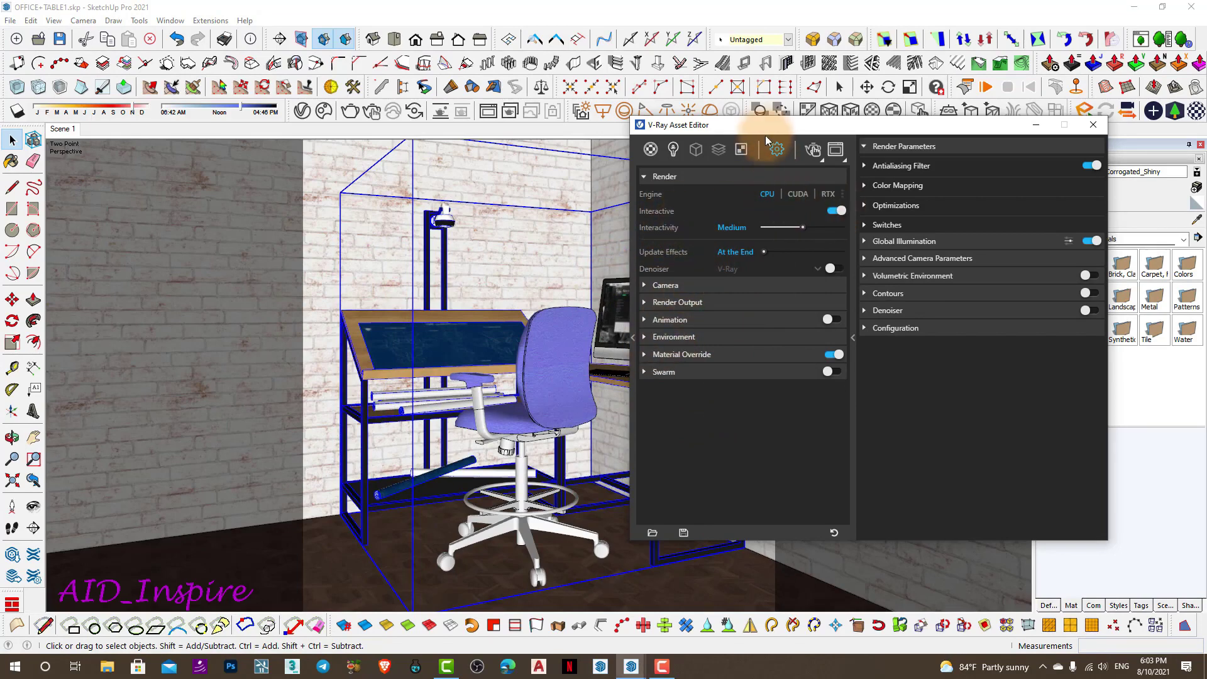
left_click_drag(765, 131, 814, 130)
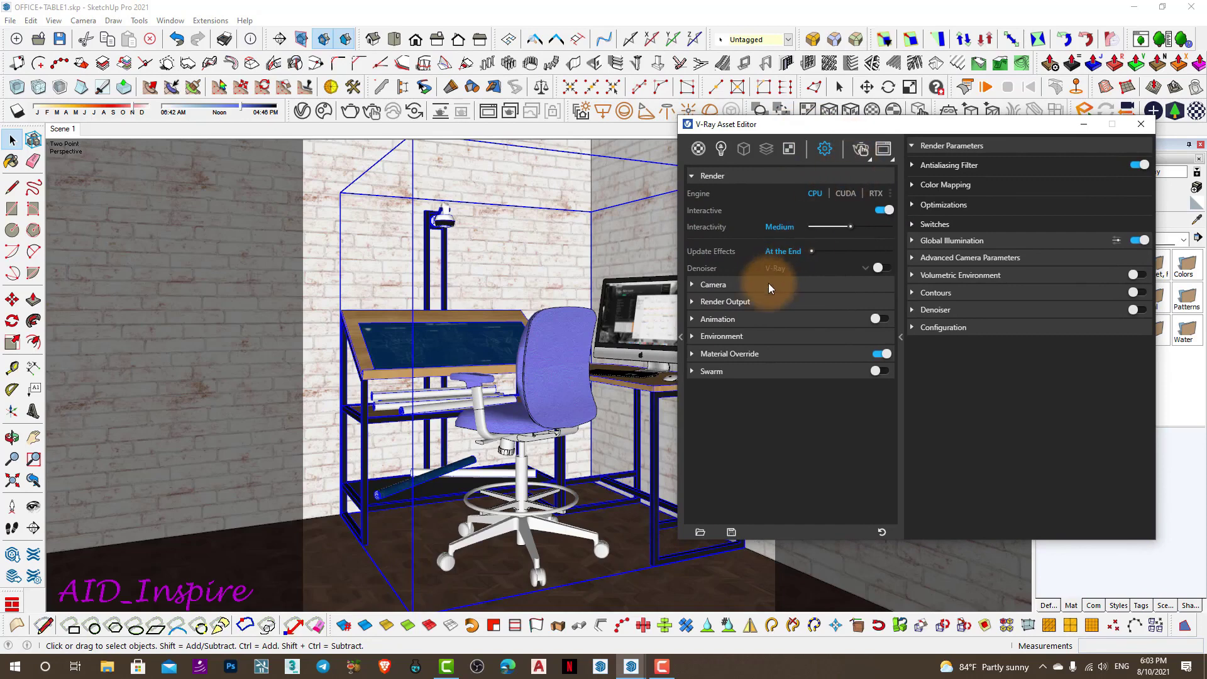
left_click(701, 303)
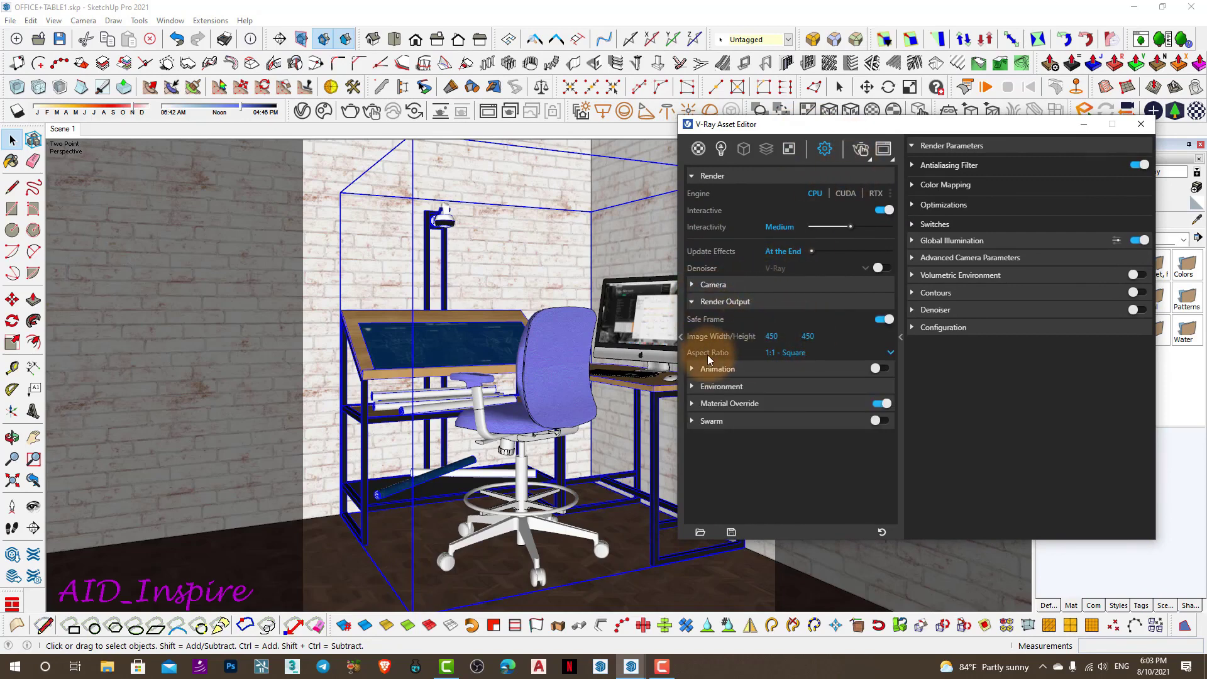
left_click(742, 305)
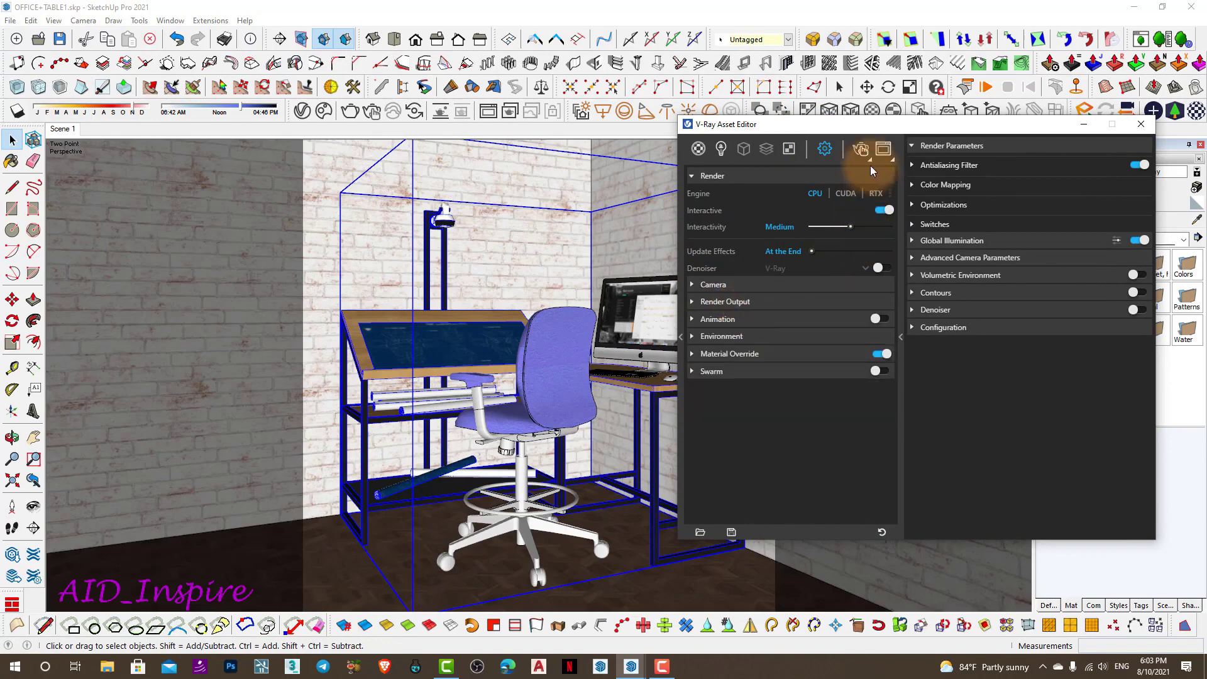
Start an interactive V-Ray render and lock the camera orientation
left_click(861, 151)
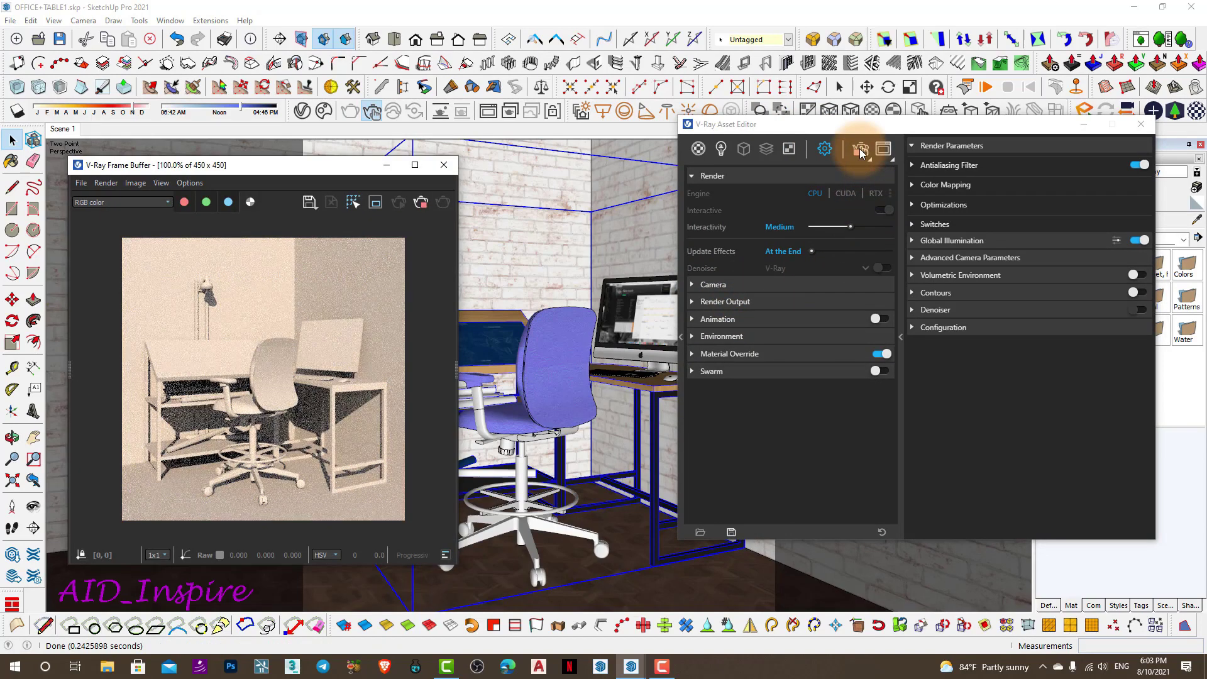
left_click_drag(330, 167, 322, 158)
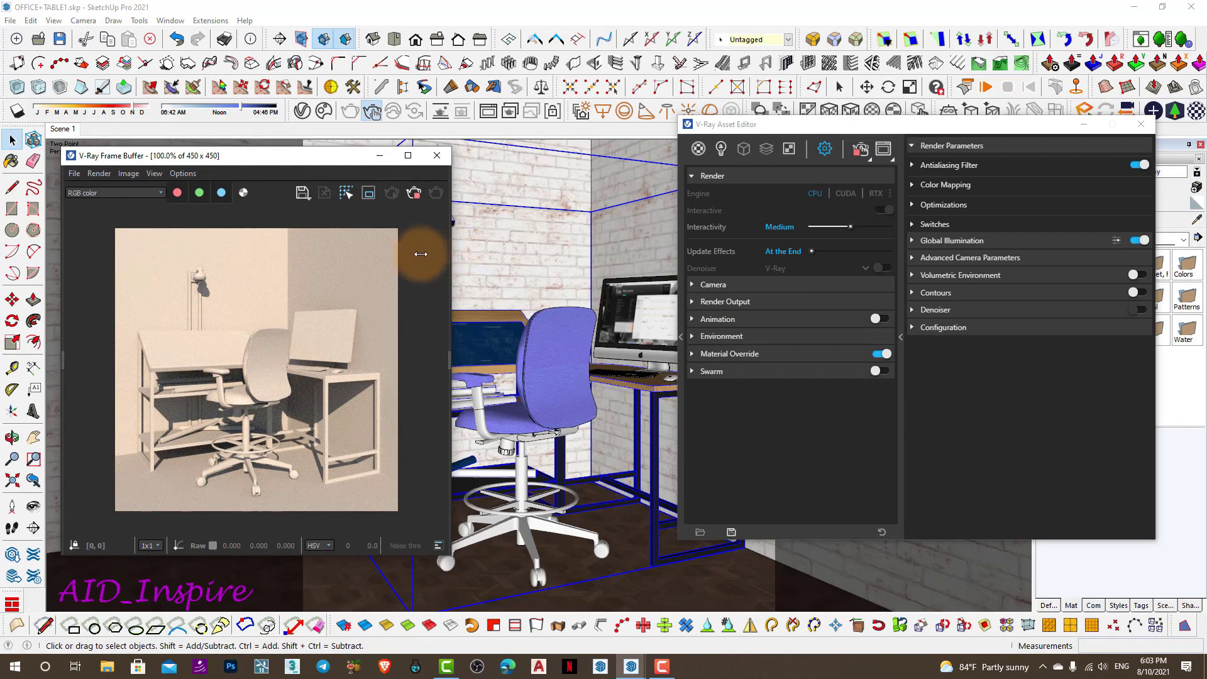
left_click_drag(317, 157, 297, 147)
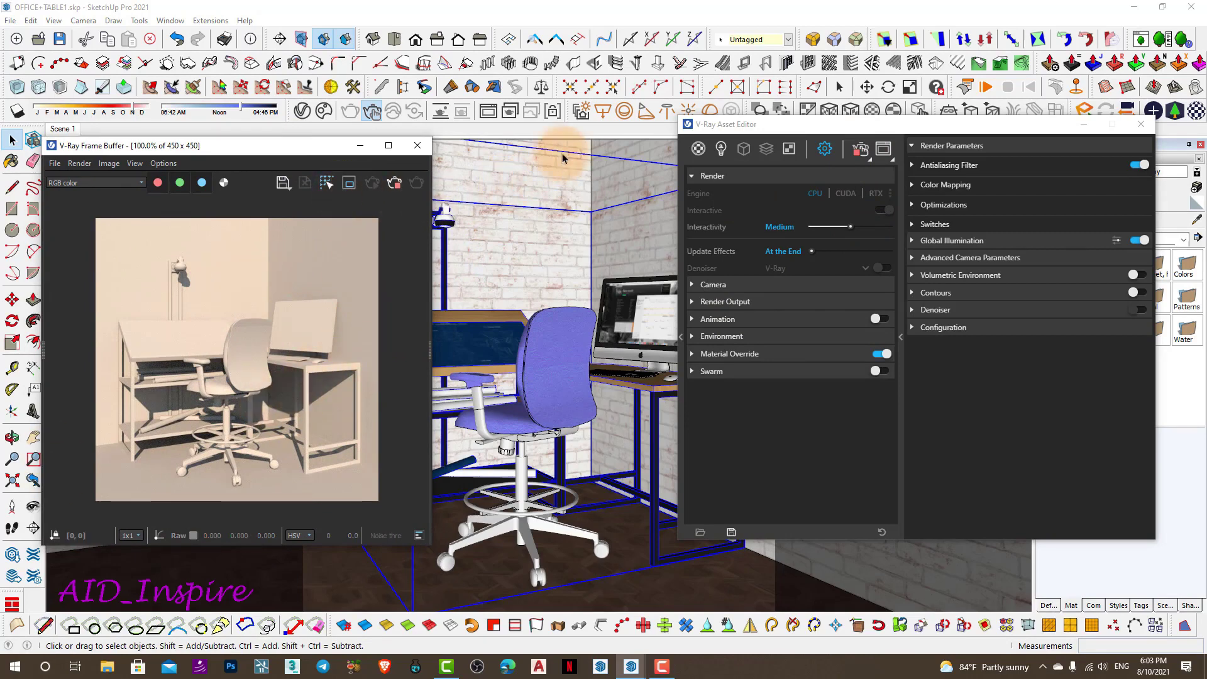
left_click(552, 115)
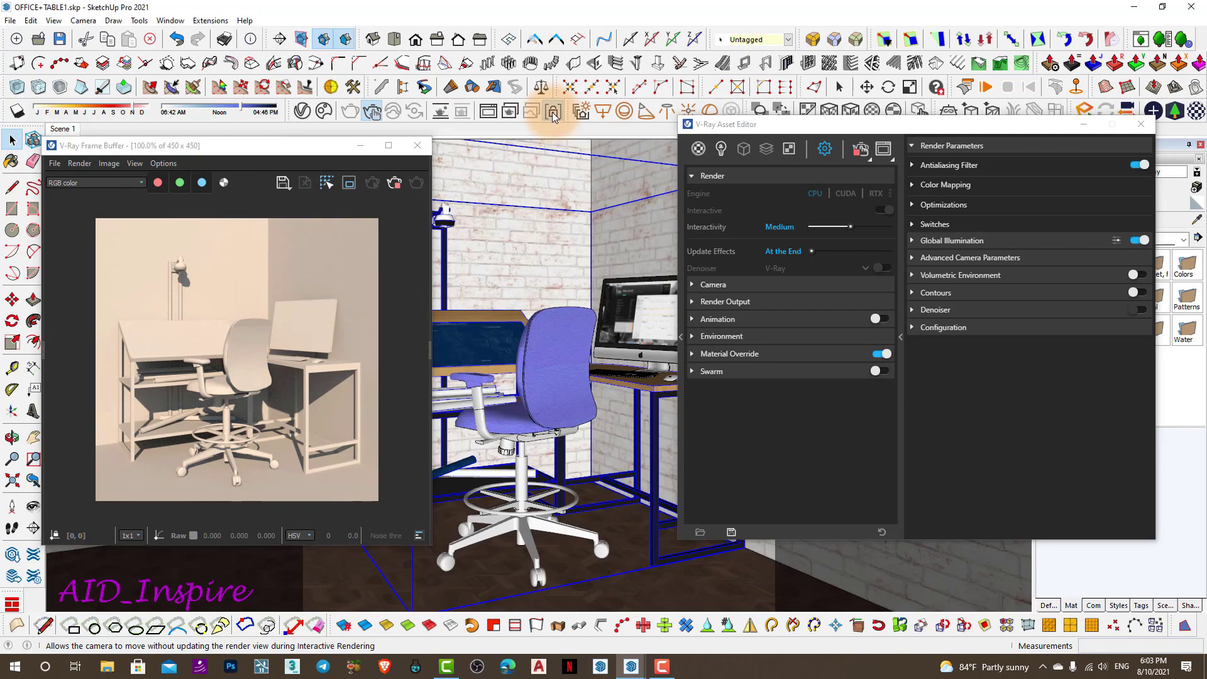
left_click_drag(287, 157, 281, 157)
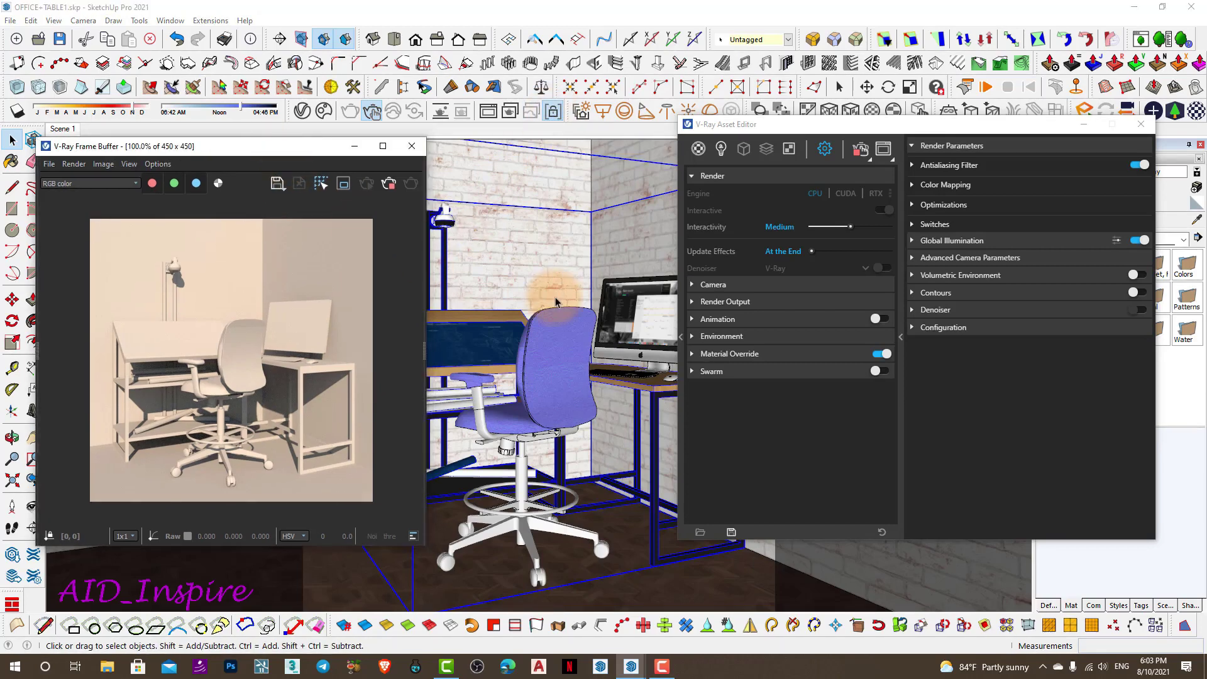
left_click(705, 129)
left_click_drag(705, 129, 761, 131)
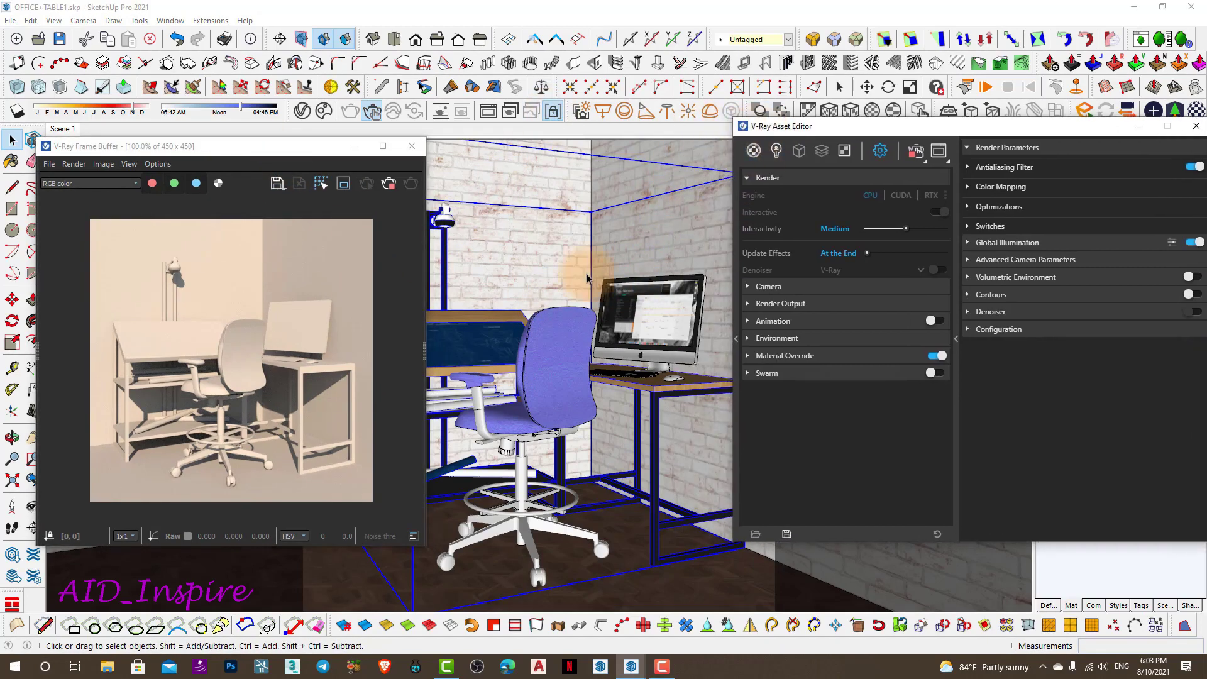
Orbit and zoom out to a straight-on front view of the room
mouse_move(594, 252)
middle_mouse_down()
mouse_move(591, 353)
mouse_move(613, 390)
middle_mouse_up()
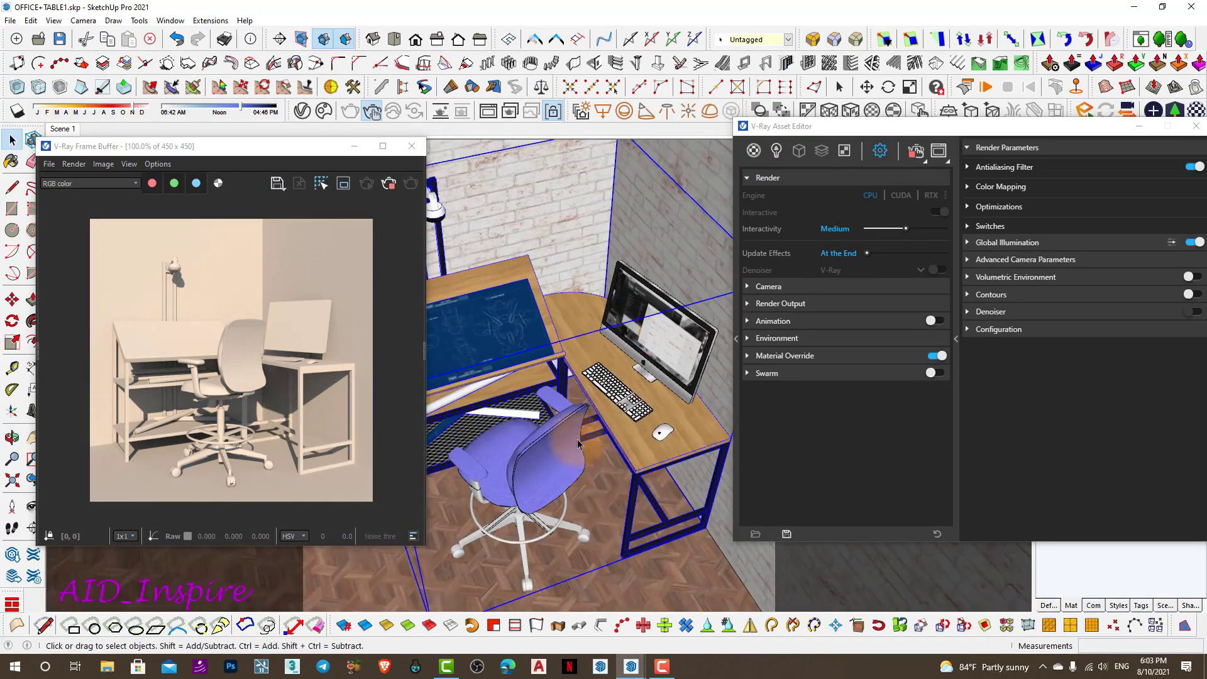
scroll(635, 421, "down", 3)
scroll(667, 462, "down", 3)
mouse_move(671, 469)
middle_mouse_down()
mouse_move(453, 378)
mouse_move(599, 304)
mouse_move(707, 324)
mouse_move(534, 371)
middle_mouse_up()
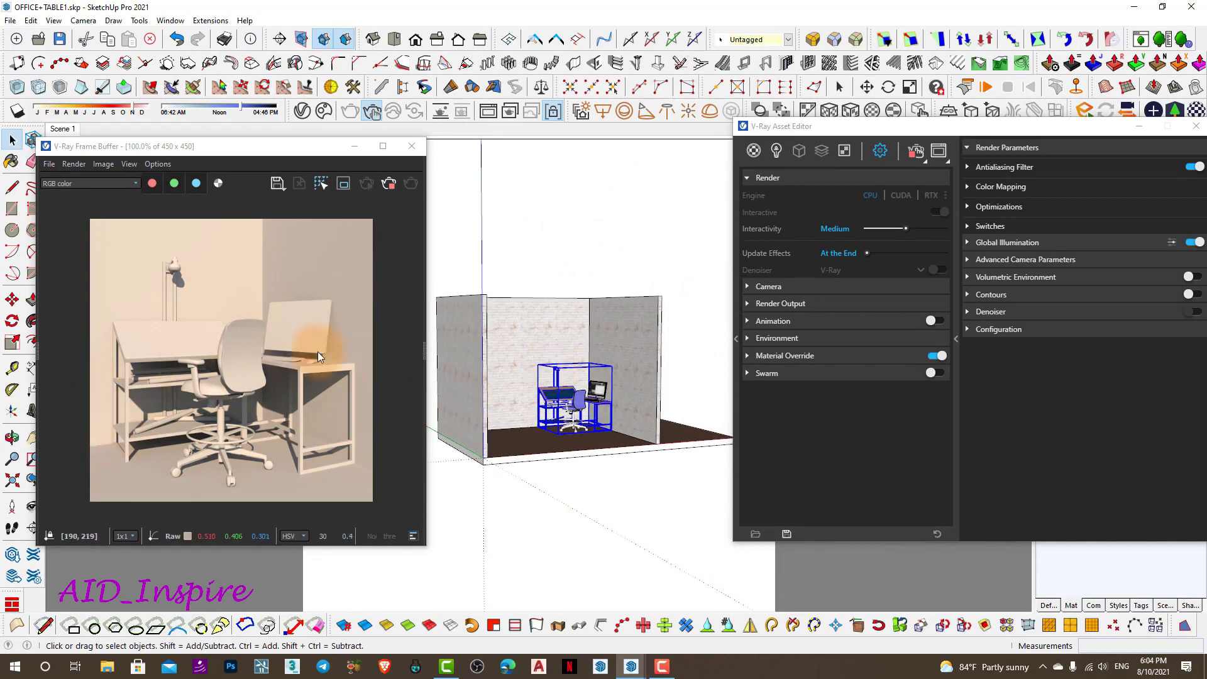
Orbit higher to show more floor, then switch off the SunLight in the lights list
scroll(601, 443, "up", 2)
scroll(570, 390, "up", 2)
middle_click_drag(560, 376, 566, 352)
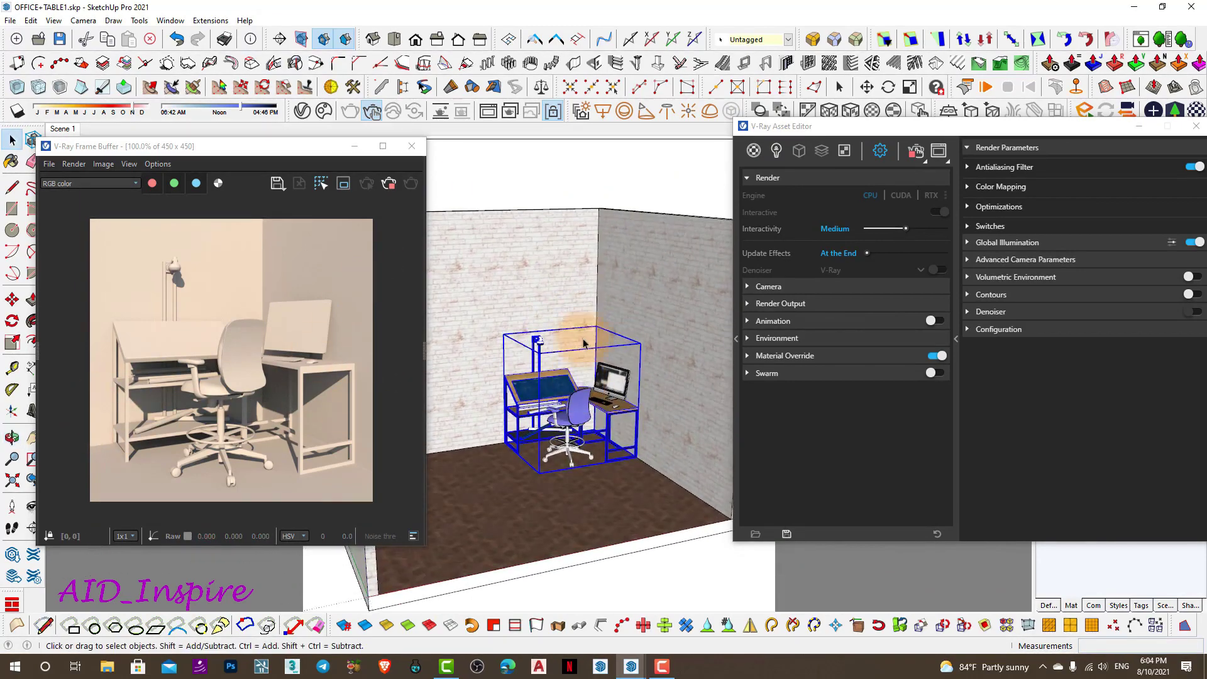
left_click(778, 151)
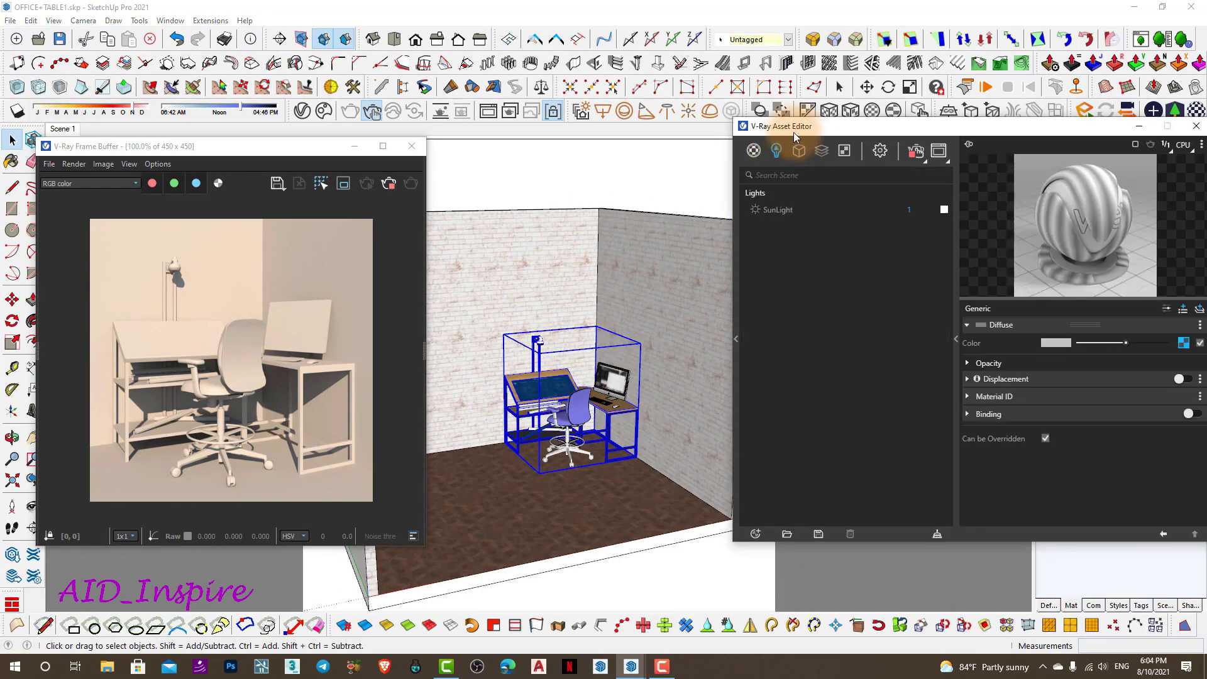
left_click_drag(794, 132, 703, 134)
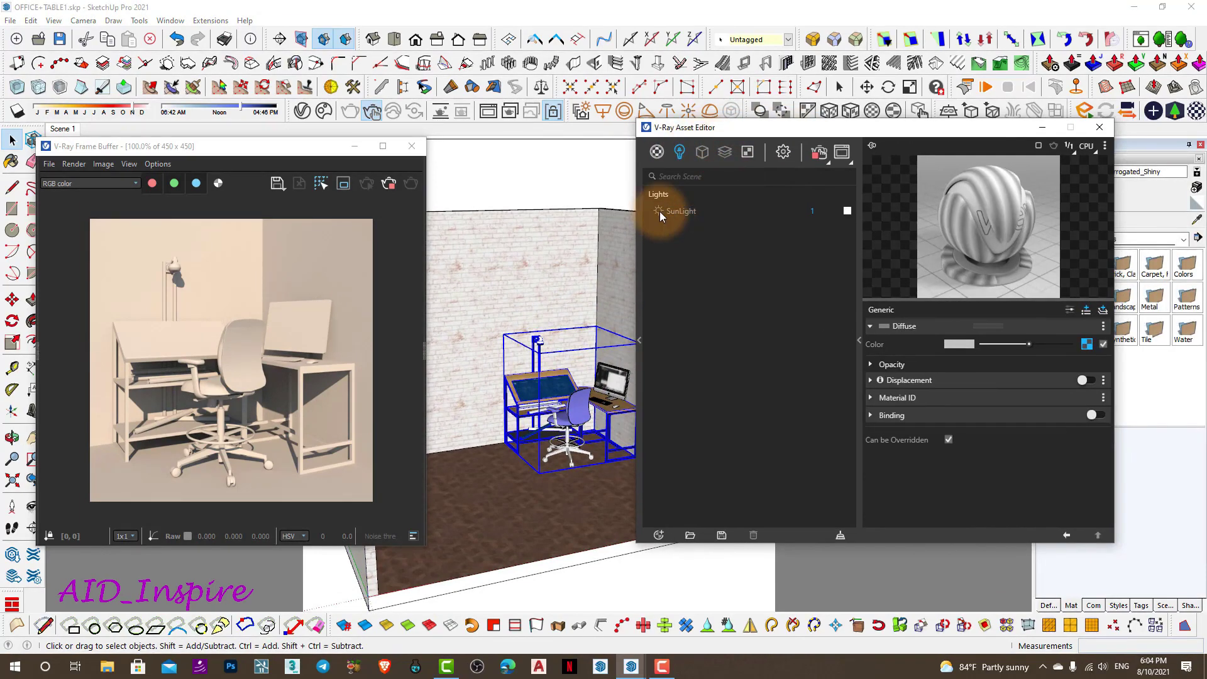
left_click(201, 464)
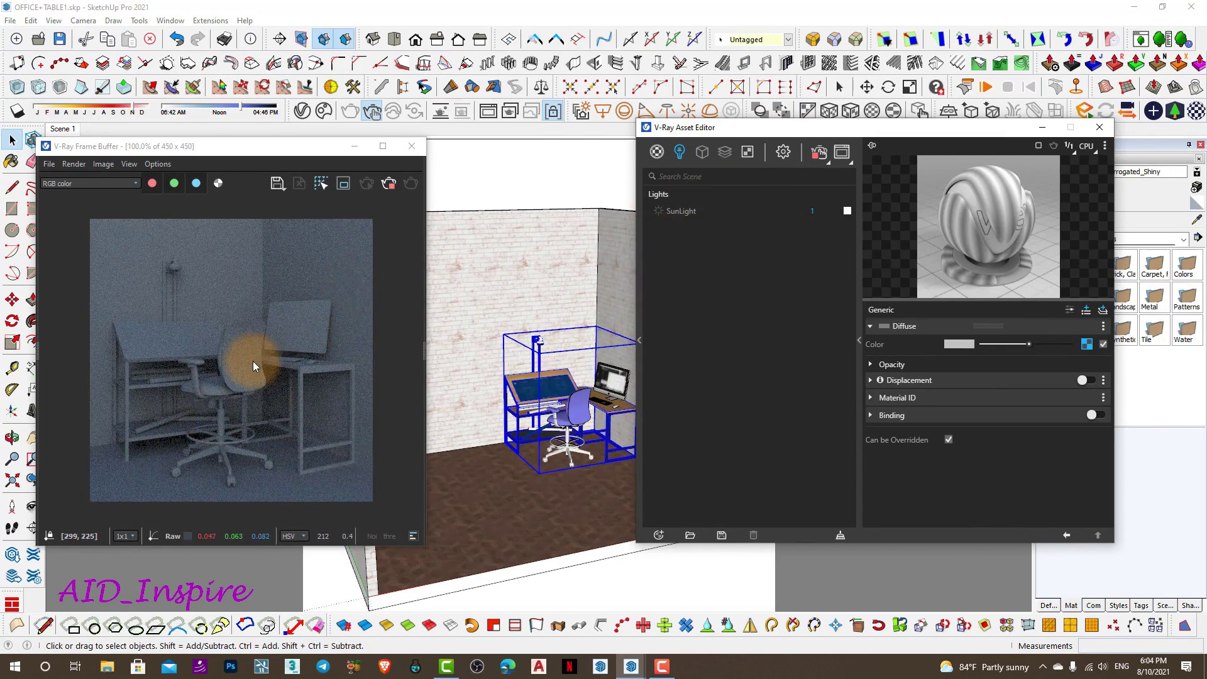
scroll(629, 365, "up", 2)
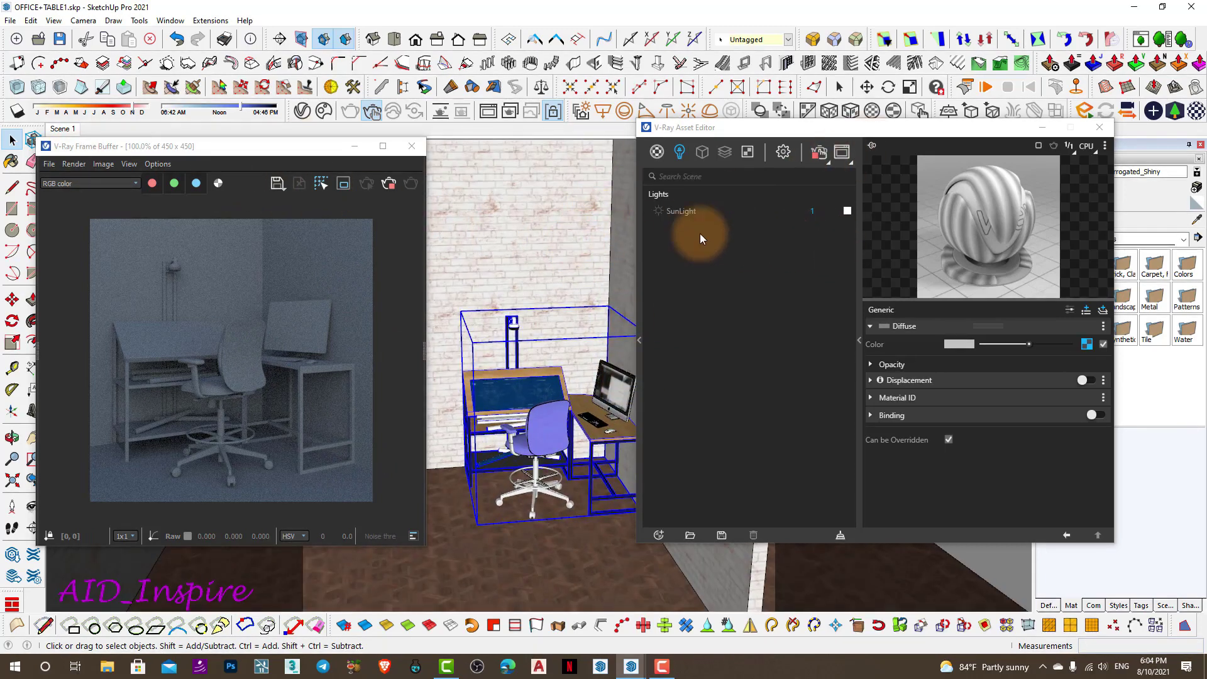
Expand Environment settings and toggle the Background off, then back on
left_click(748, 151)
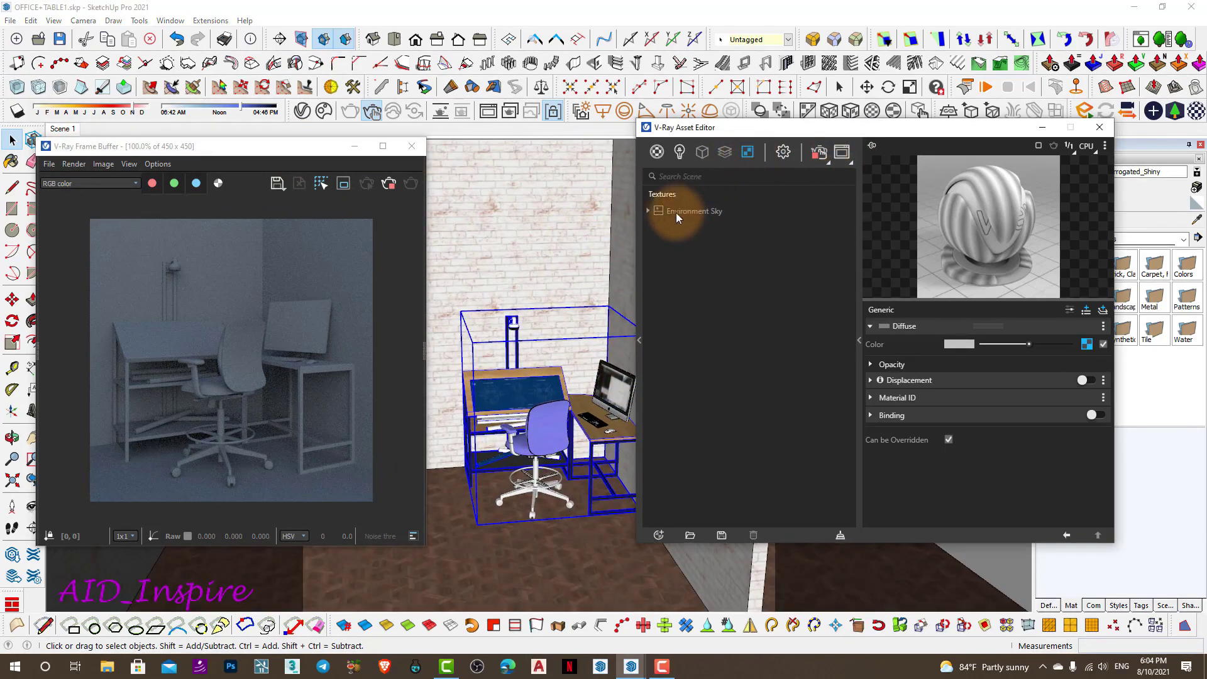
left_click(783, 154)
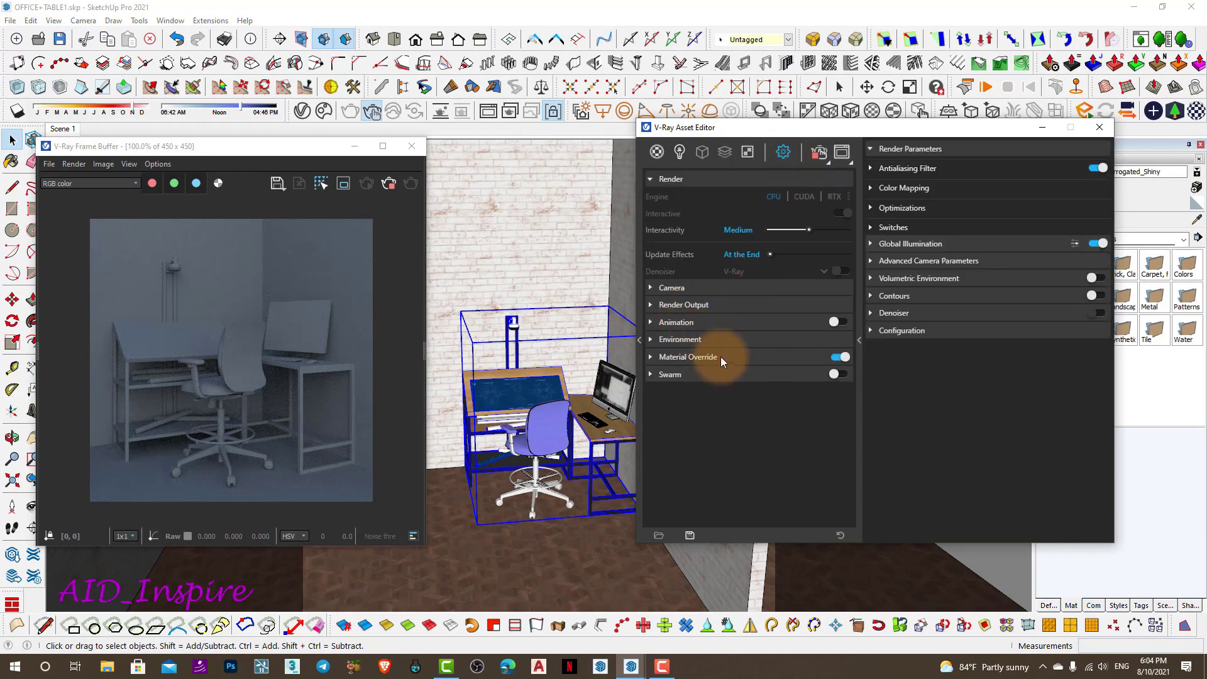
left_click(649, 343)
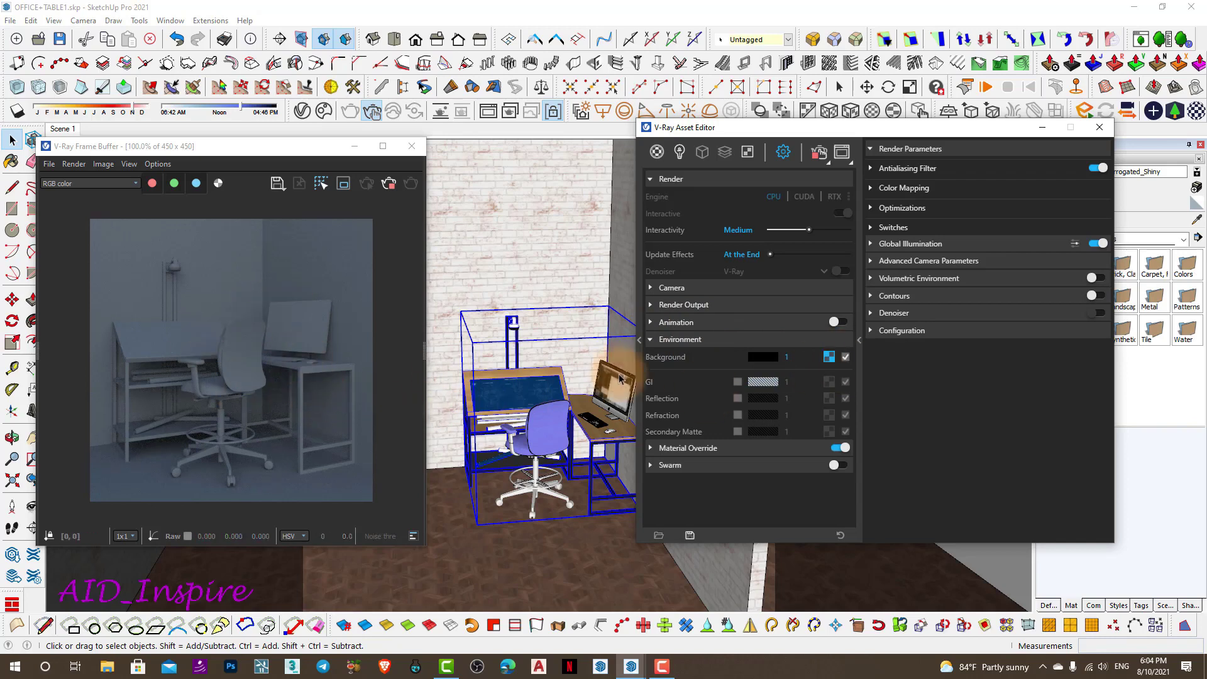
left_click(847, 358)
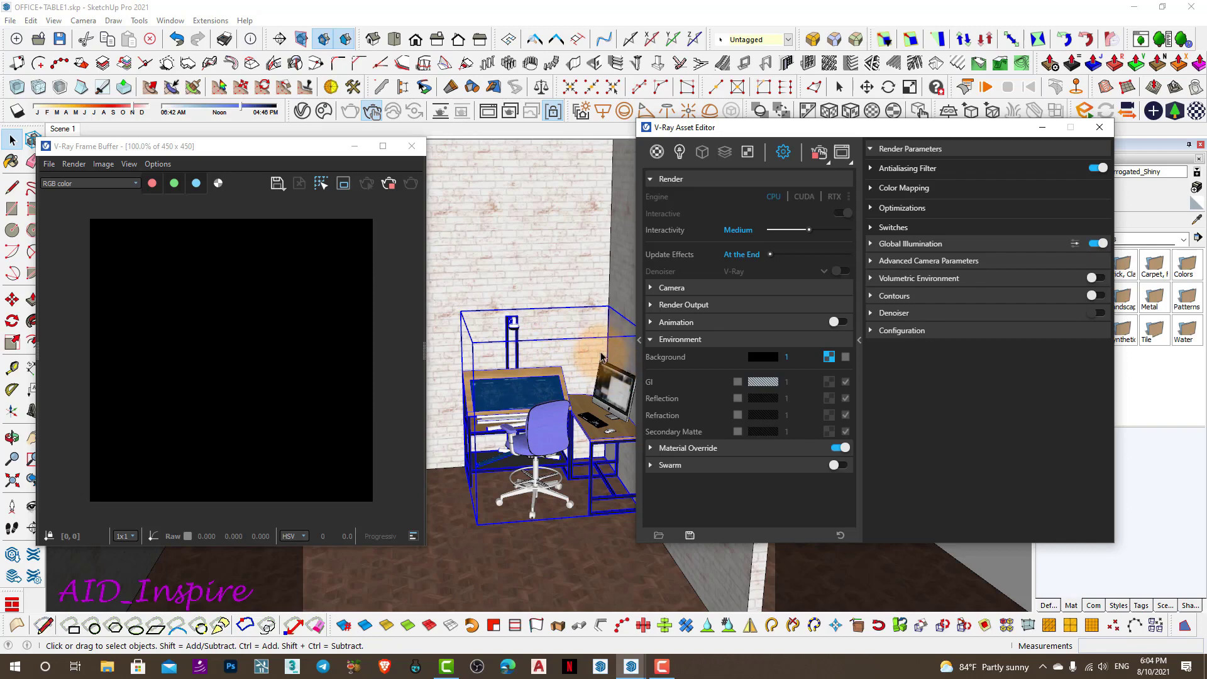
left_click(846, 357)
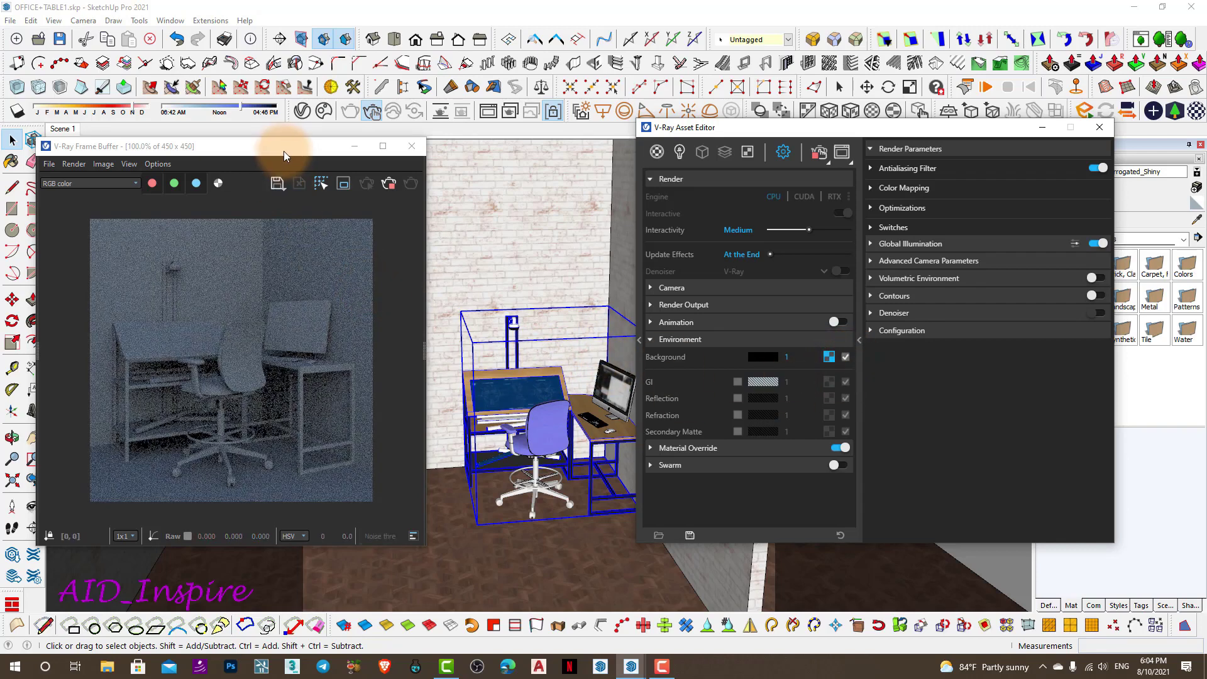
Orbit and zoom to a high overhead view of the room corner with desk and chair
left_click_drag(284, 151, 277, 136)
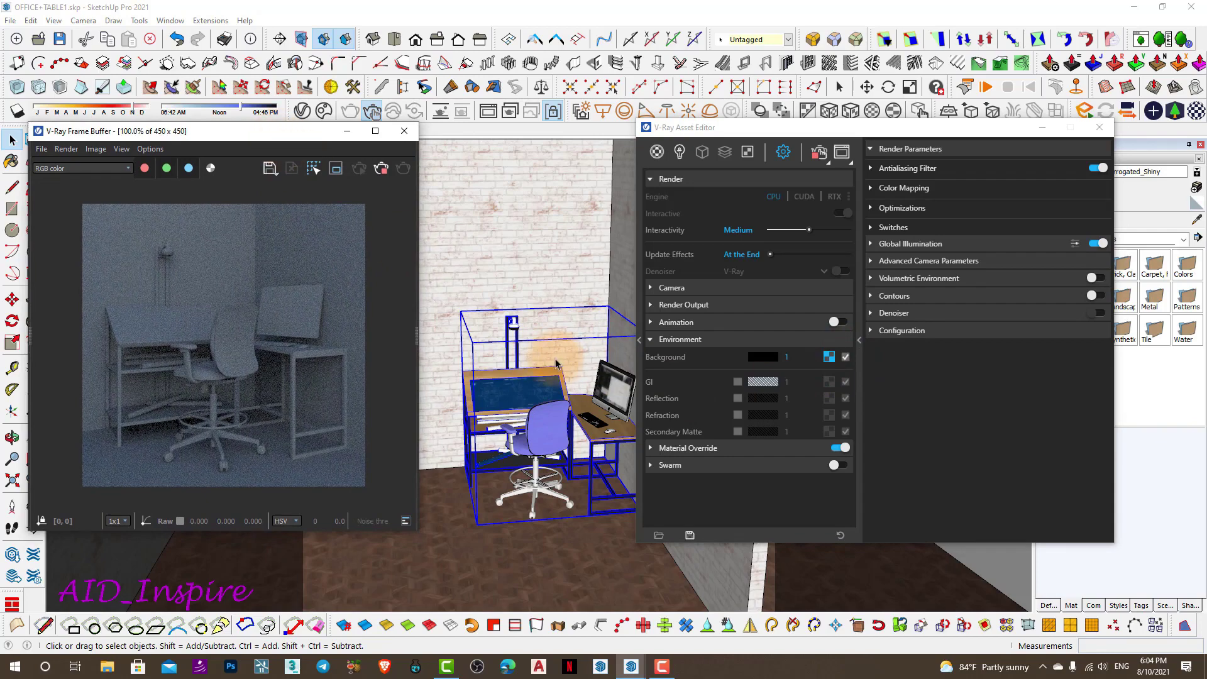
middle_click_drag(556, 363, 519, 447)
mouse_move(498, 515)
left_mouse_down()
mouse_move(519, 261)
mouse_move(526, 407)
left_mouse_up()
scroll(528, 405, "down", 5)
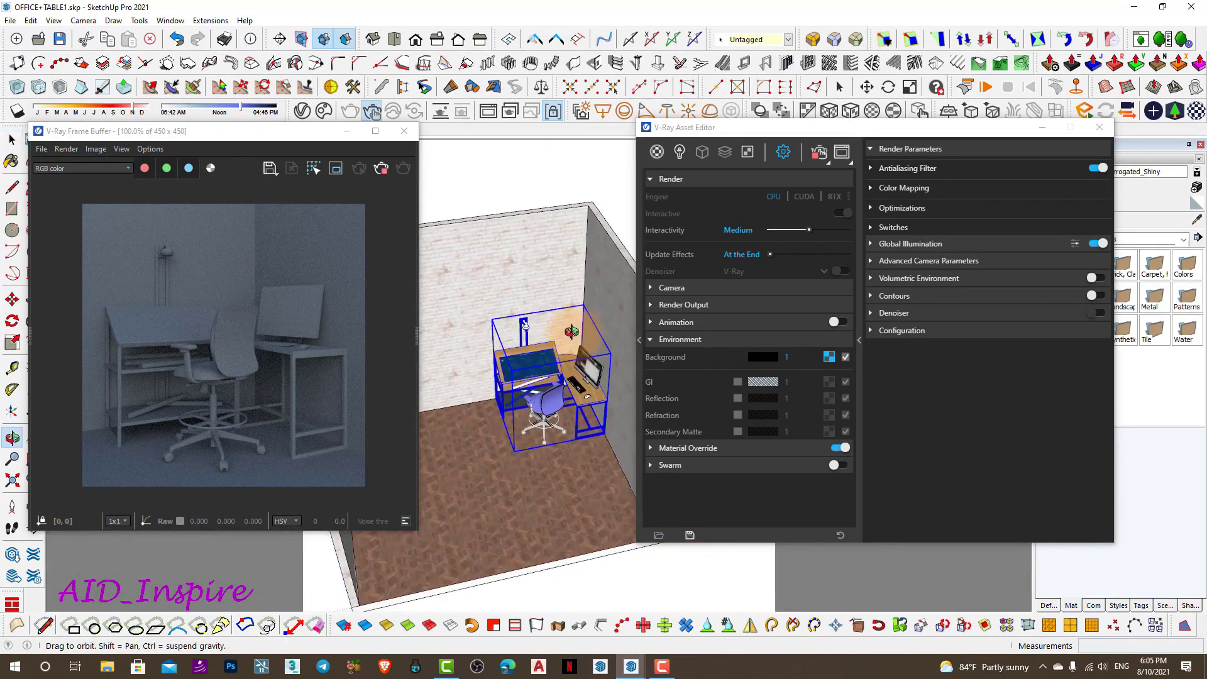
key("space")
scroll(526, 408, "up", 2)
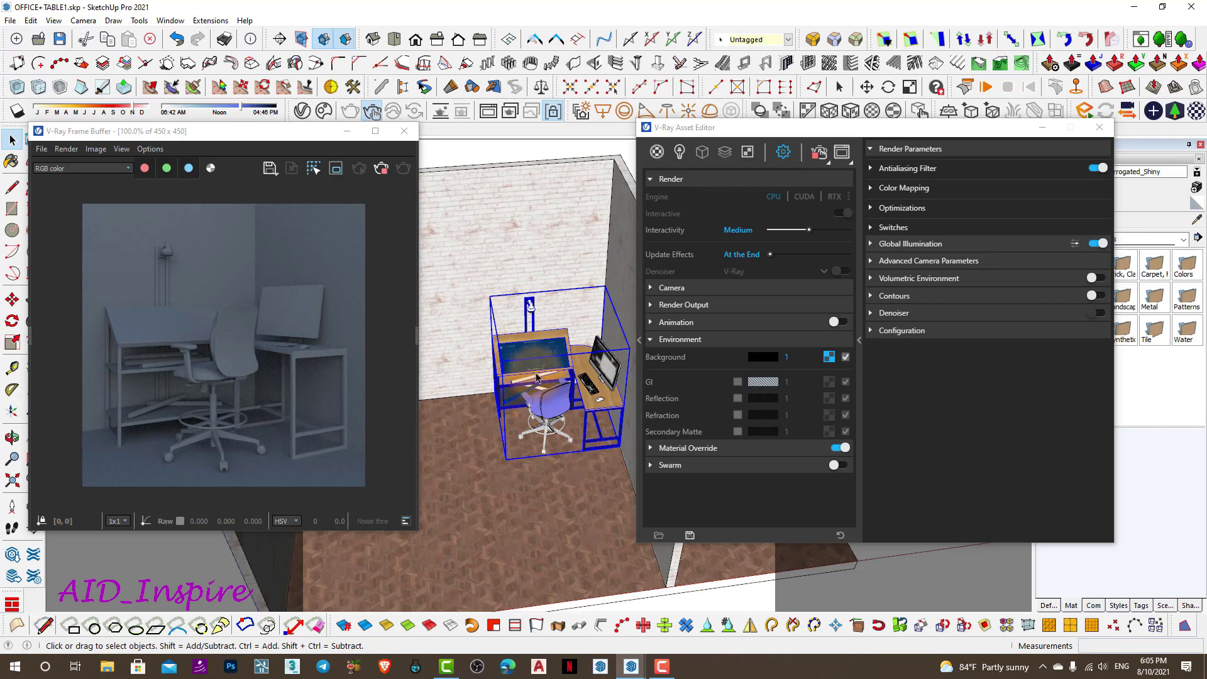
mouse_move(531, 403)
middle_mouse_down()
mouse_move(716, 413)
mouse_move(502, 390)
middle_mouse_up()
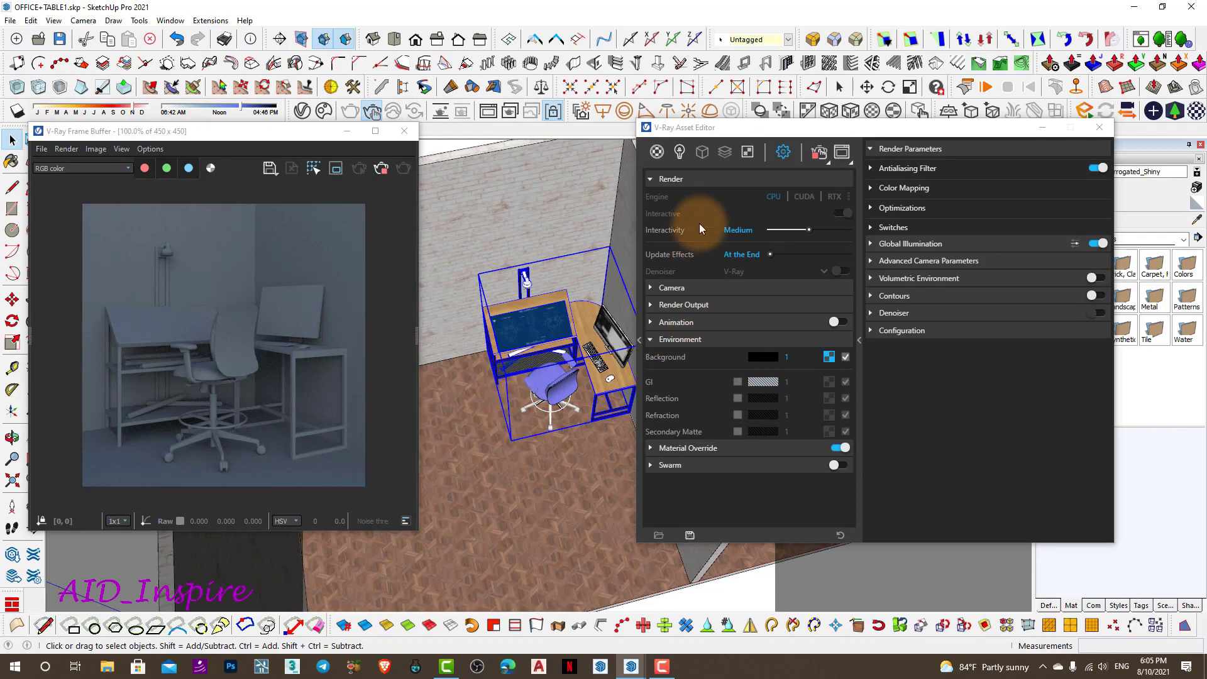
Draw a V-Ray Rectangle Light on the floor and move it 1244 mm up the wall
left_click(603, 110)
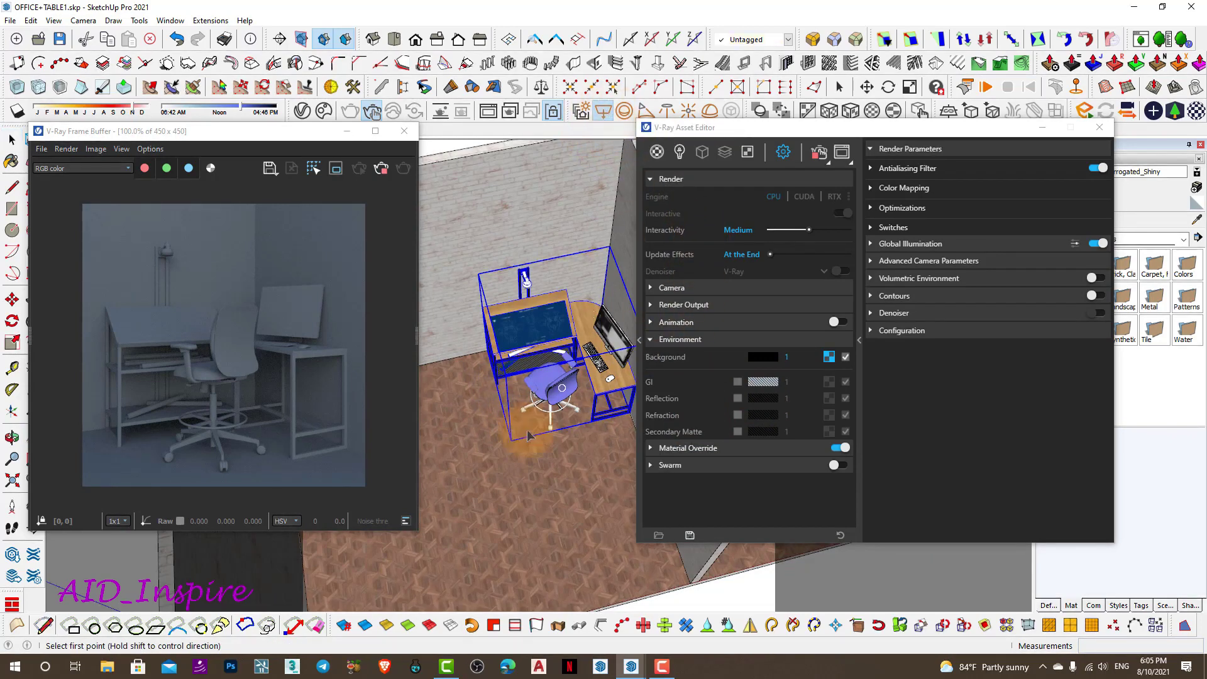
left_click(424, 398)
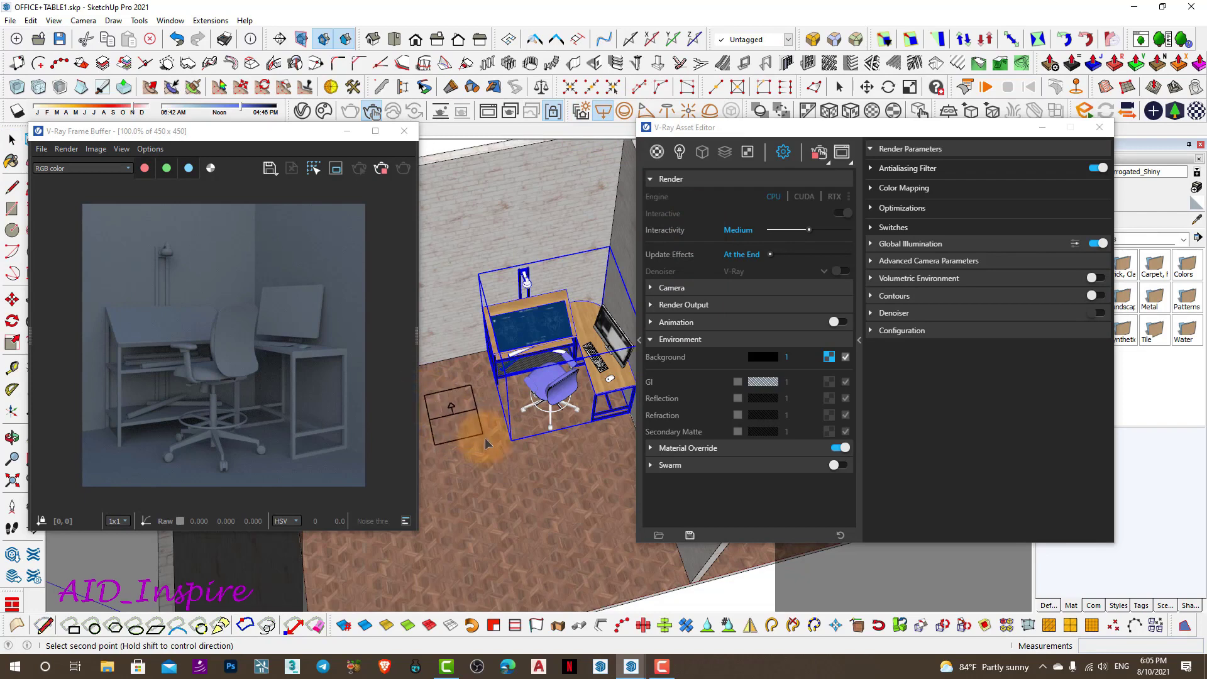
left_click(492, 469)
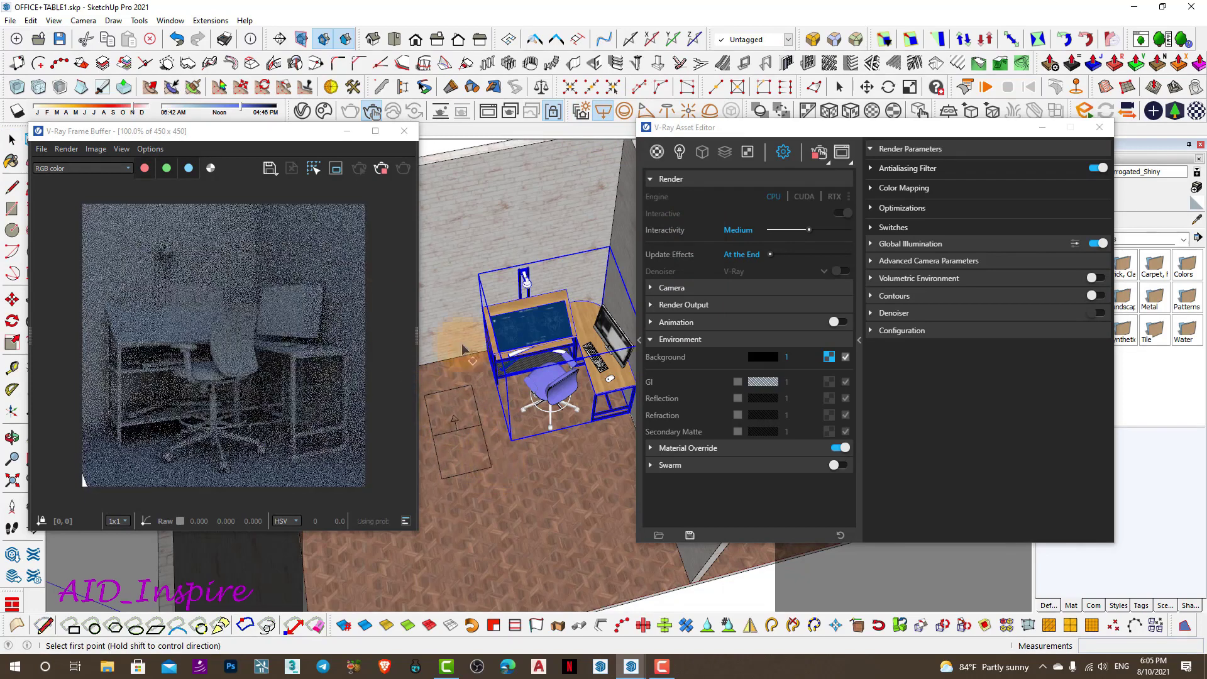
key("space")
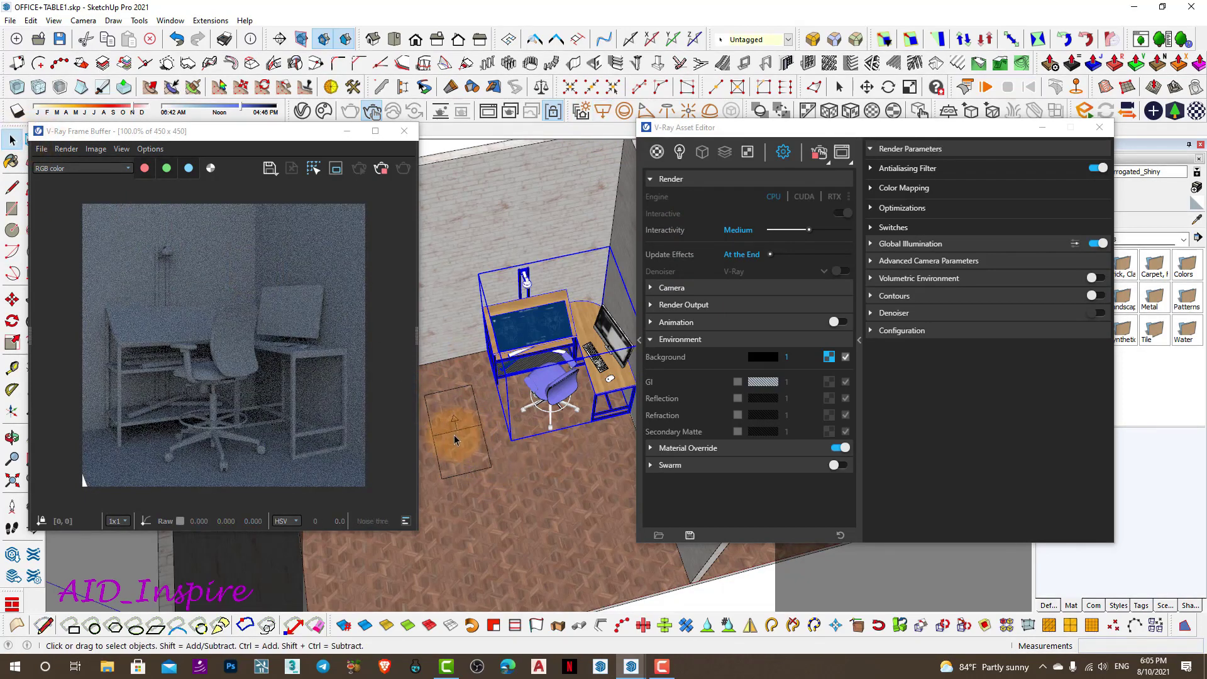
left_click(455, 437)
middle_click_drag(455, 437, 458, 358)
key("m")
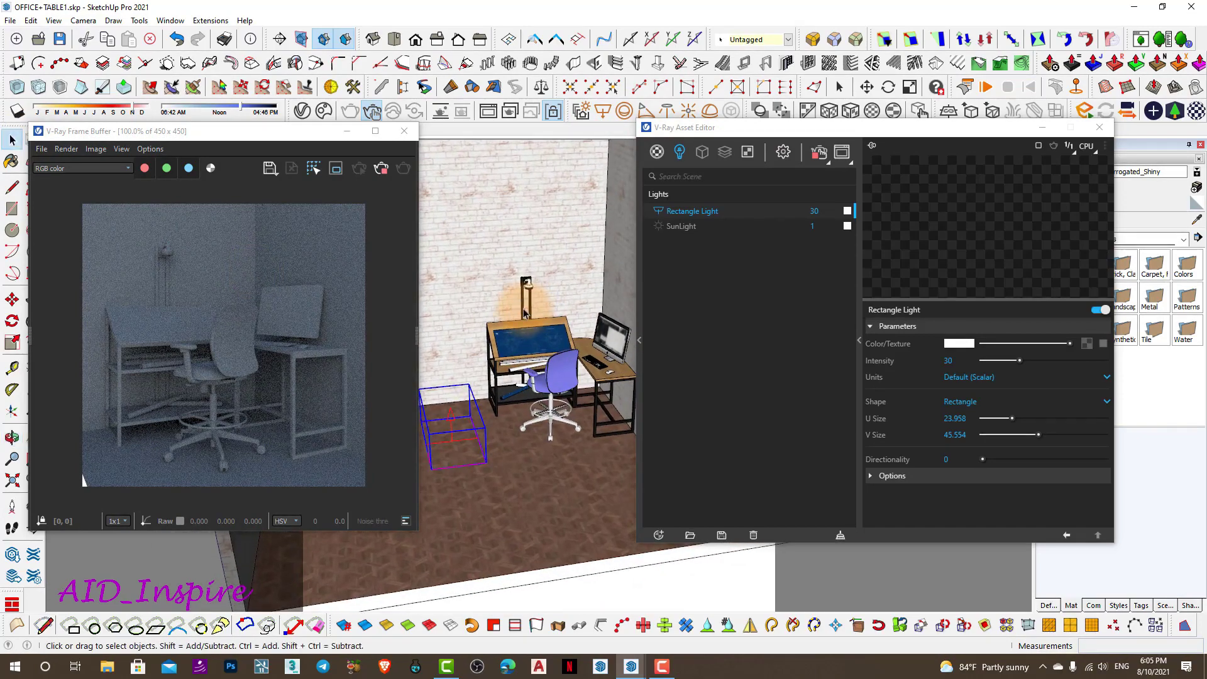
left_click_drag(457, 359, 467, 286)
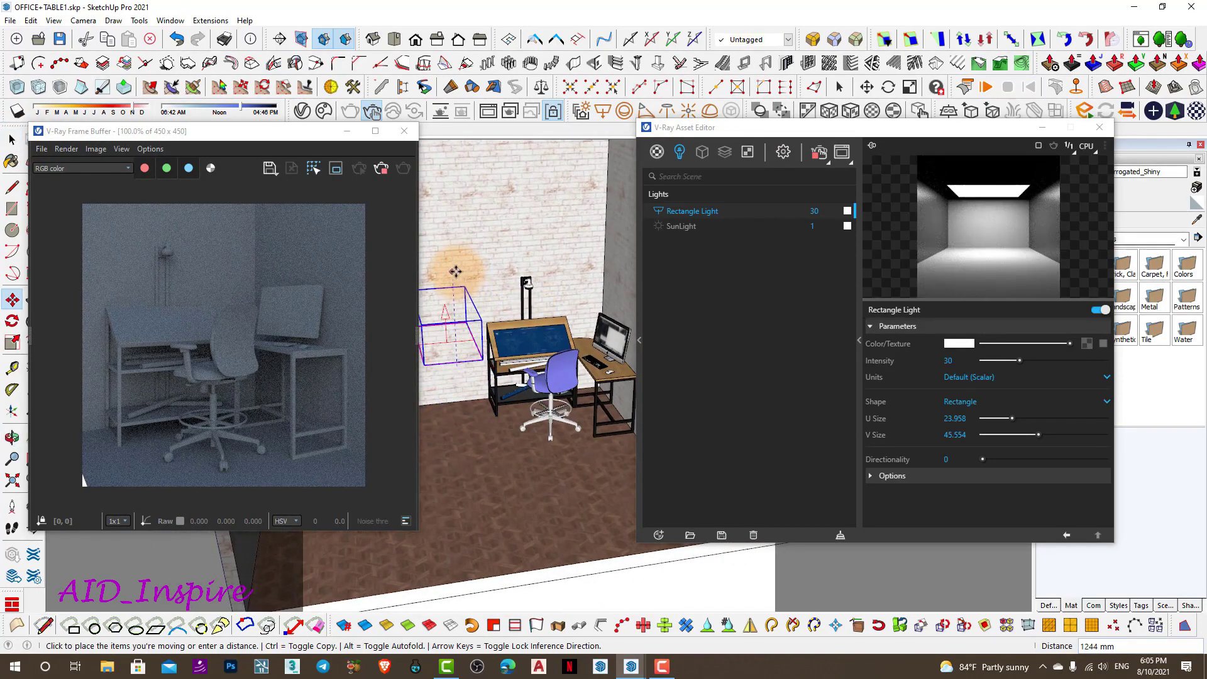
Rotate the rectangle light to stand upright
middle_click_drag(466, 286, 536, 459)
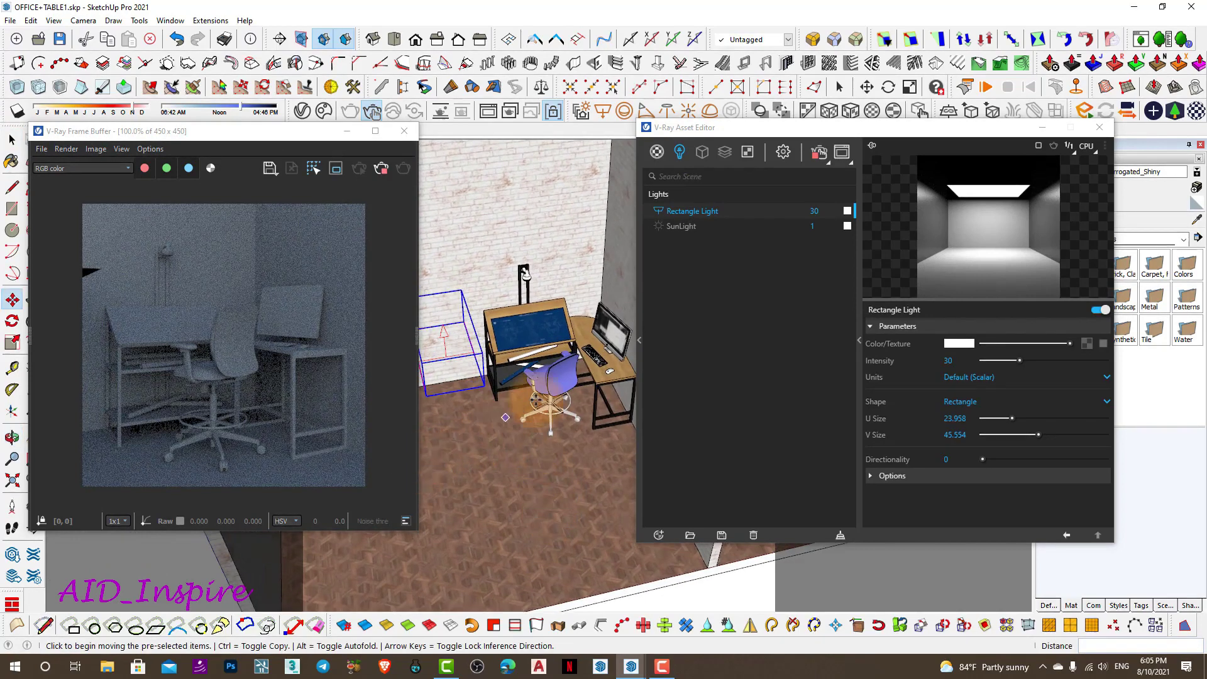
middle_click_drag(579, 384, 690, 477)
key("m")
scroll(554, 460, "down", 3)
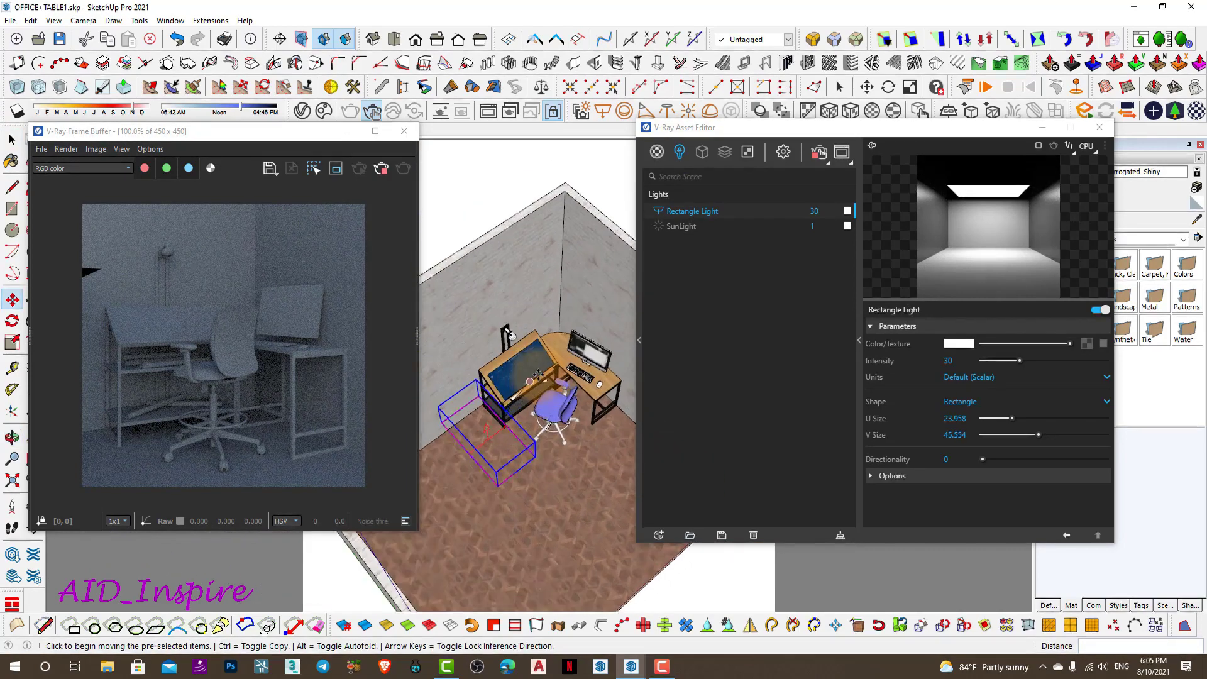
scroll(485, 491, "up", 3)
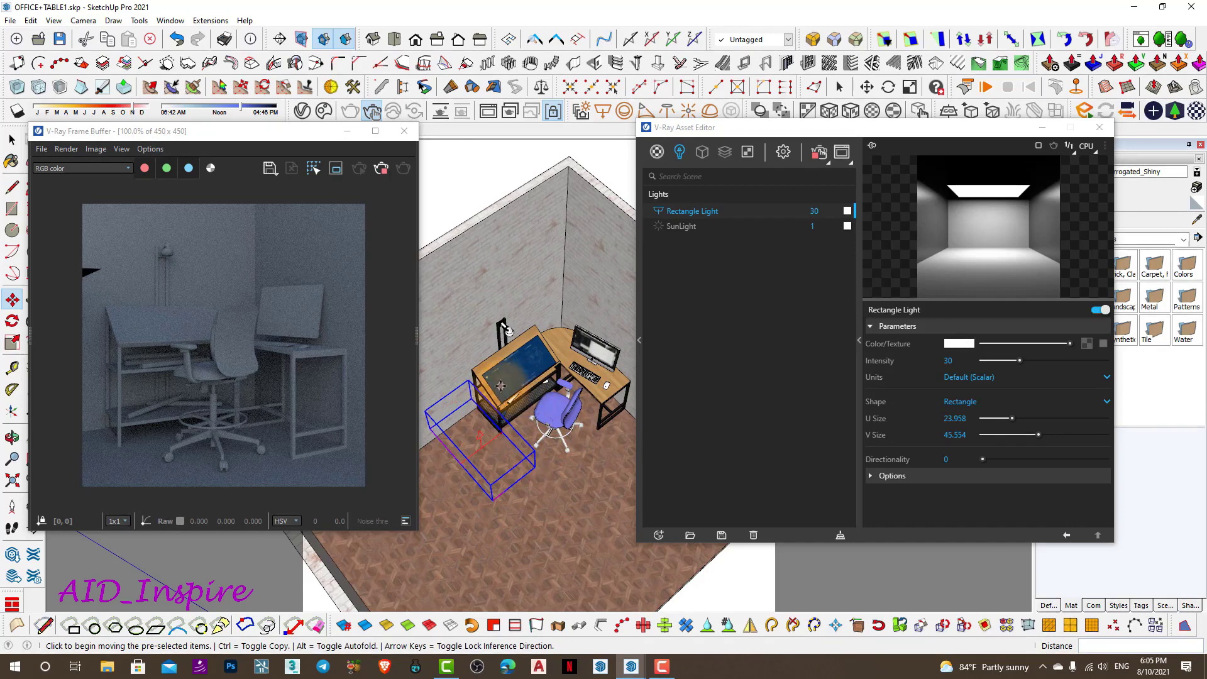
middle_click_drag(566, 476, 480, 280)
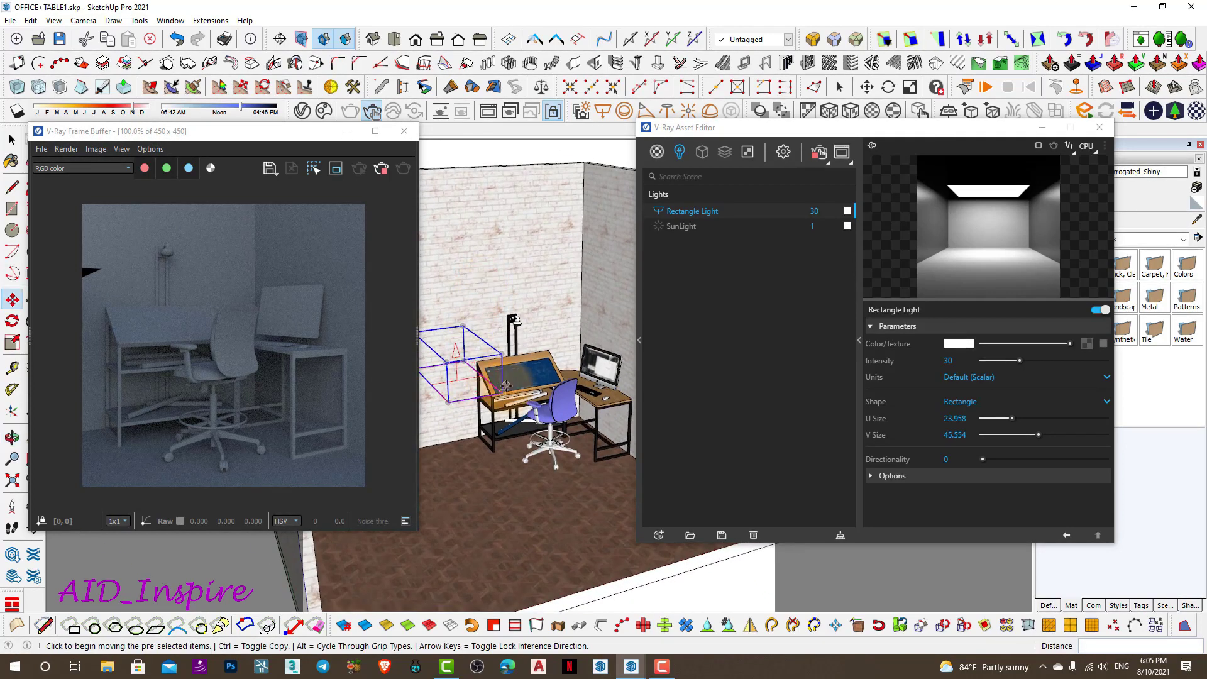
mouse_move(478, 363)
middle_mouse_down()
mouse_move(505, 422)
mouse_move(478, 459)
middle_mouse_up()
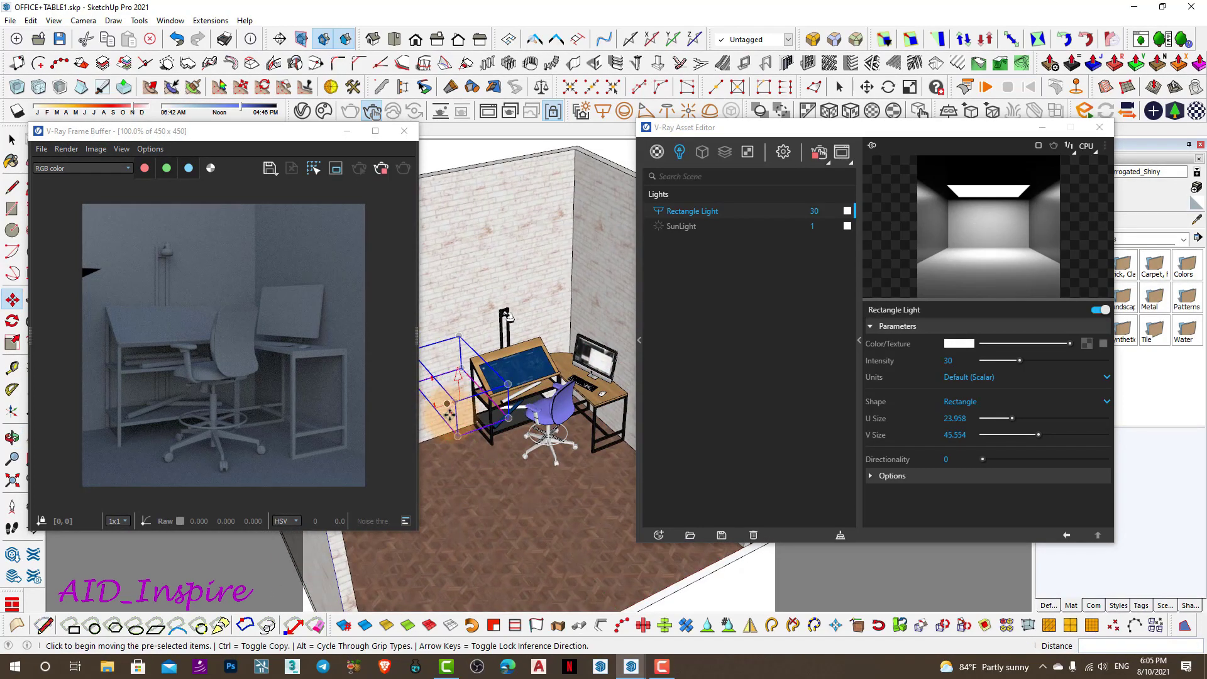
left_click(440, 374)
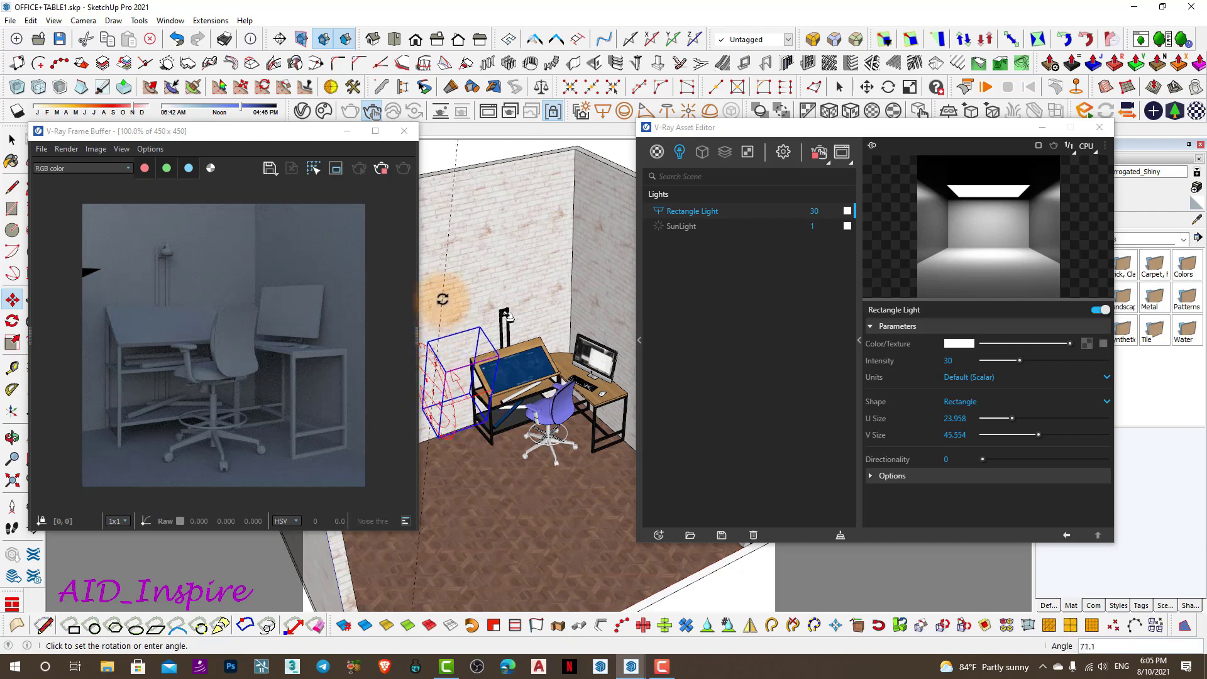
middle_click_drag(434, 230, 492, 256)
left_click(484, 175)
Refine the light's orientation with two further rotations
middle_click_drag(540, 388, 528, 433)
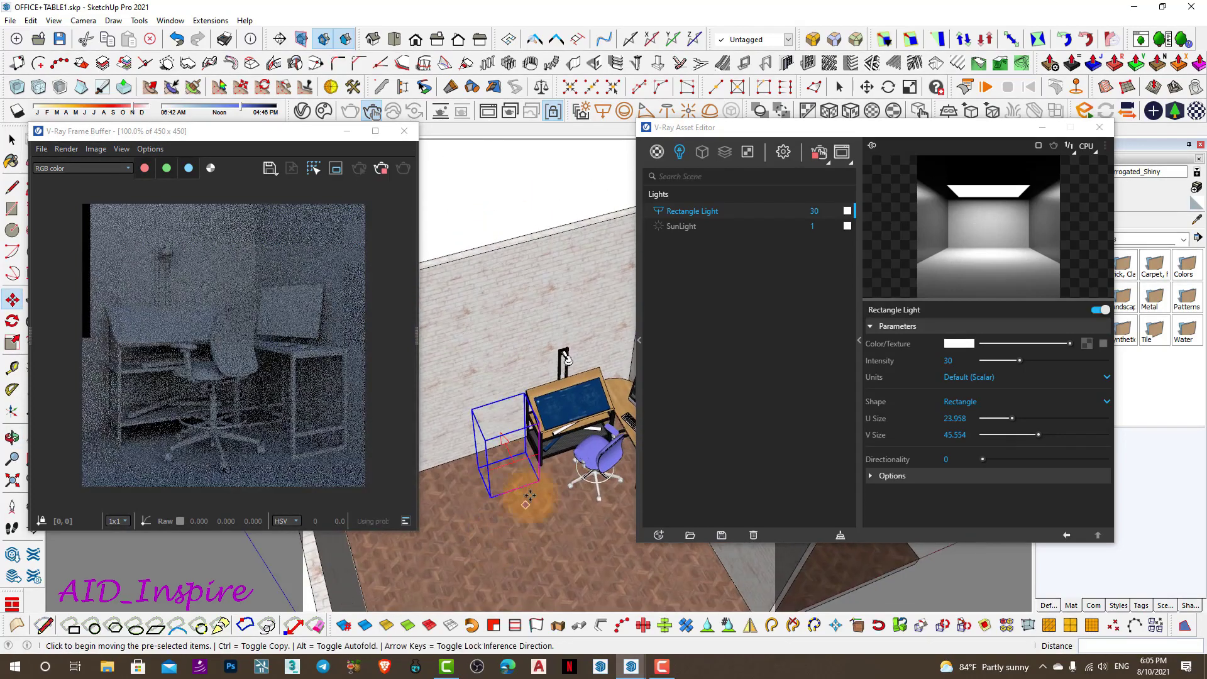
left_click(520, 427)
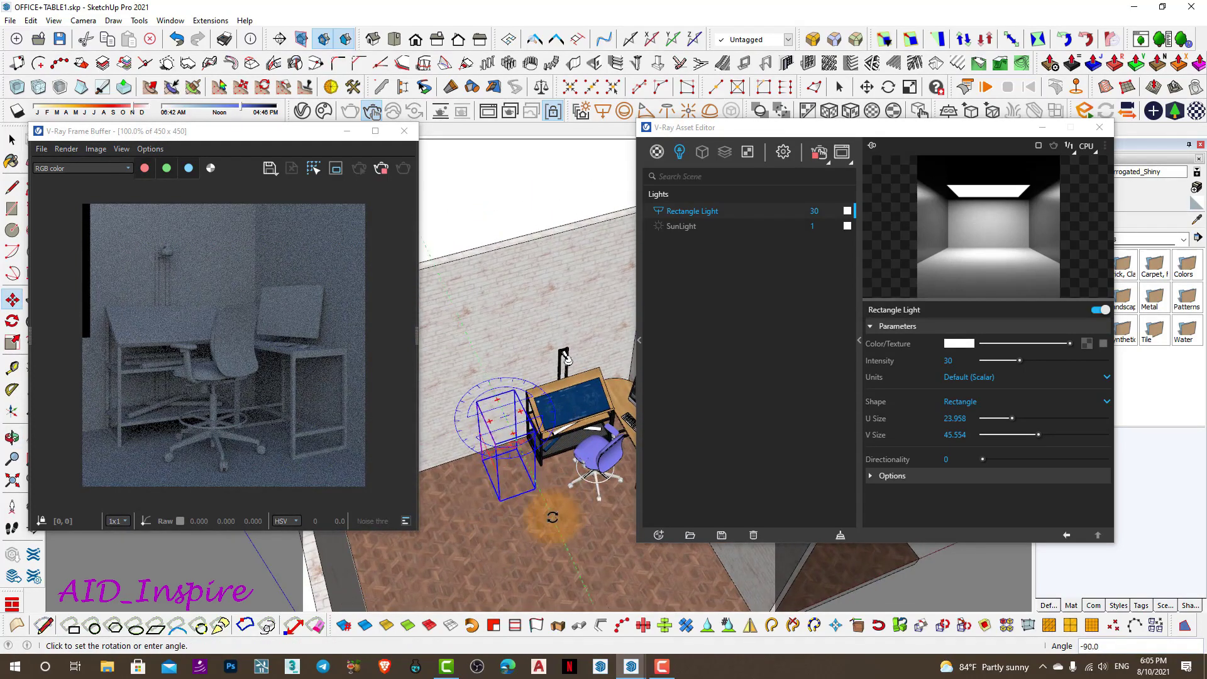
left_click(562, 536)
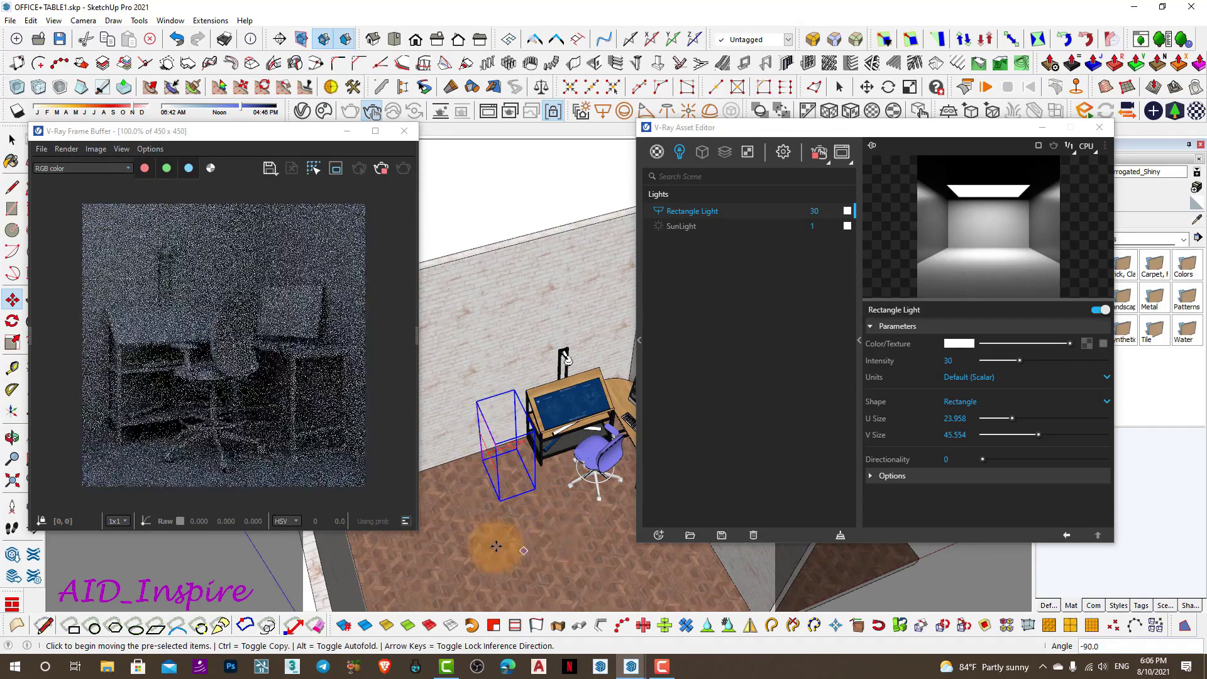
mouse_move(562, 535)
middle_mouse_down()
mouse_move(606, 351)
mouse_move(464, 218)
mouse_move(399, 303)
mouse_move(498, 504)
mouse_move(499, 571)
mouse_move(579, 507)
mouse_move(553, 479)
mouse_move(539, 489)
mouse_move(513, 308)
middle_mouse_up()
key("m")
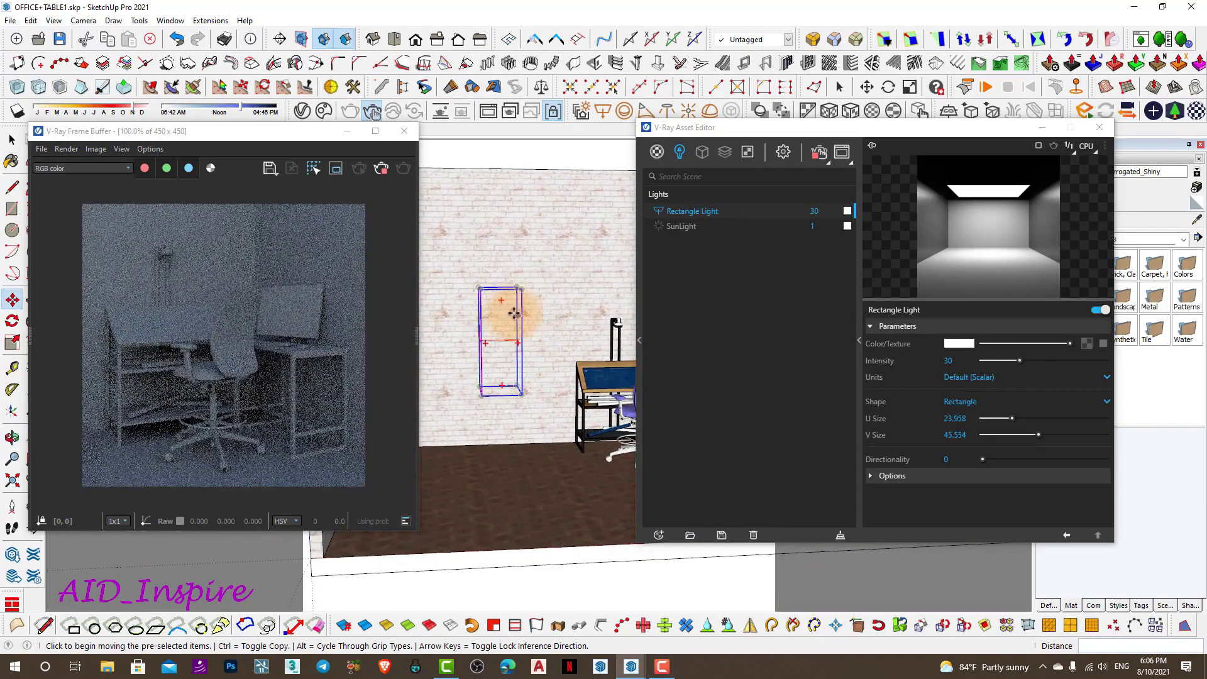
left_click(510, 302)
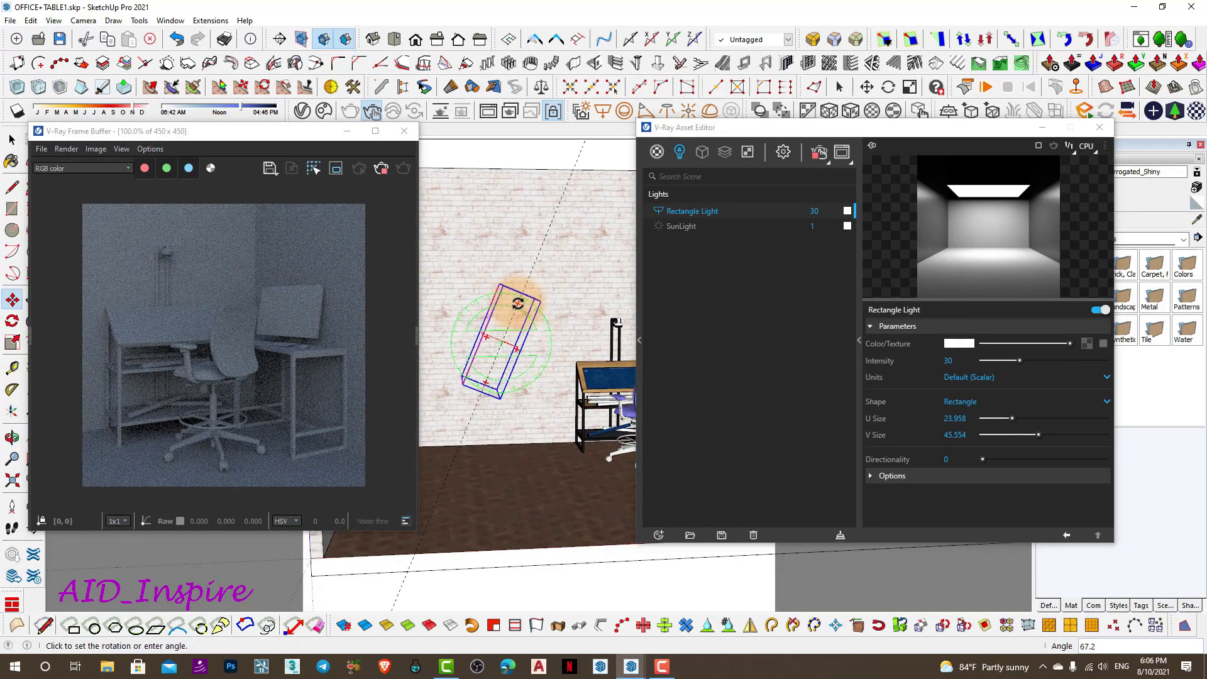
left_click(512, 296)
mouse_move(513, 296)
middle_mouse_down()
mouse_move(737, 588)
mouse_move(545, 492)
middle_mouse_up()
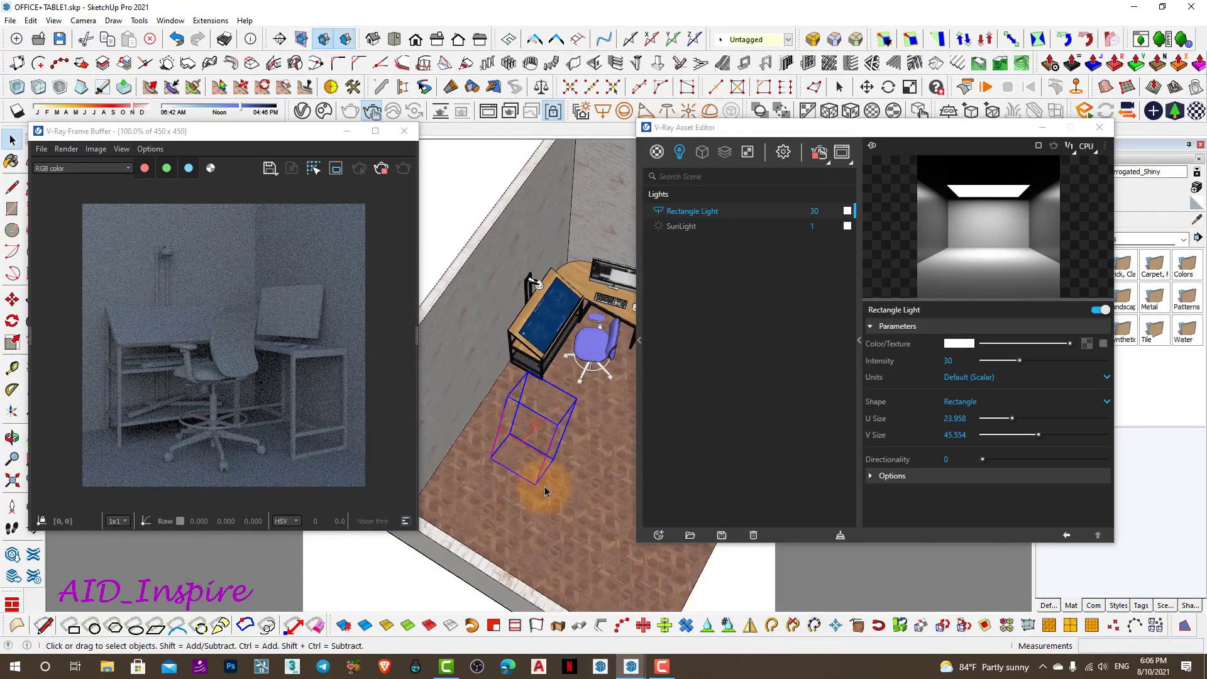
Rotate the light around its base into its final position near the desk
key("m")
left_click(552, 510)
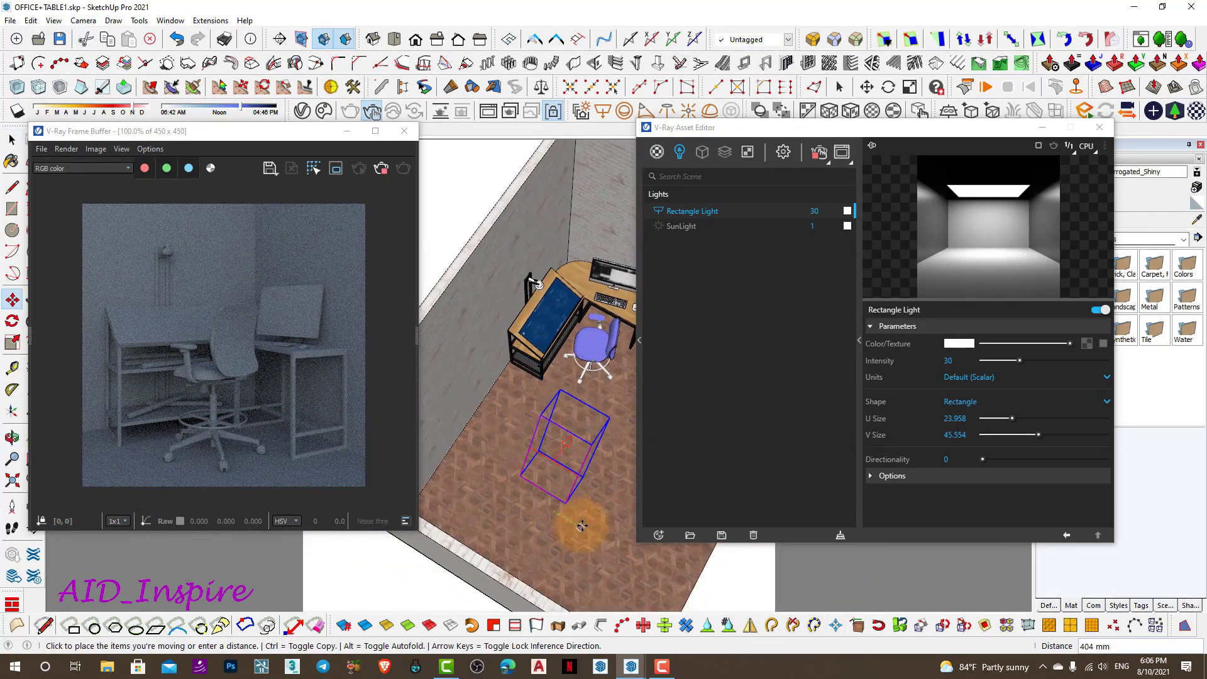
key("Escape")
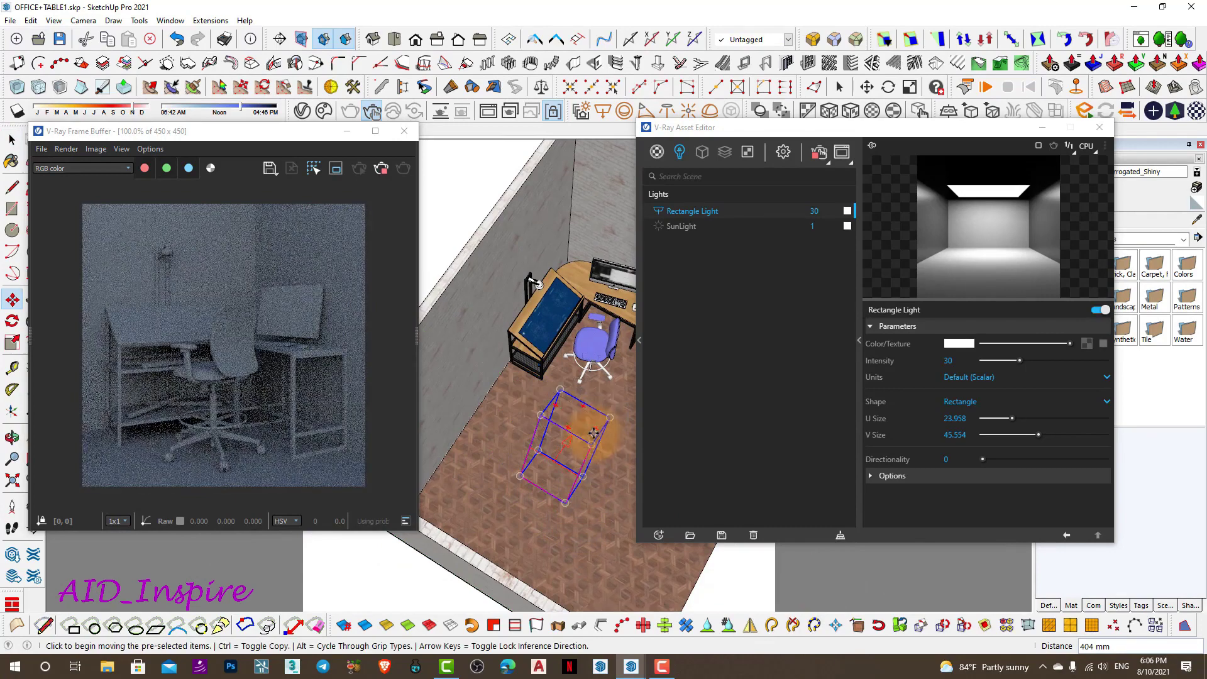
key("q")
left_click(575, 418)
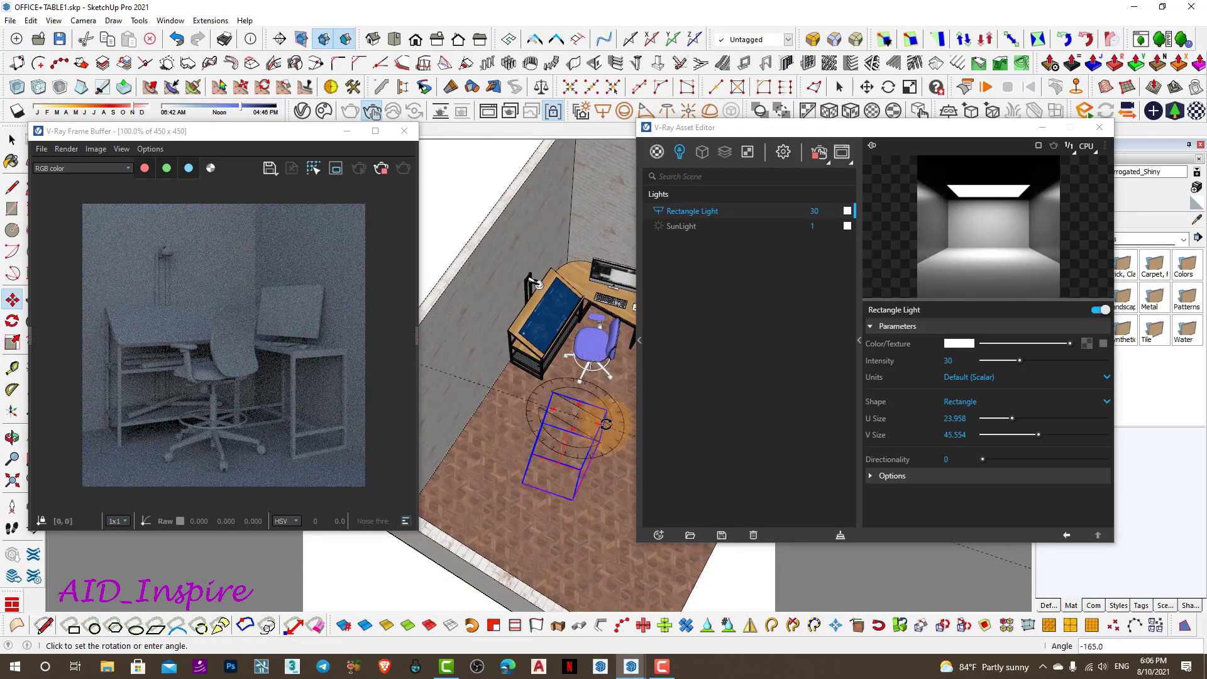
left_click(606, 424)
mouse_move(552, 472)
middle_mouse_down()
mouse_move(349, 398)
mouse_move(492, 422)
middle_mouse_up()
key("space")
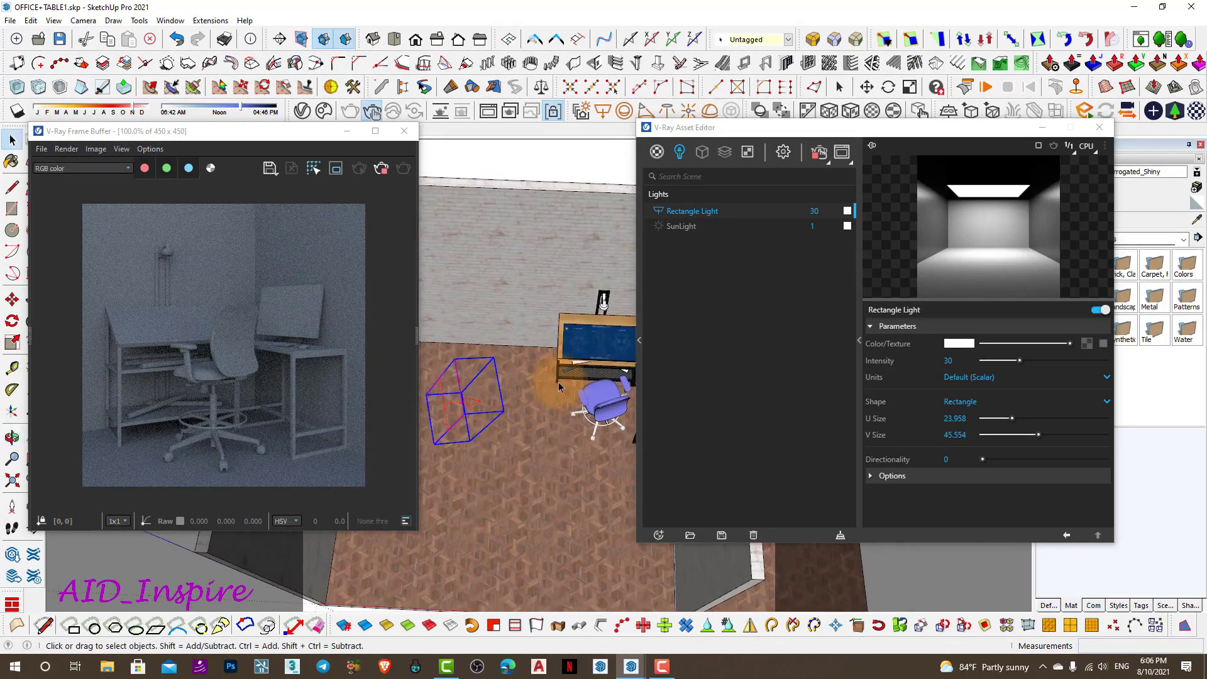
Rename the Rectangle Light entry to 'key light' in the V-Ray Lights list
left_click(682, 153)
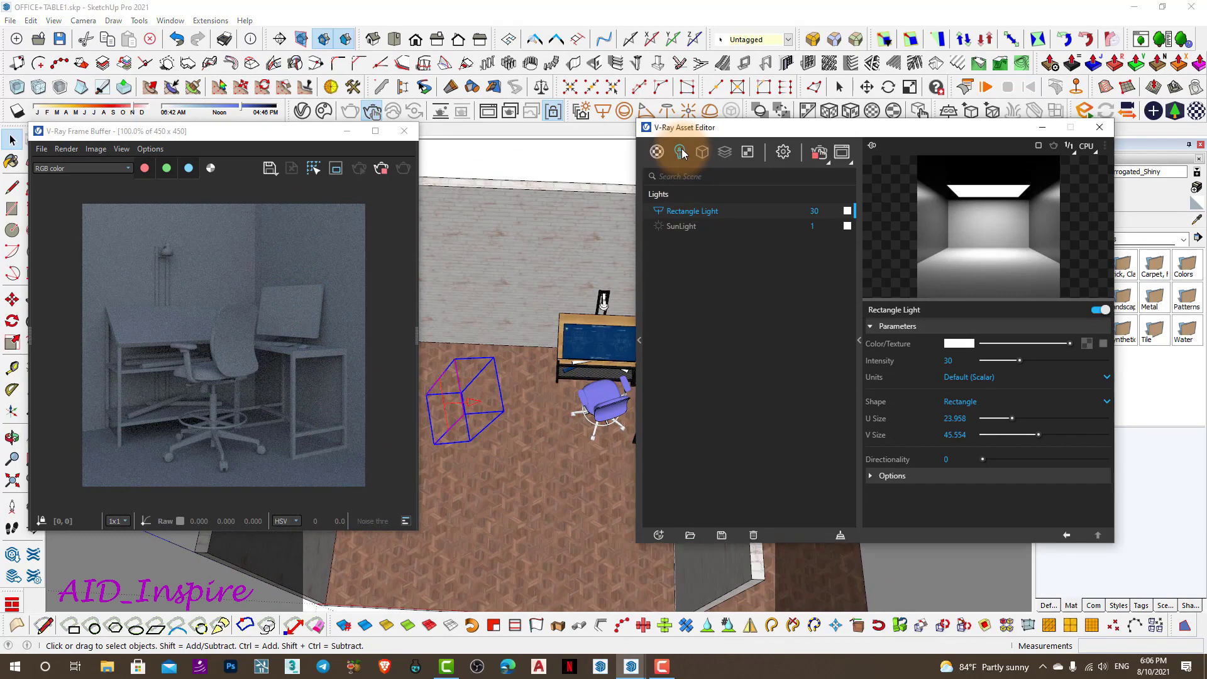
right_click(711, 212)
left_click(734, 229)
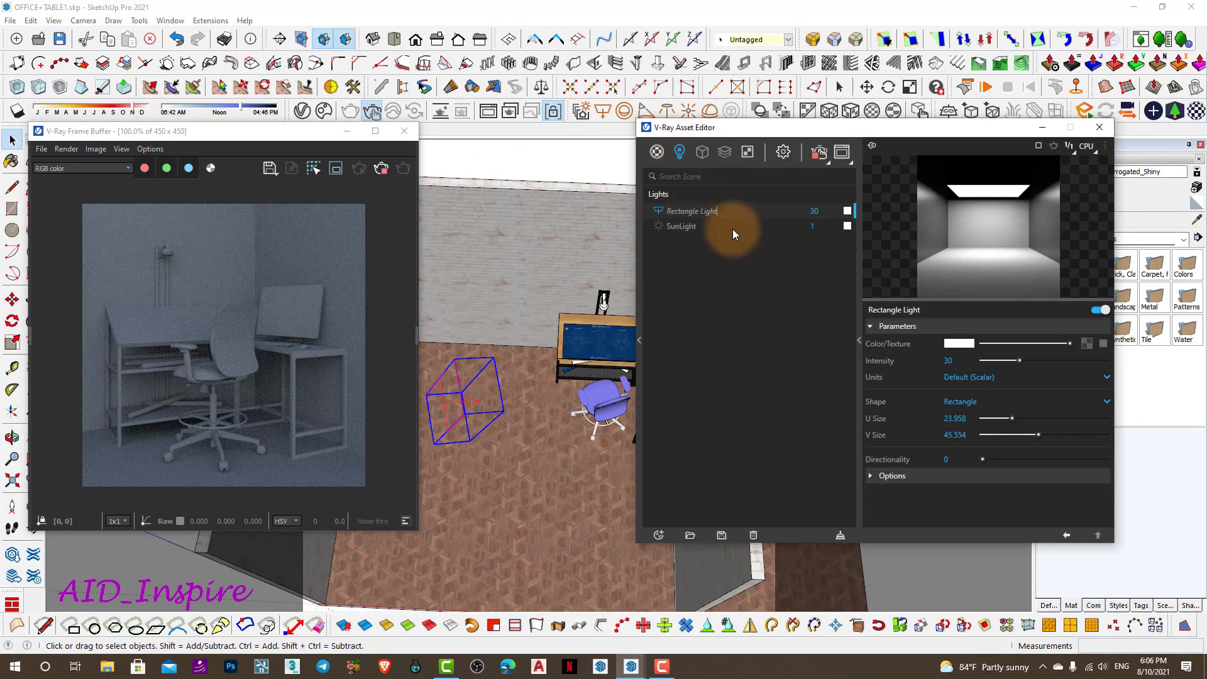
left_click_drag(728, 212, 665, 228)
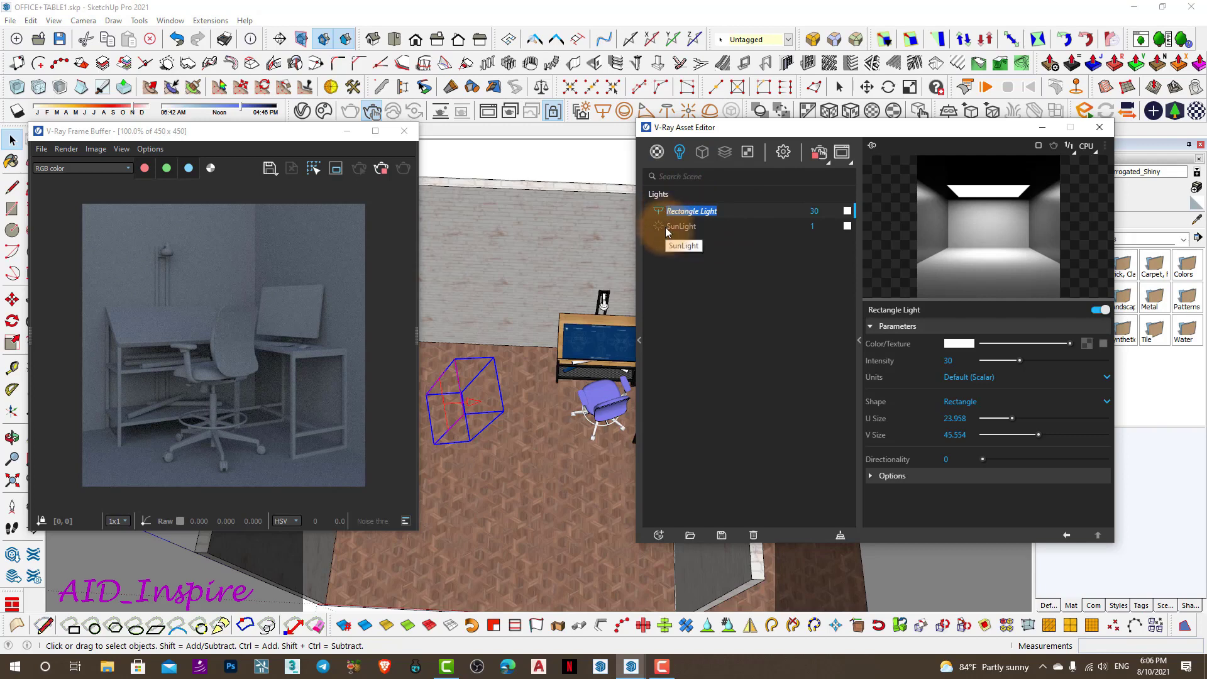
type("key light")
key("Return")
Zoom and orbit the viewport to reframe the key light and desk
scroll(525, 406, "up", 2)
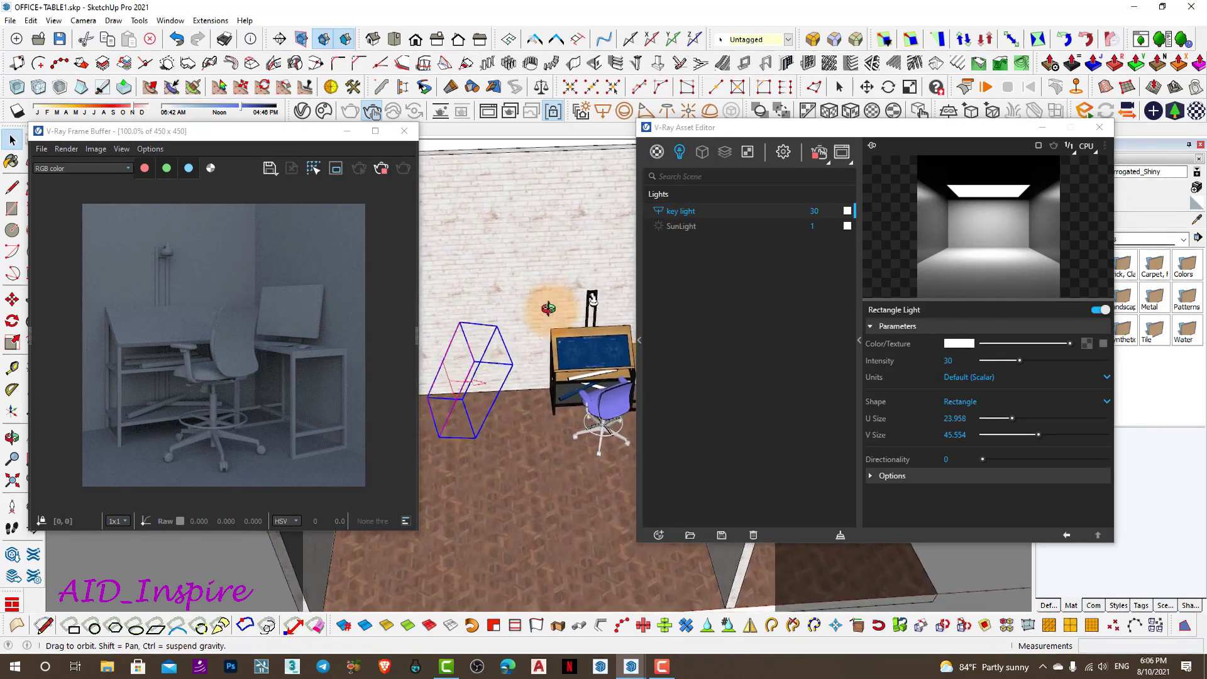
scroll(519, 408, "up", 2)
scroll(509, 409, "up", 2)
middle_click_drag(509, 409, 529, 344)
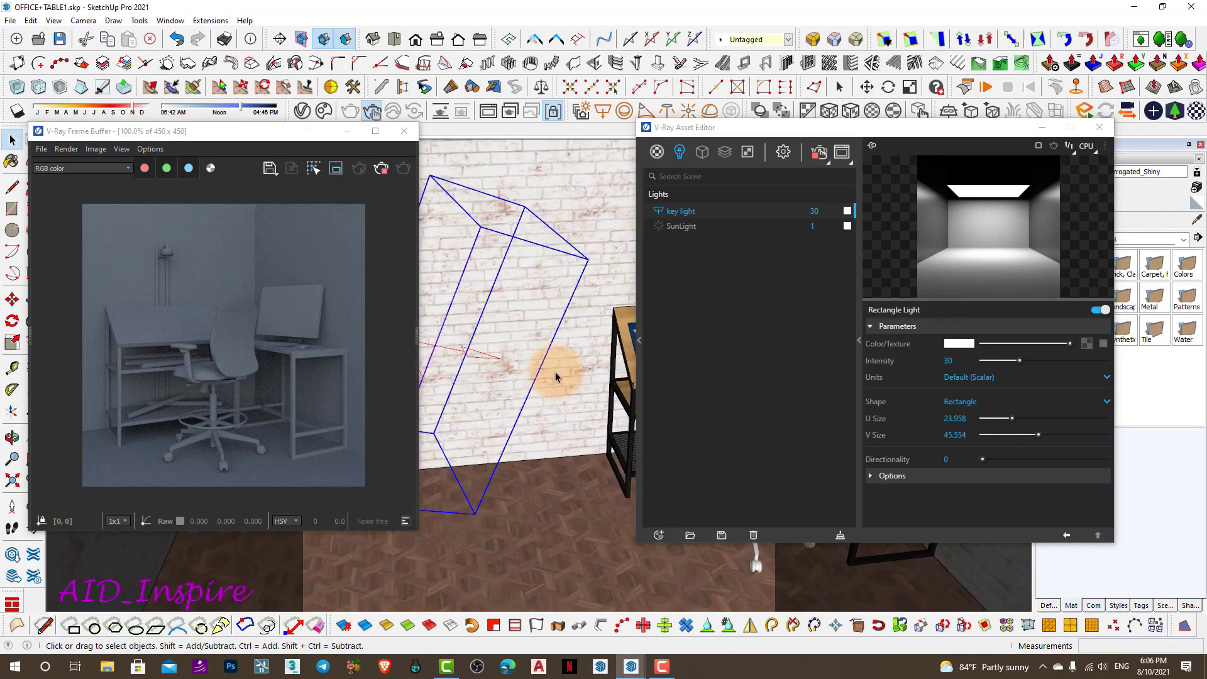
left_click_drag(690, 131, 726, 146)
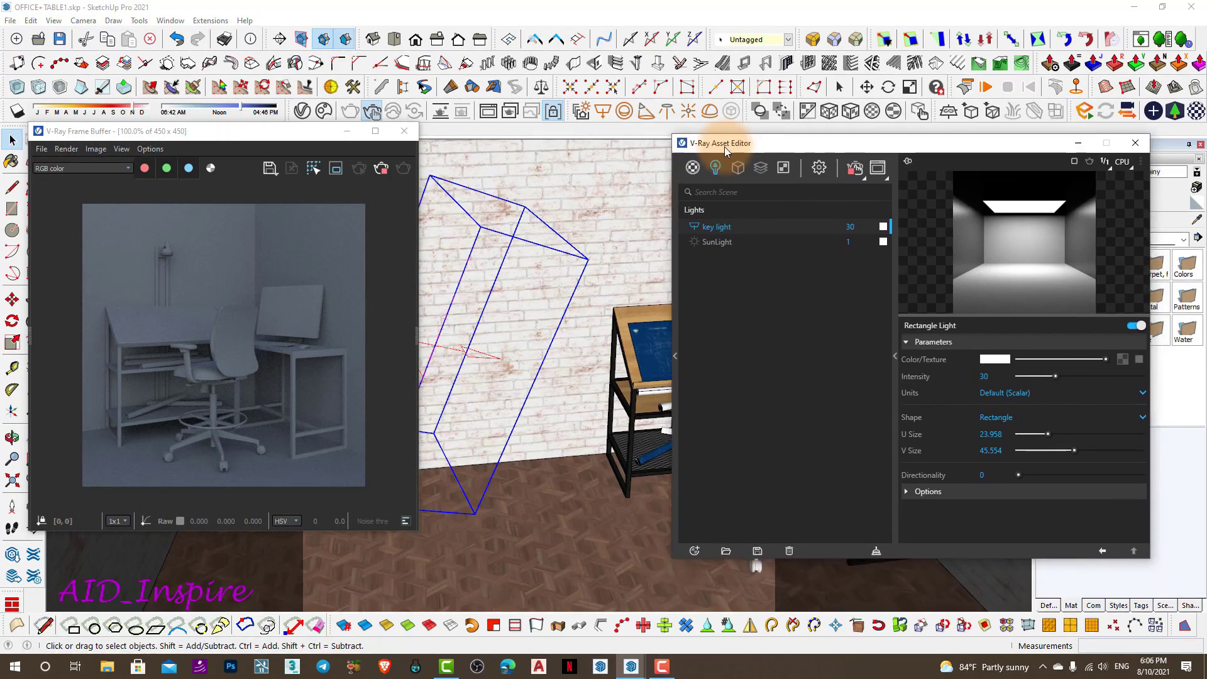
middle_click_drag(556, 376, 499, 364)
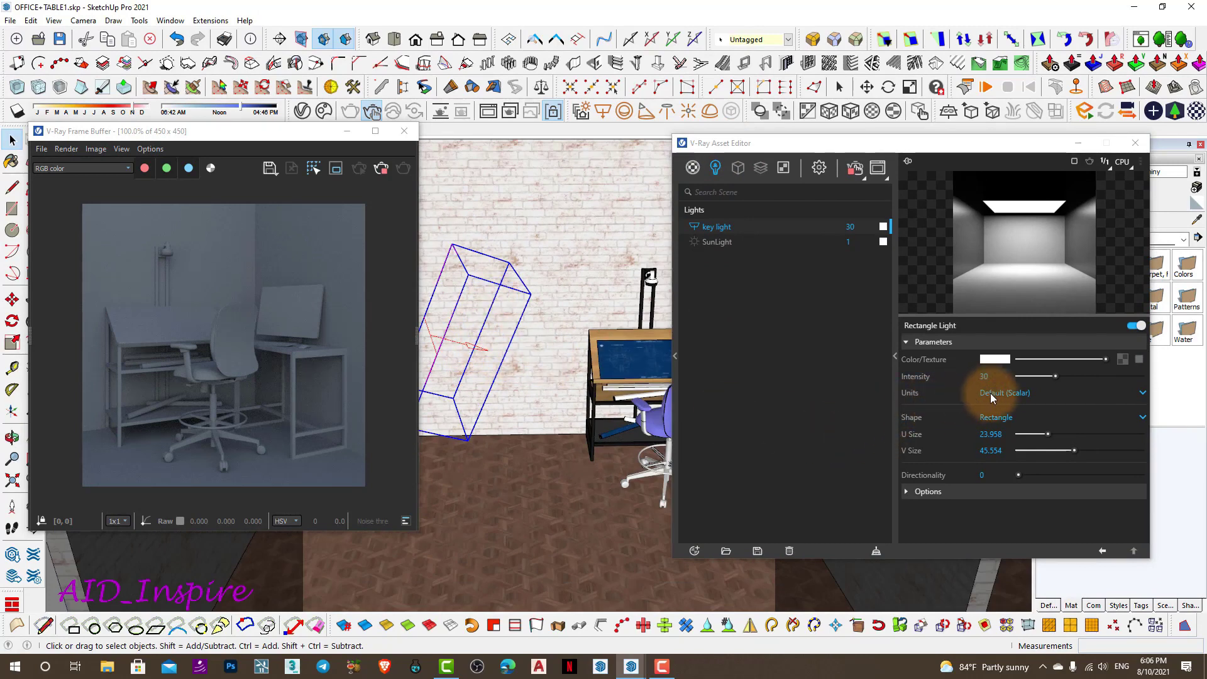
Set the key light's units to Radiant power (W), keeping intensity at 30
left_click(1027, 395)
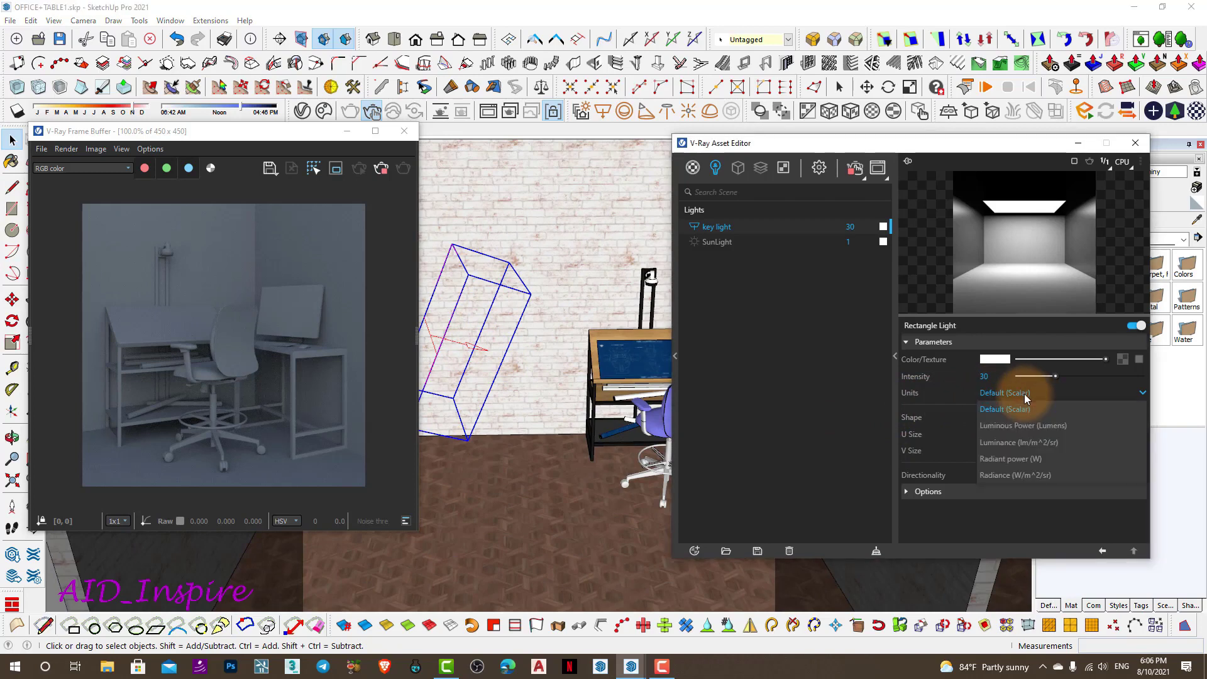
left_click(1055, 458)
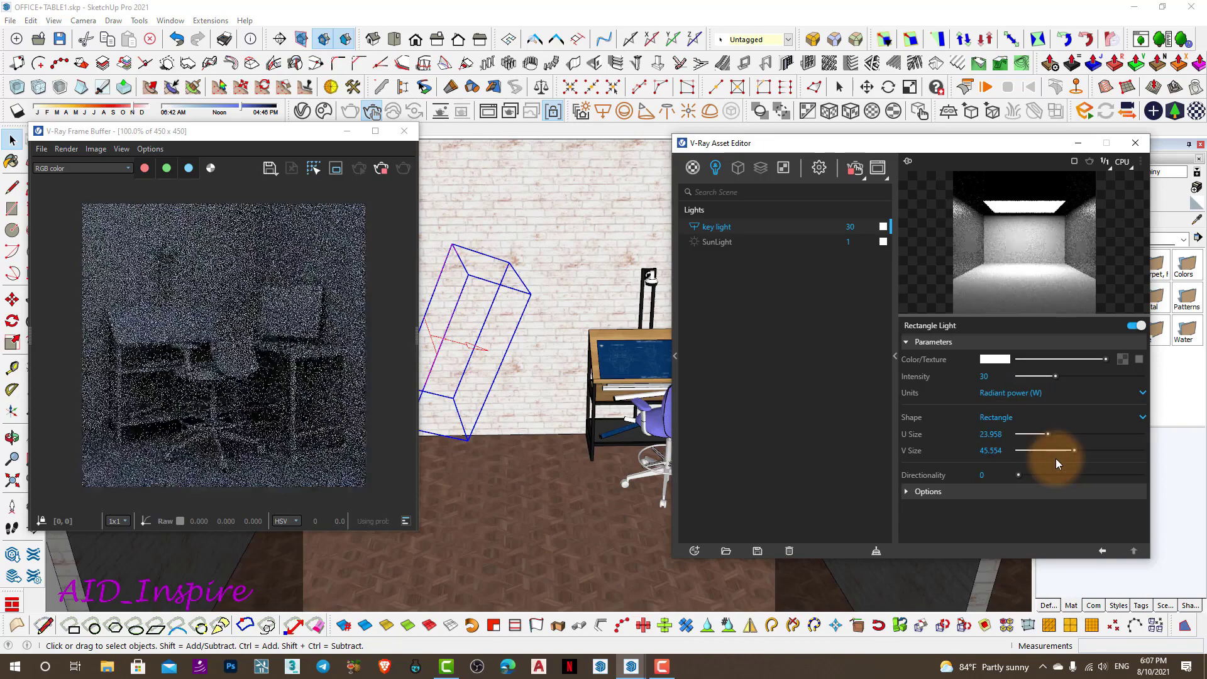
mouse_move(472, 359)
middle_mouse_down()
mouse_move(514, 267)
mouse_move(473, 308)
middle_mouse_up()
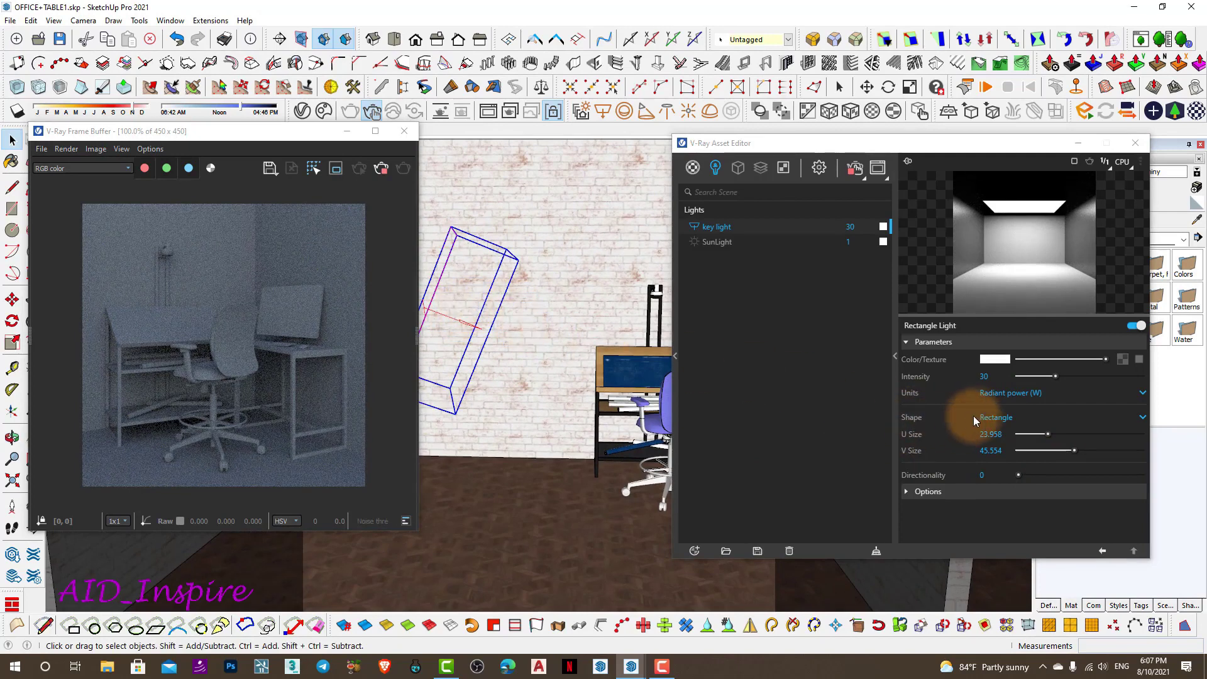
left_click(984, 377)
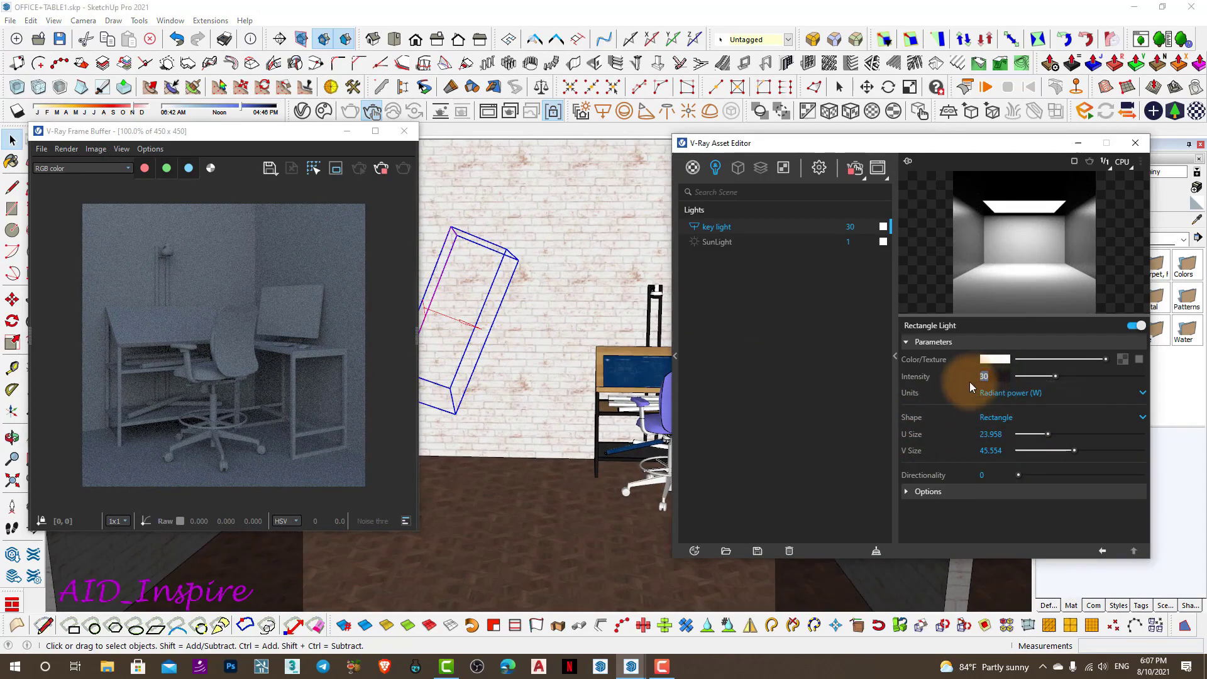
left_click(989, 377)
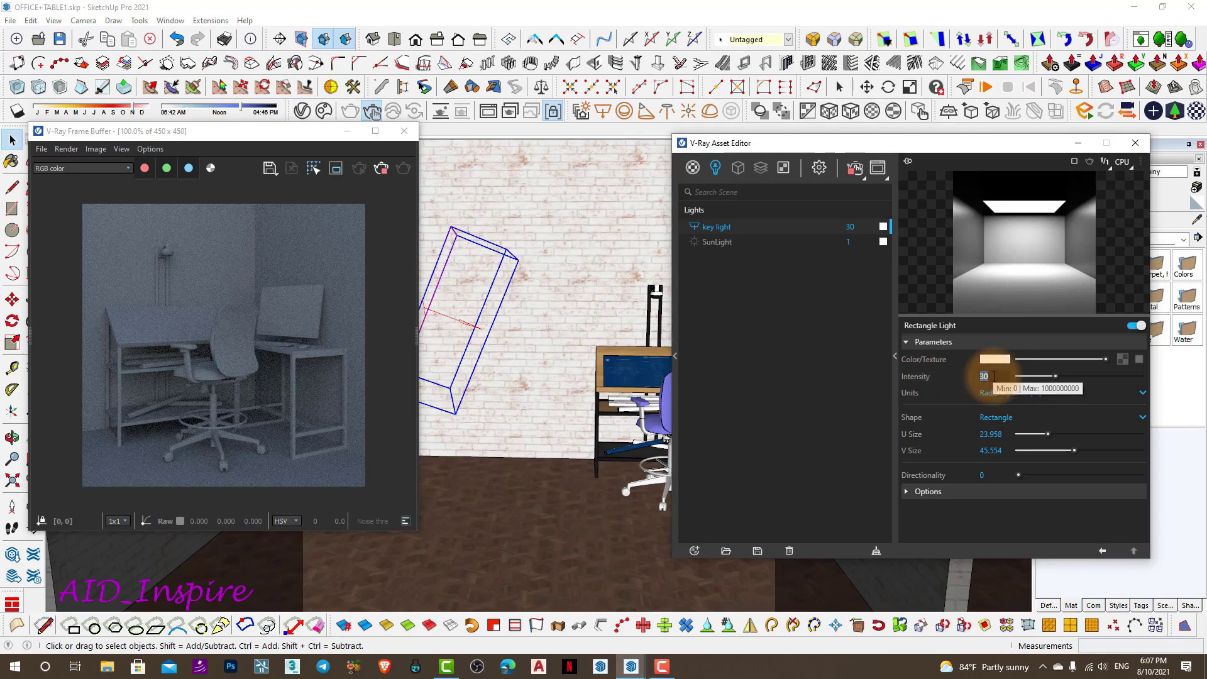
Switch the key light off and back on to refresh the render
left_click(694, 228)
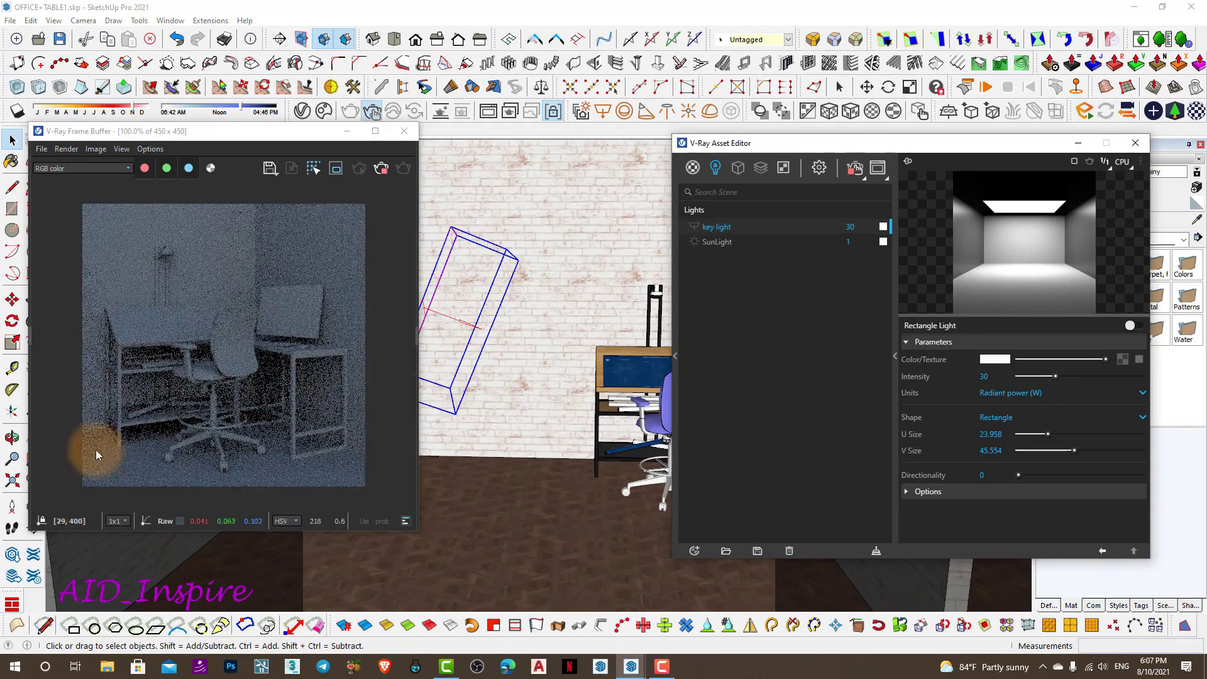
left_click_drag(748, 227, 700, 233)
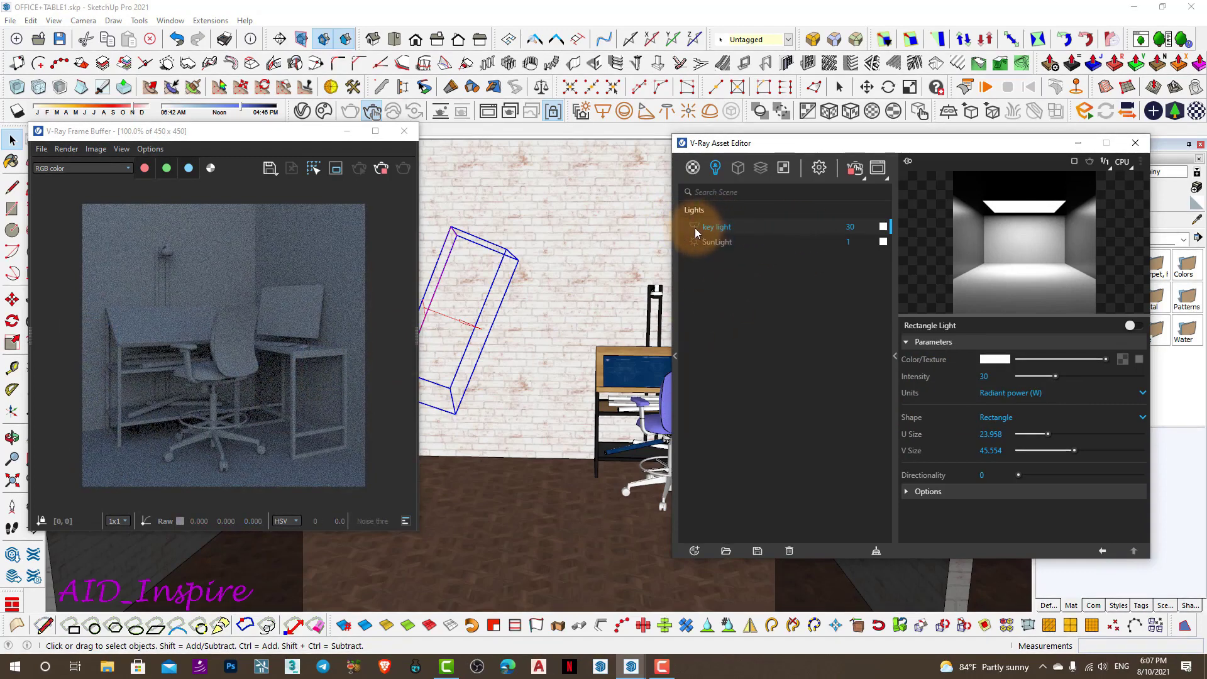
left_click(695, 226)
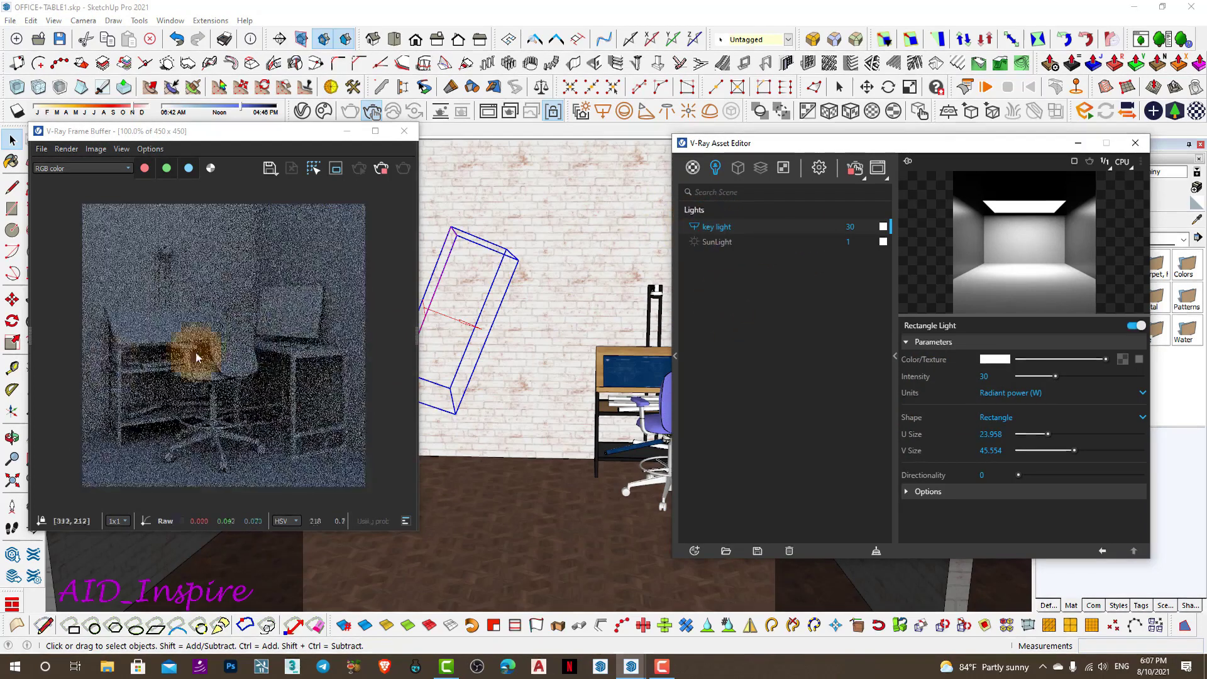
Uncheck the Environment Background in the V-Ray render settings
left_click(812, 172)
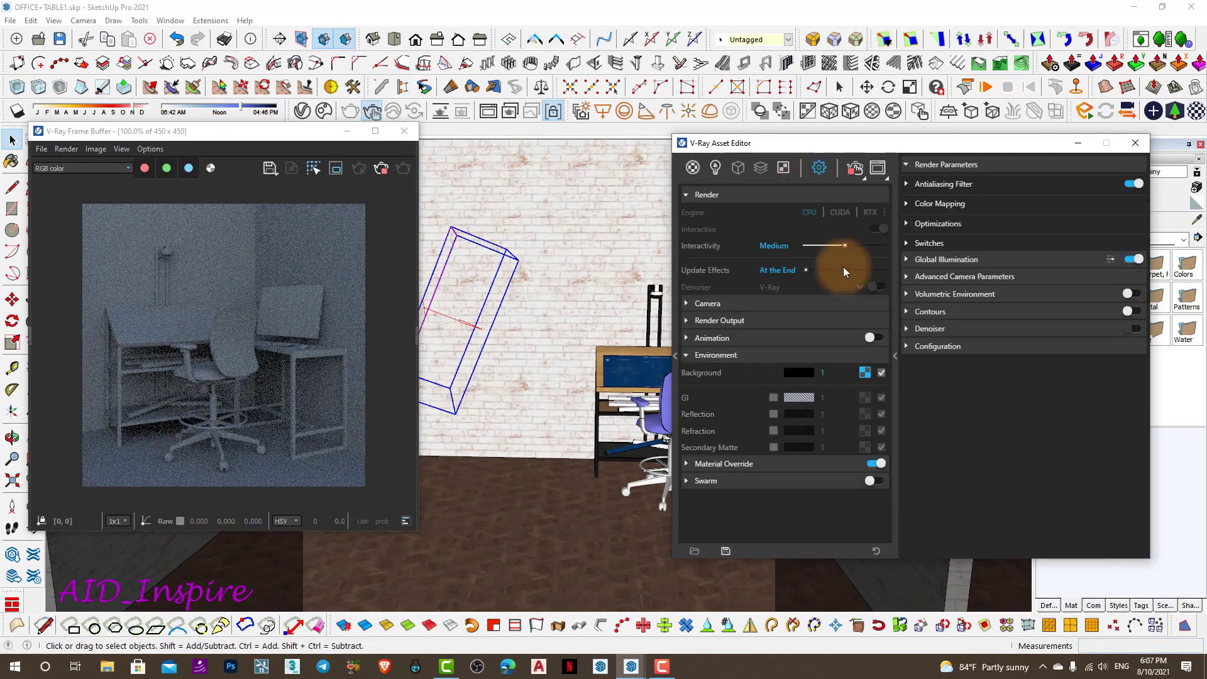
left_click(882, 373)
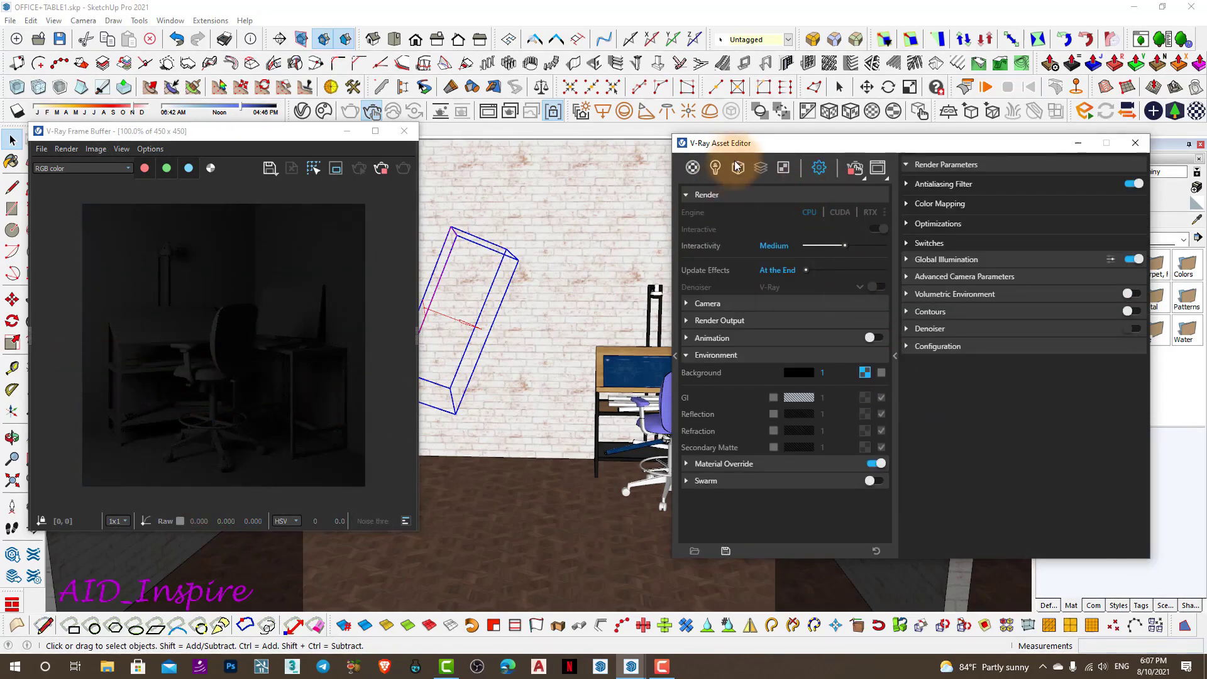
left_click_drag(721, 147, 693, 142)
Set the key light's intensity to 100 W in its parameters
left_click(688, 162)
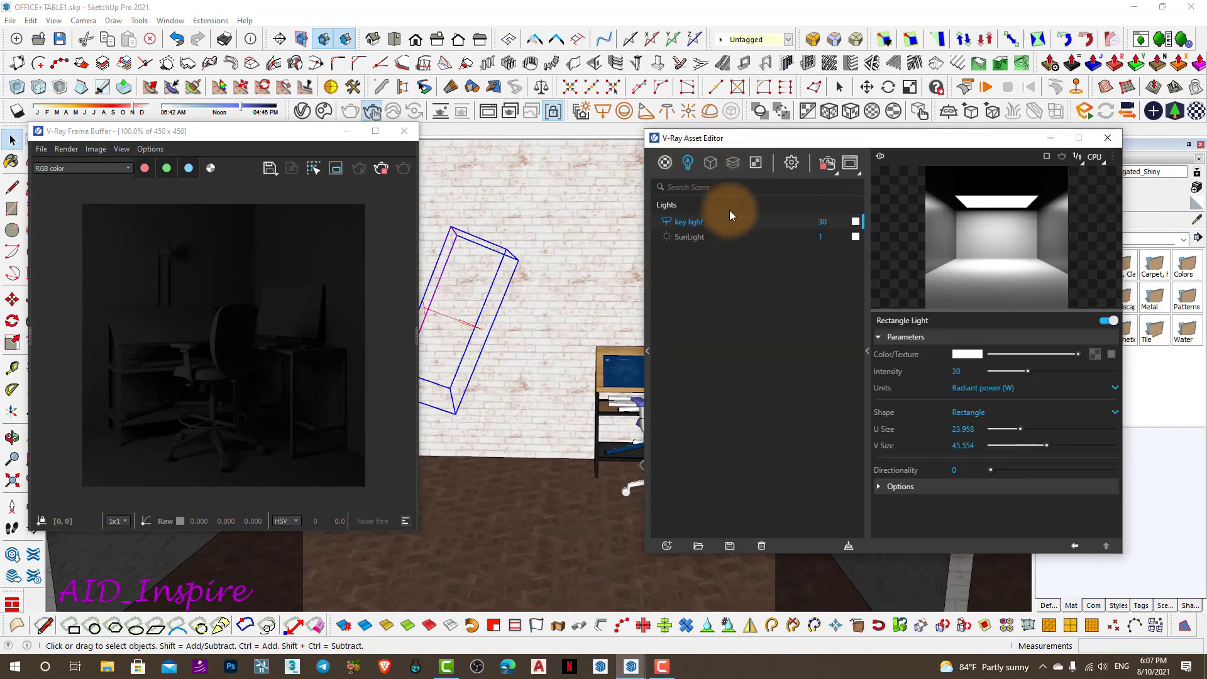
left_click(807, 224)
double_click(815, 221)
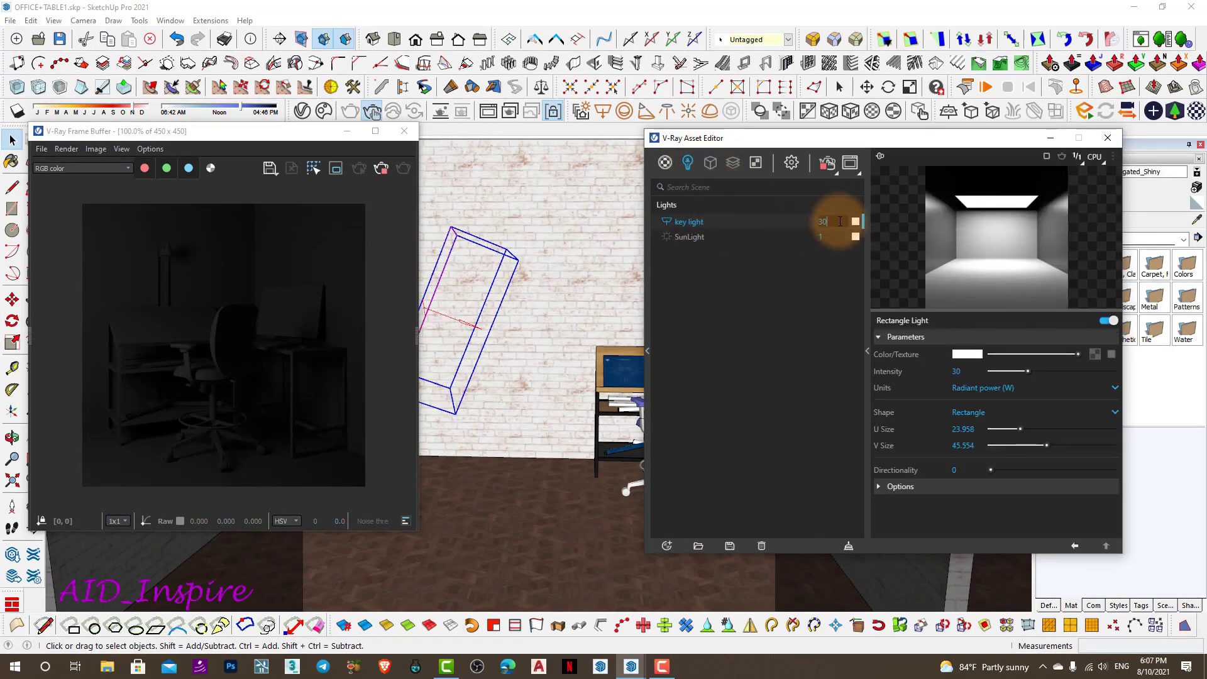
key("Return")
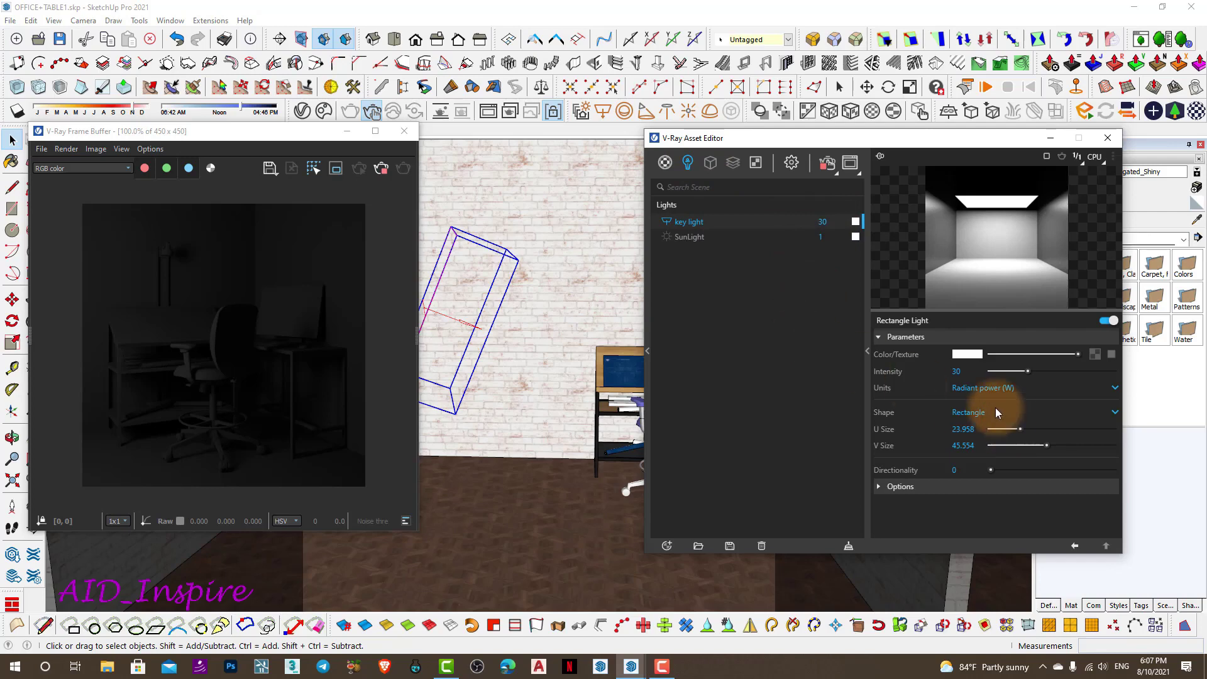
left_click(971, 369)
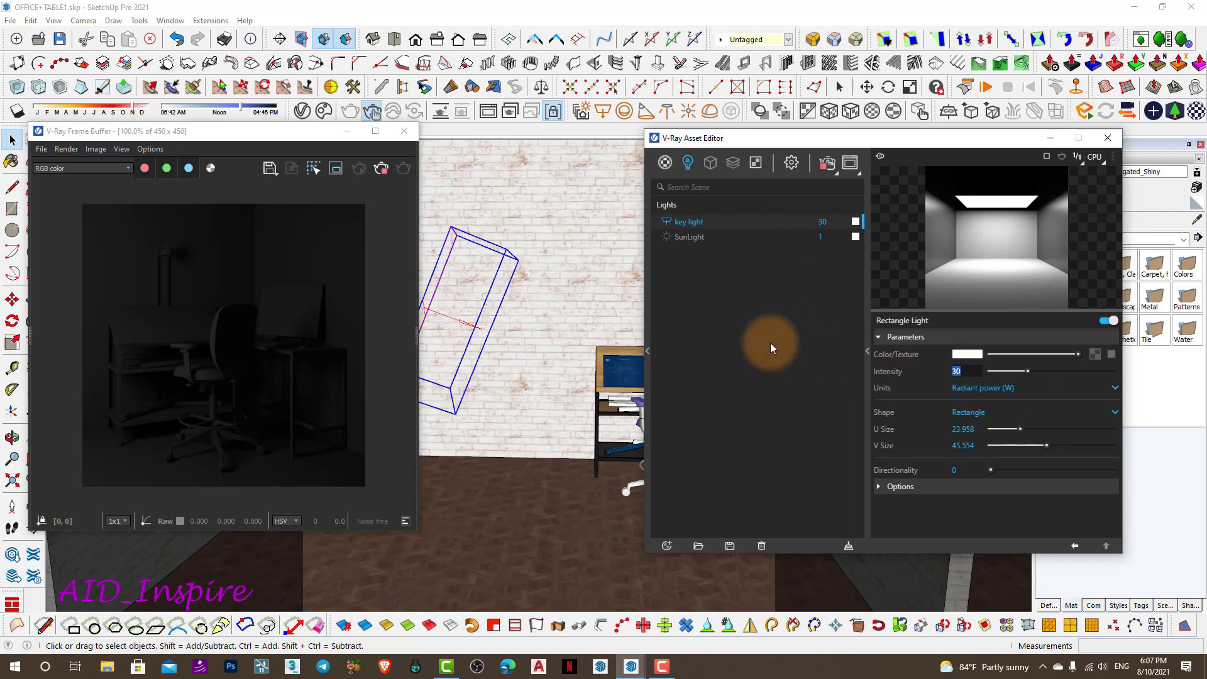
type("100")
key("Return")
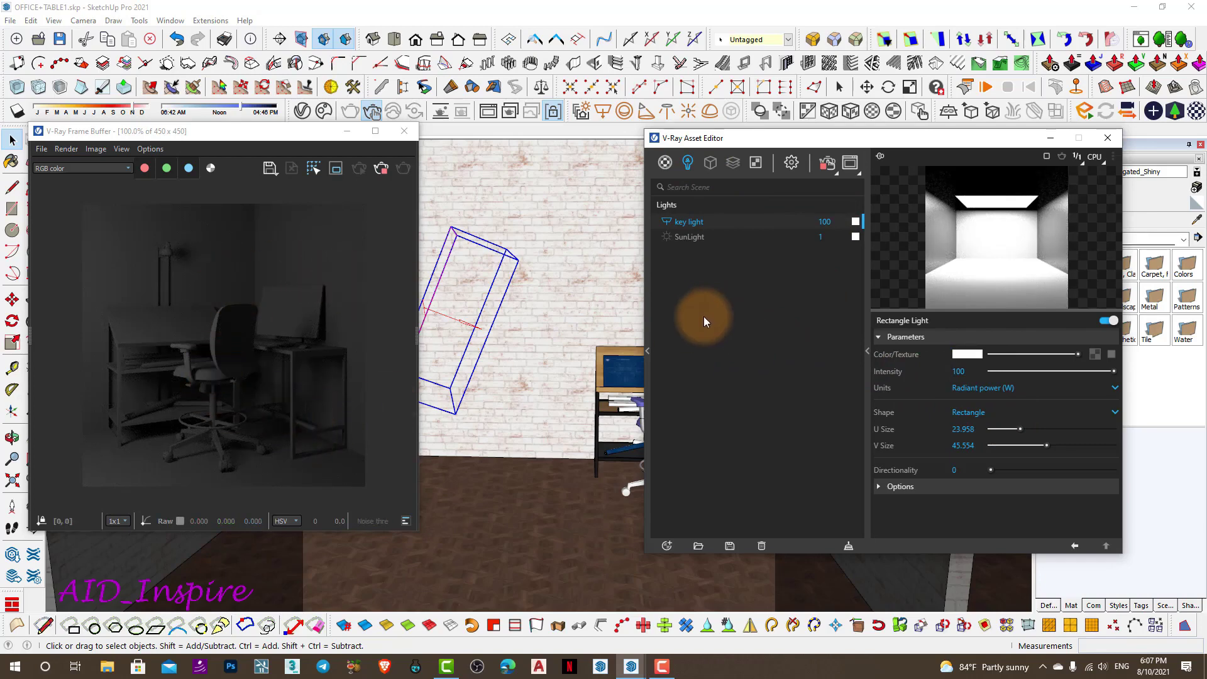
mouse_move(228, 135)
left_mouse_down()
mouse_move(294, 145)
mouse_move(240, 141)
left_mouse_up()
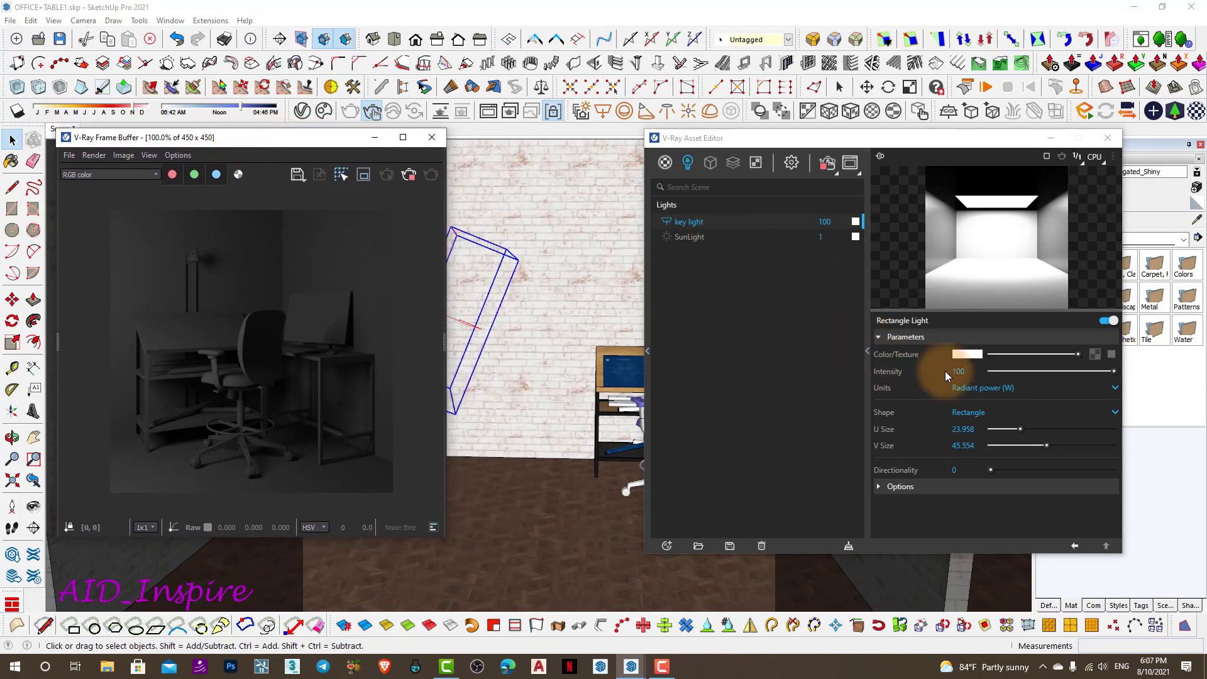
mouse_move(965, 372)
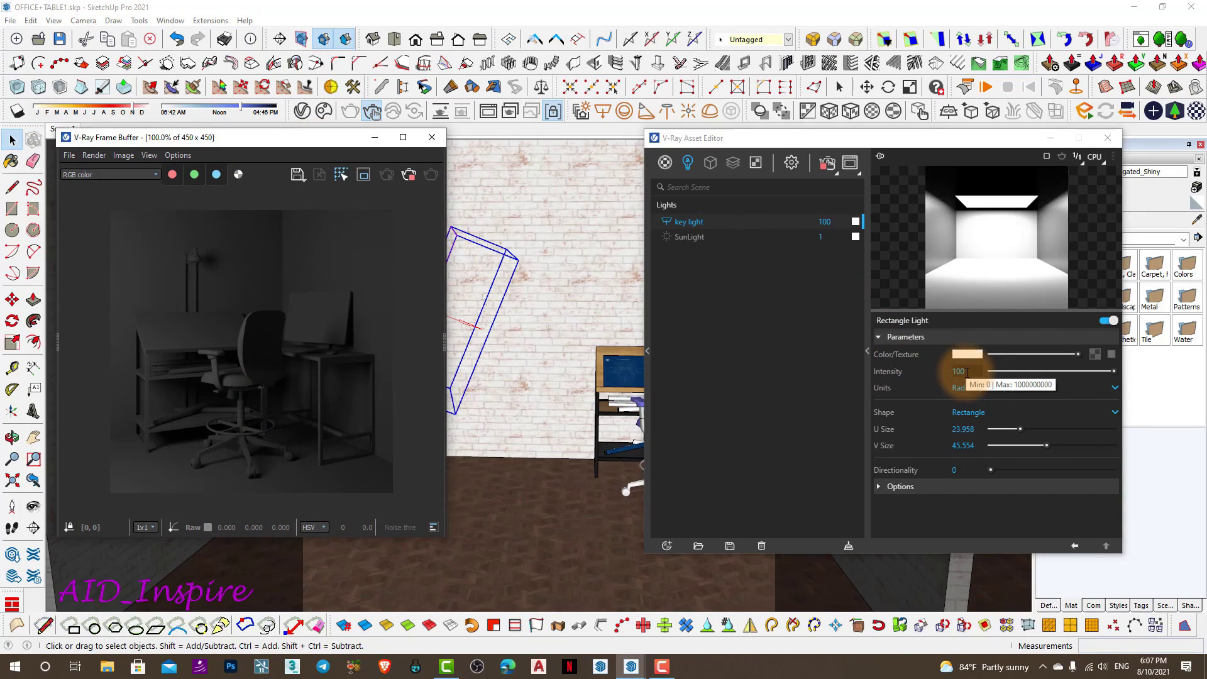
left_click(788, 166)
left_click_drag(800, 143, 733, 119)
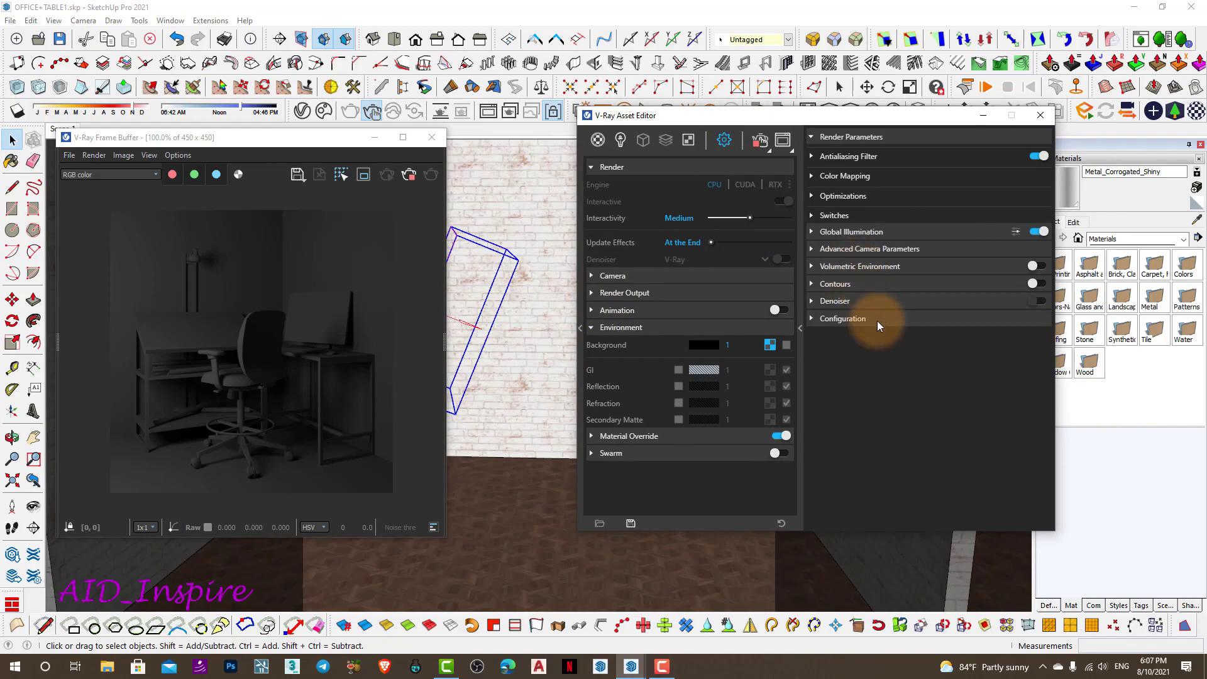
Expand Advanced Camera Parameters and set the film sensitivity (ISO) to 100
left_click(814, 250)
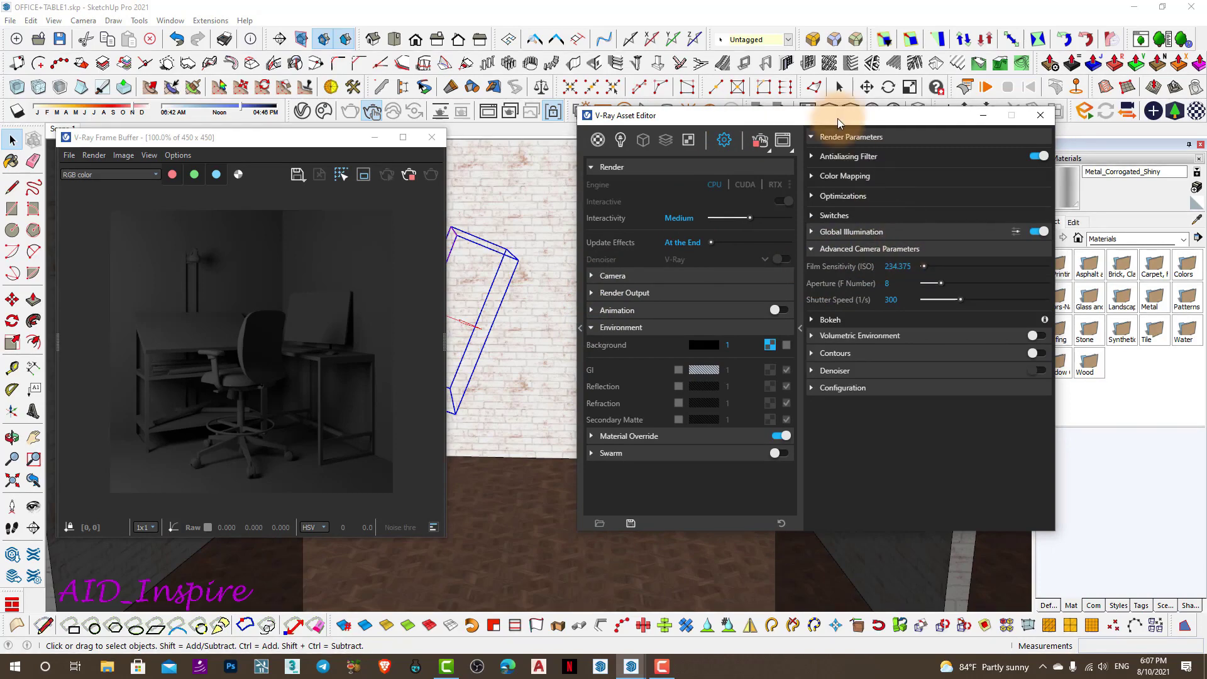
left_click_drag(838, 118, 837, 146)
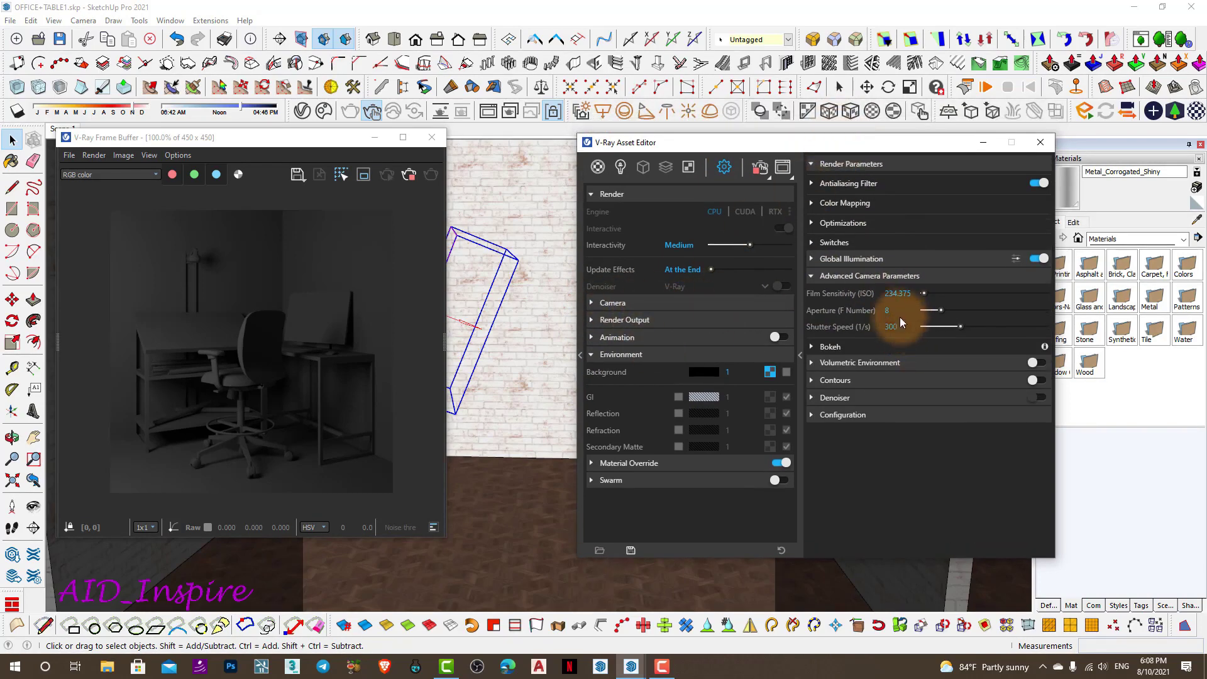
left_click(899, 293)
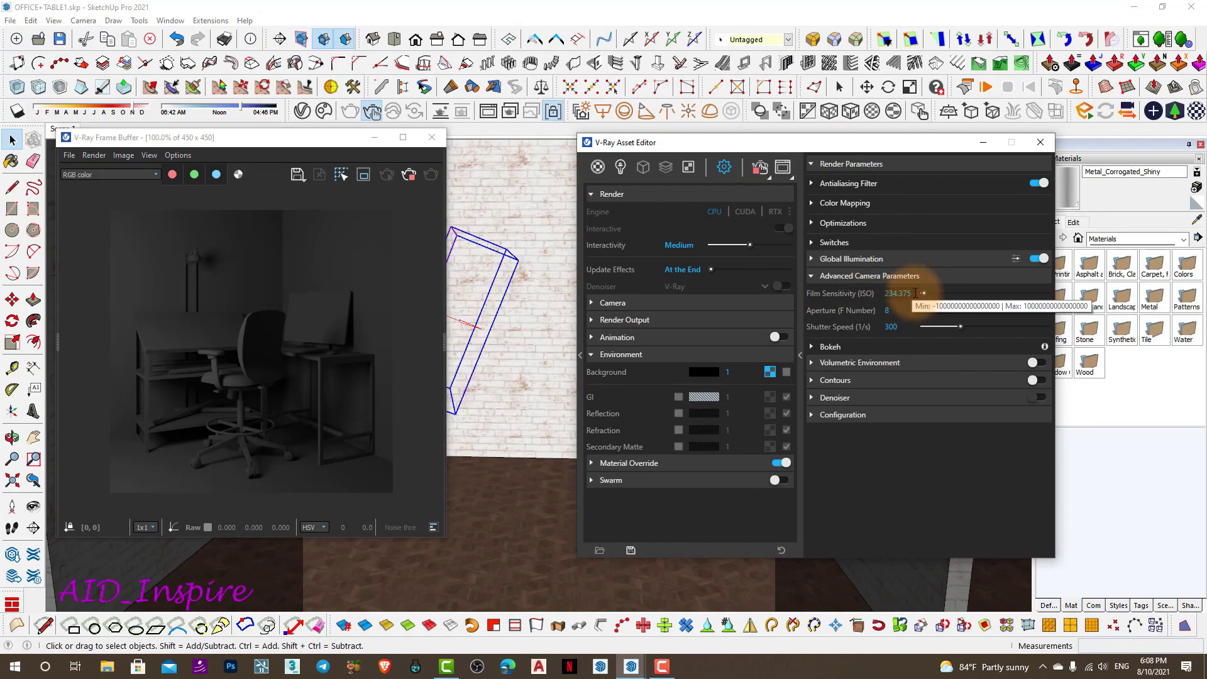
left_click_drag(911, 293, 879, 298)
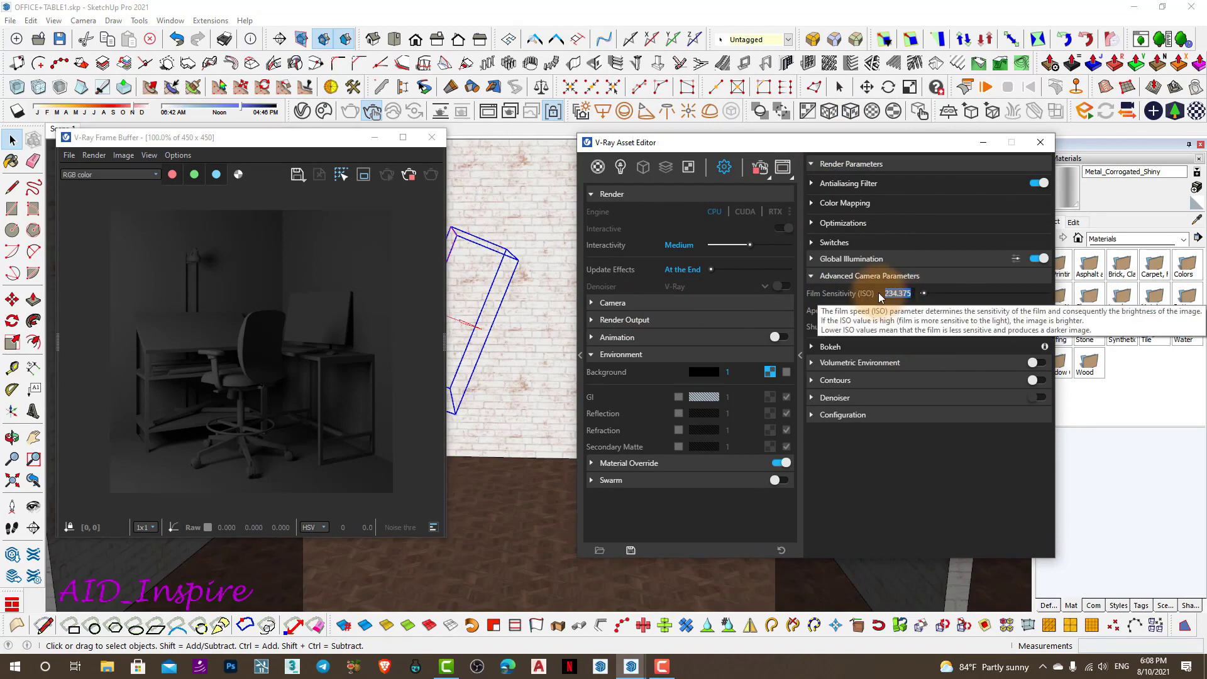
type("10")
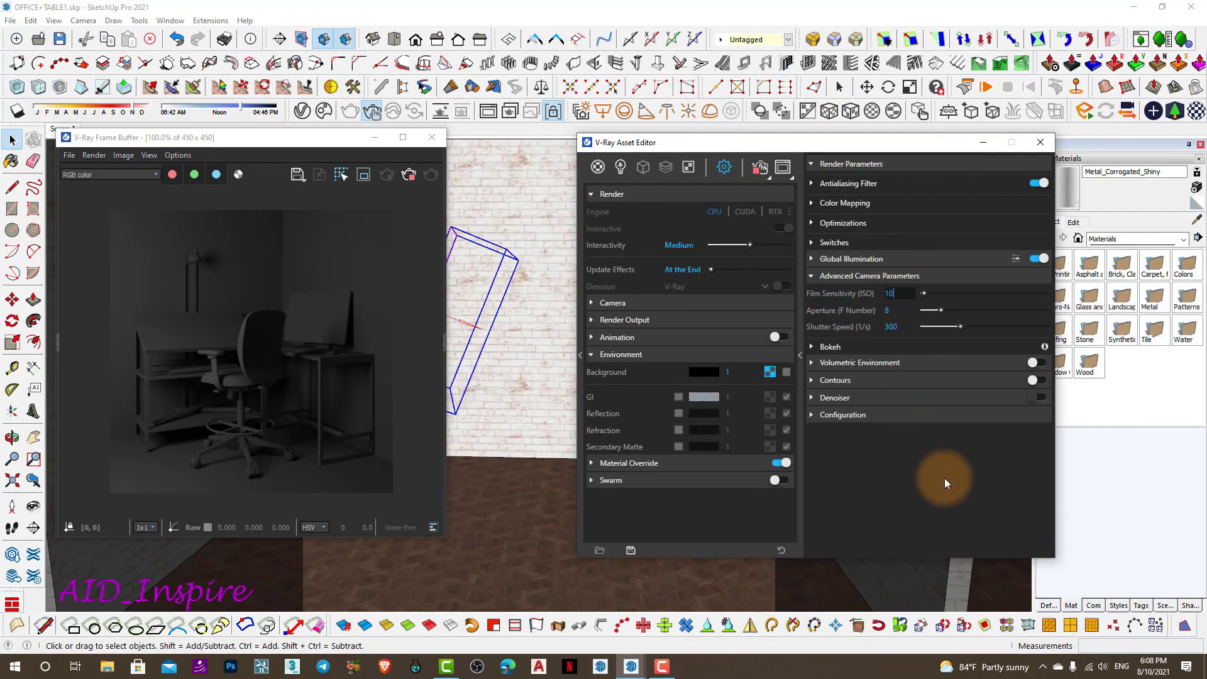
type("0")
key("Return")
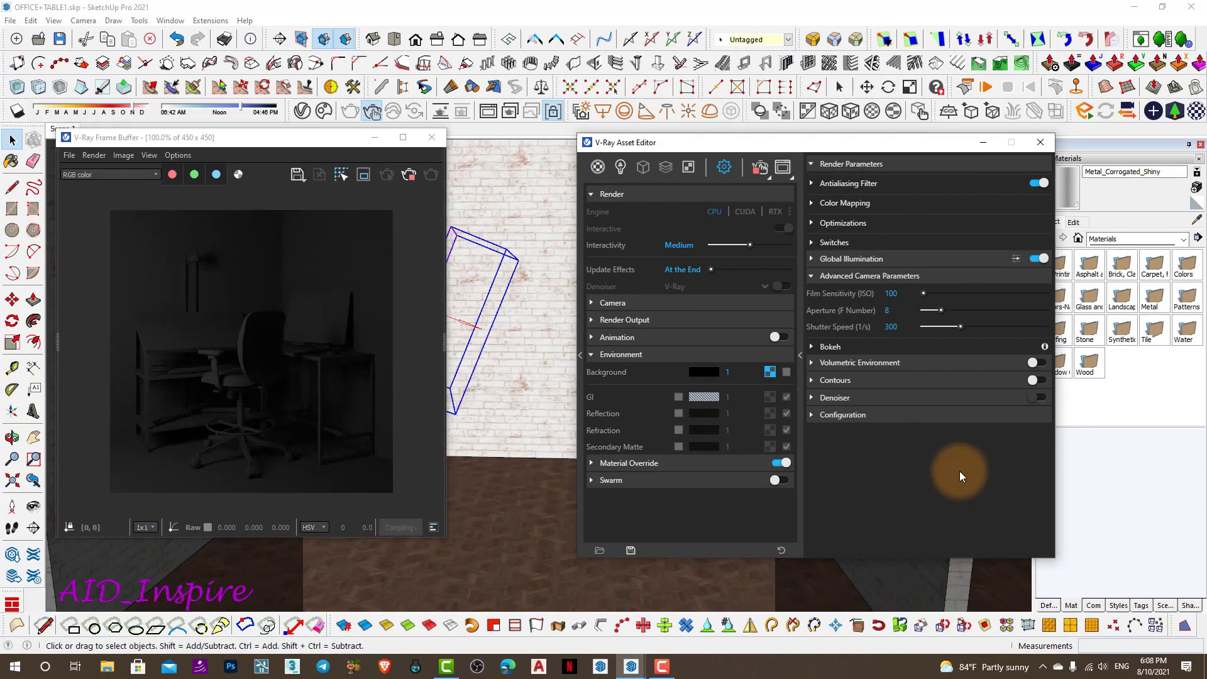
Inspect the aperture and shutter speed, leaving the shutter at 300
left_click_drag(832, 137, 843, 137)
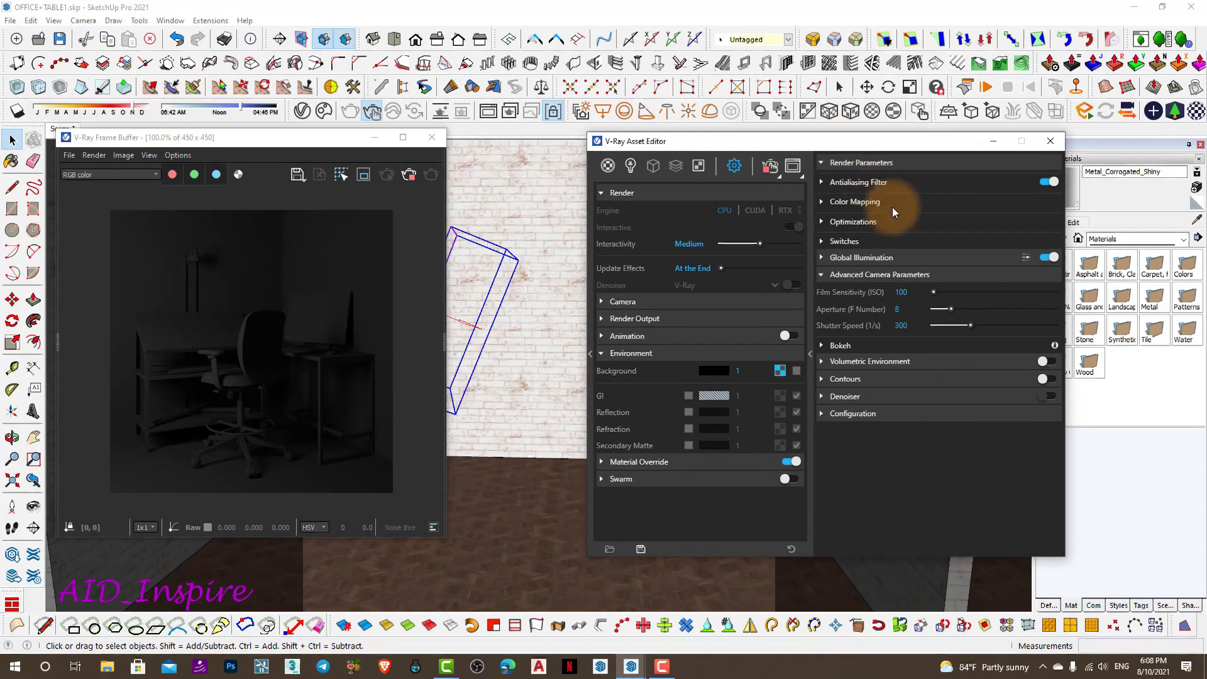
left_click(901, 309)
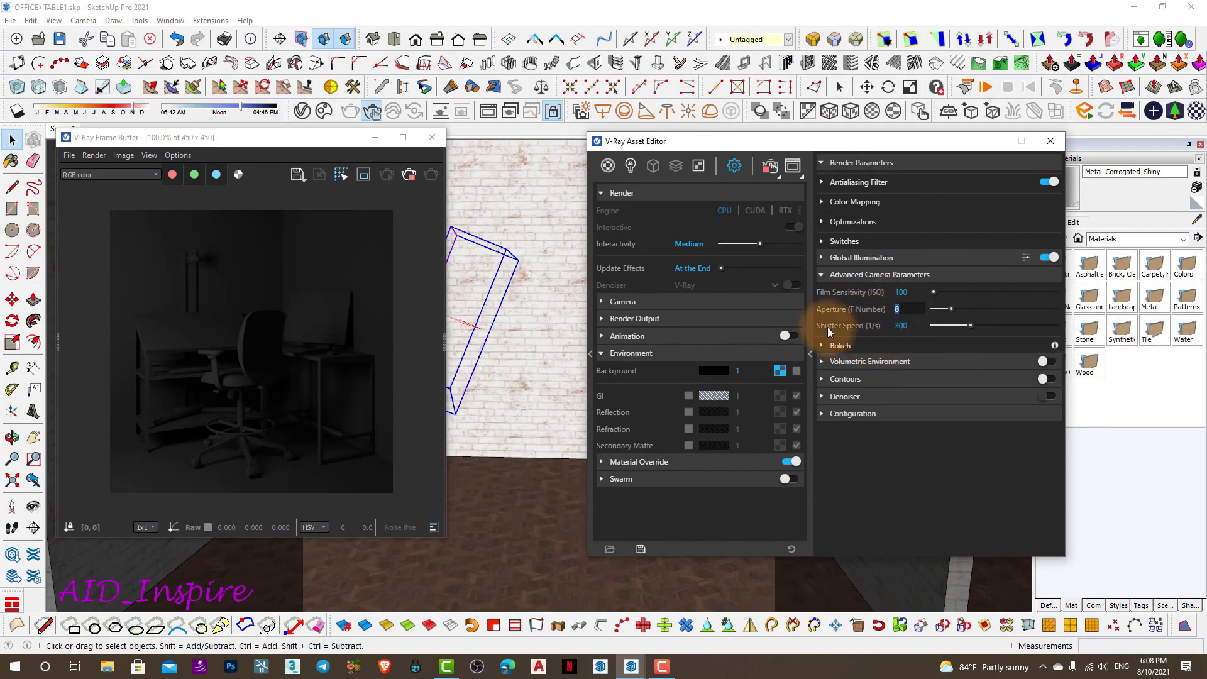
left_click(913, 326)
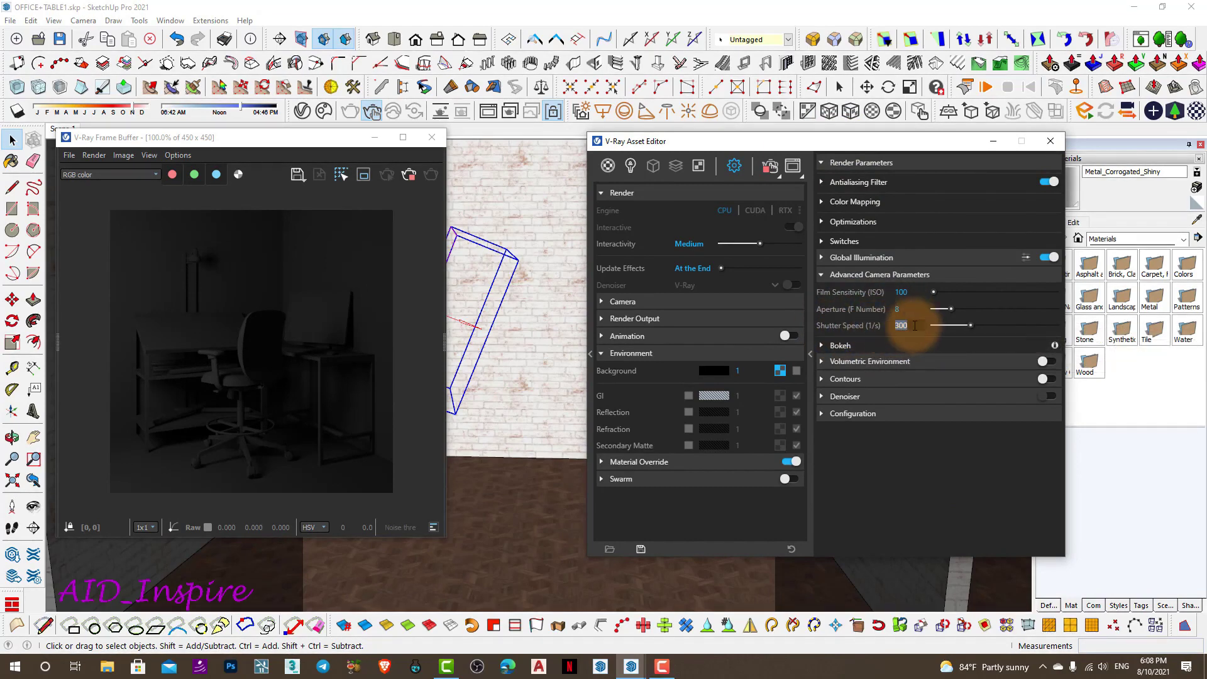
left_click(922, 405)
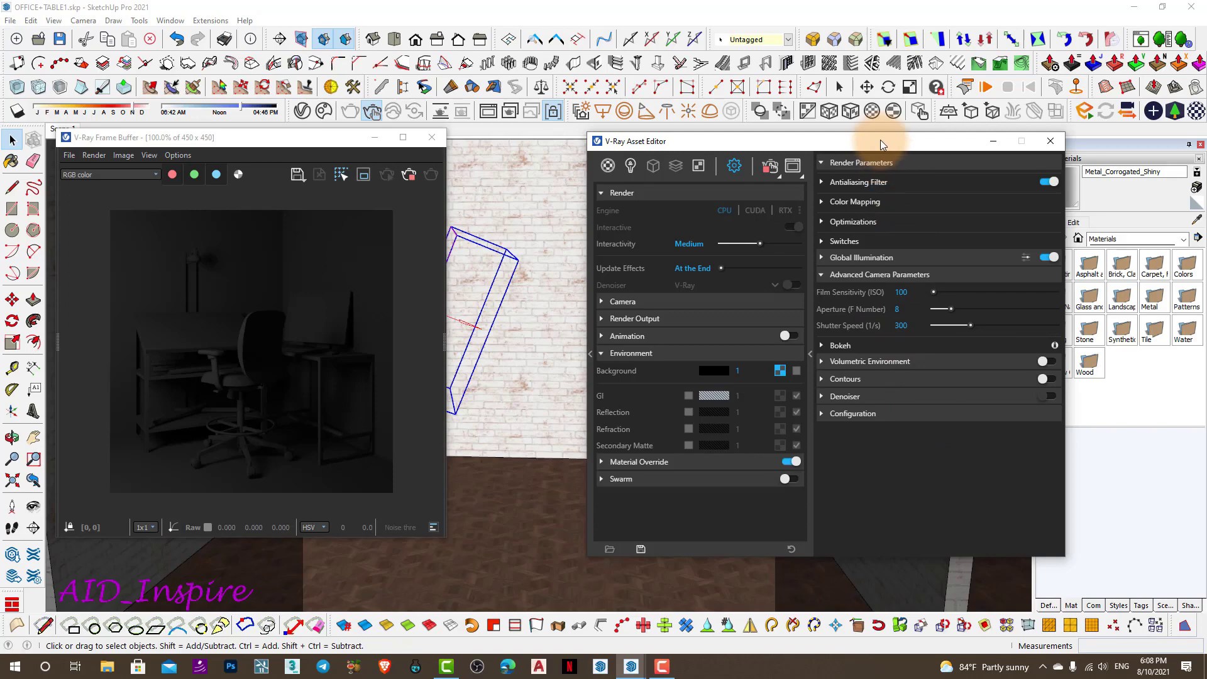
left_click_drag(880, 140, 892, 155)
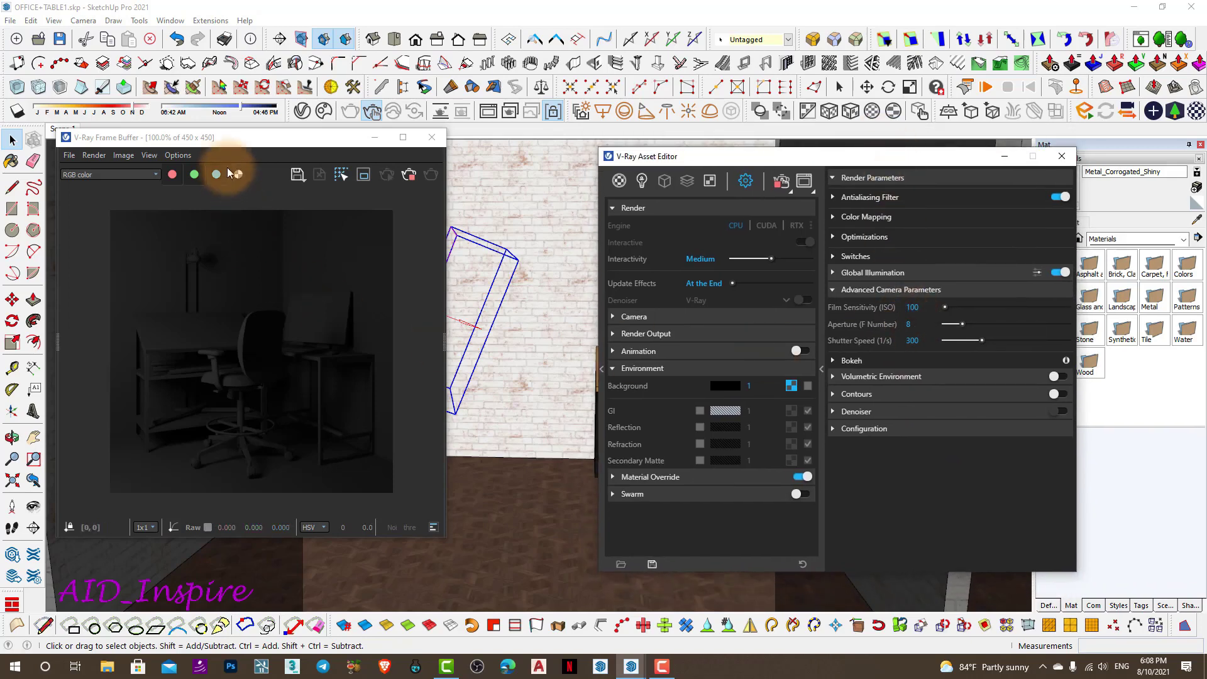
left_click_drag(232, 141, 265, 179)
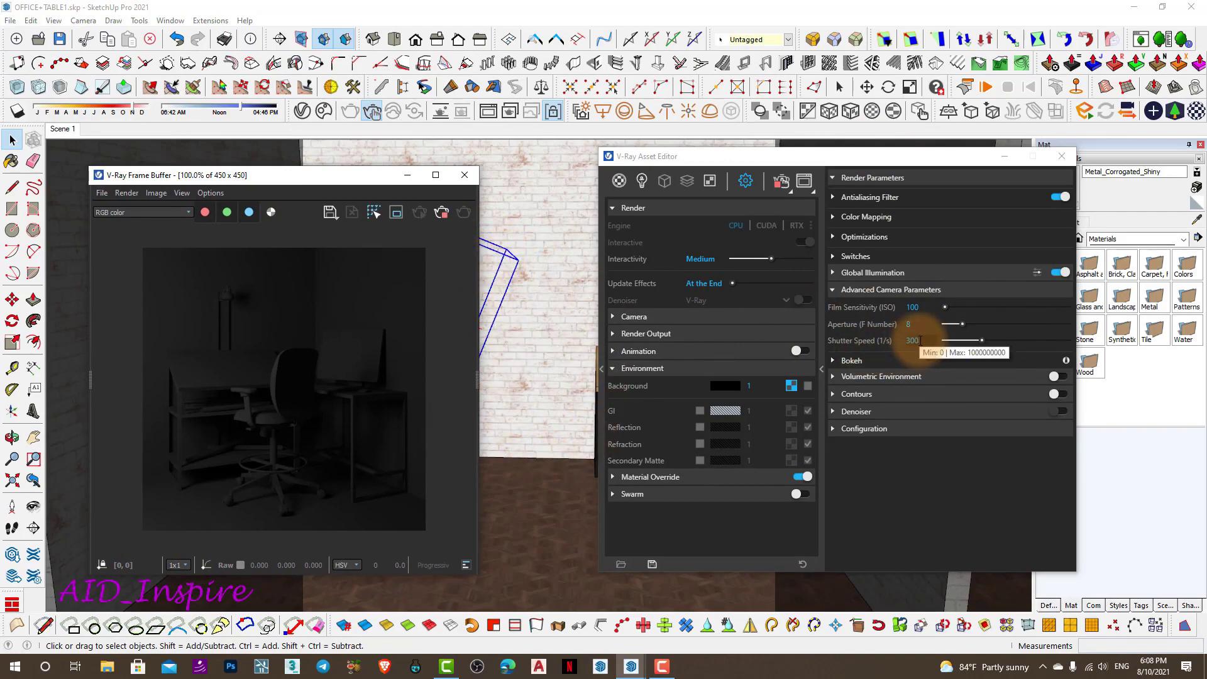
Lower the camera shutter speed to 100, then to 50
left_click(912, 340)
double_click(910, 340)
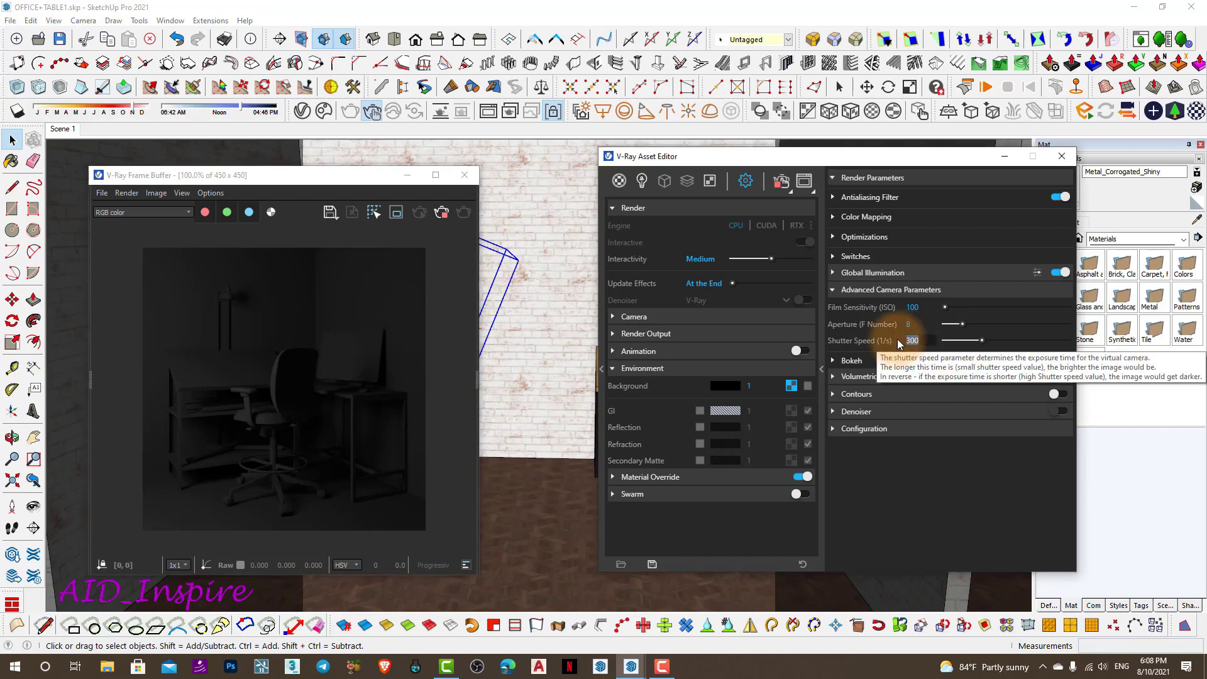
type("100")
key("Return")
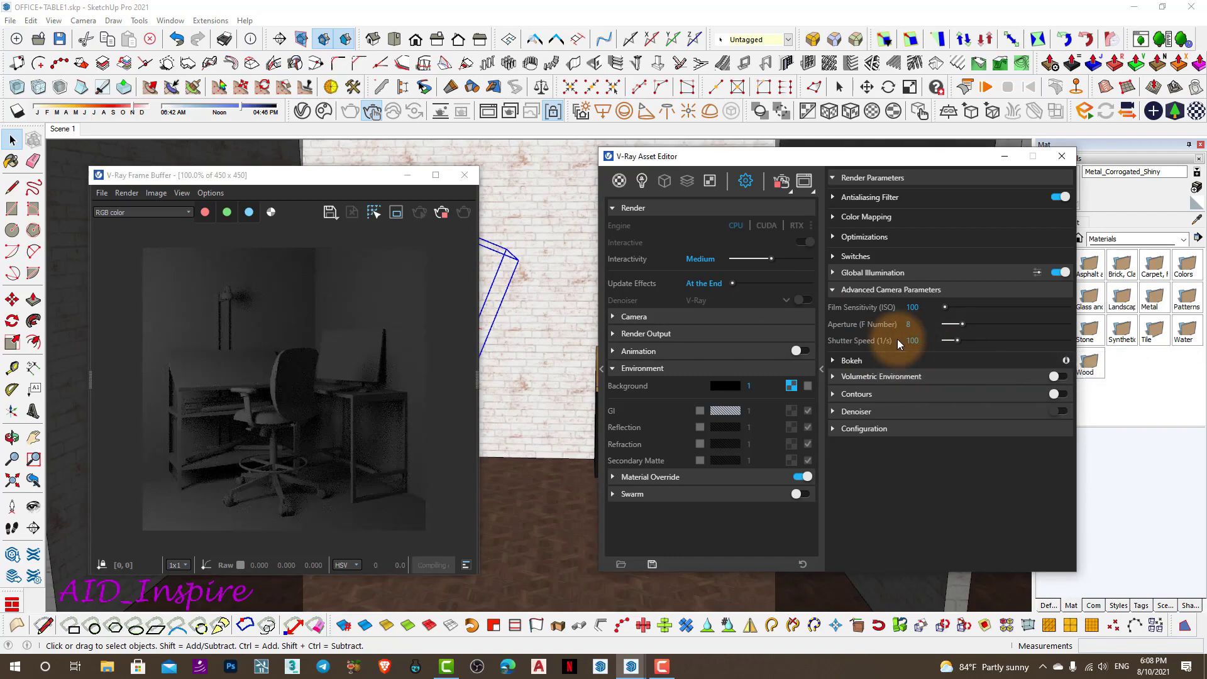
double_click(906, 341)
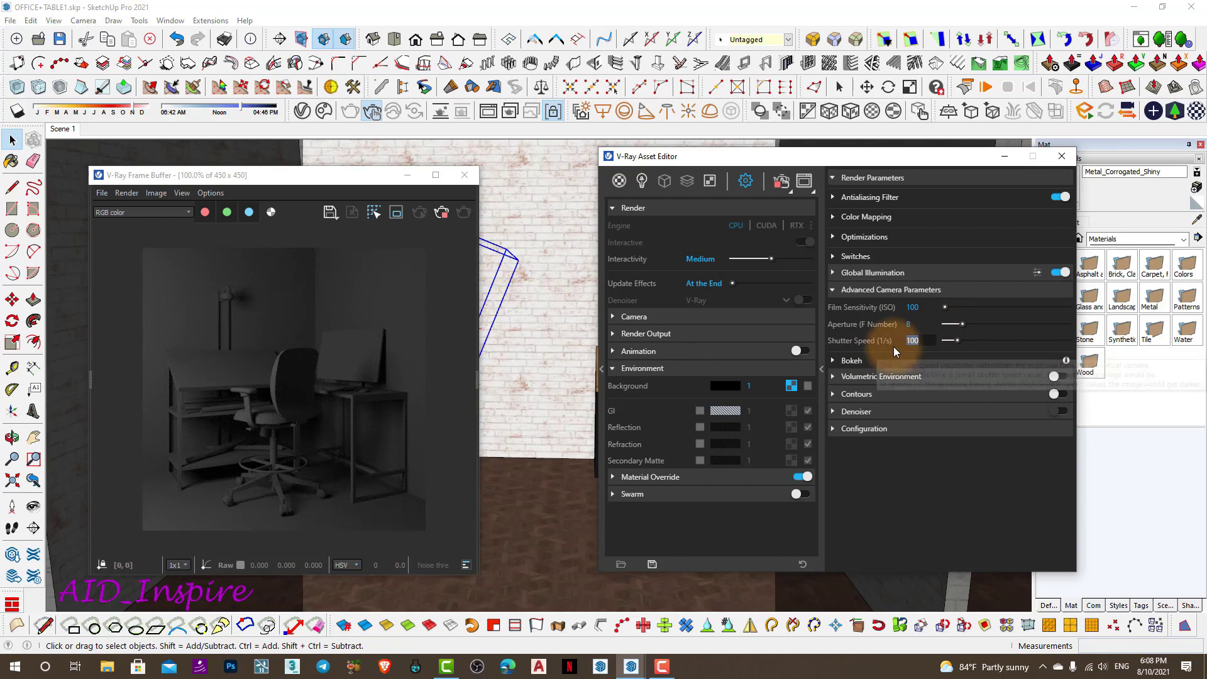
type("50")
key("Return")
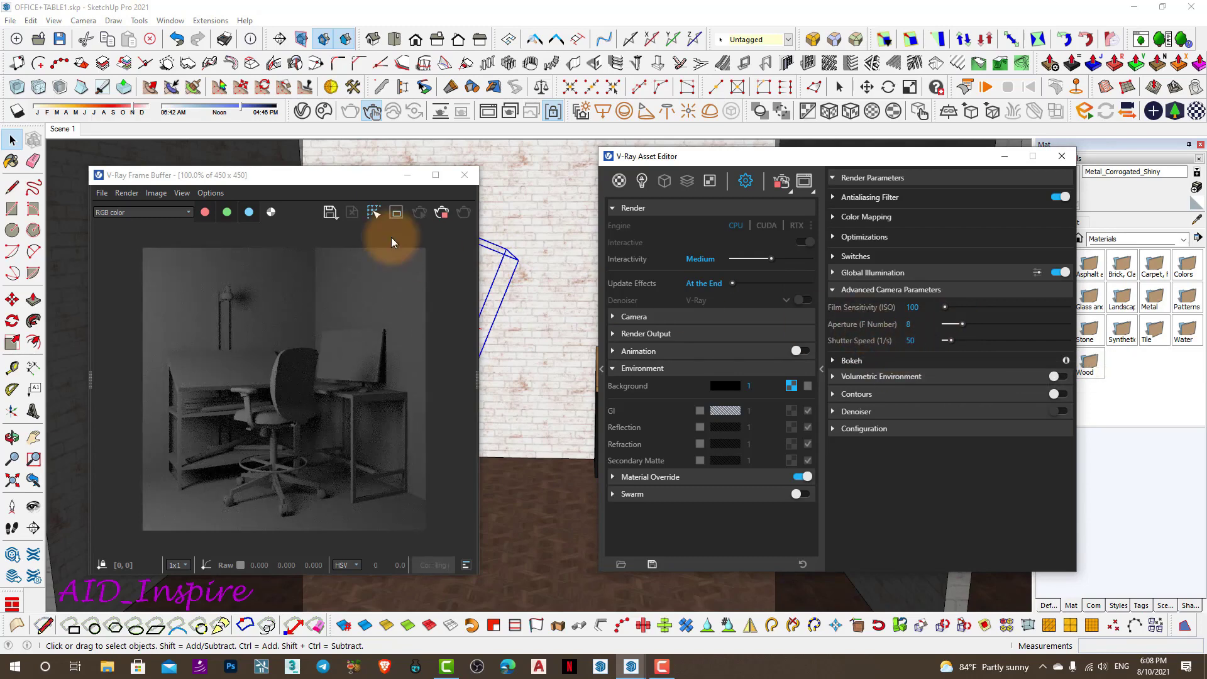
left_click_drag(326, 178, 322, 148)
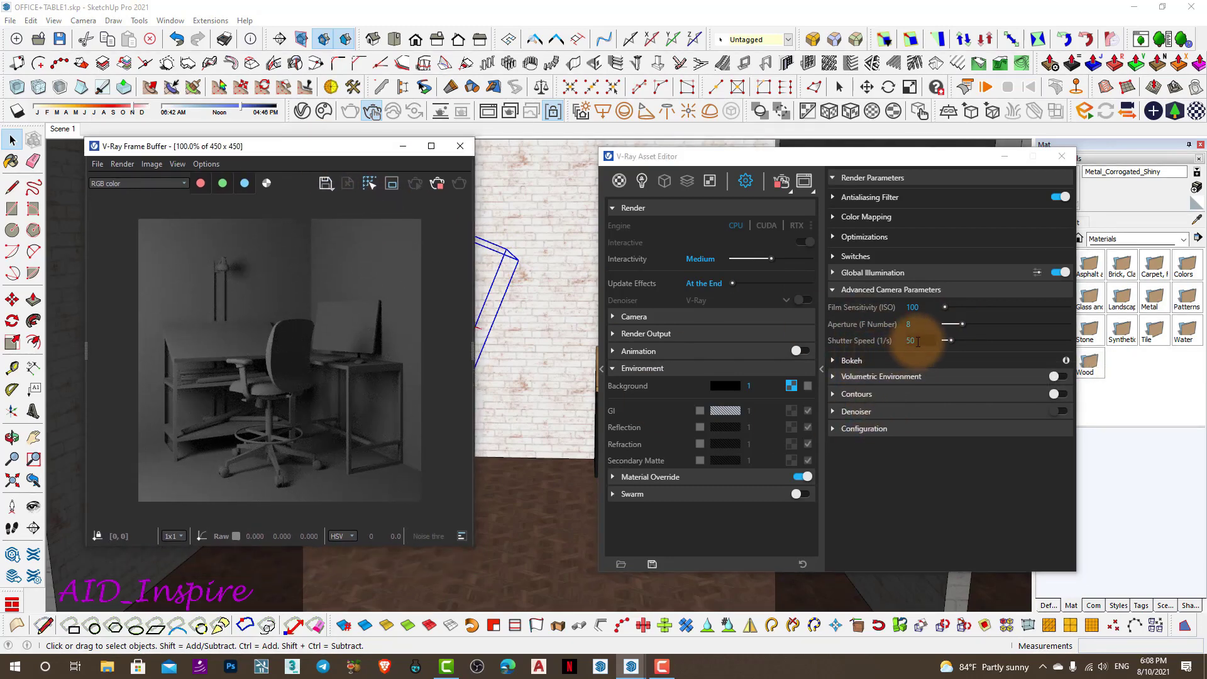
Review the ISO, aperture and shutter values, then collapse the Environment section
double_click(913, 307)
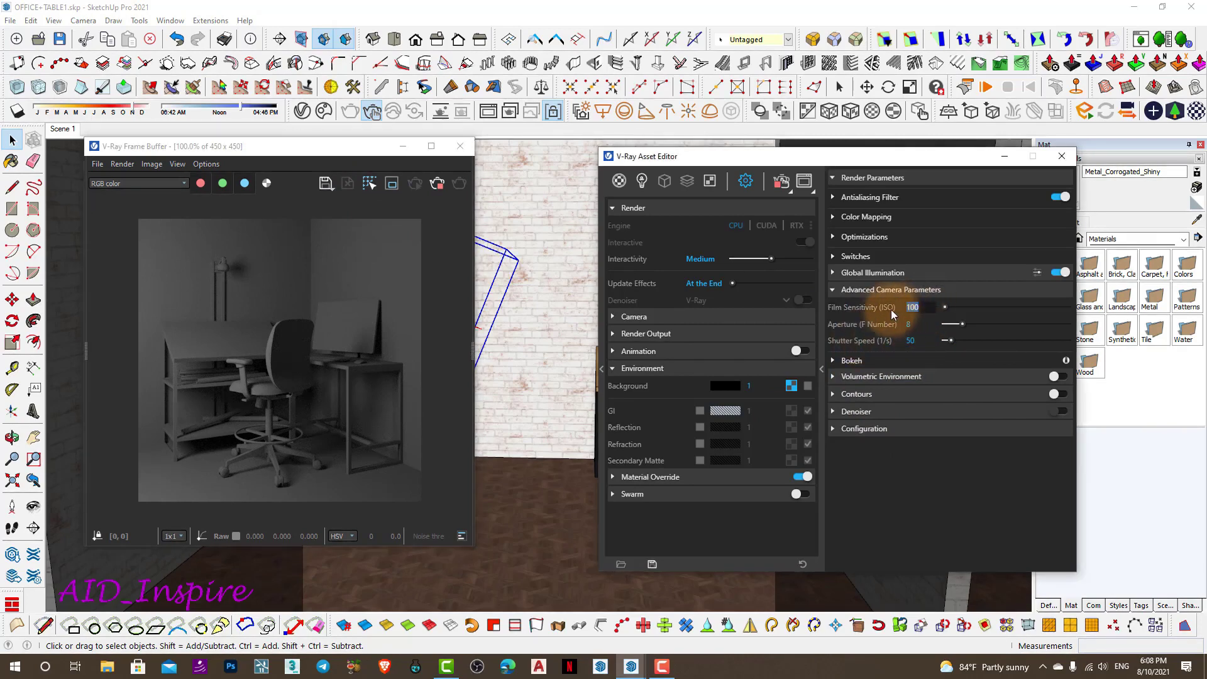
double_click(909, 324)
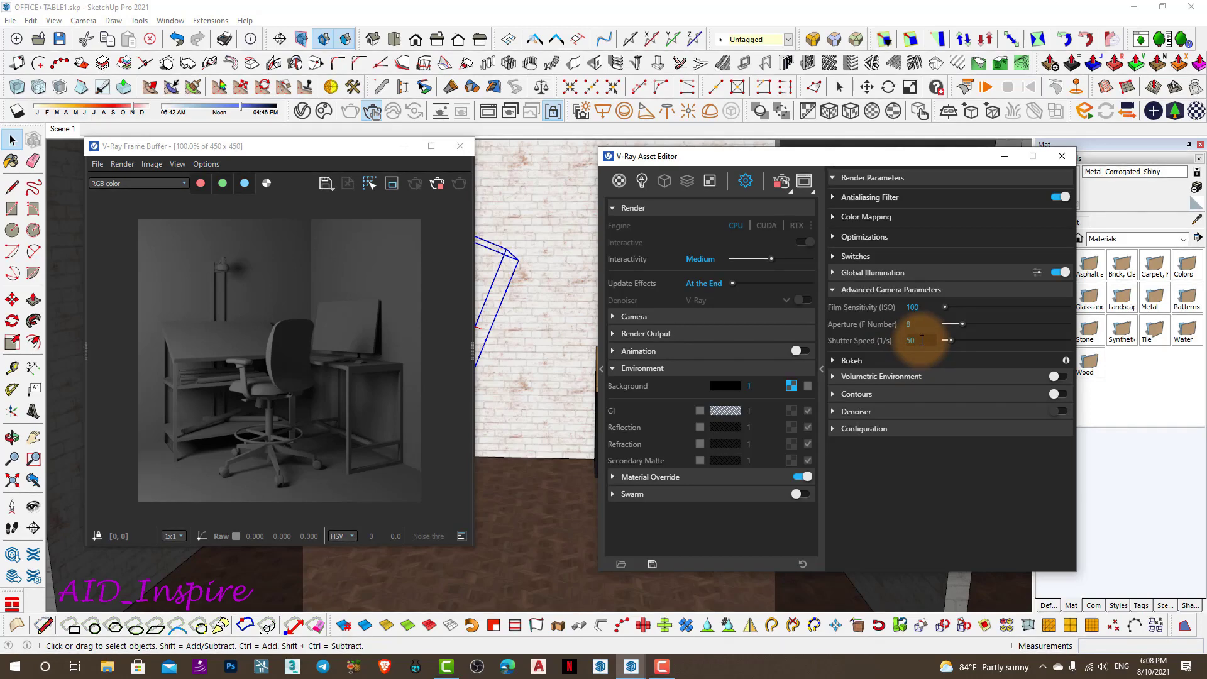
double_click(925, 341)
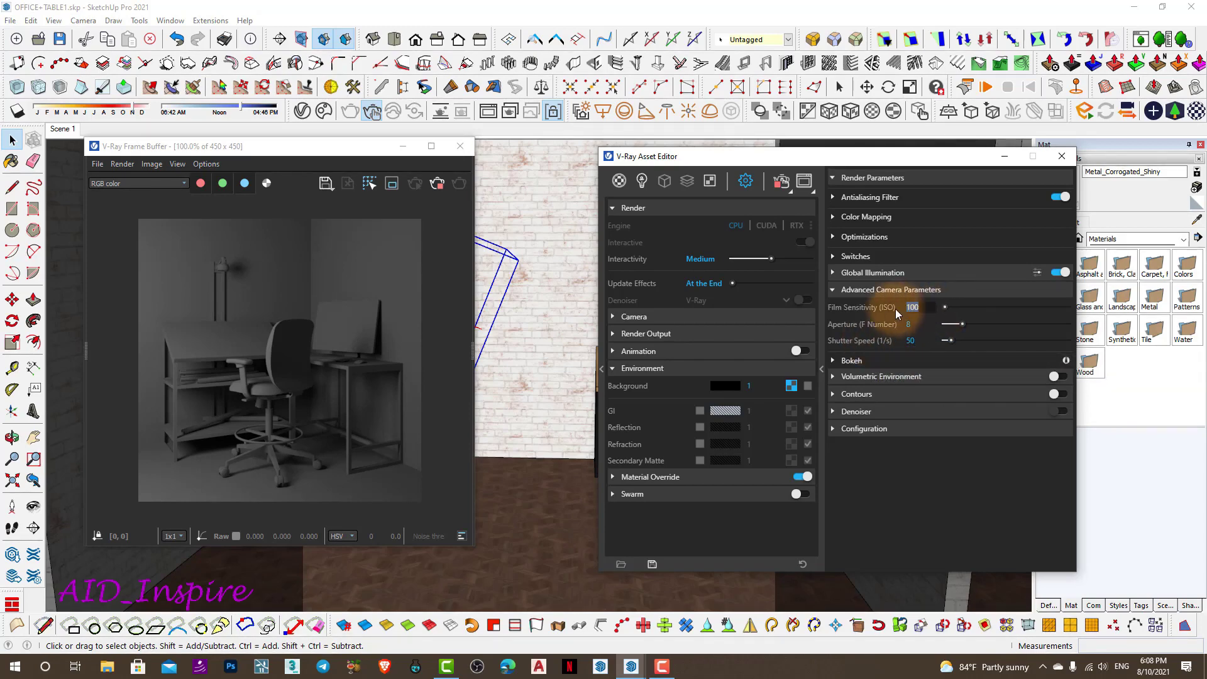
double_click(908, 325)
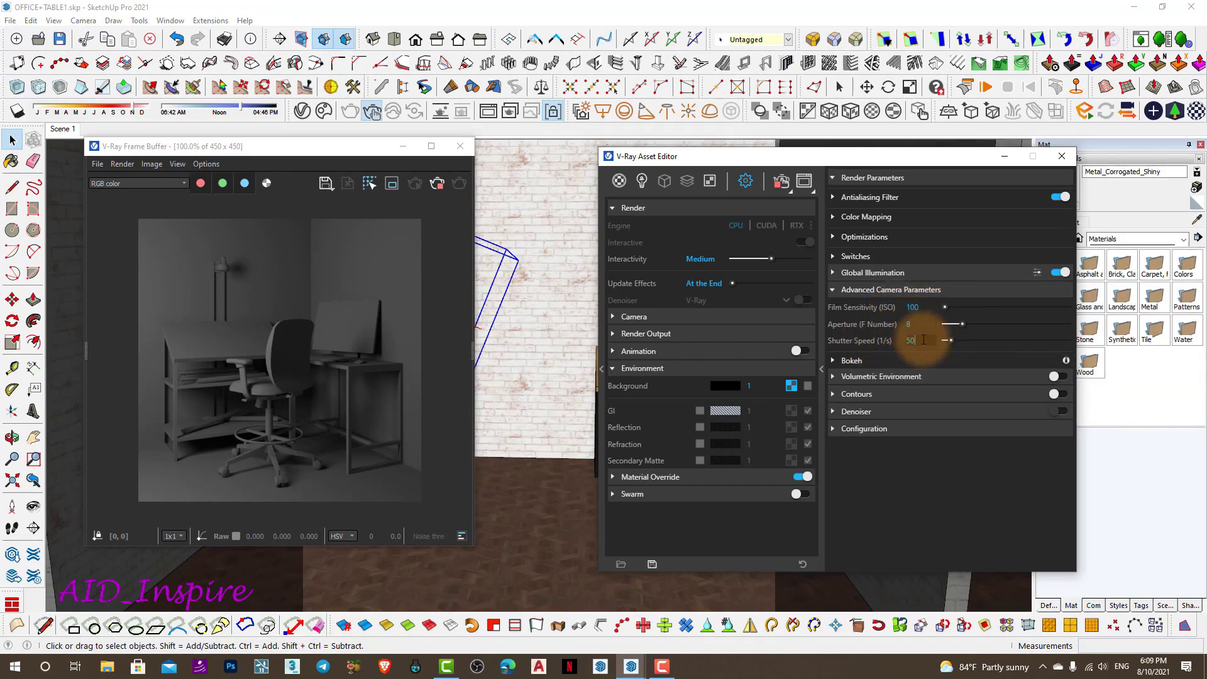
double_click(924, 340)
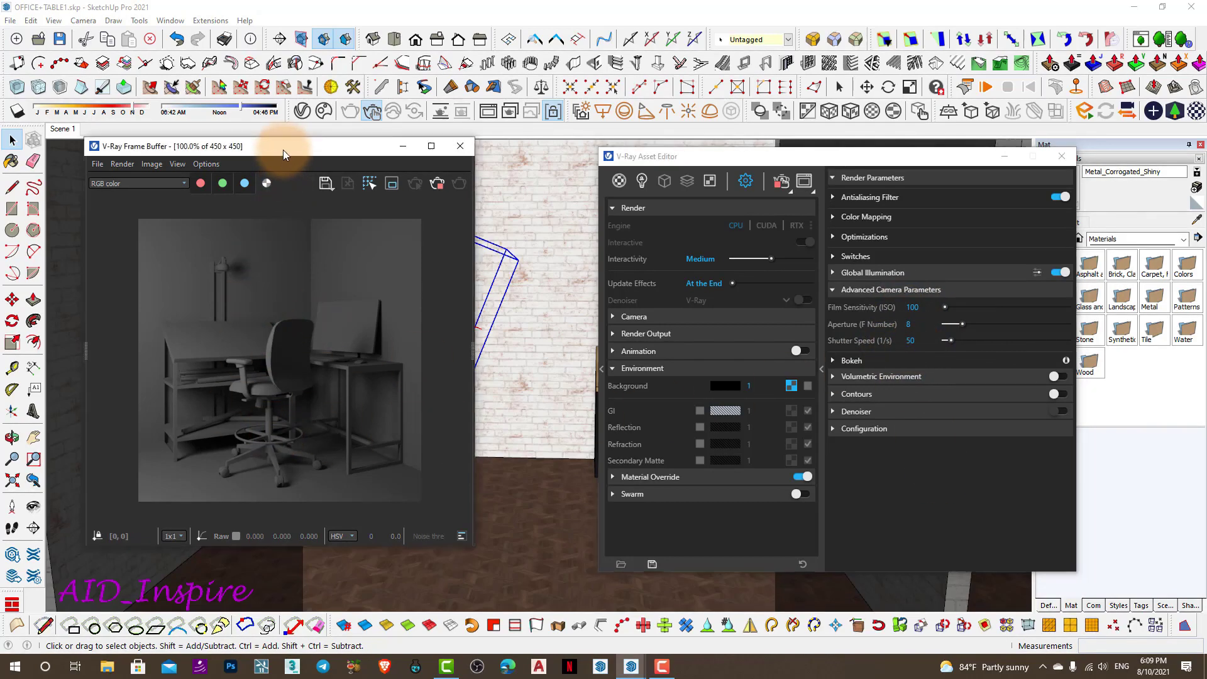
left_click_drag(283, 150, 315, 164)
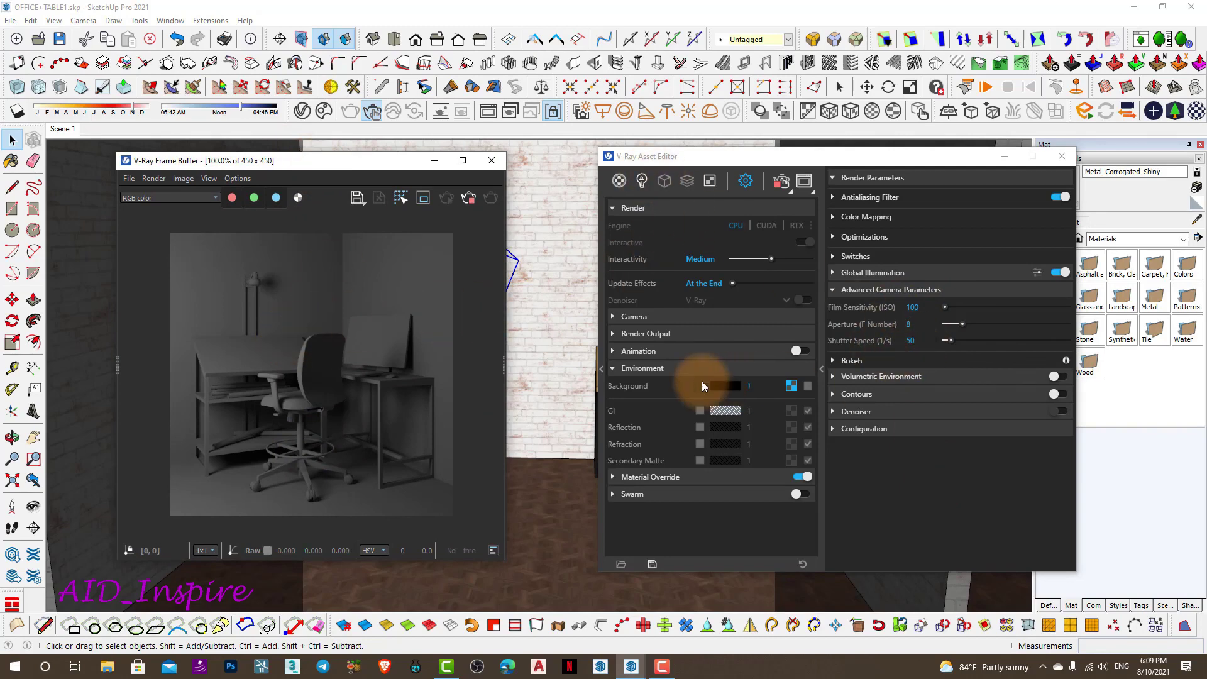
left_click(692, 368)
Raise the key light's intensity in the Lights list to 200, then reposition the render window
left_click(642, 182)
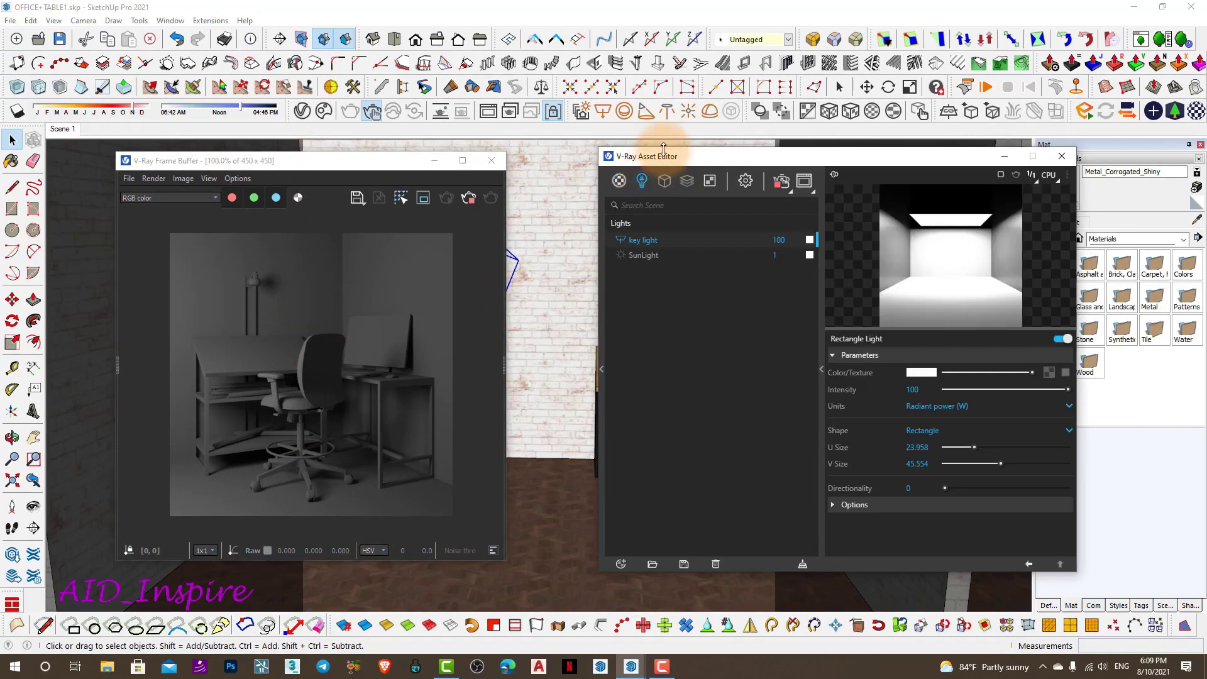
mouse_move(688, 156)
left_mouse_down()
mouse_move(688, 138)
mouse_move(763, 128)
left_mouse_up()
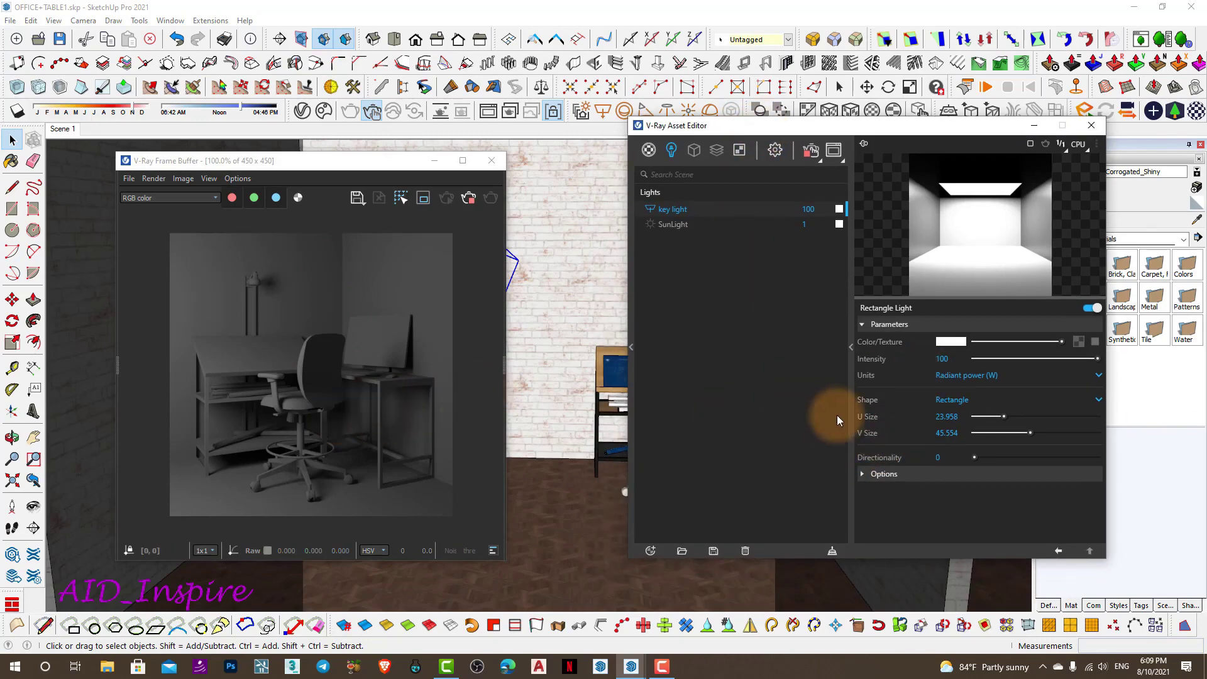
double_click(943, 358)
type("200")
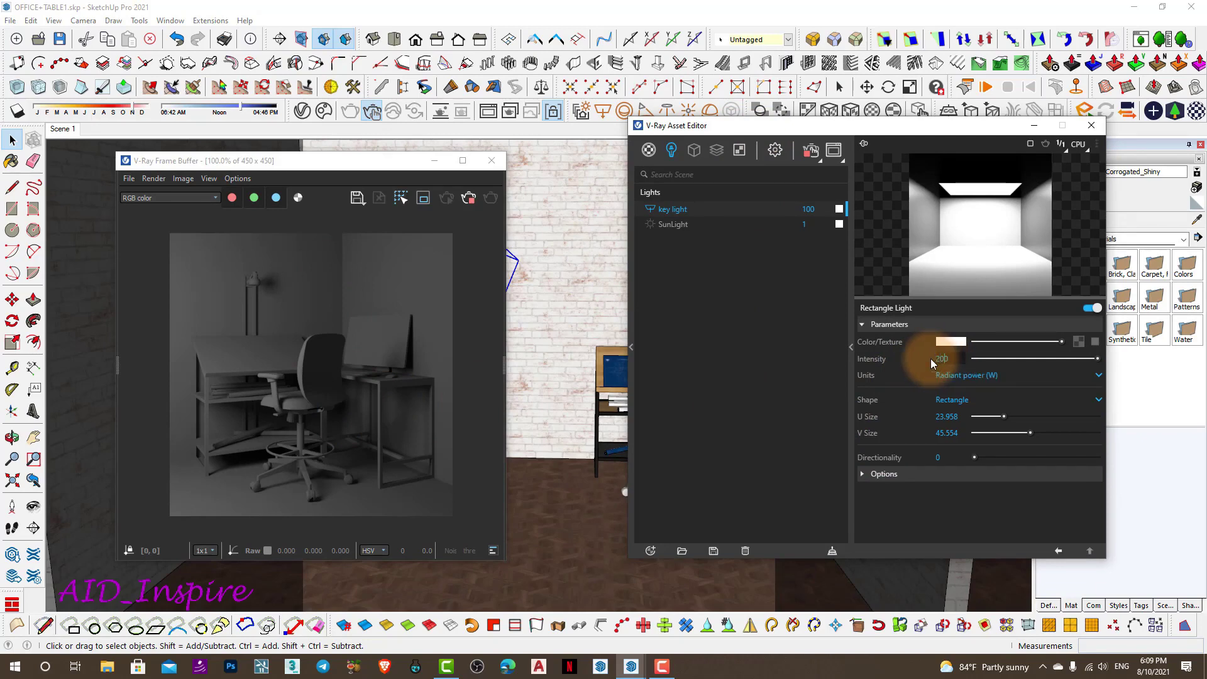
key("Return")
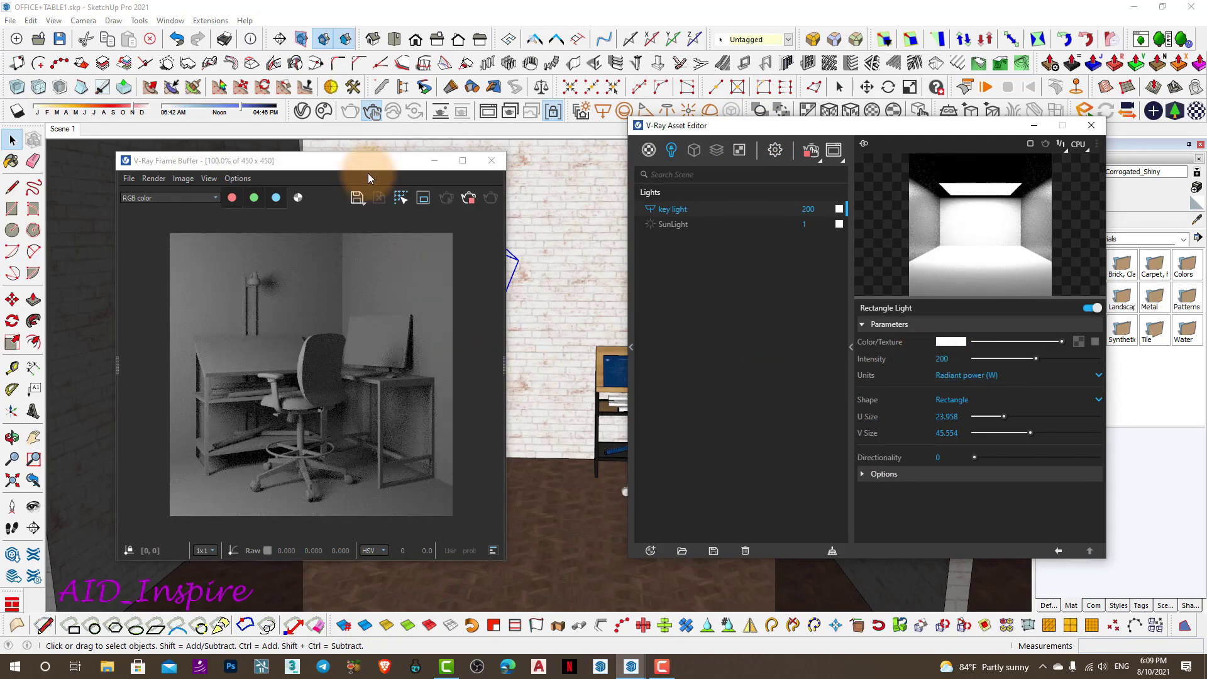
left_click_drag(368, 177, 398, 163)
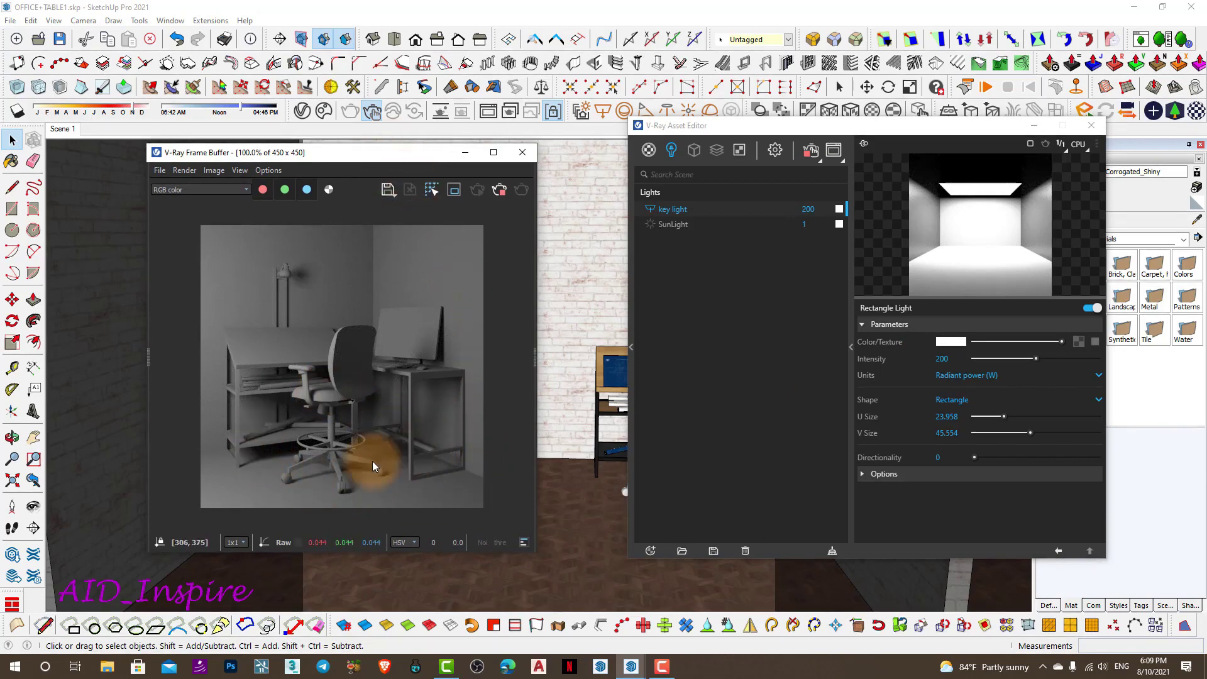
left_click_drag(318, 152, 300, 153)
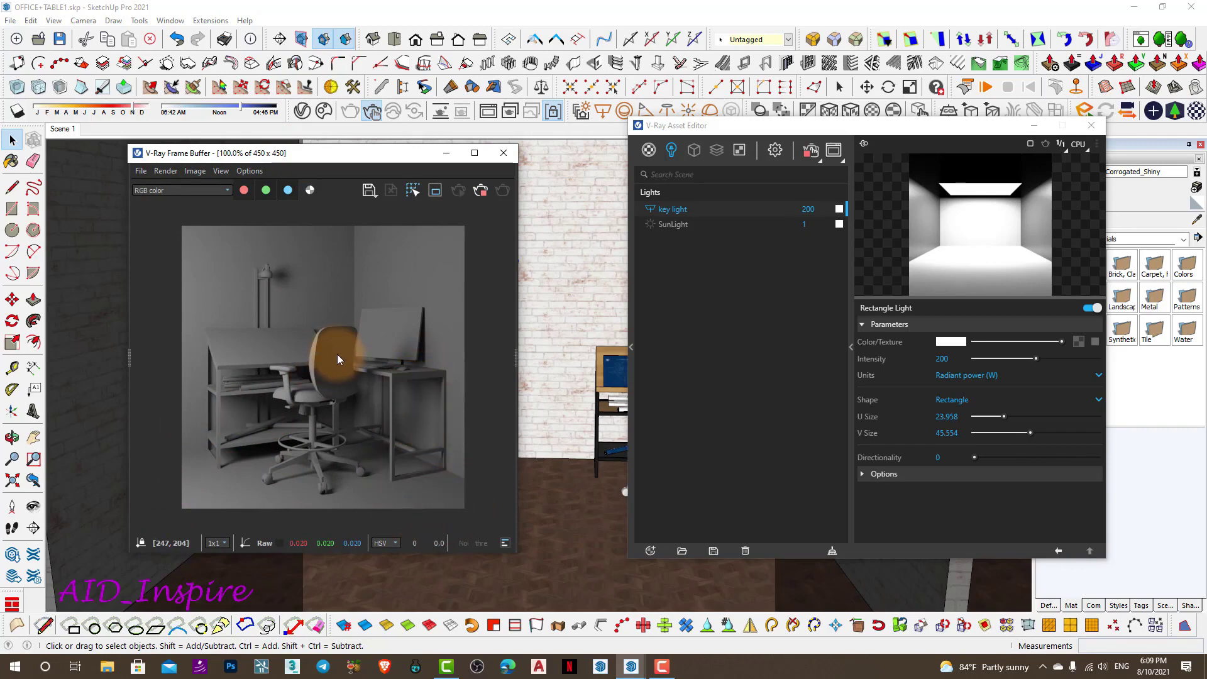
Orbit and zoom around the desk and chair to frame the brick wall corner
middle_click_drag(574, 358, 626, 327)
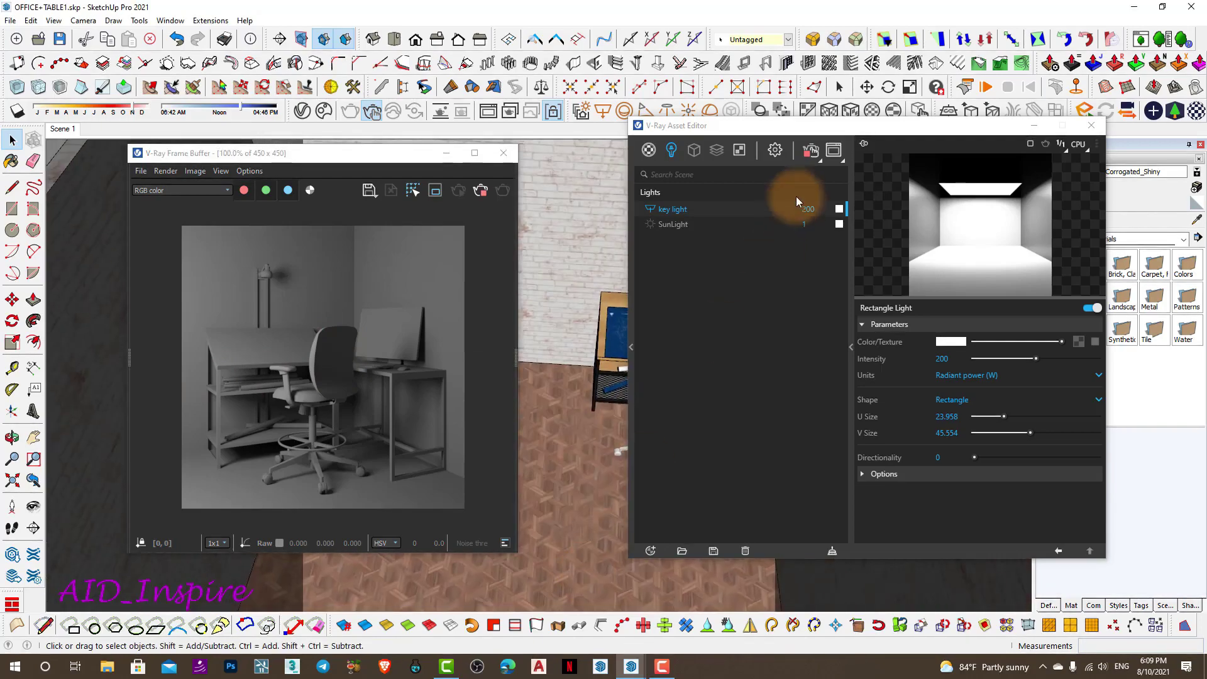
left_click_drag(761, 133, 1026, 251)
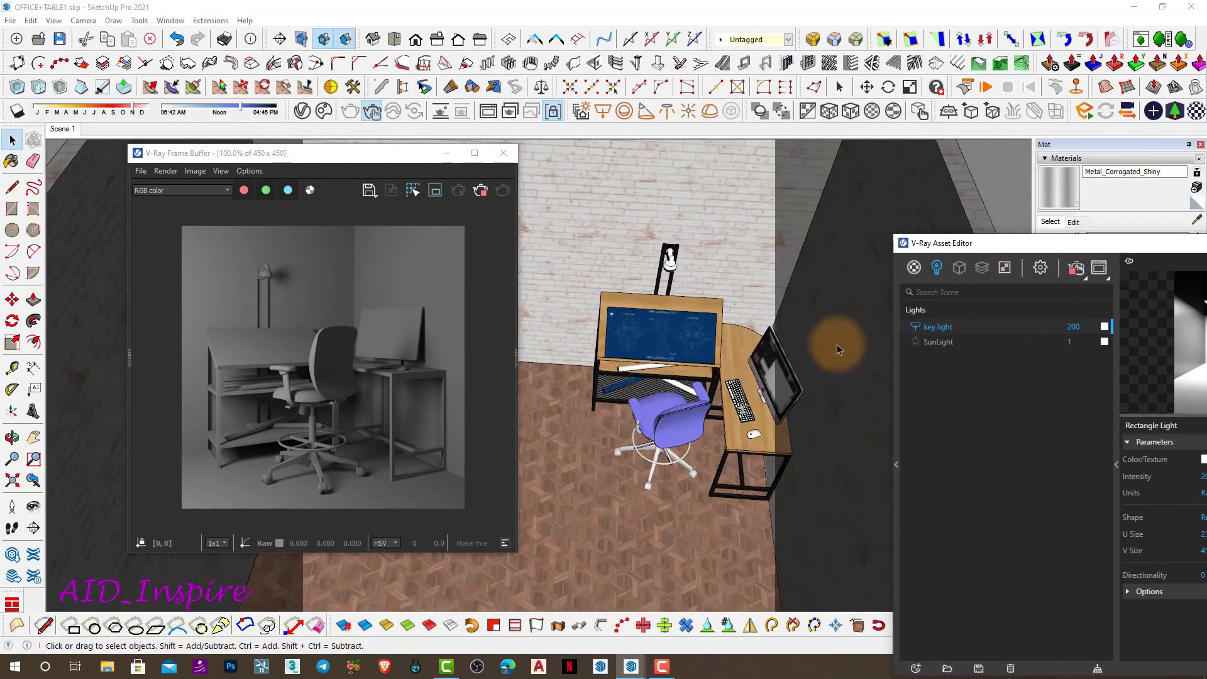
mouse_move(837, 345)
middle_mouse_down()
mouse_move(771, 366)
mouse_move(583, 576)
middle_mouse_up()
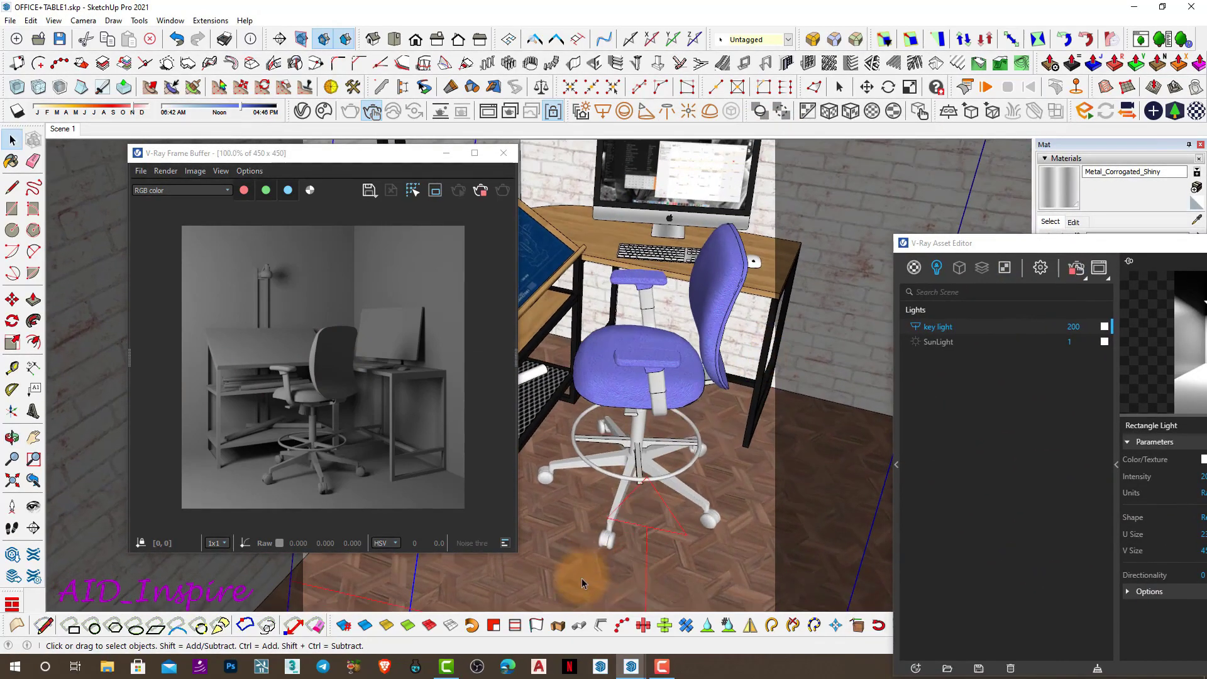
scroll(582, 576, "up", 5)
mouse_move(602, 501)
middle_mouse_down()
mouse_move(610, 527)
mouse_move(456, 530)
mouse_move(681, 459)
middle_mouse_up()
scroll(619, 537, "down", 3)
scroll(605, 354, "down", 5)
middle_click_drag(605, 354, 603, 412)
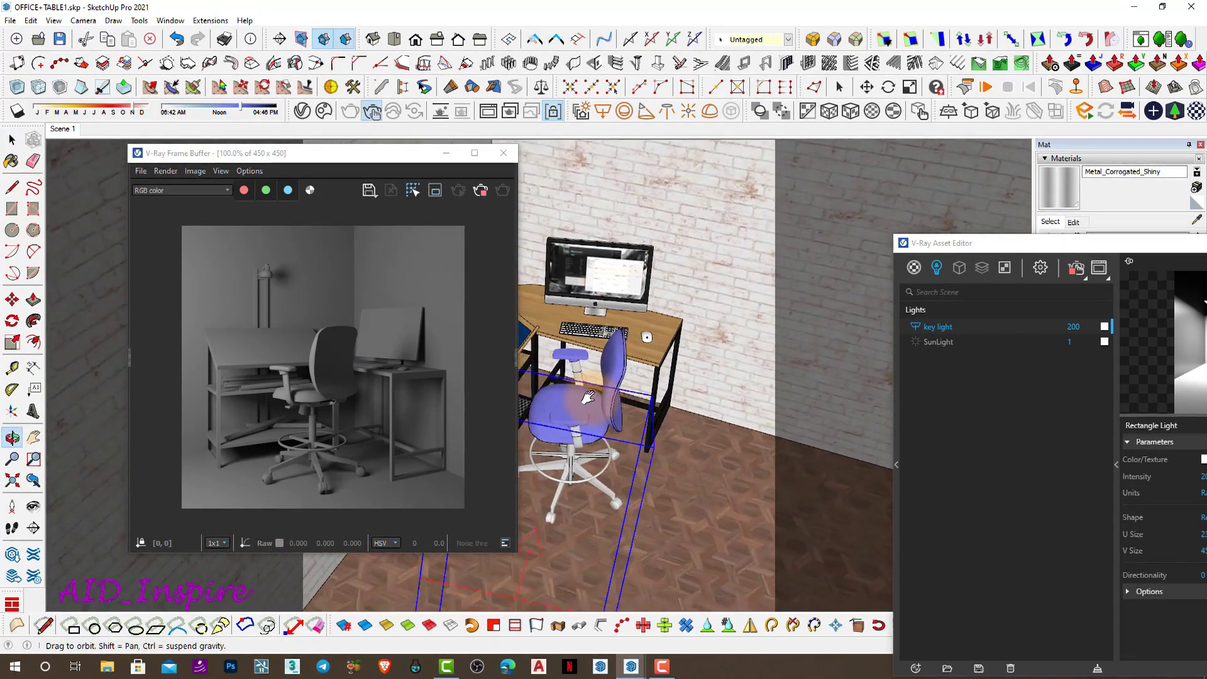
scroll(603, 412, "down", 3)
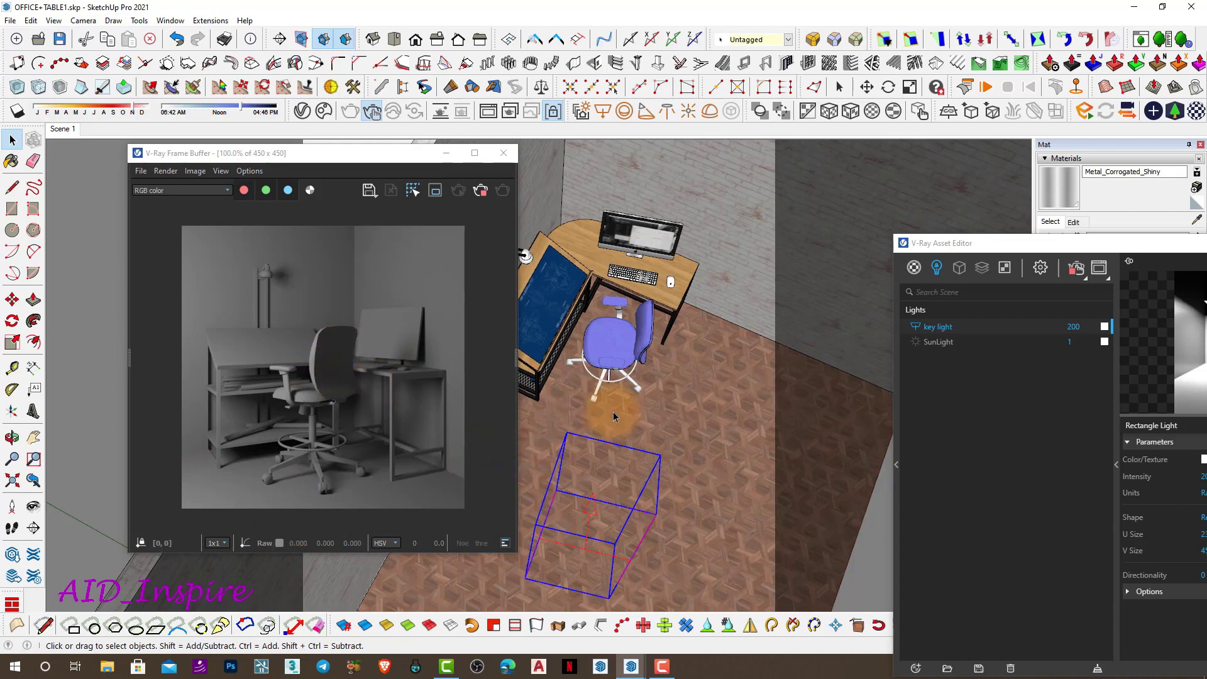
mouse_move(616, 412)
middle_mouse_down()
mouse_move(727, 437)
mouse_move(604, 320)
middle_mouse_up()
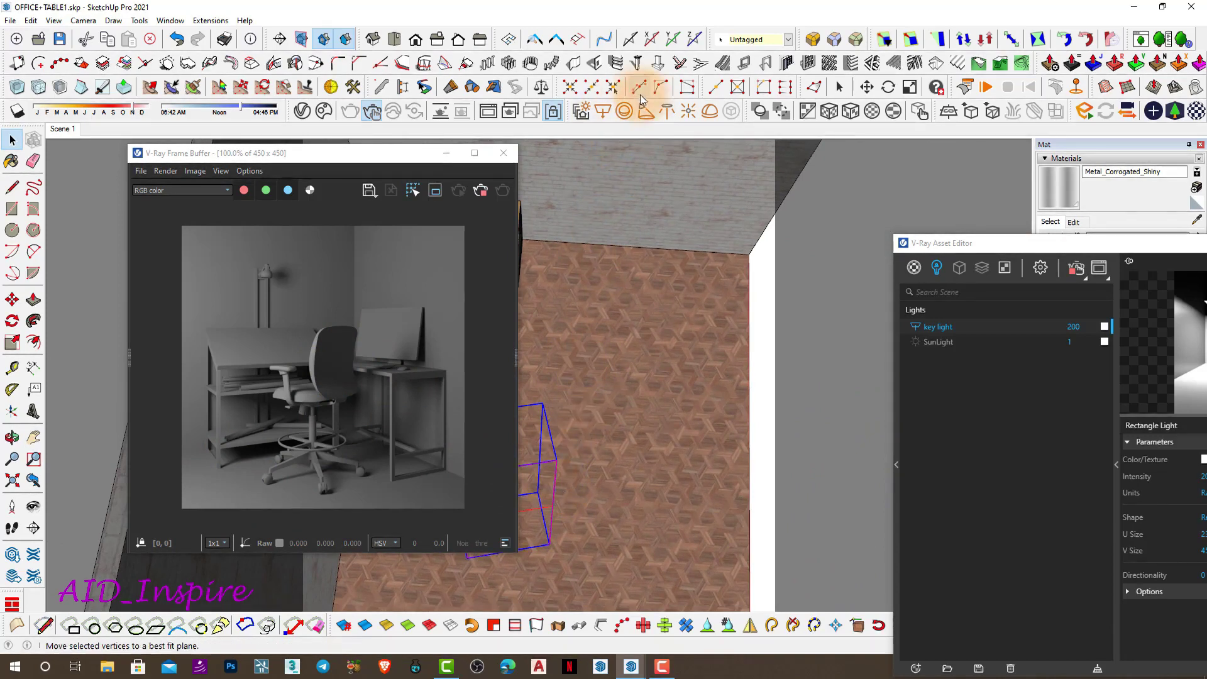
mouse_move(585, 319)
middle_mouse_down()
mouse_move(621, 336)
mouse_move(641, 310)
middle_mouse_up()
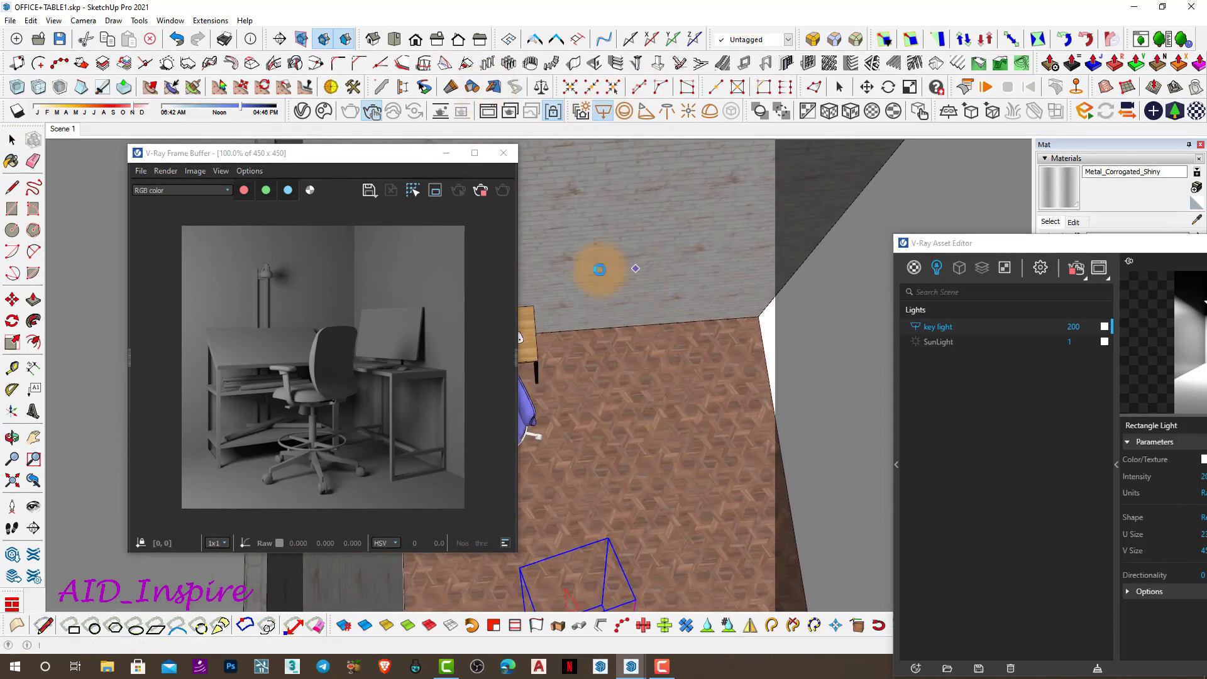
scroll(599, 269, "up", 5)
scroll(677, 415, "up", 5)
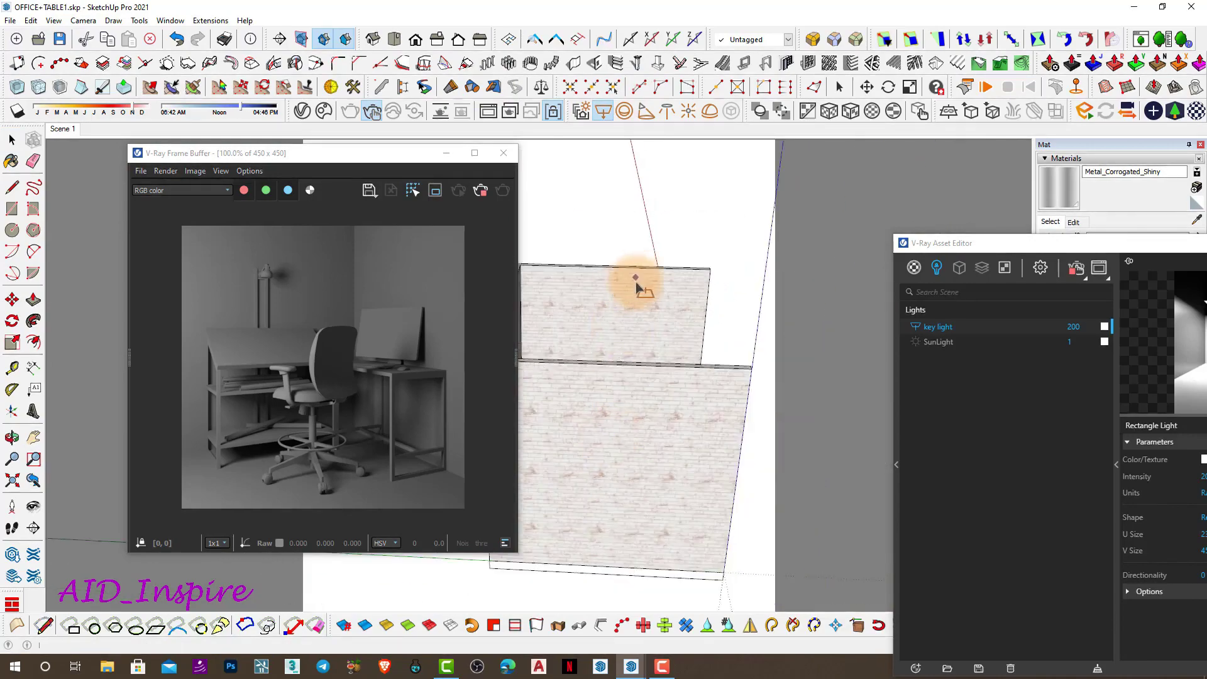
scroll(714, 453, "down", 5)
scroll(617, 440, "up", 5)
scroll(614, 328, "up", 3)
Draw a new V-Ray Rectangle Light on the brick wall corner
mouse_move(614, 329)
middle_mouse_down()
mouse_move(727, 395)
mouse_move(634, 369)
middle_mouse_up()
left_click(645, 319)
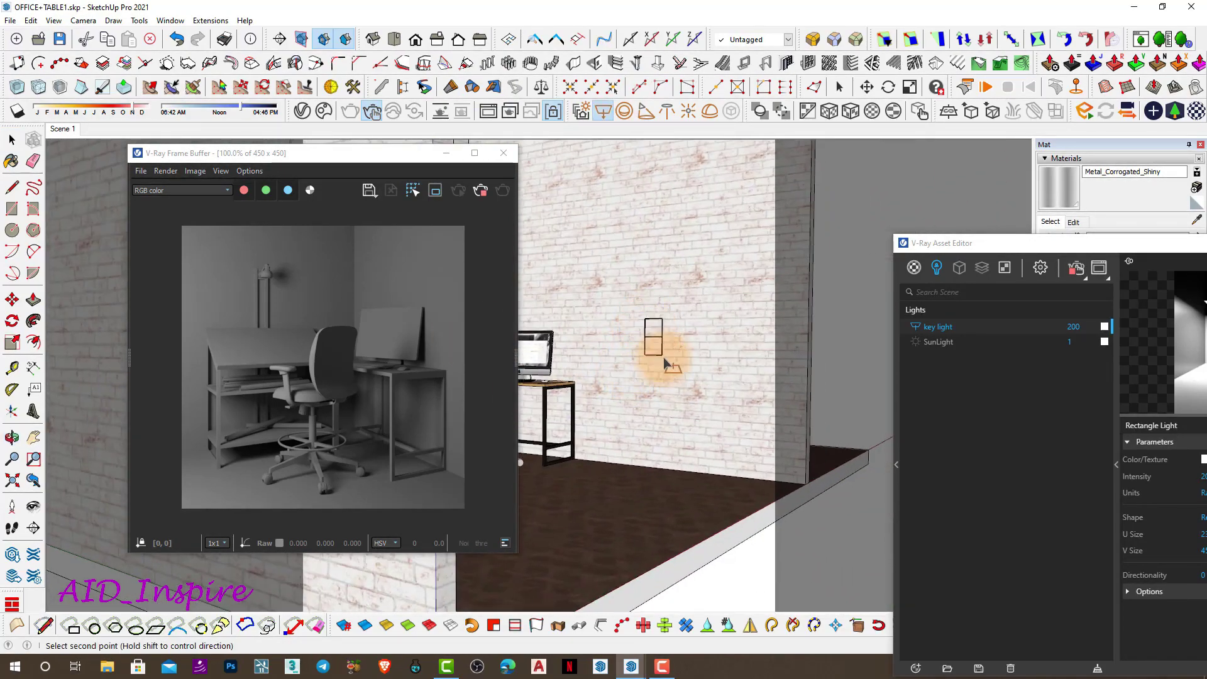
left_click(669, 413)
mouse_move(679, 426)
middle_mouse_down()
mouse_move(782, 521)
mouse_move(632, 342)
mouse_move(670, 386)
middle_mouse_up()
Move the new rectangle light down and try rotating it into place
left_click(633, 336)
key("m")
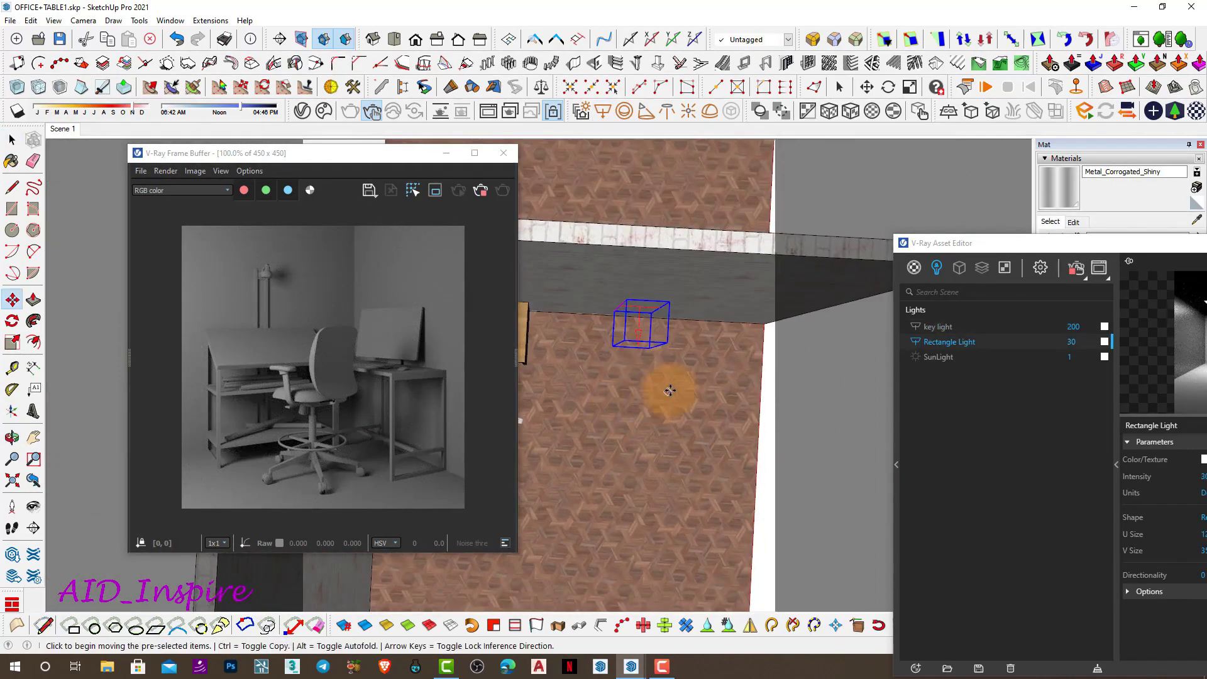
left_click(662, 416)
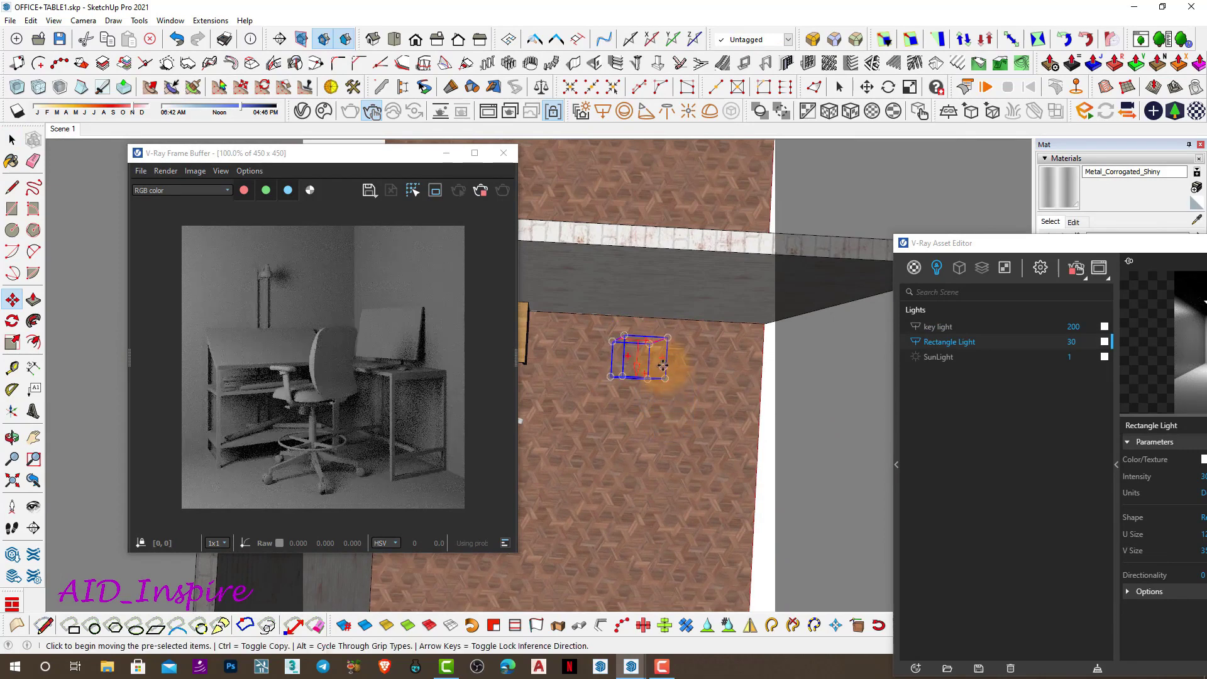
key("q")
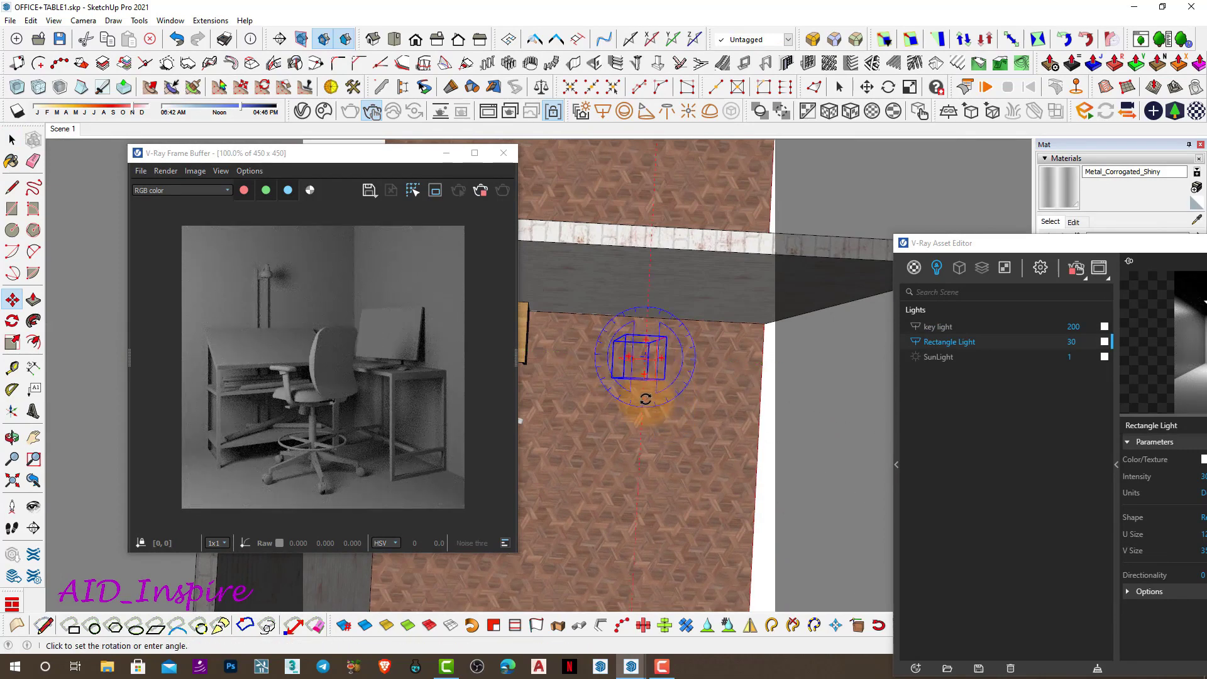
mouse_move(679, 431)
middle_mouse_down()
mouse_move(604, 281)
mouse_move(598, 469)
mouse_move(610, 504)
mouse_move(675, 486)
middle_mouse_up()
left_click(675, 486)
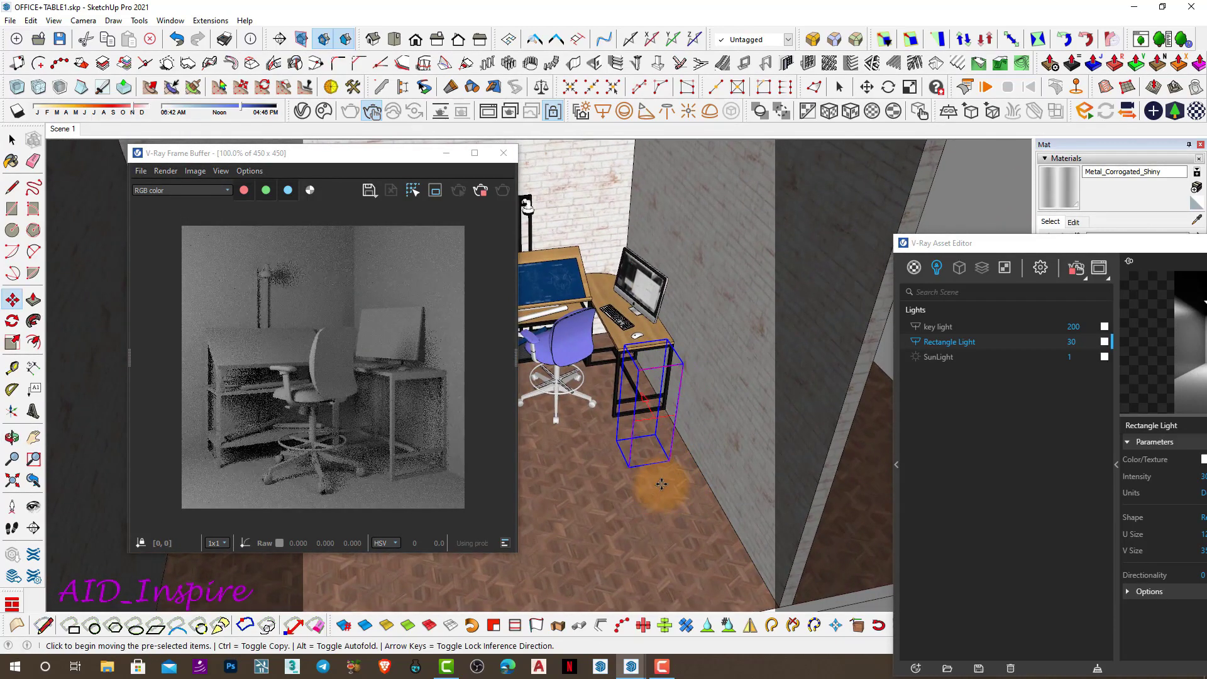
key("space")
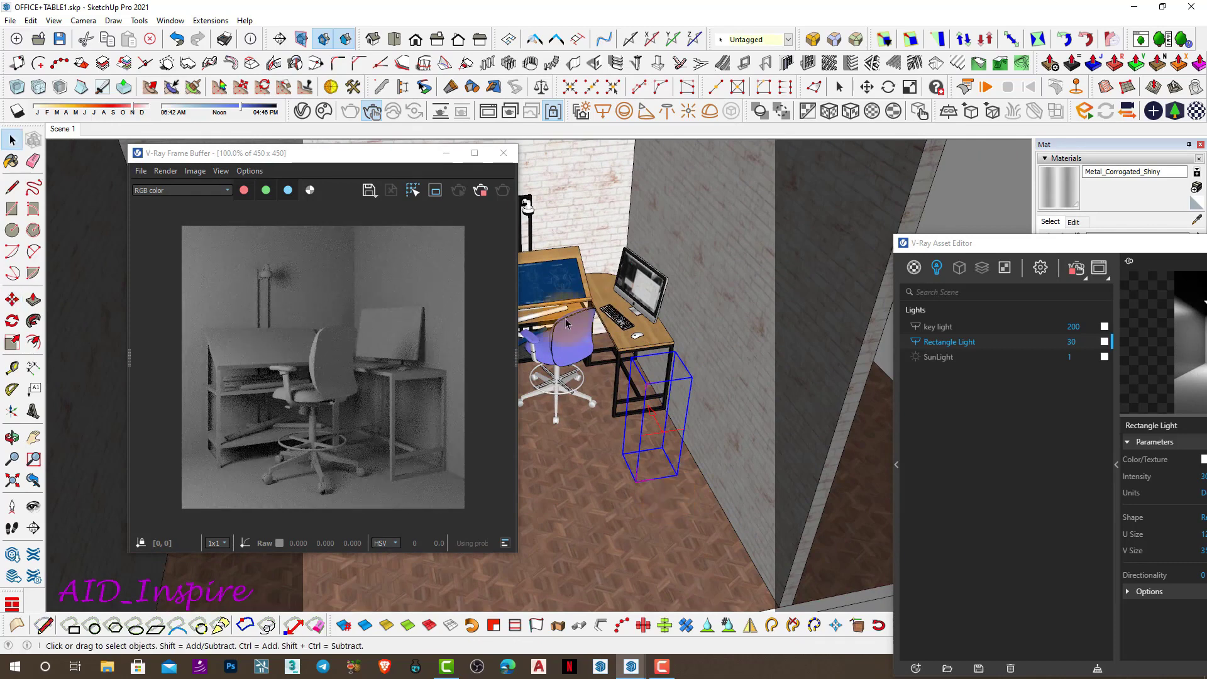
Shift the Frame Buffer left and the Asset Editor up and left
left_click(333, 164)
left_click_drag(333, 165, 315, 161)
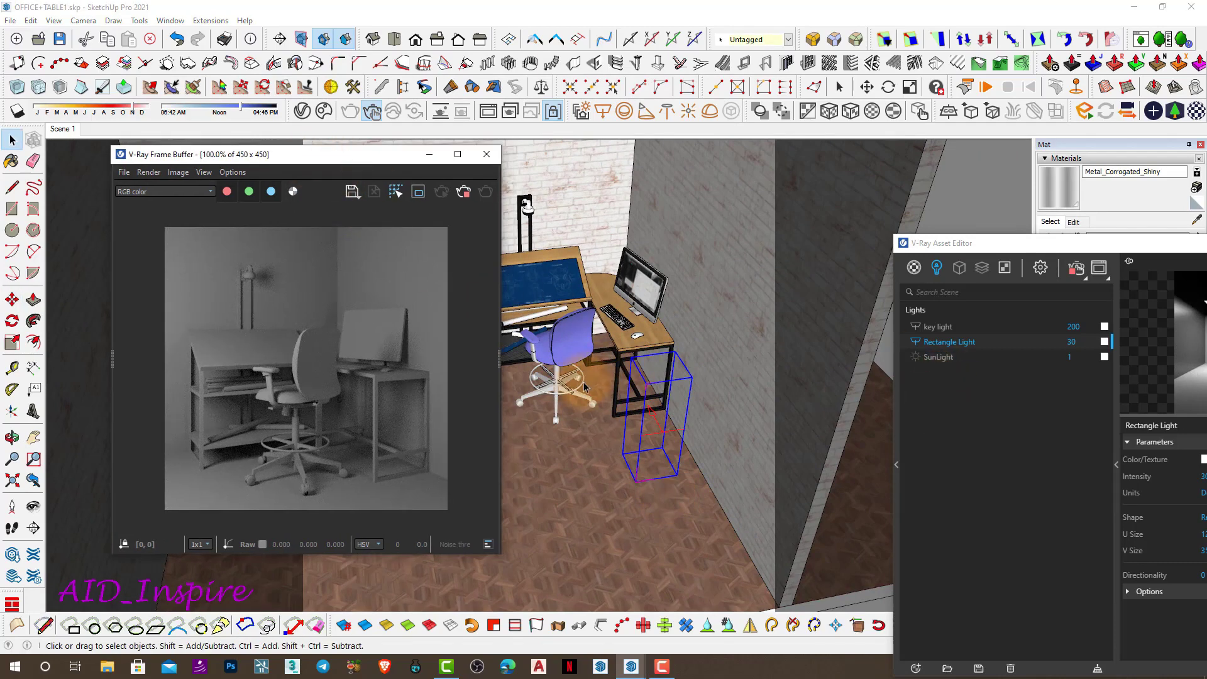
left_click(834, 317)
left_click_drag(912, 247, 791, 193)
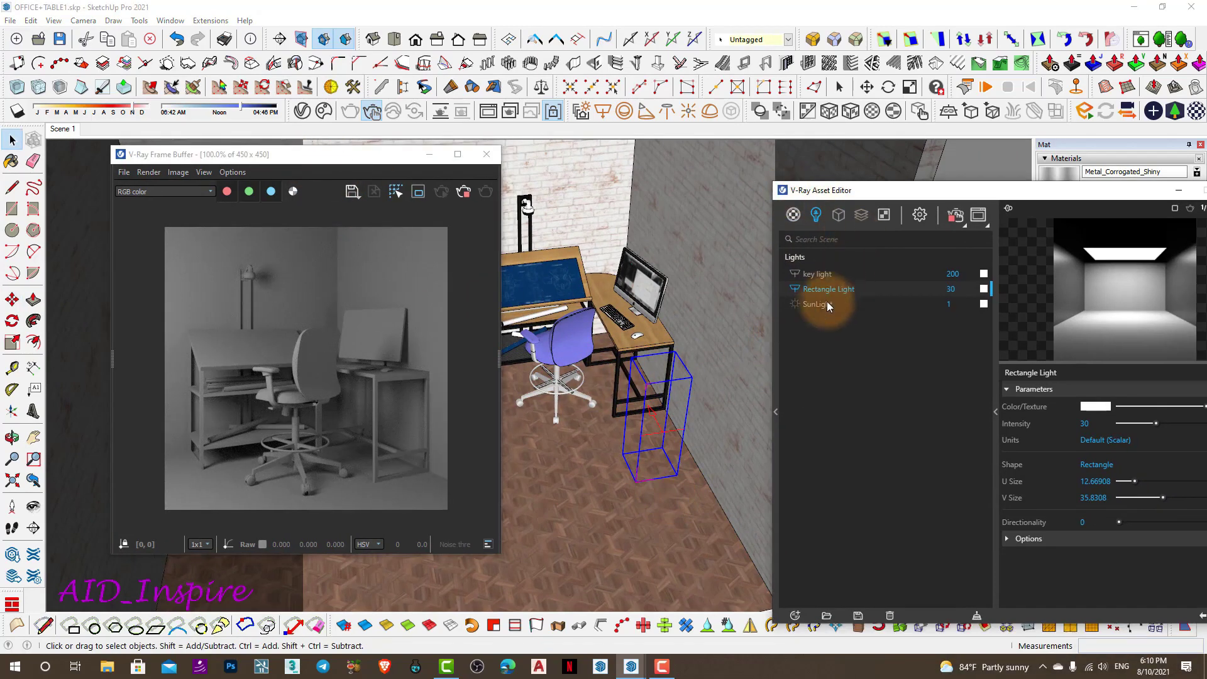
Rename the new Rectangle Light in the Lights list to '2nd light'
right_click(840, 295)
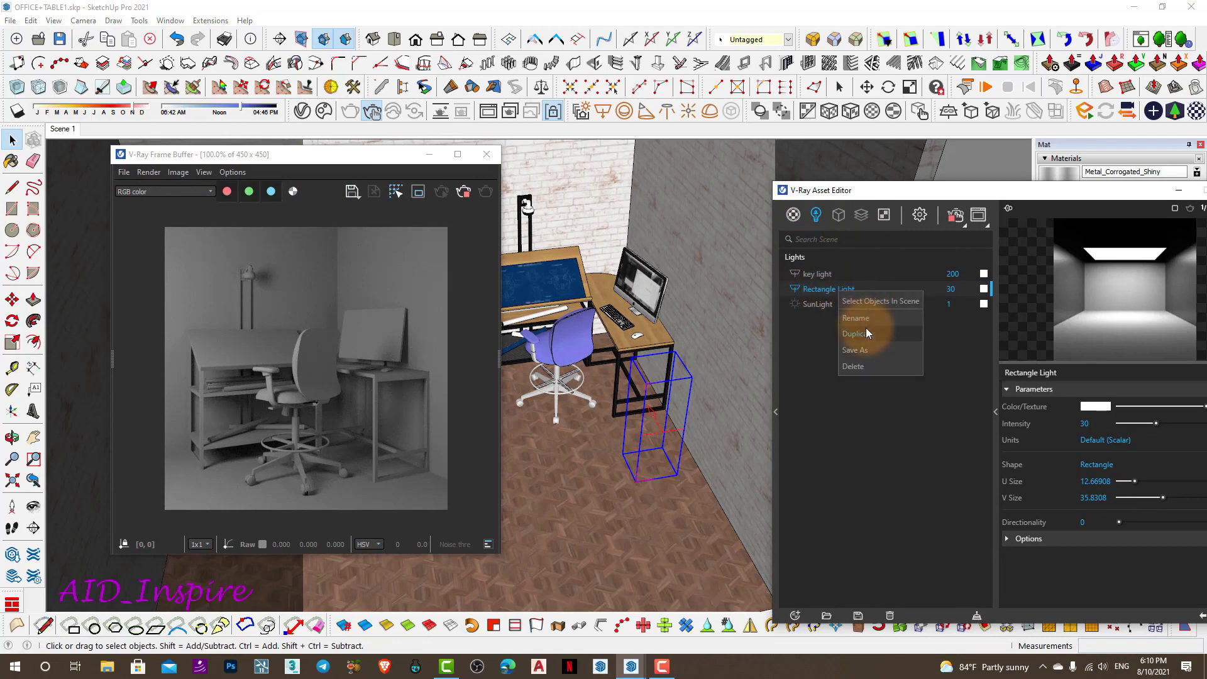
left_click(858, 311)
left_click_drag(856, 289, 787, 306)
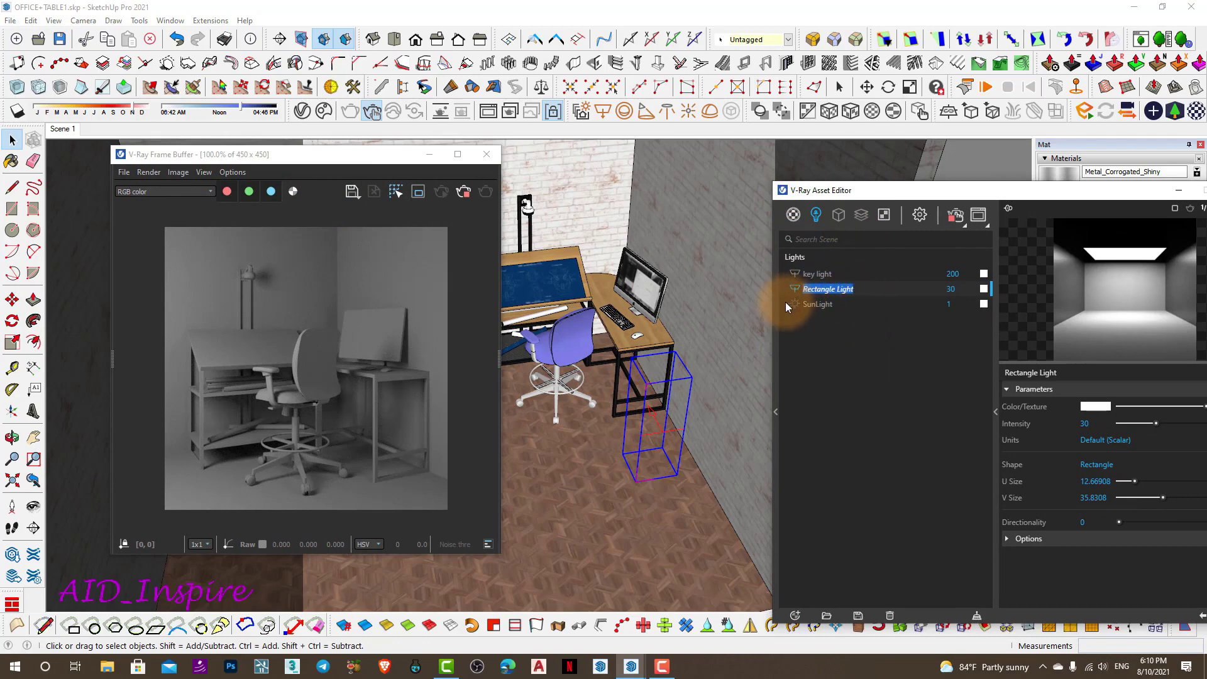
type("s")
type("ight")
key("Return")
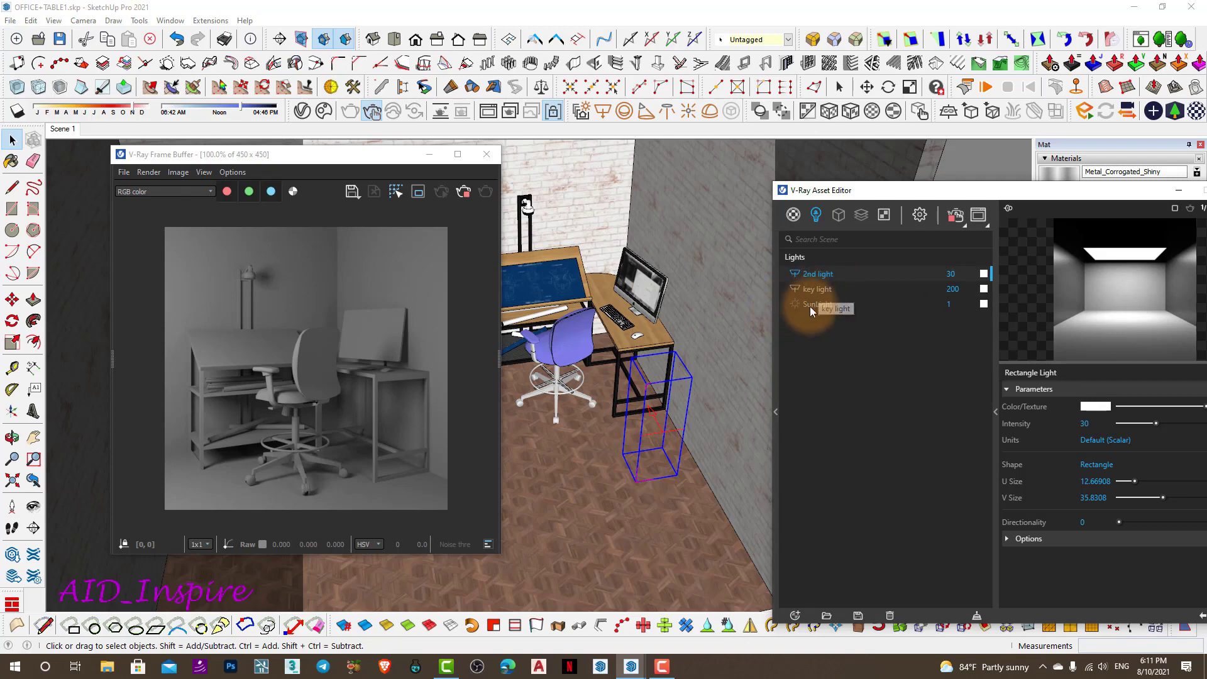
left_click_drag(835, 192, 814, 153)
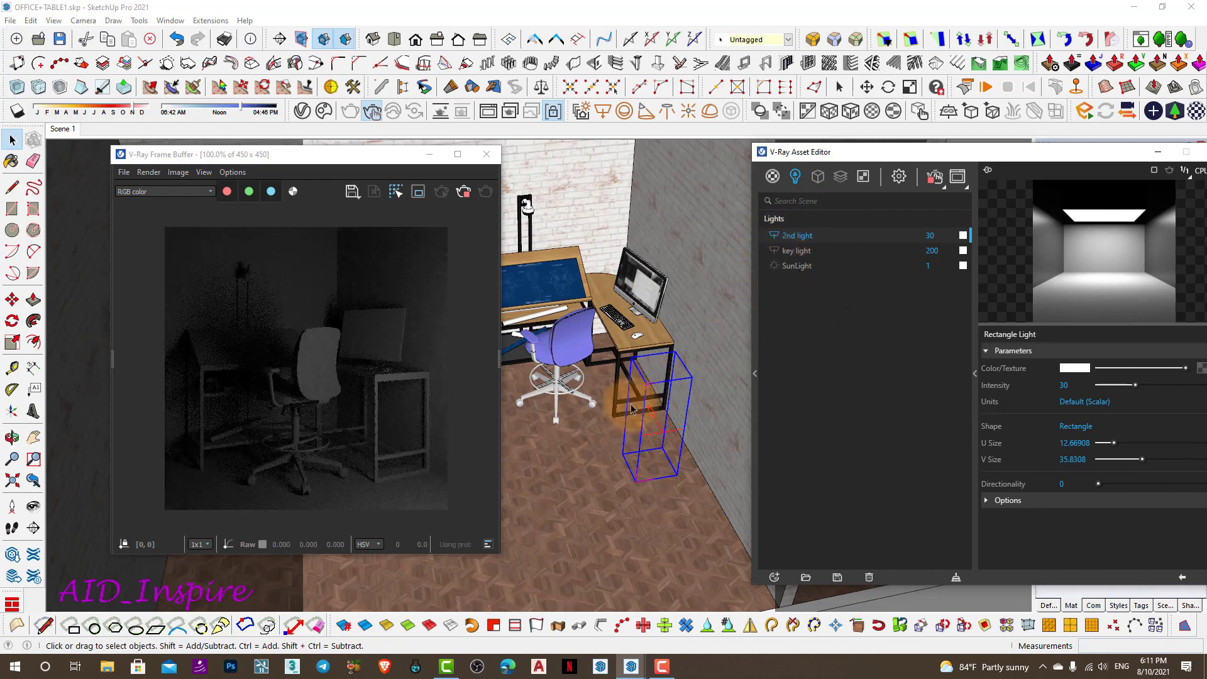
Move the light box and rotate it −15° to align with the walls
middle_click_drag(574, 493, 613, 363)
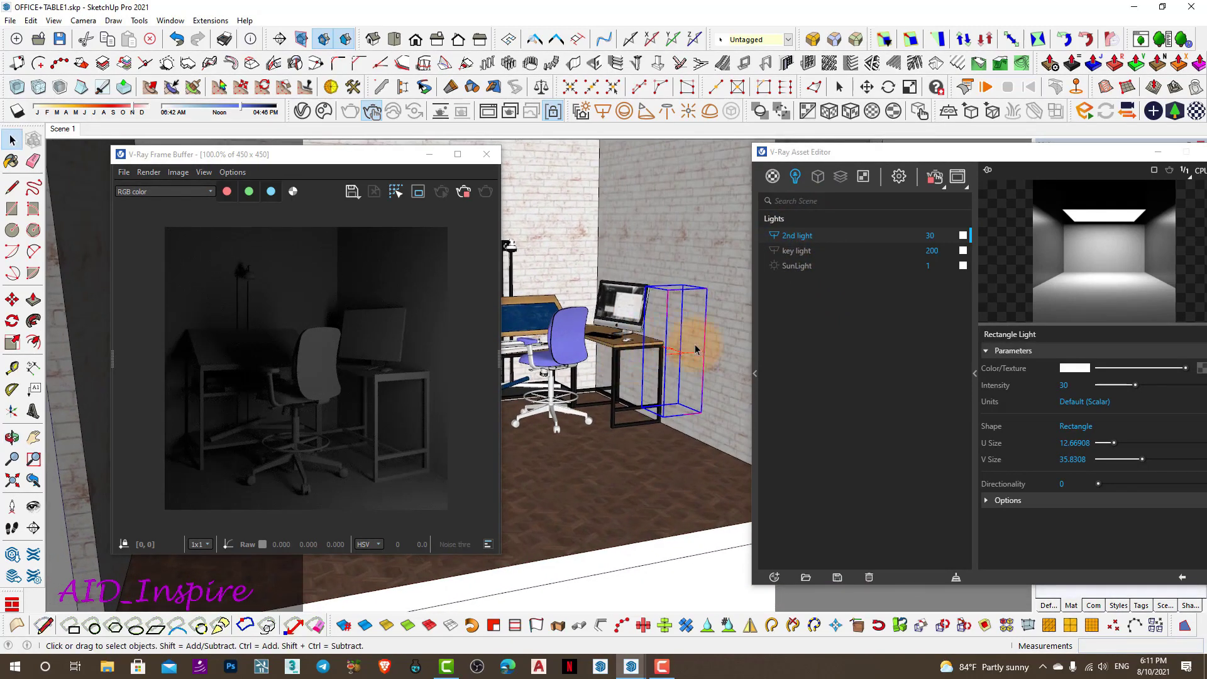
mouse_move(692, 353)
middle_mouse_down()
mouse_move(617, 503)
mouse_move(668, 554)
mouse_move(634, 547)
middle_mouse_up()
scroll(617, 503, "down", 3)
scroll(636, 535, "up", 3)
key("m")
left_click(634, 547)
key("q")
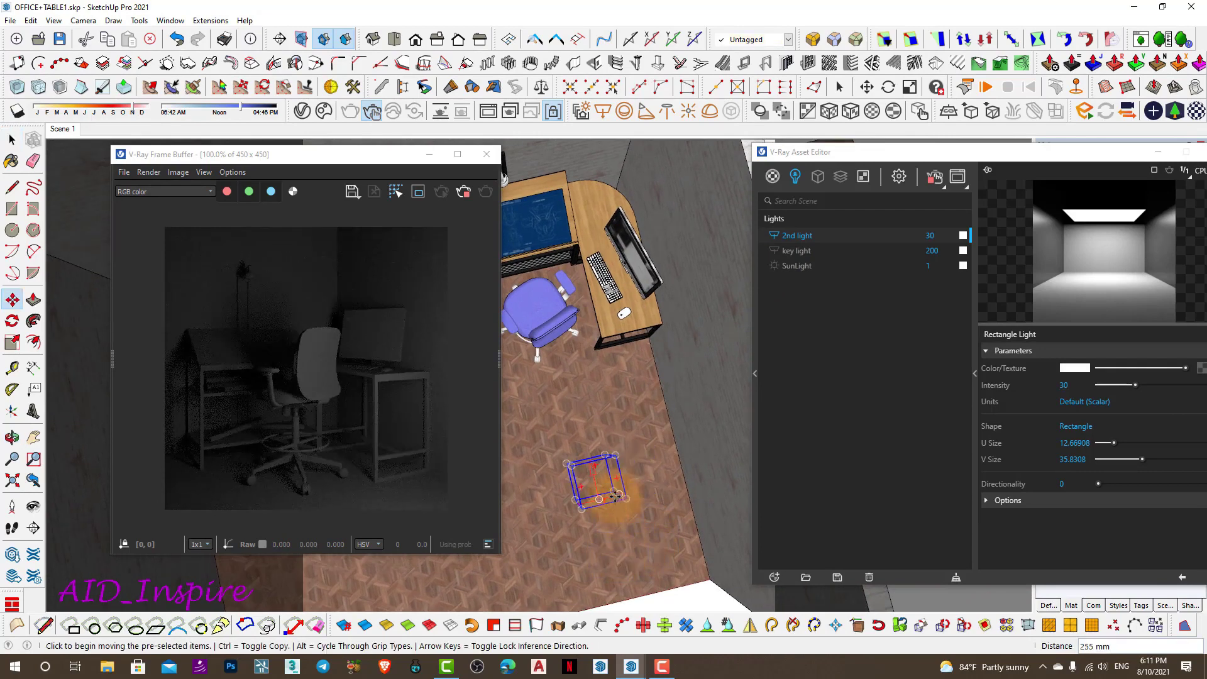
left_click(617, 479)
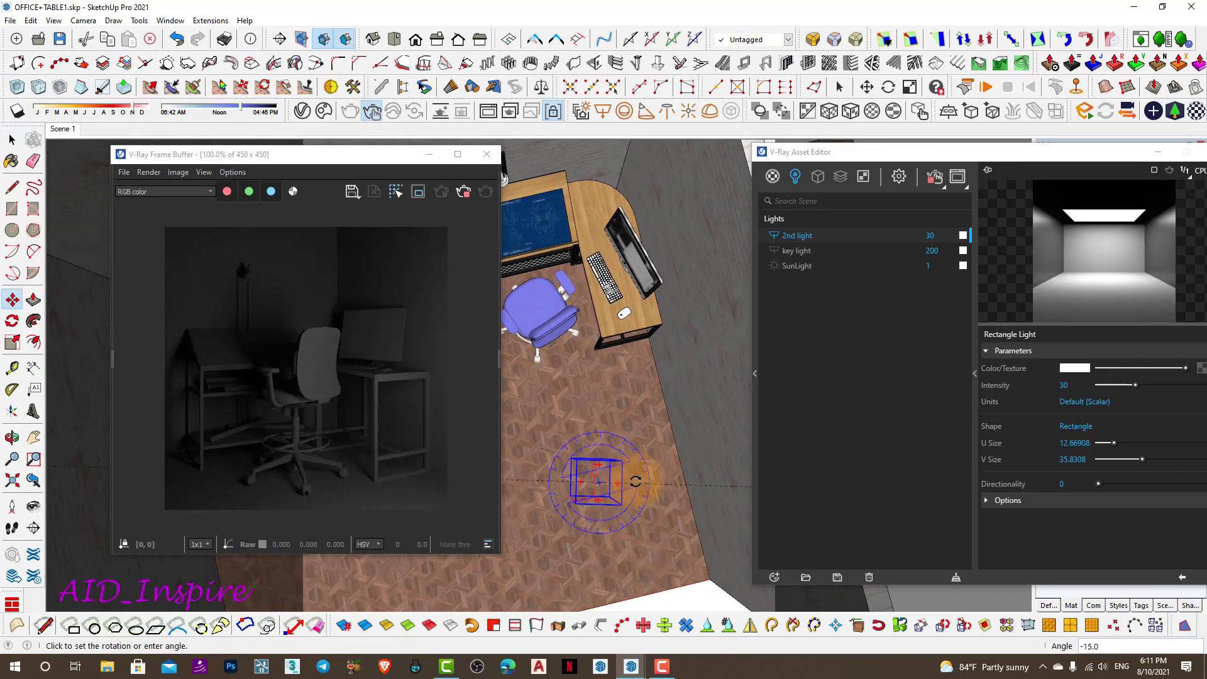
Raise the light box along the wall and stand it upright beside the desk
mouse_move(639, 551)
middle_mouse_down()
mouse_move(698, 373)
mouse_move(639, 358)
middle_mouse_up()
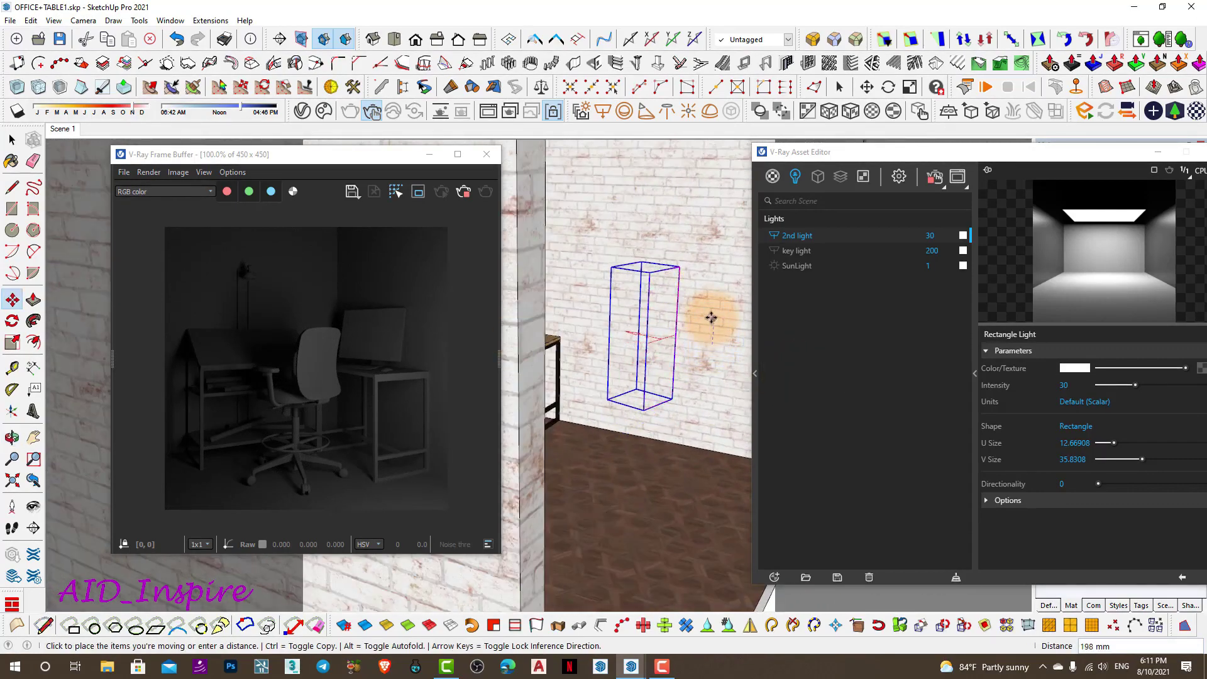
left_click(702, 342)
mouse_move(701, 342)
middle_mouse_down()
mouse_move(647, 457)
mouse_move(588, 463)
mouse_move(467, 522)
middle_mouse_up()
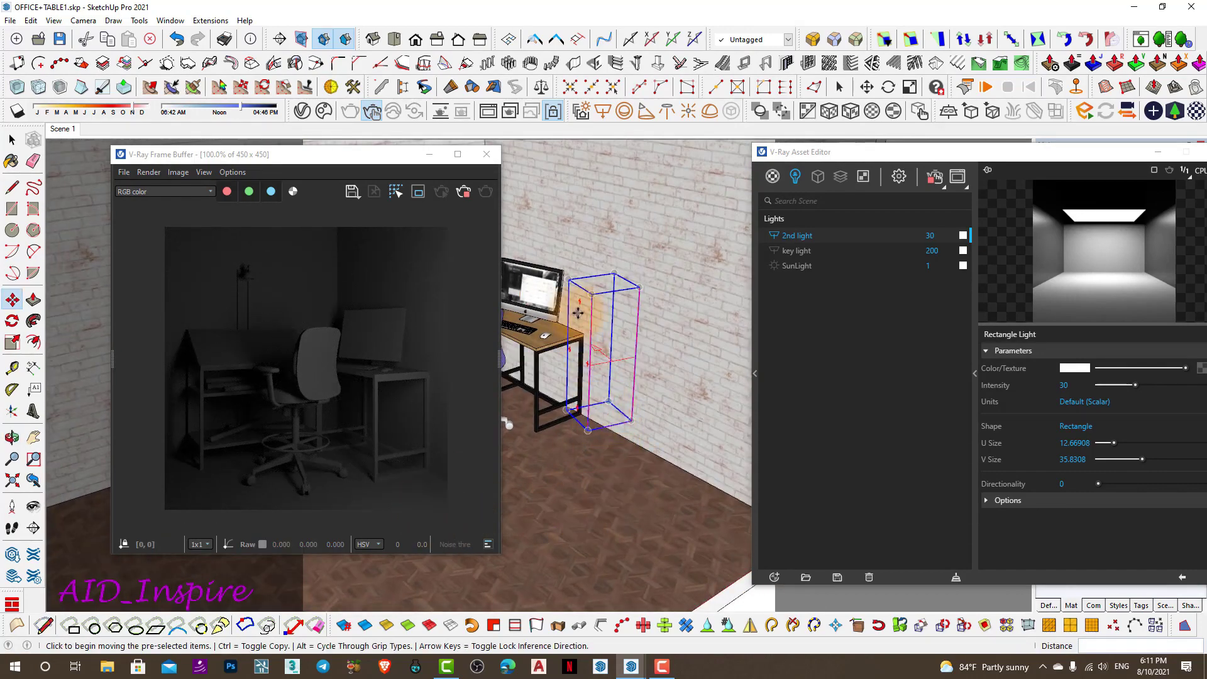
mouse_move(575, 352)
middle_mouse_down()
mouse_move(684, 378)
mouse_move(679, 415)
middle_mouse_up()
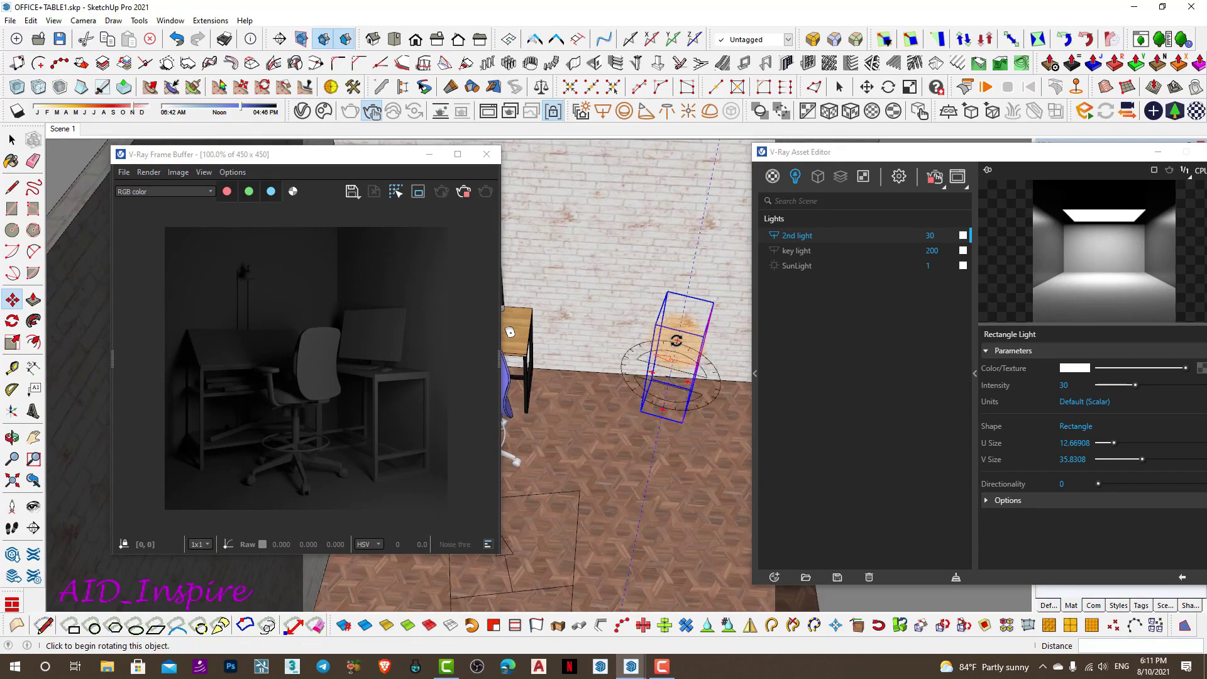
left_click_drag(677, 340, 673, 352)
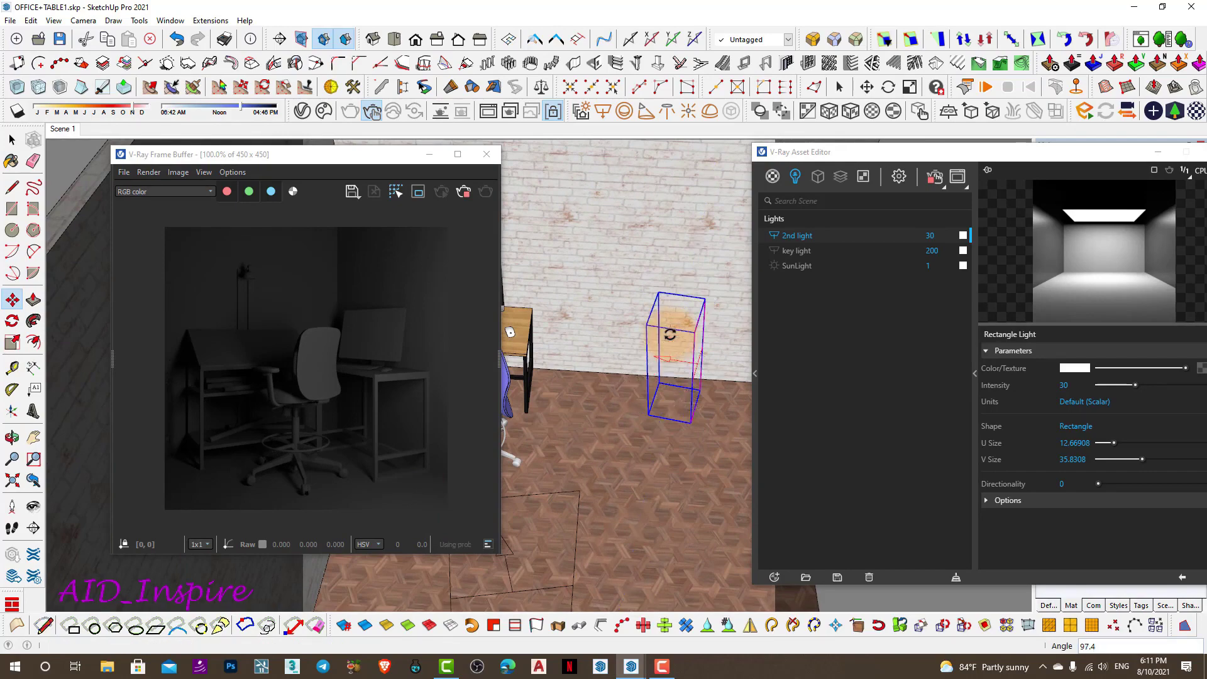
scroll(690, 443, "down", 5)
middle_click_drag(464, 379, 345, 323)
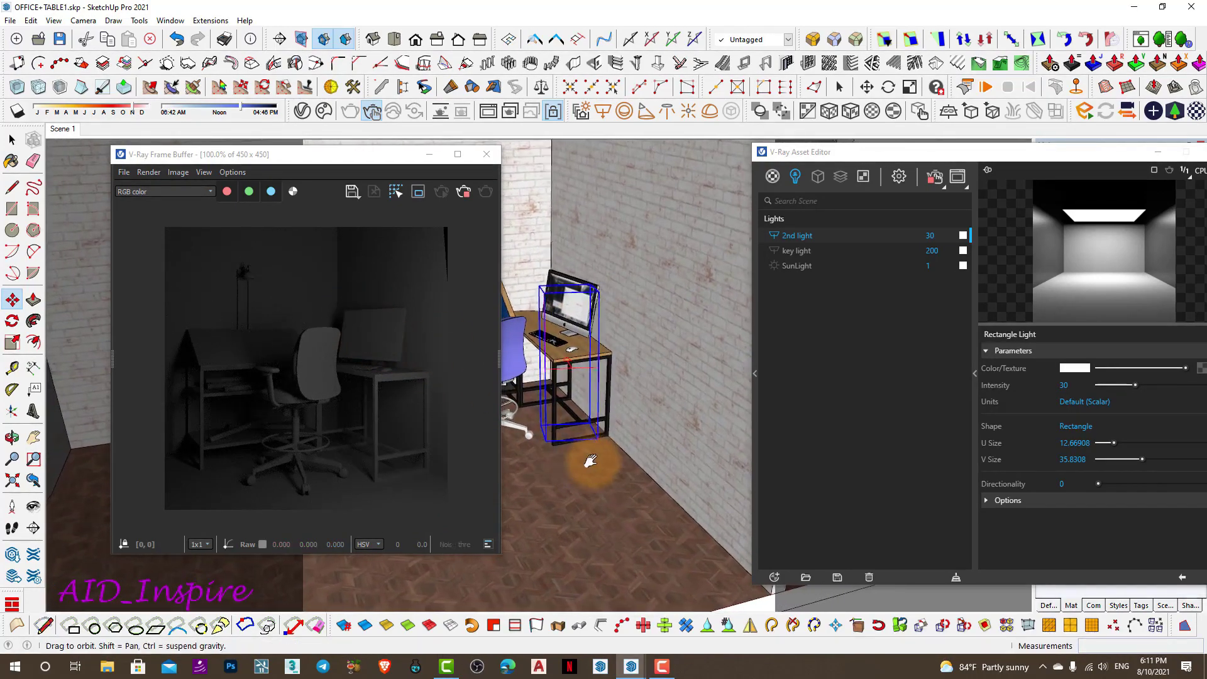
mouse_move(612, 478)
middle_mouse_down()
mouse_move(671, 512)
mouse_move(714, 391)
mouse_move(803, 399)
mouse_move(509, 395)
mouse_move(403, 440)
middle_mouse_up()
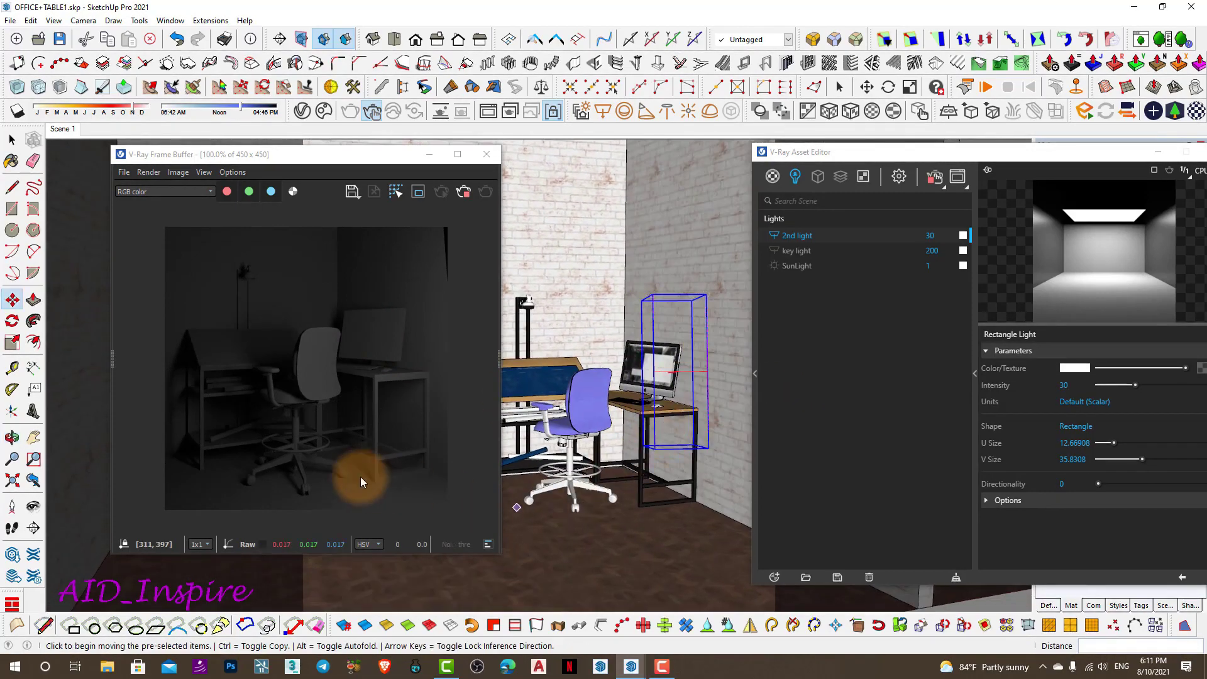
left_click_drag(364, 480, 429, 468)
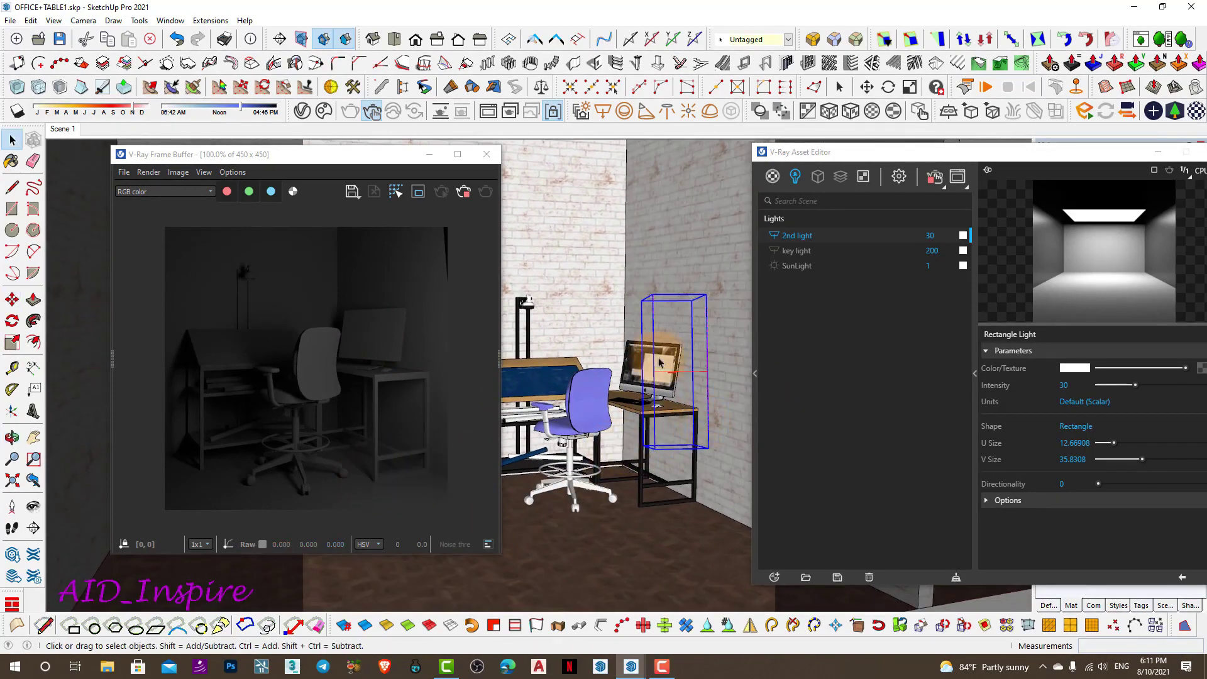
Toggle the key light on and off to compare the render
left_click(776, 250)
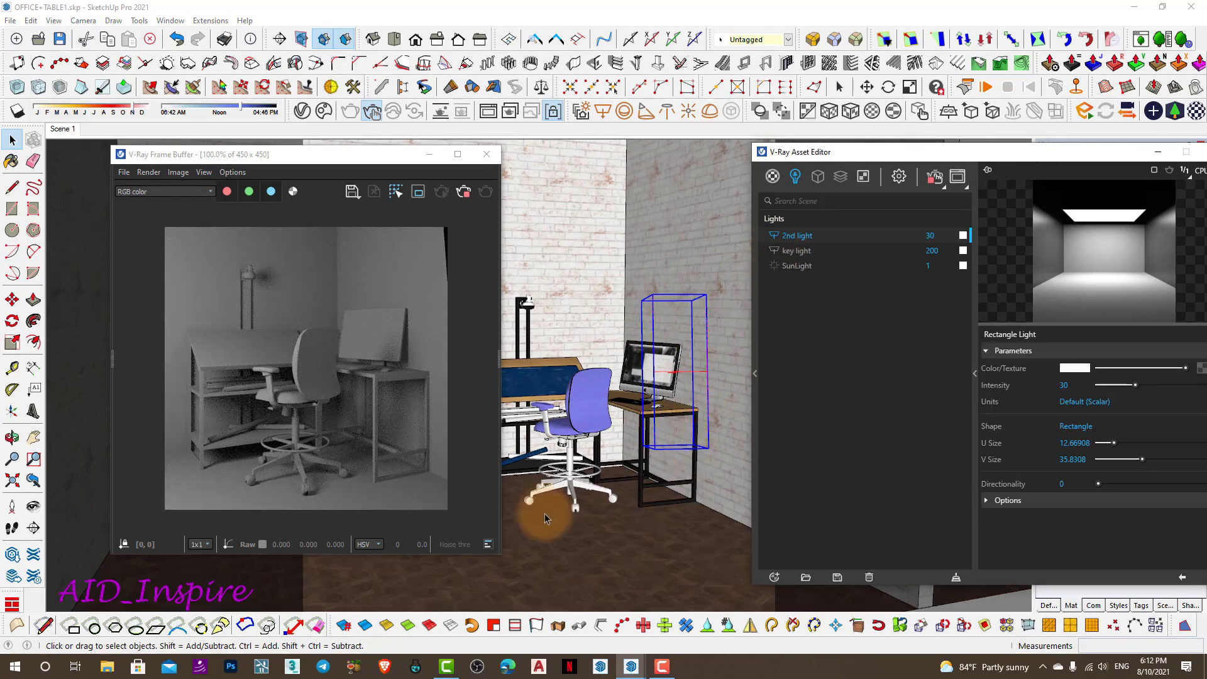
left_click(777, 252)
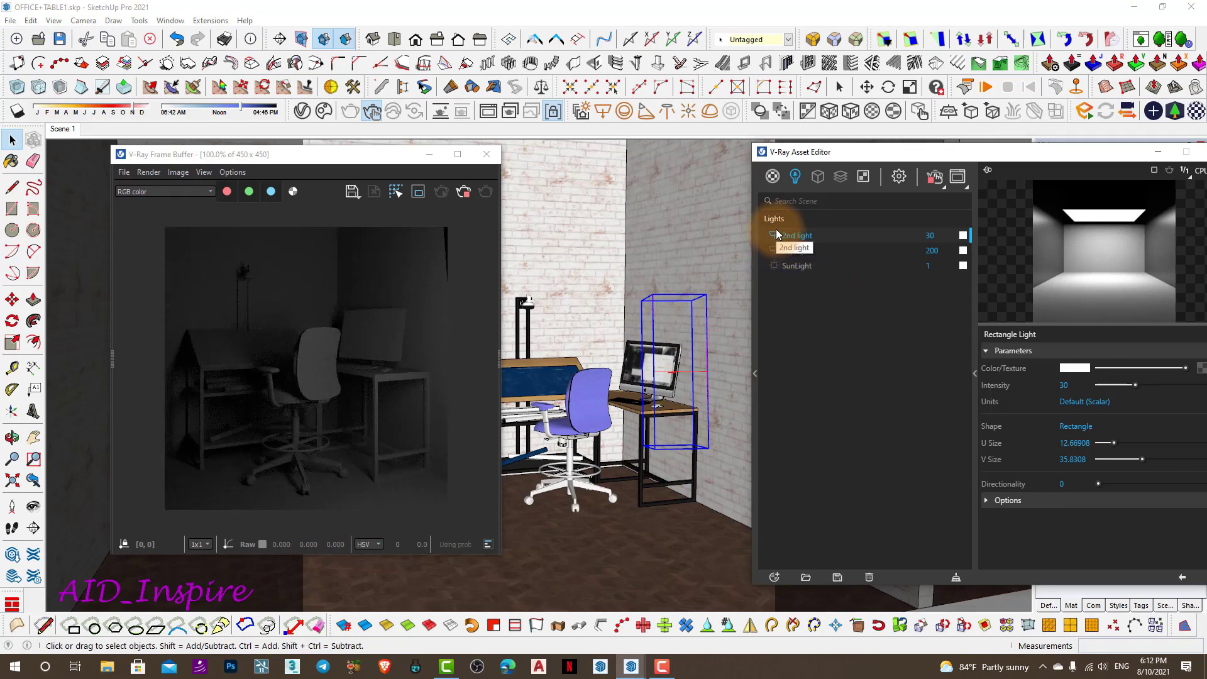
left_click_drag(802, 154, 708, 141)
left_click(206, 445)
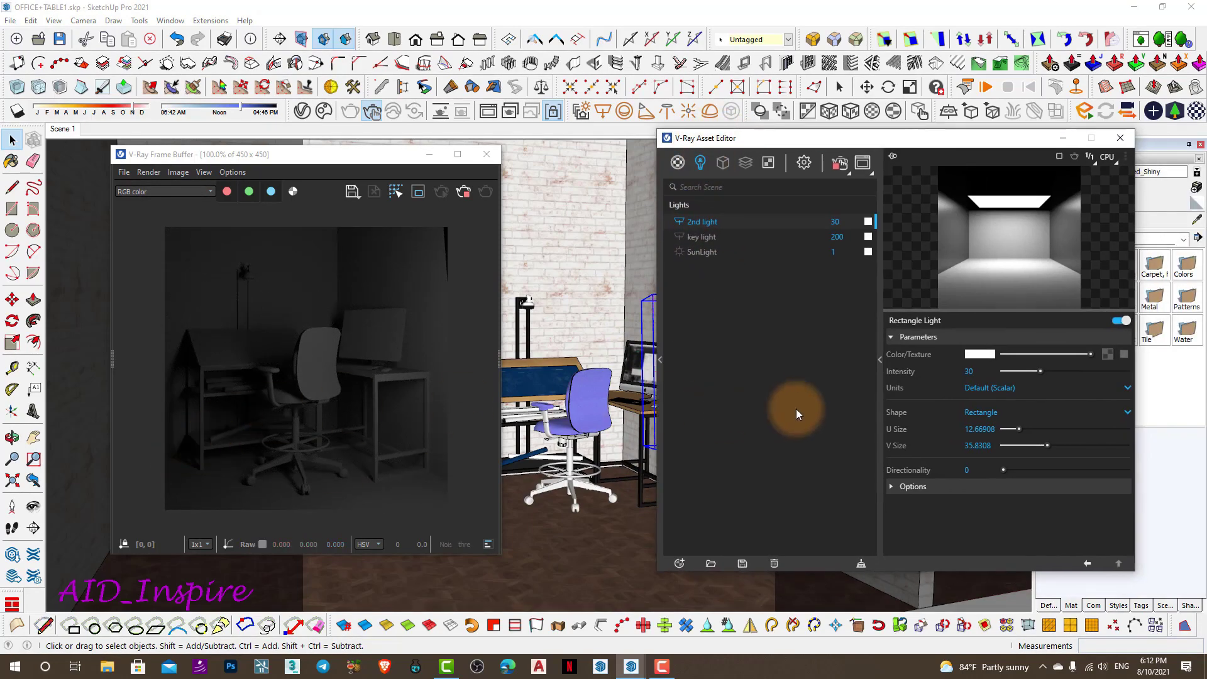
Set the 2nd light to Radiant power (W) units with intensity 50
left_click(997, 391)
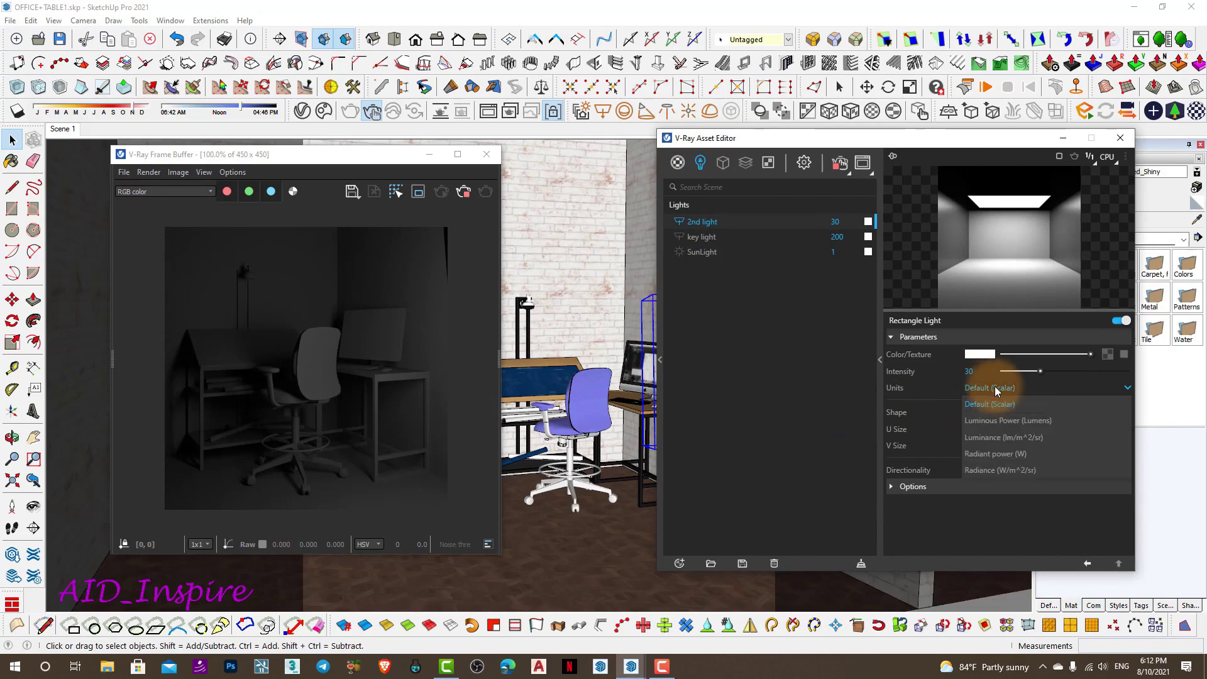
left_click(1012, 454)
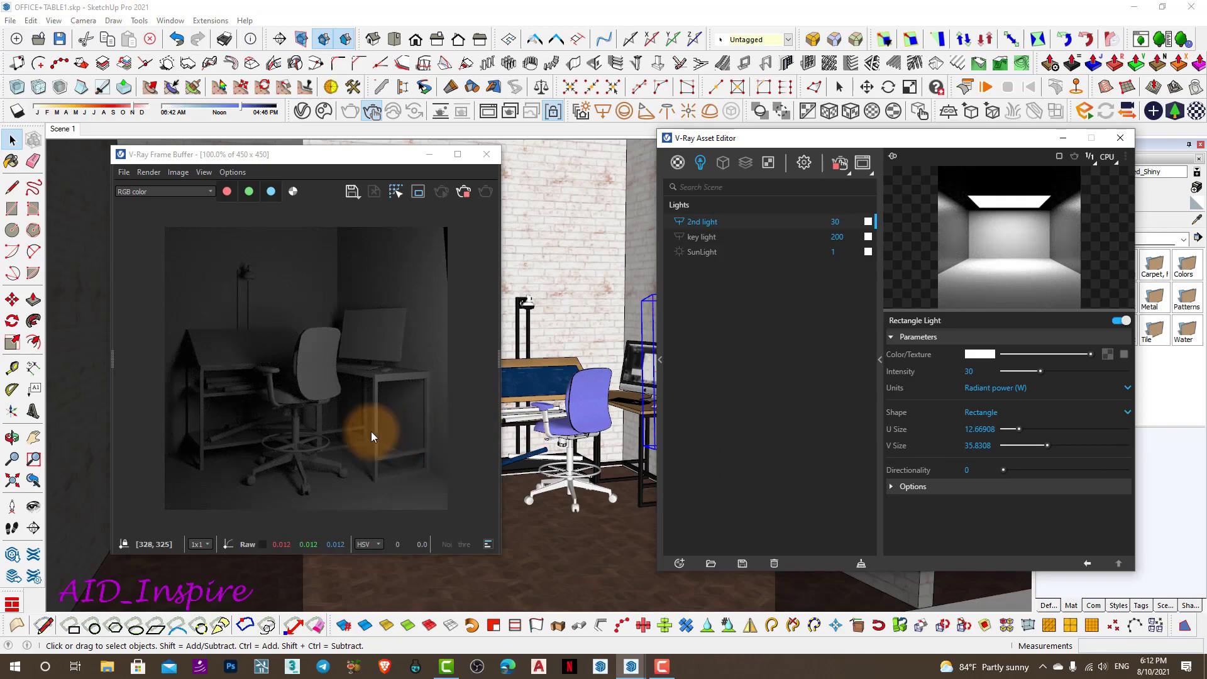
left_click(969, 372)
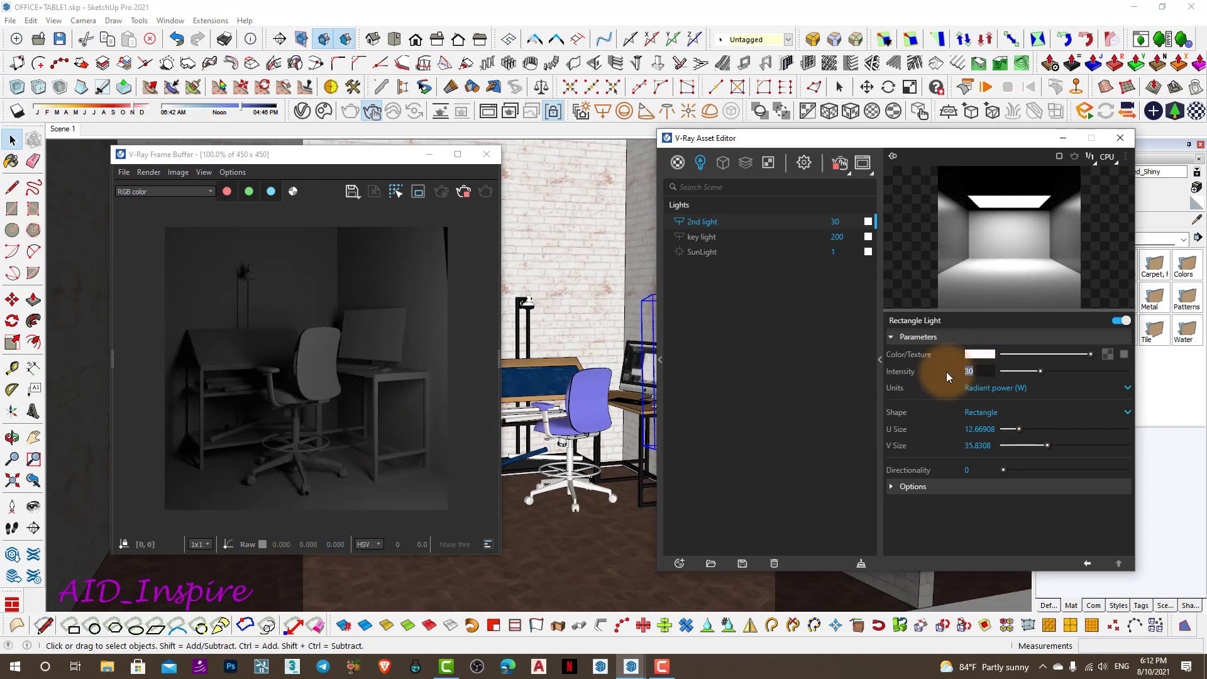
type("50")
key("Return")
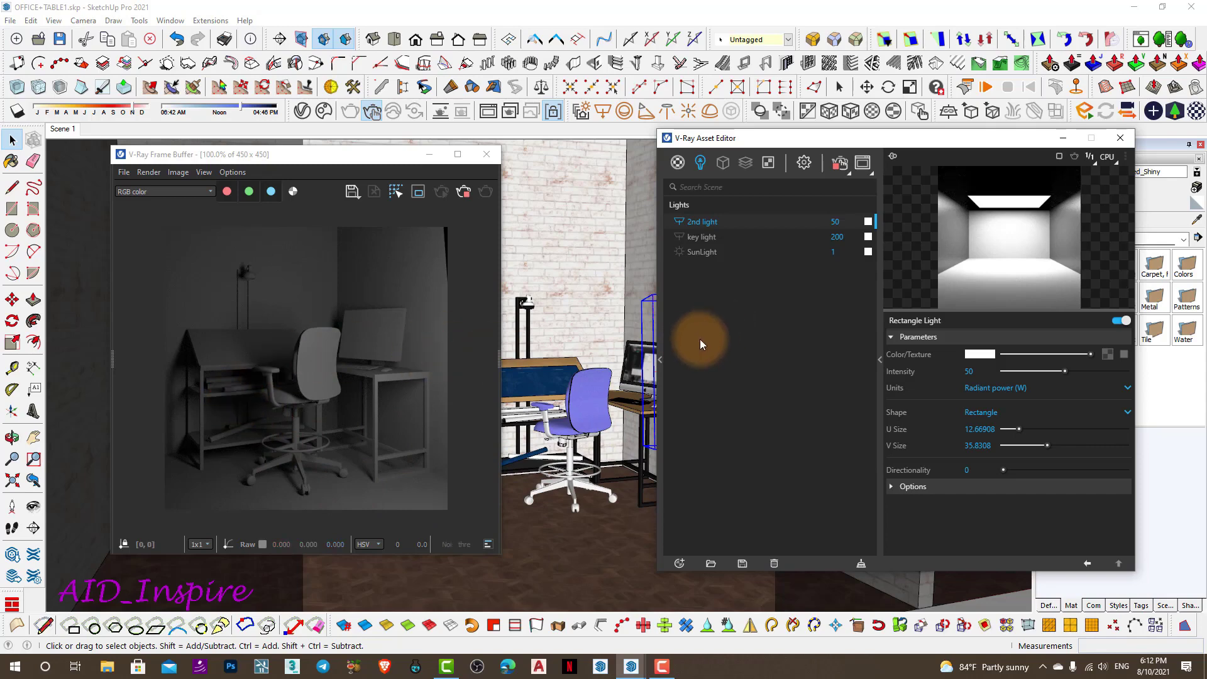
Switch the key light back on and rearrange the render and editor windows
left_click(679, 252)
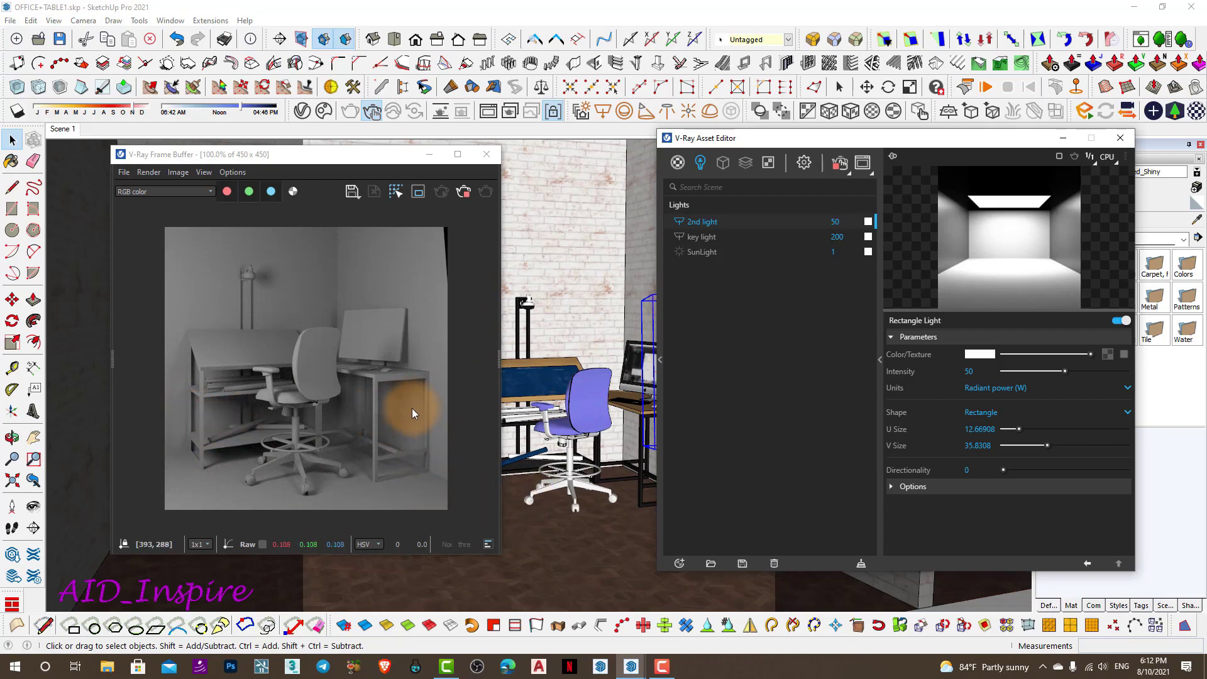
left_click_drag(352, 161, 304, 173)
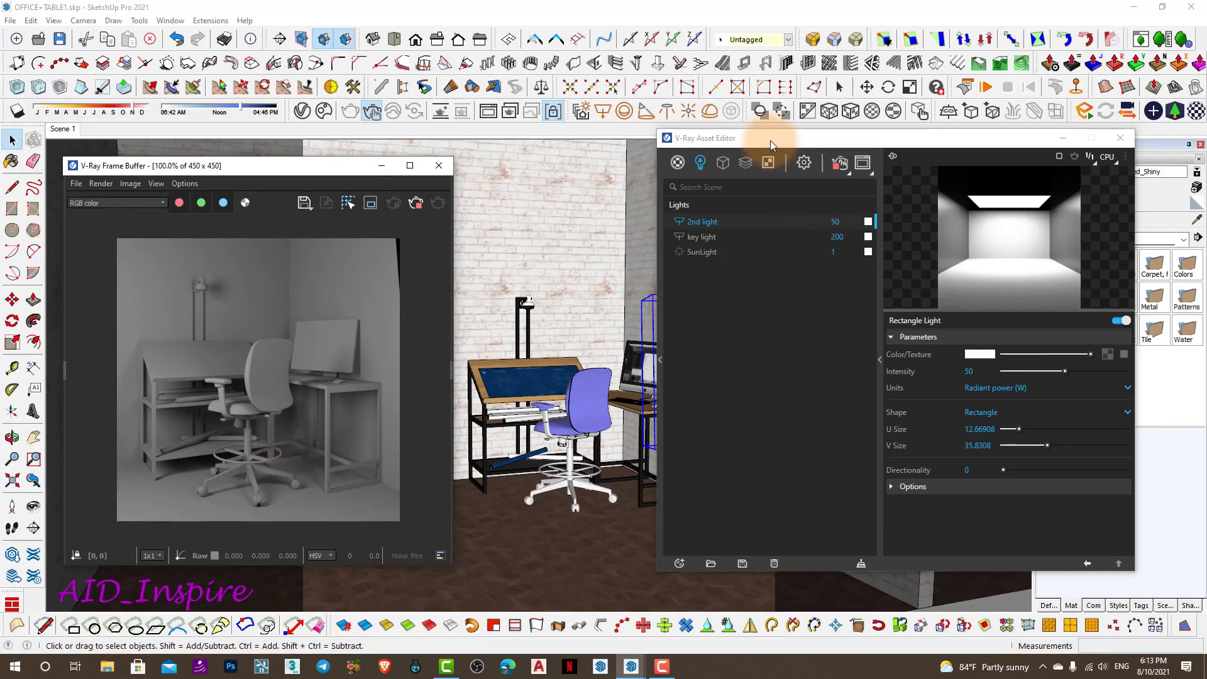
mouse_move(771, 141)
left_mouse_down()
mouse_move(828, 152)
mouse_move(816, 141)
left_mouse_up()
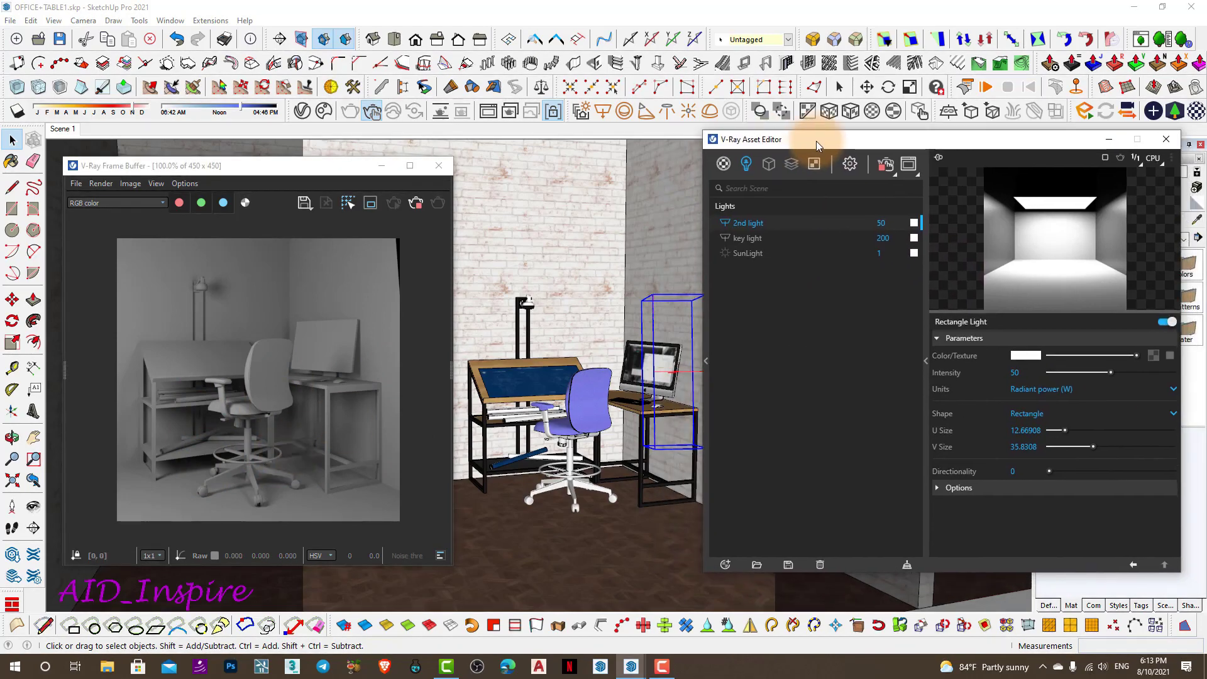
Enable Environment Background in the Render settings, then orbit to look down on the desk
left_click(850, 165)
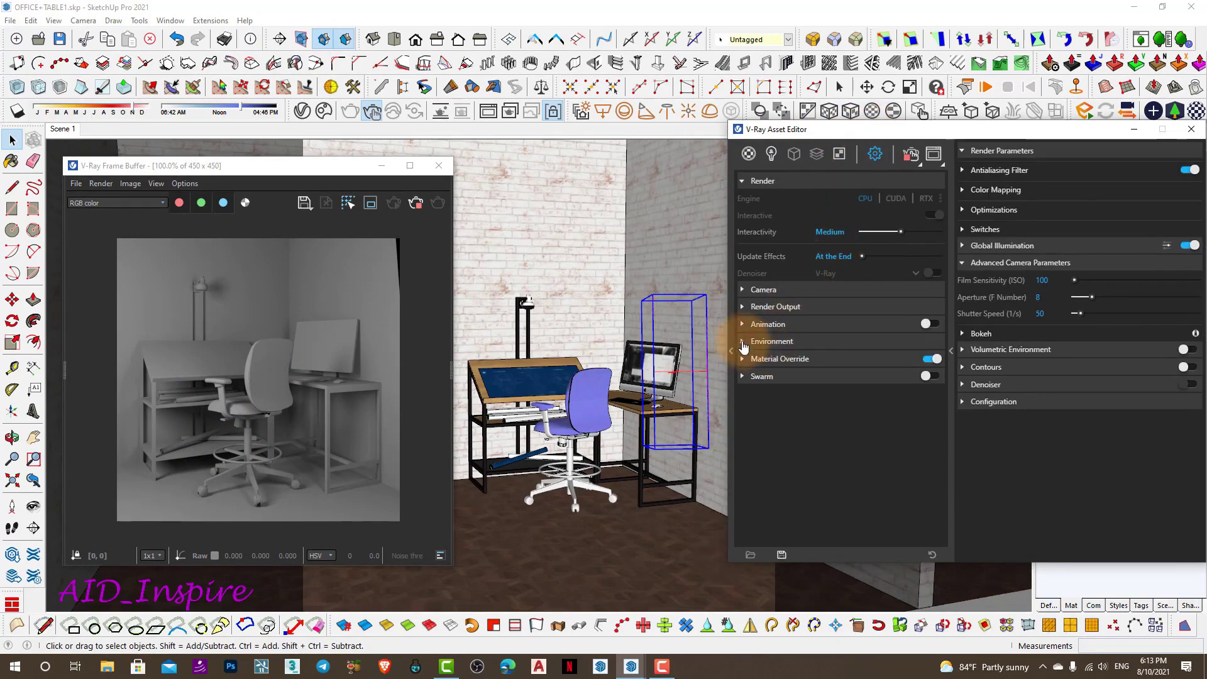
left_click(743, 346)
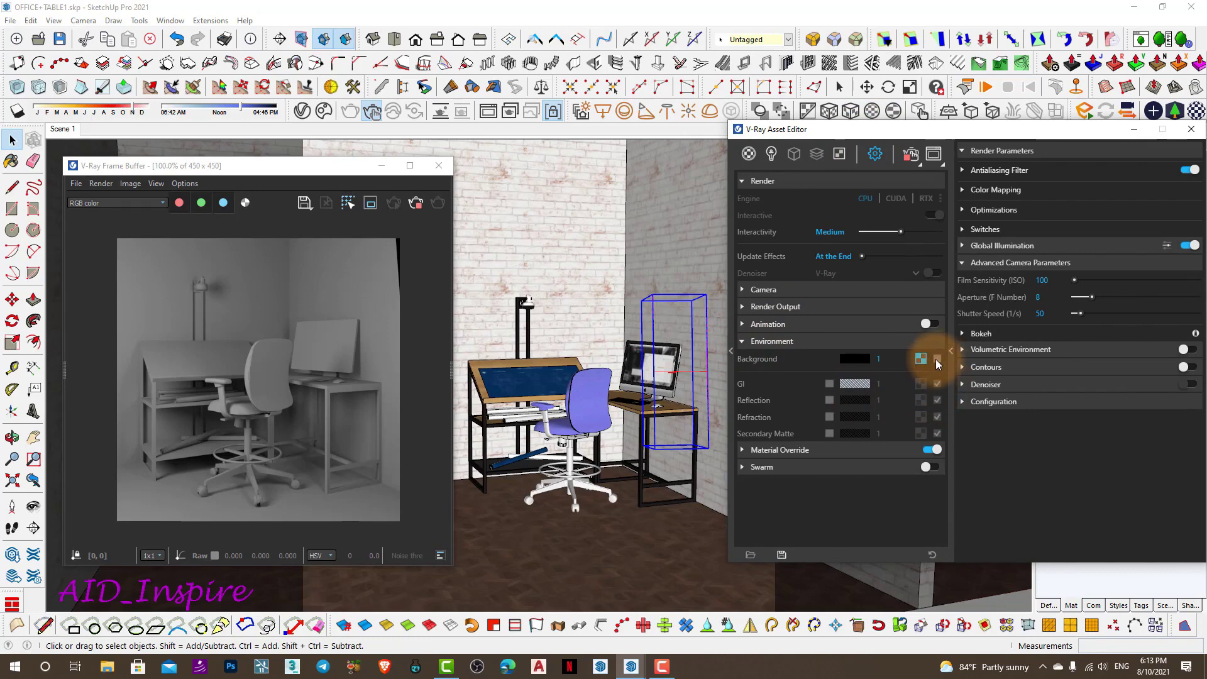
left_click(938, 360)
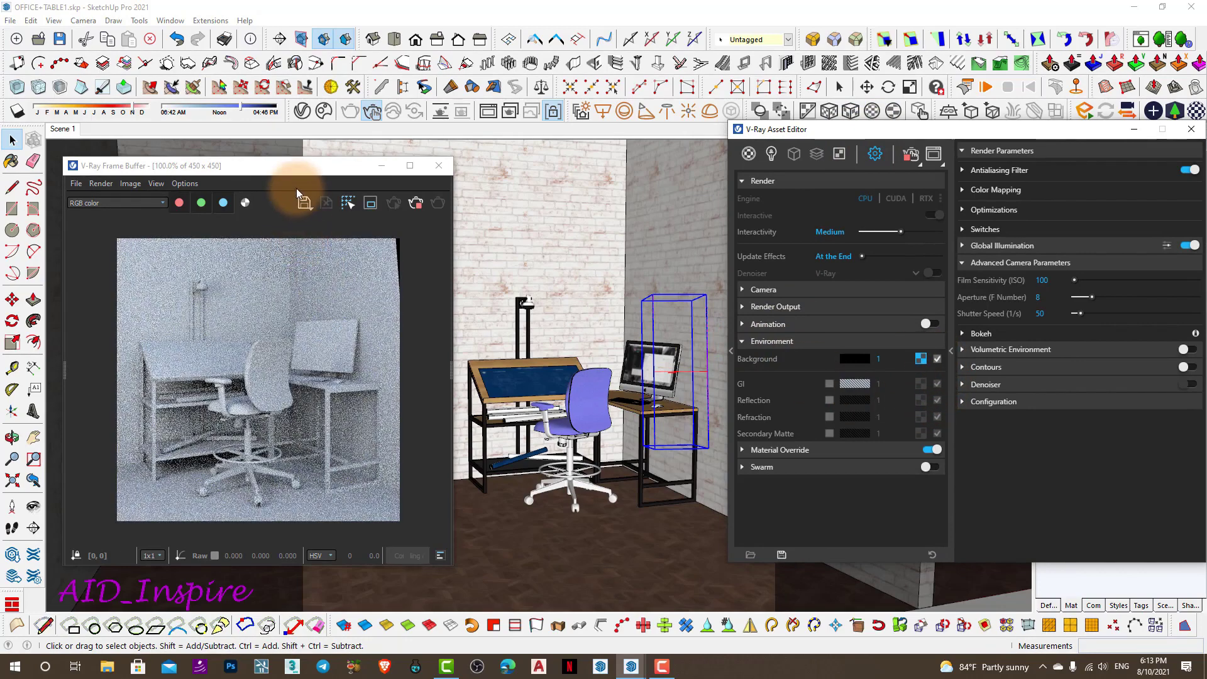
left_click_drag(300, 172, 318, 204)
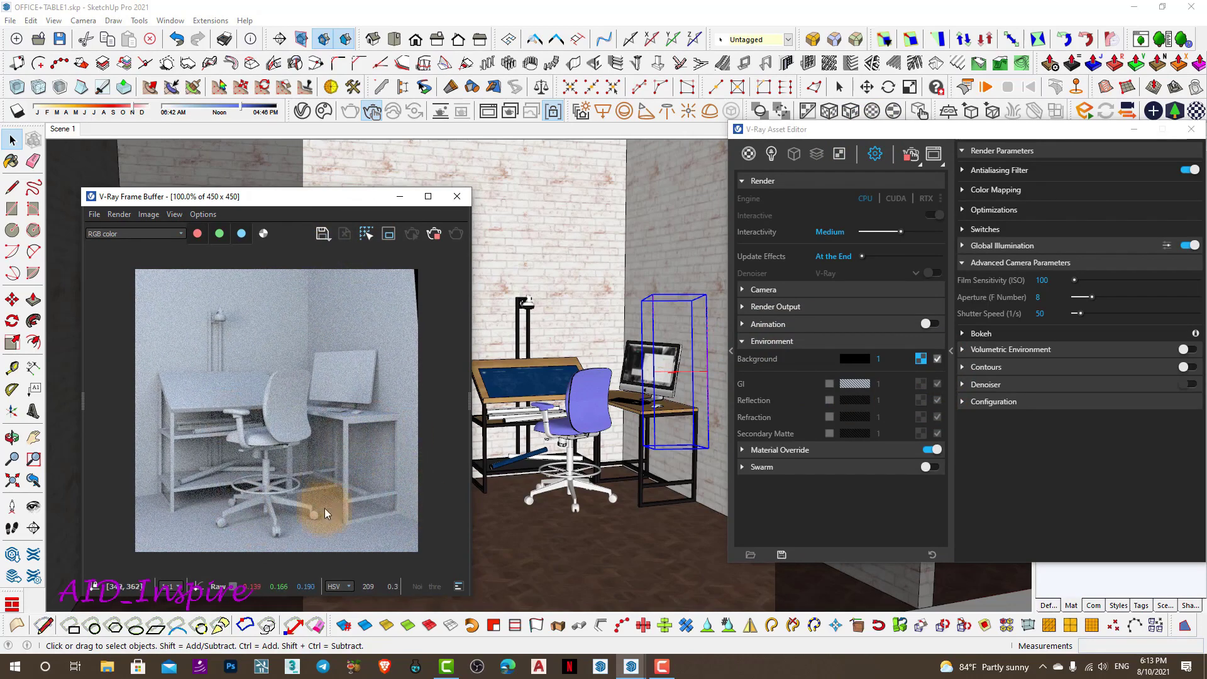
left_click(938, 360)
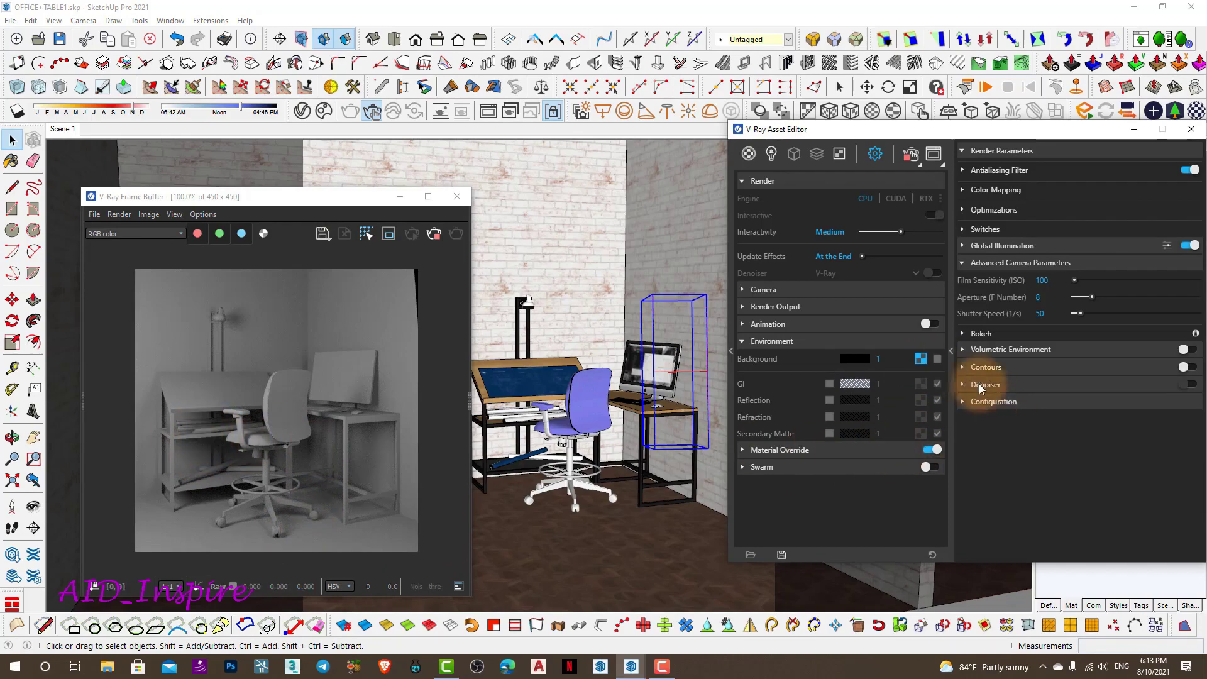
left_click(938, 359)
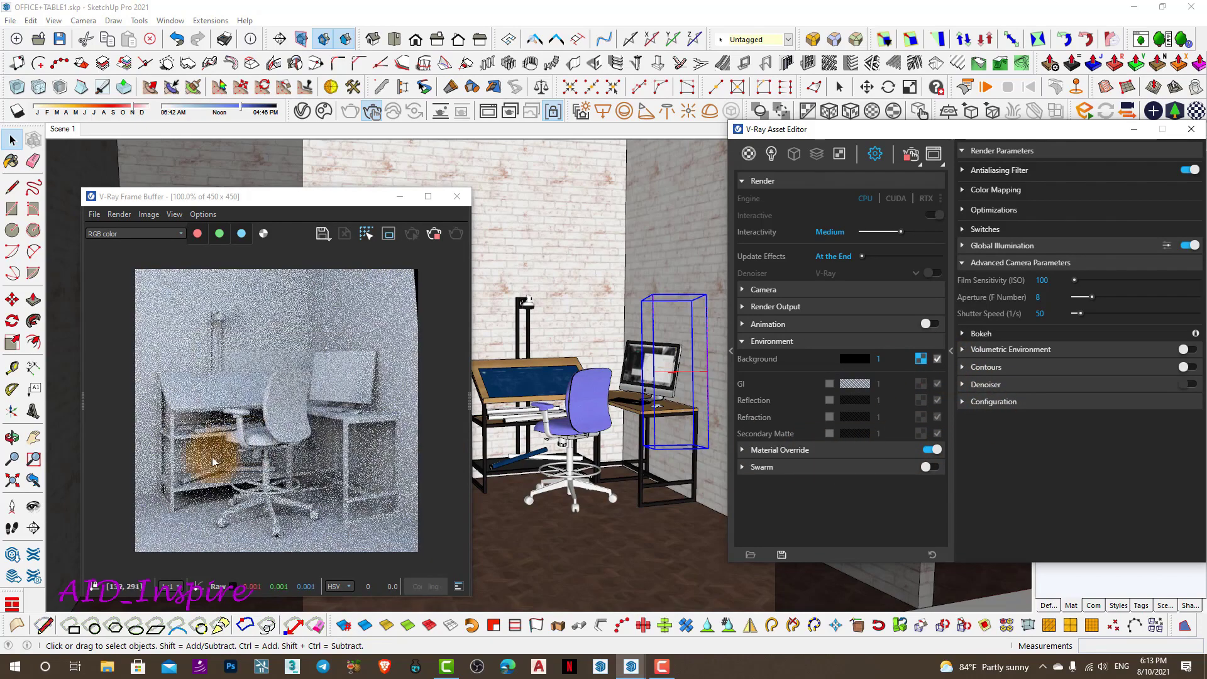
left_click_drag(252, 200, 265, 187)
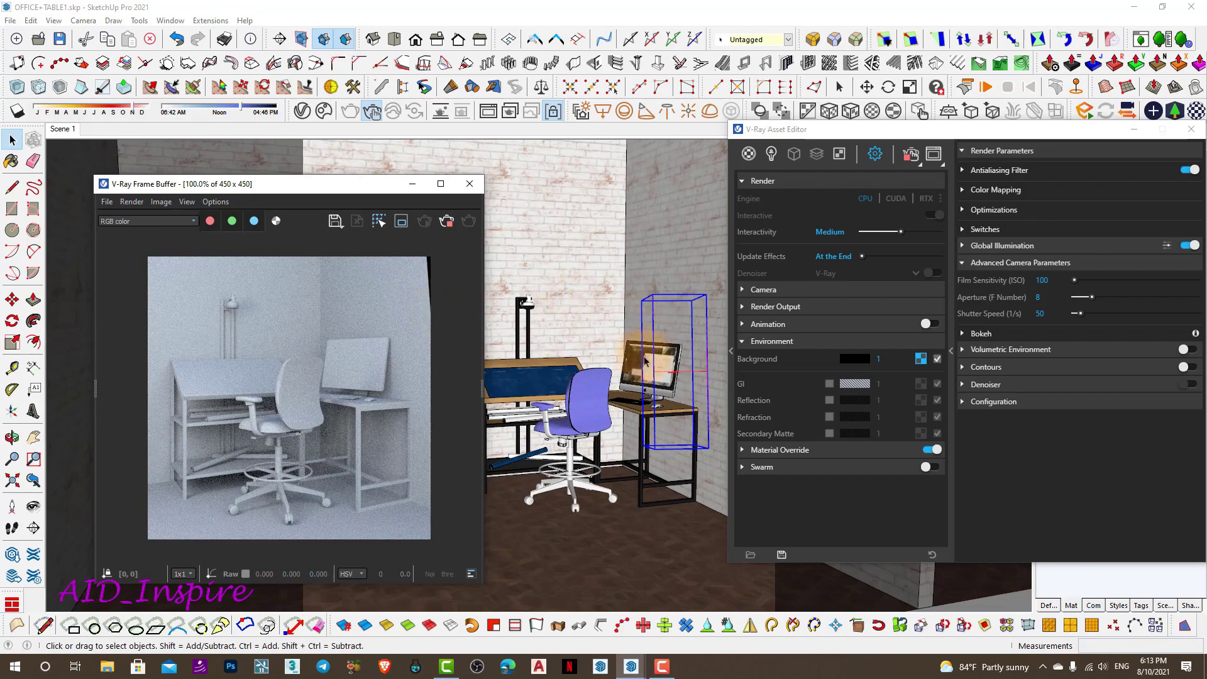
mouse_move(585, 314)
middle_mouse_down()
mouse_move(647, 469)
mouse_move(547, 437)
mouse_move(612, 420)
middle_mouse_up()
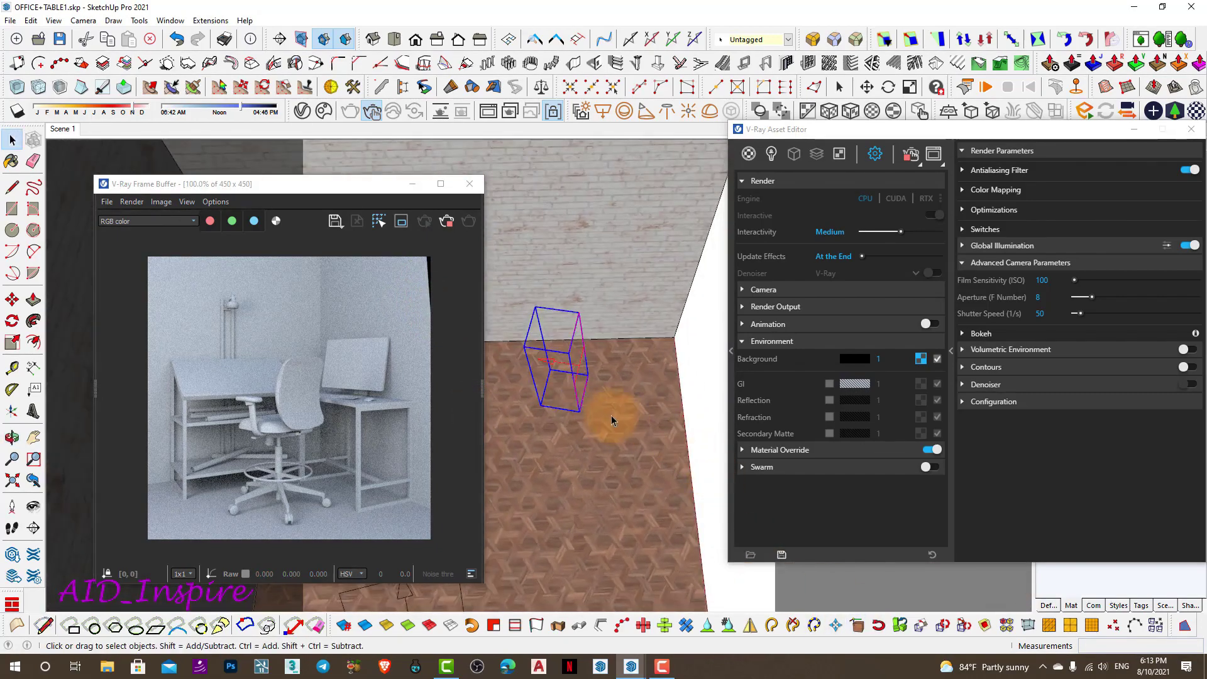
Move the rectangle light slightly to the right
left_click(581, 412)
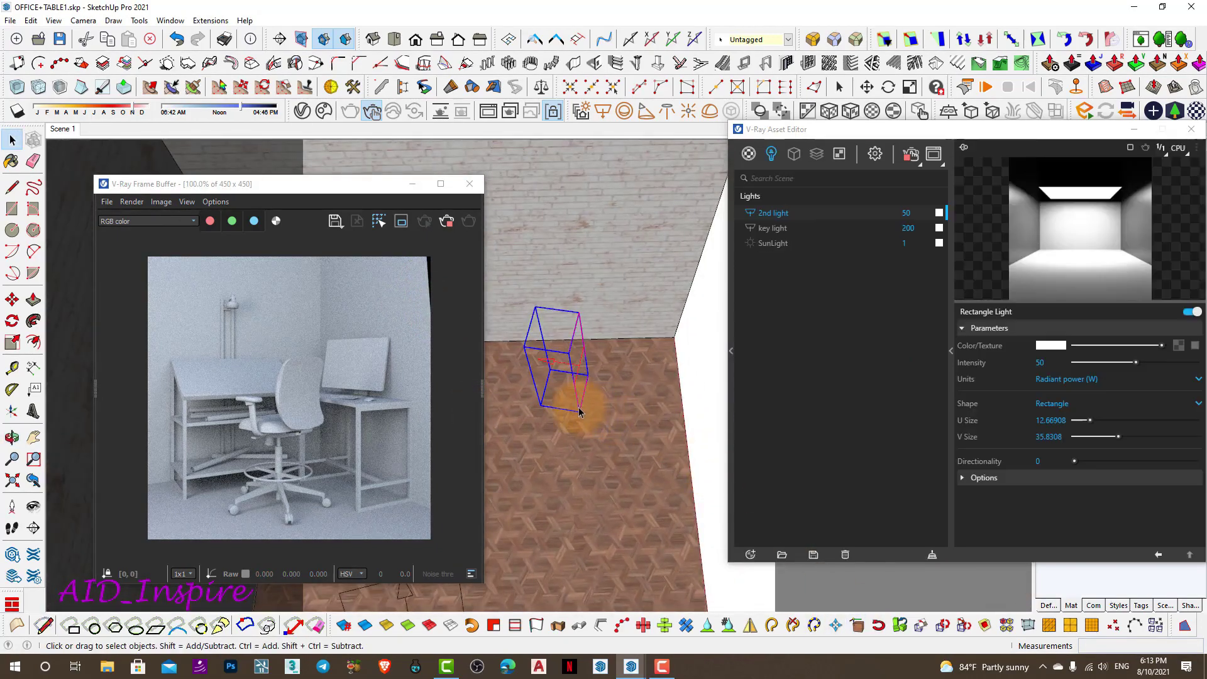
key("m")
left_click(571, 435)
left_click(604, 438)
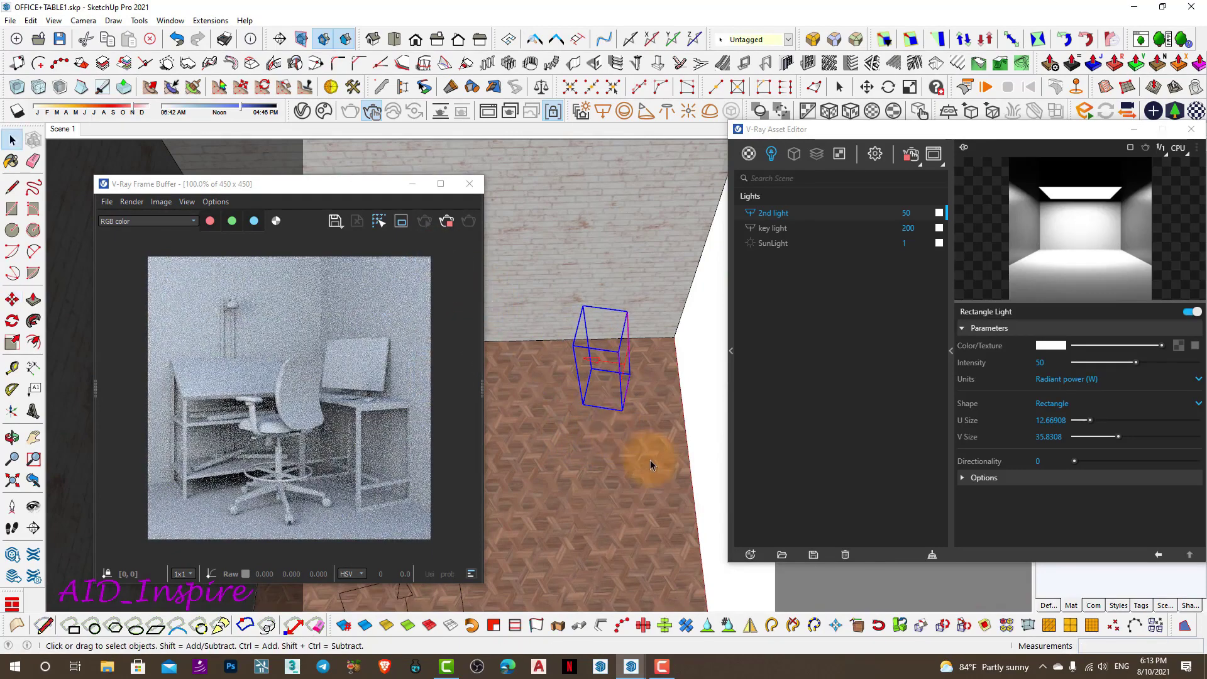
middle_click_drag(650, 459, 249, 350)
key("space")
Return to the Scene 1 camera view and shift the render and editor windows left
left_click(66, 133)
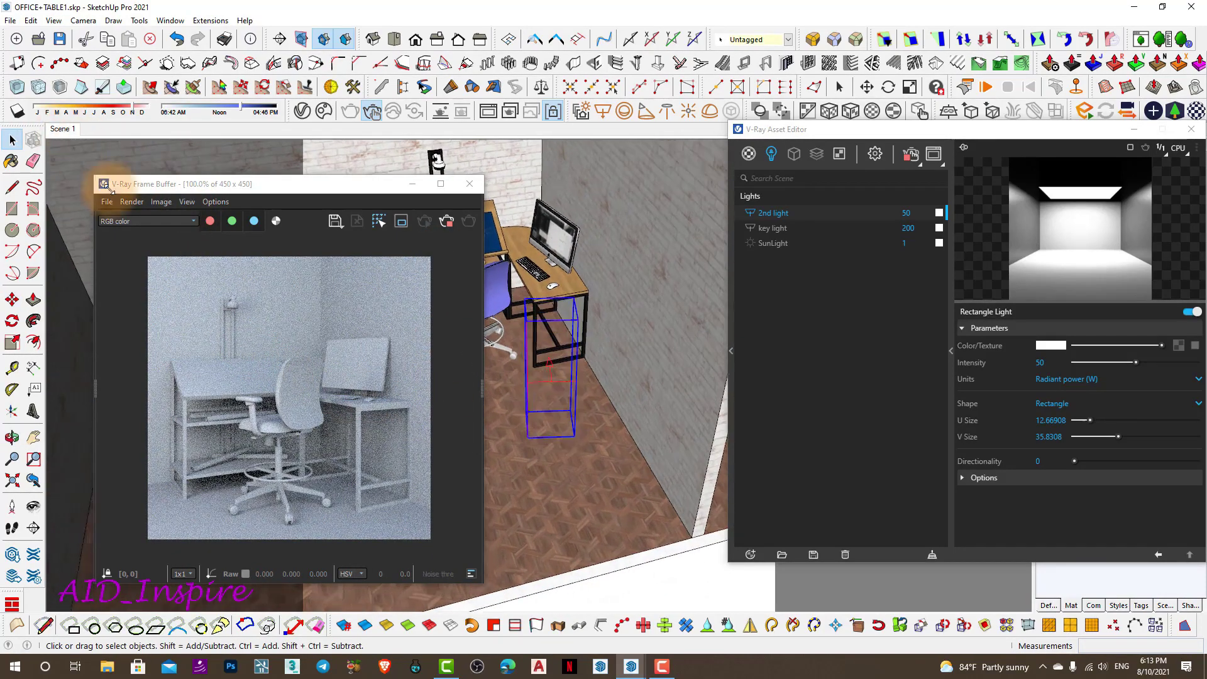
left_click_drag(287, 184, 289, 163)
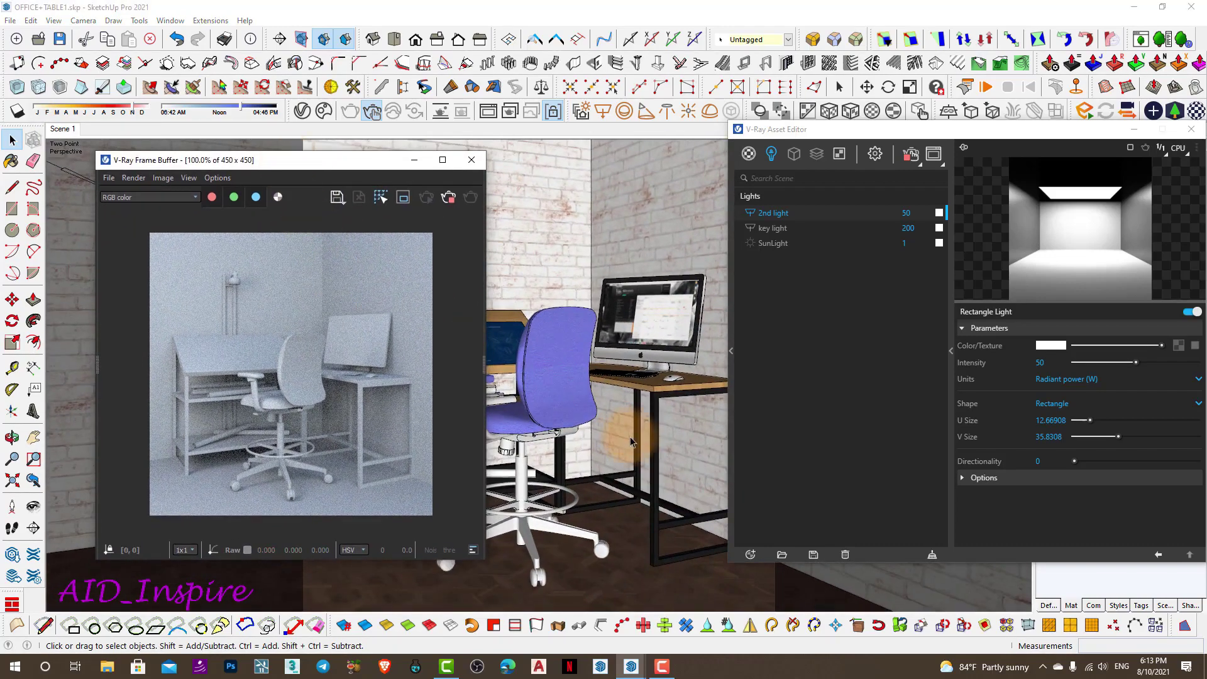
left_click_drag(330, 171, 285, 164)
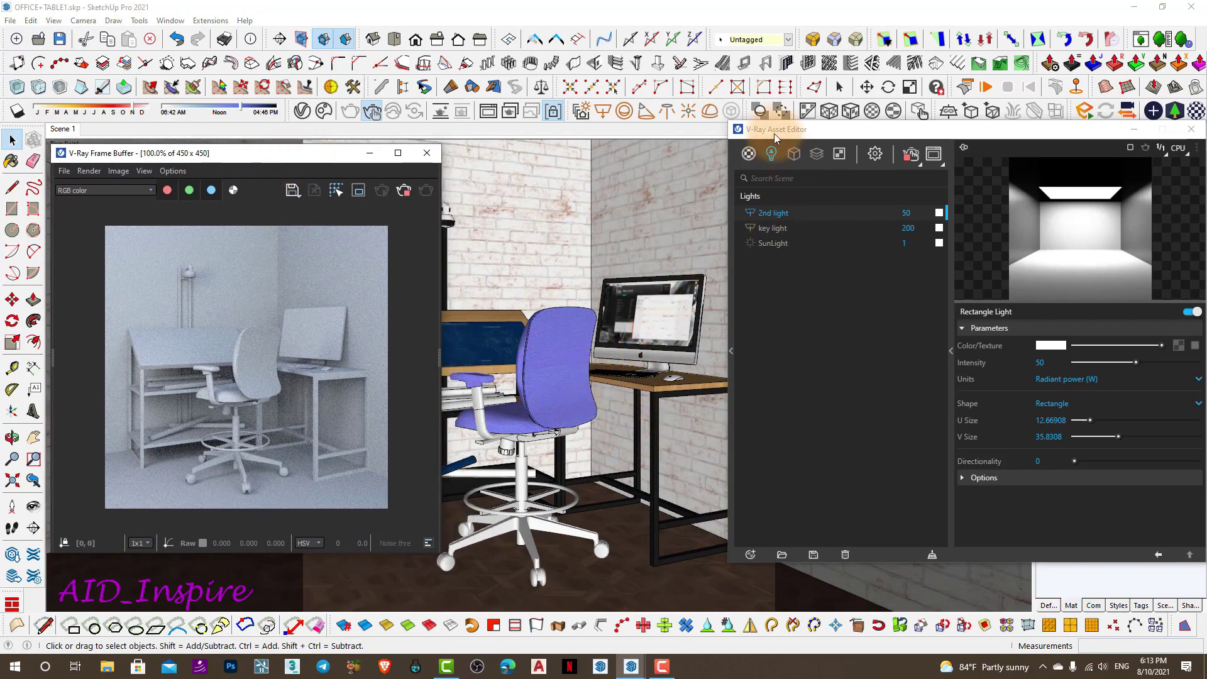
left_click_drag(775, 134, 689, 128)
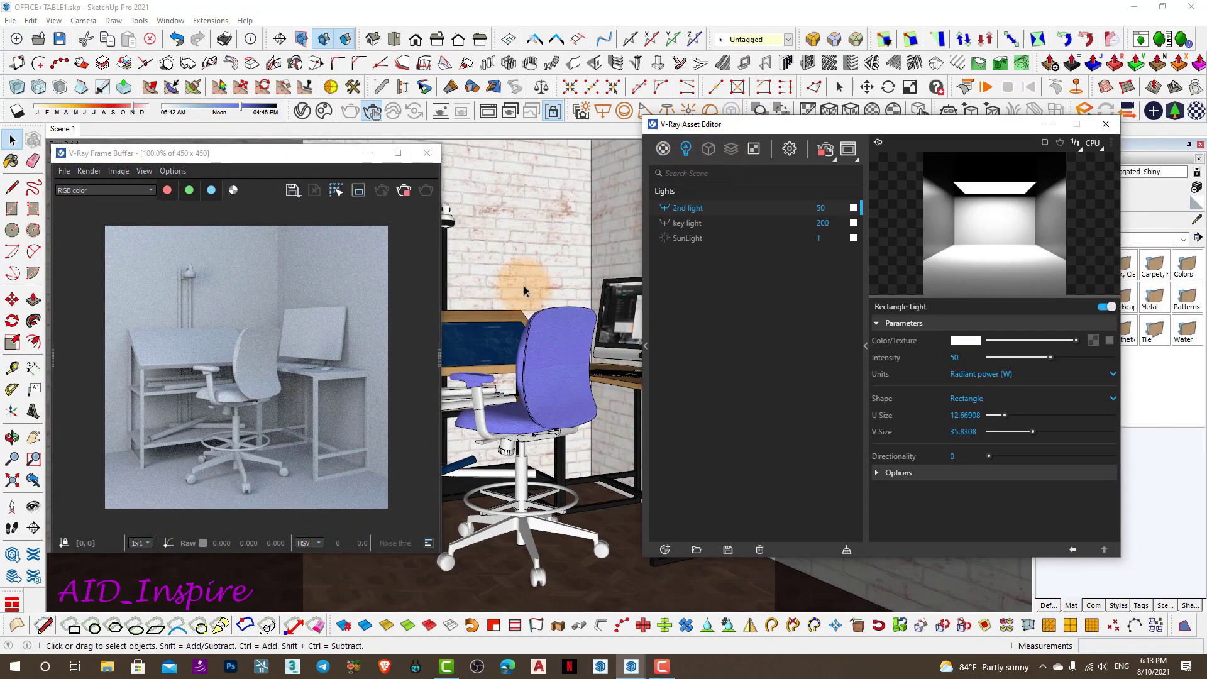
Collapse the Environment rollout and turn Material Override off in Render settings
left_click(790, 150)
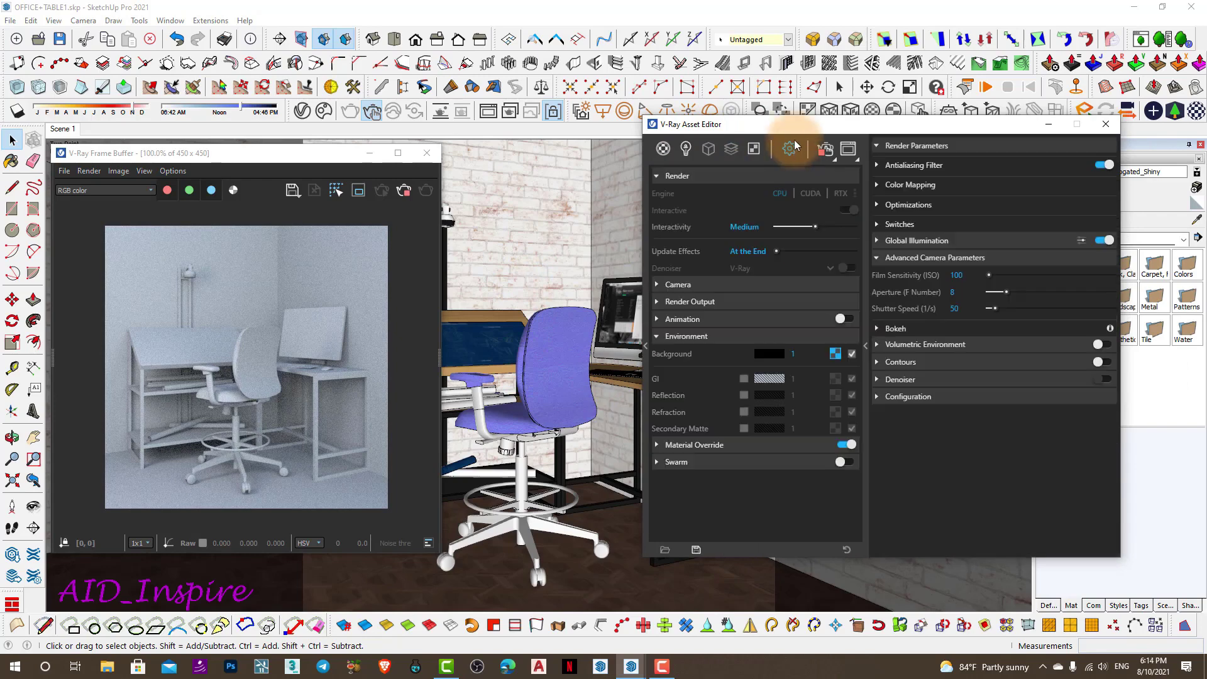
left_click(660, 323)
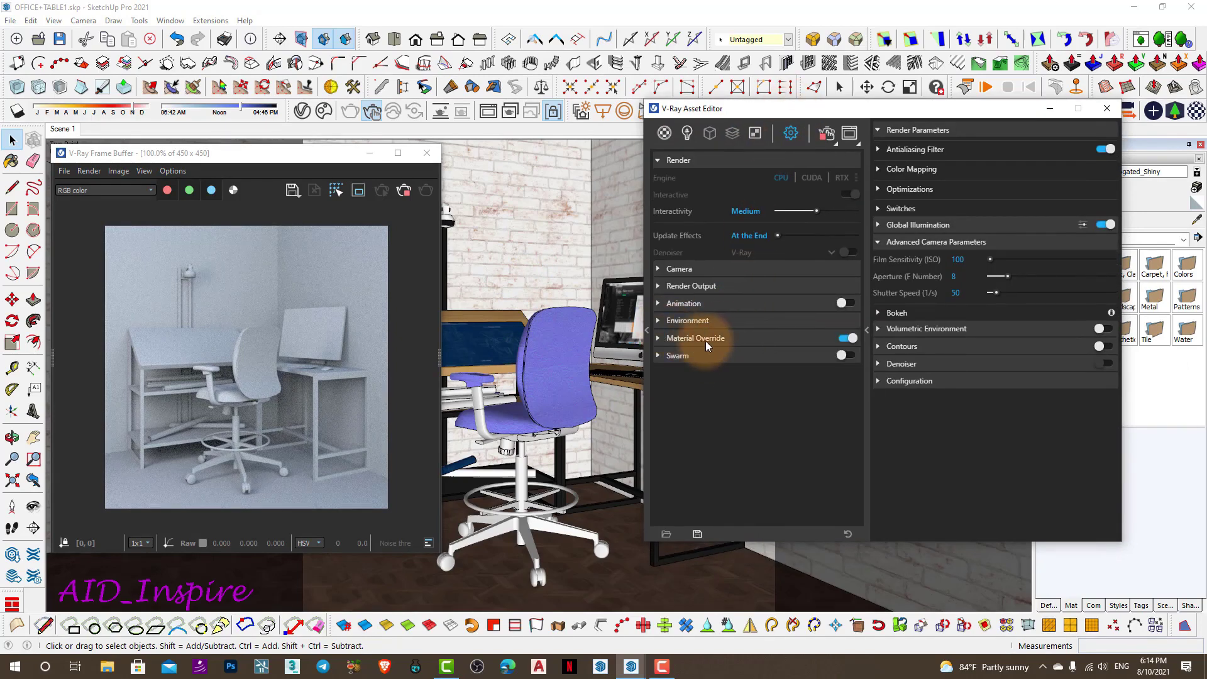
left_click(844, 338)
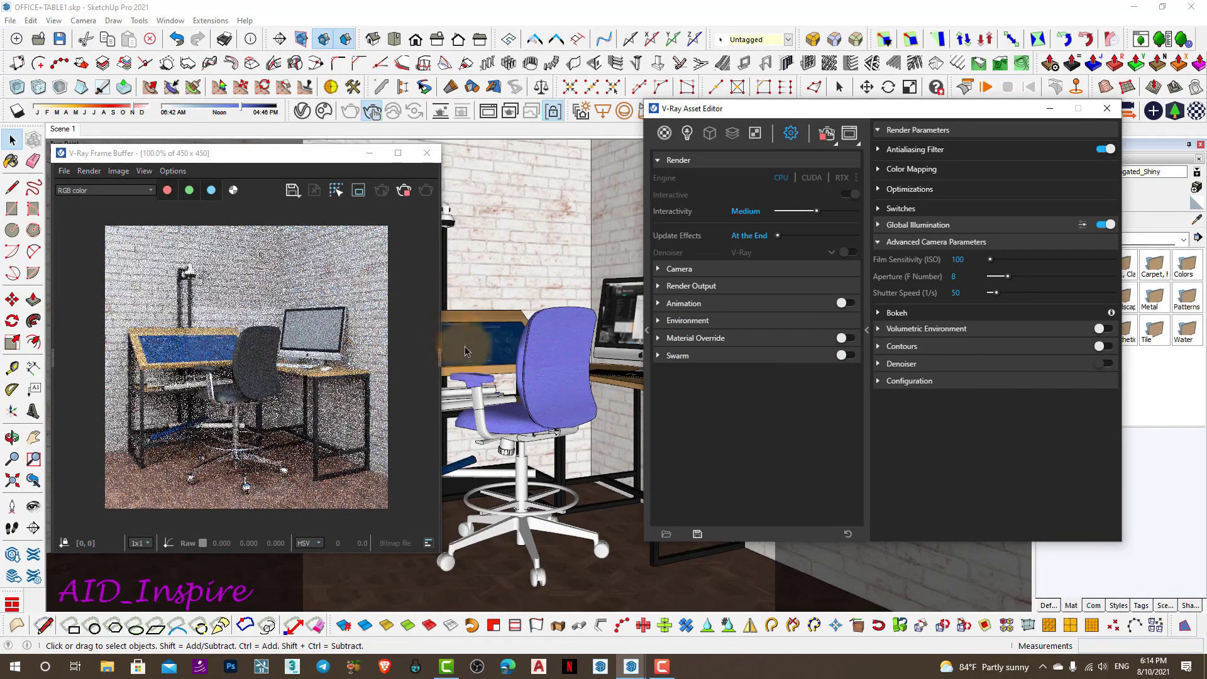
left_click_drag(302, 157, 275, 158)
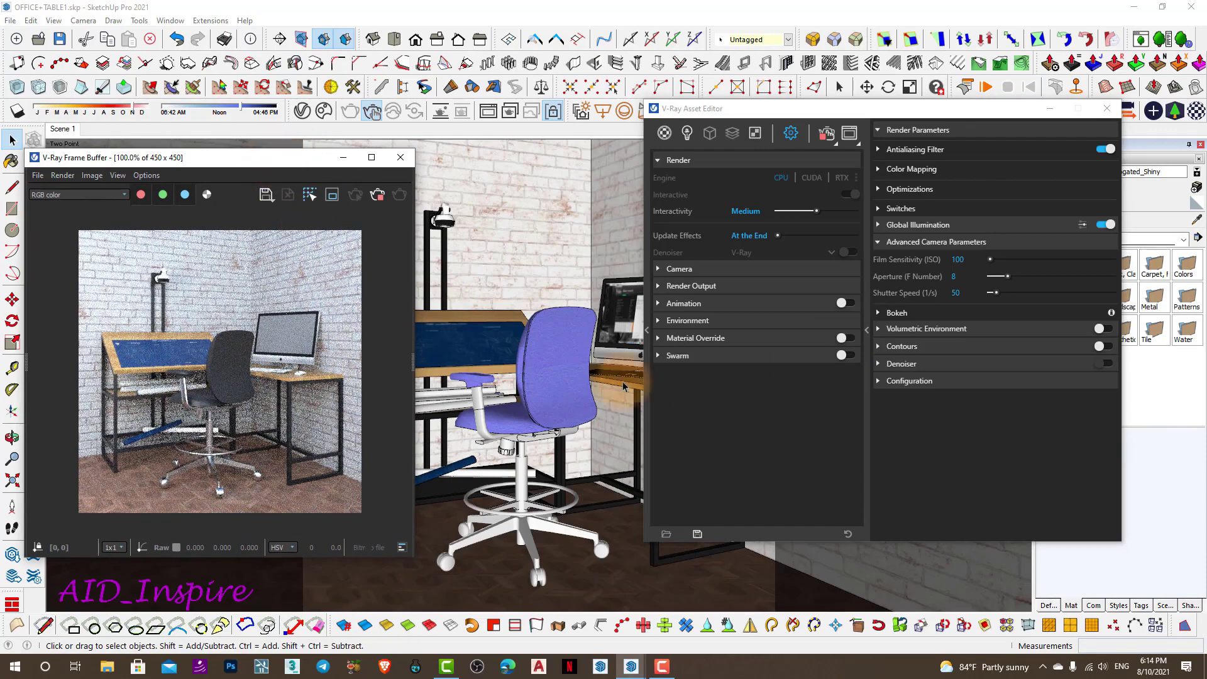
Inspect pixel values on the rendered floor and rearrange the windows
left_click(195, 450)
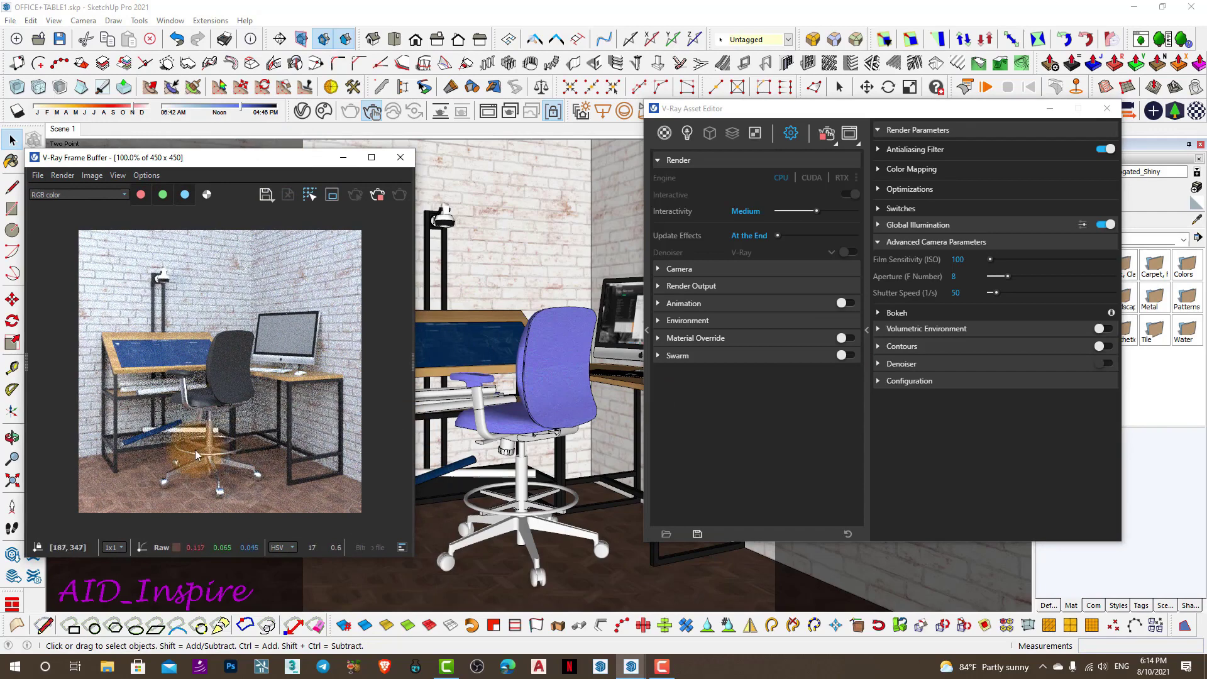
left_click(300, 499)
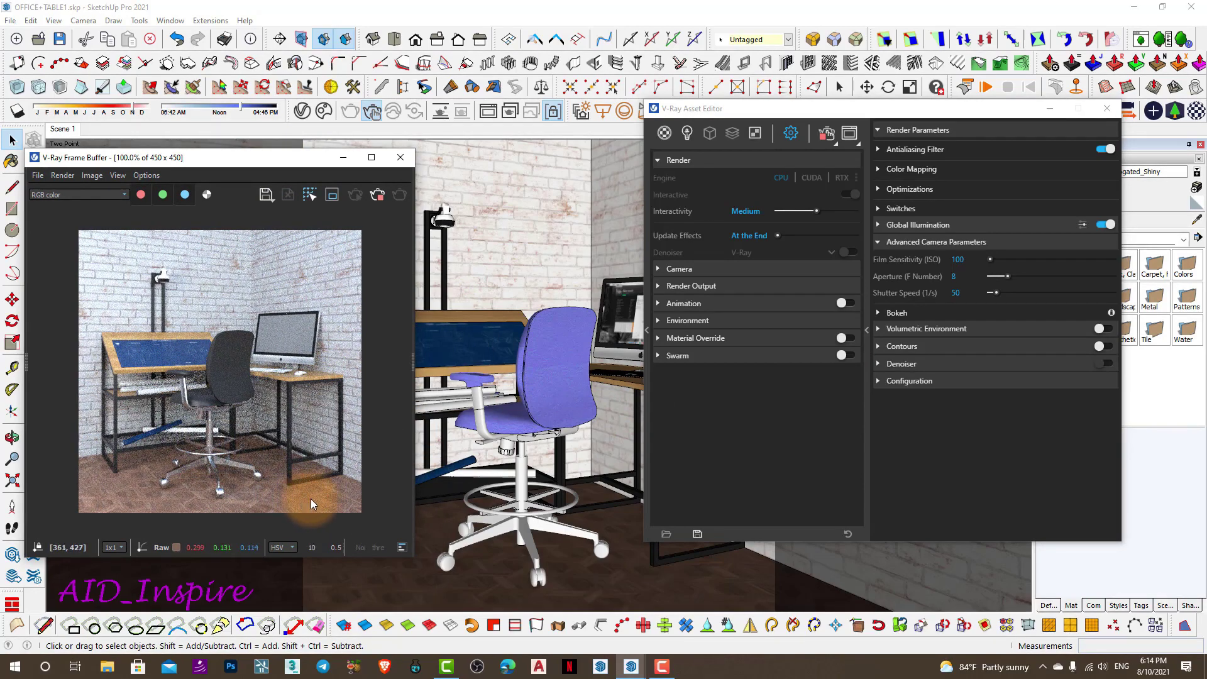
left_click(265, 492)
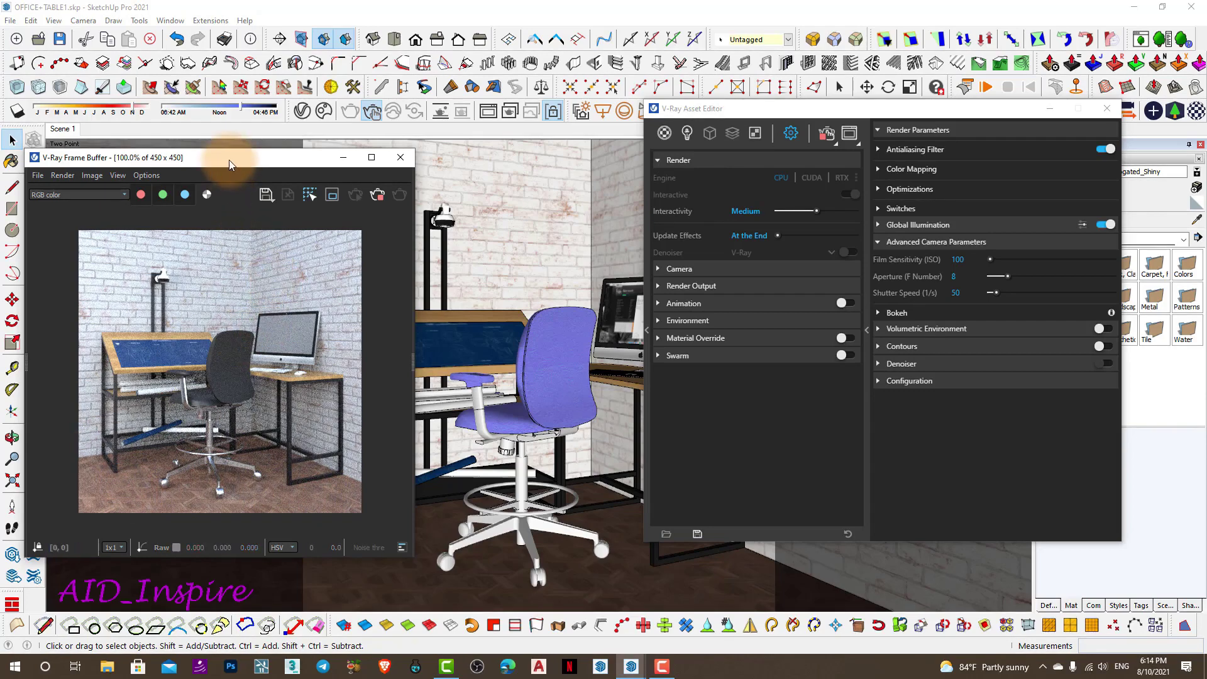
left_click_drag(229, 160, 256, 145)
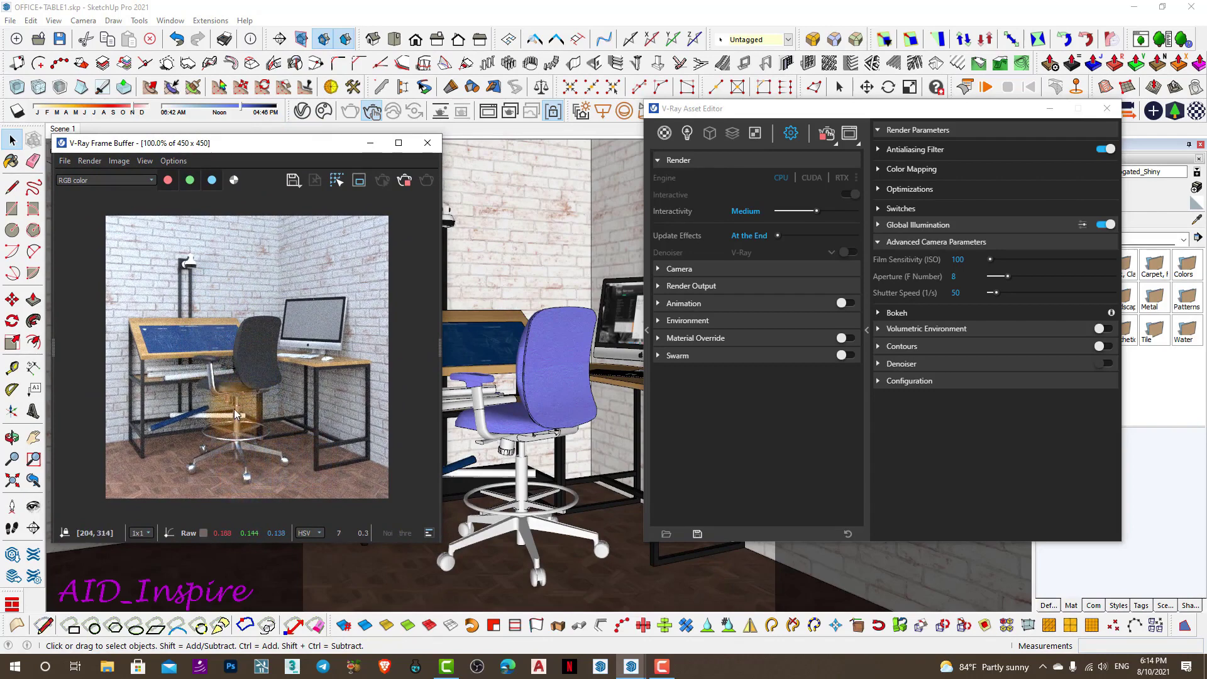
left_click_drag(319, 149, 307, 135)
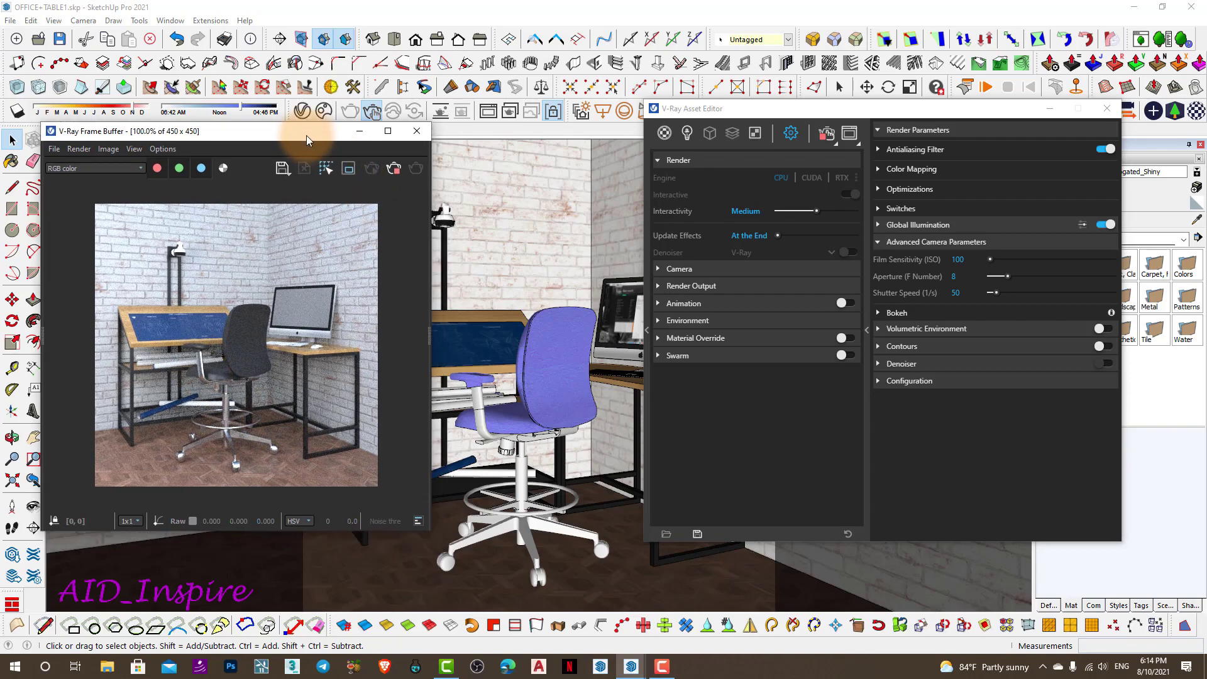
left_click_drag(674, 113, 727, 110)
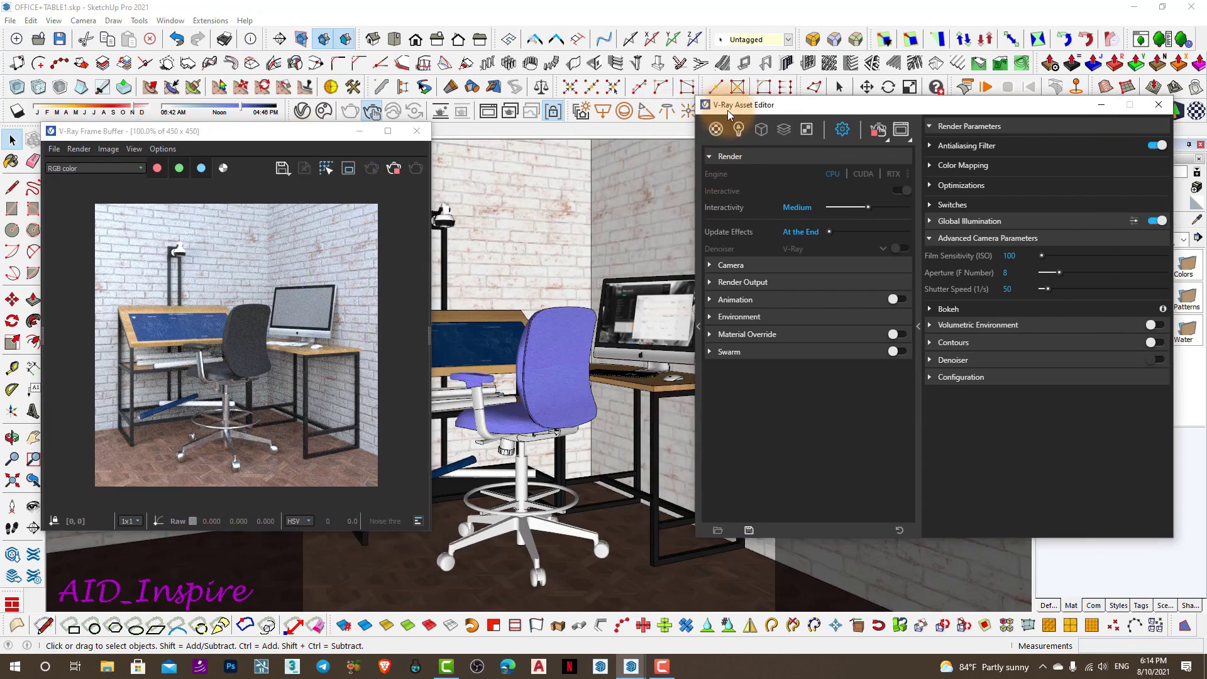
Add Plastic Simple GrainL Black from the material library to the scene materials
left_click(717, 130)
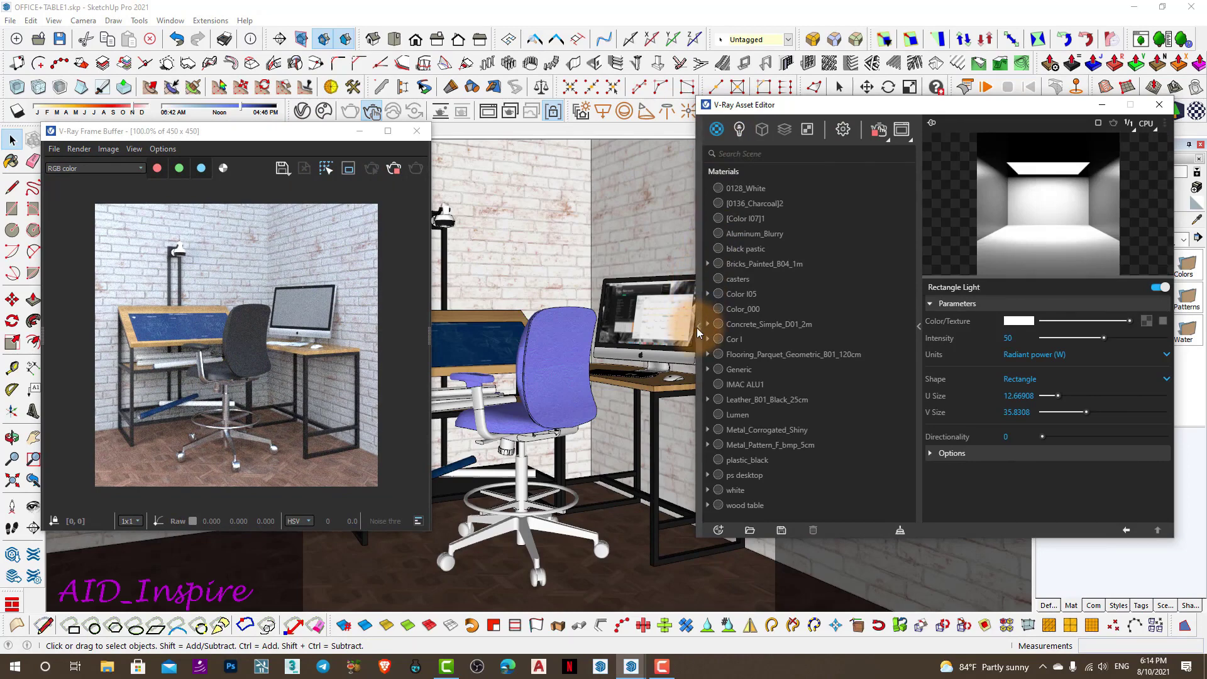
left_click(699, 327)
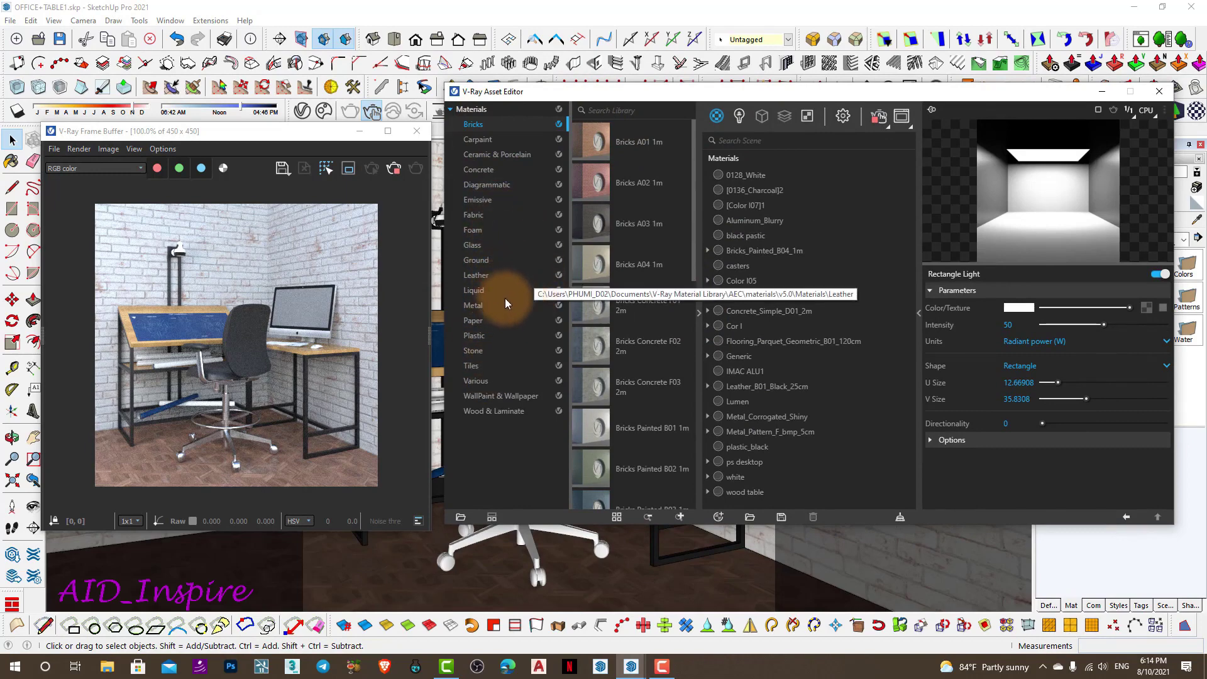
left_click(481, 335)
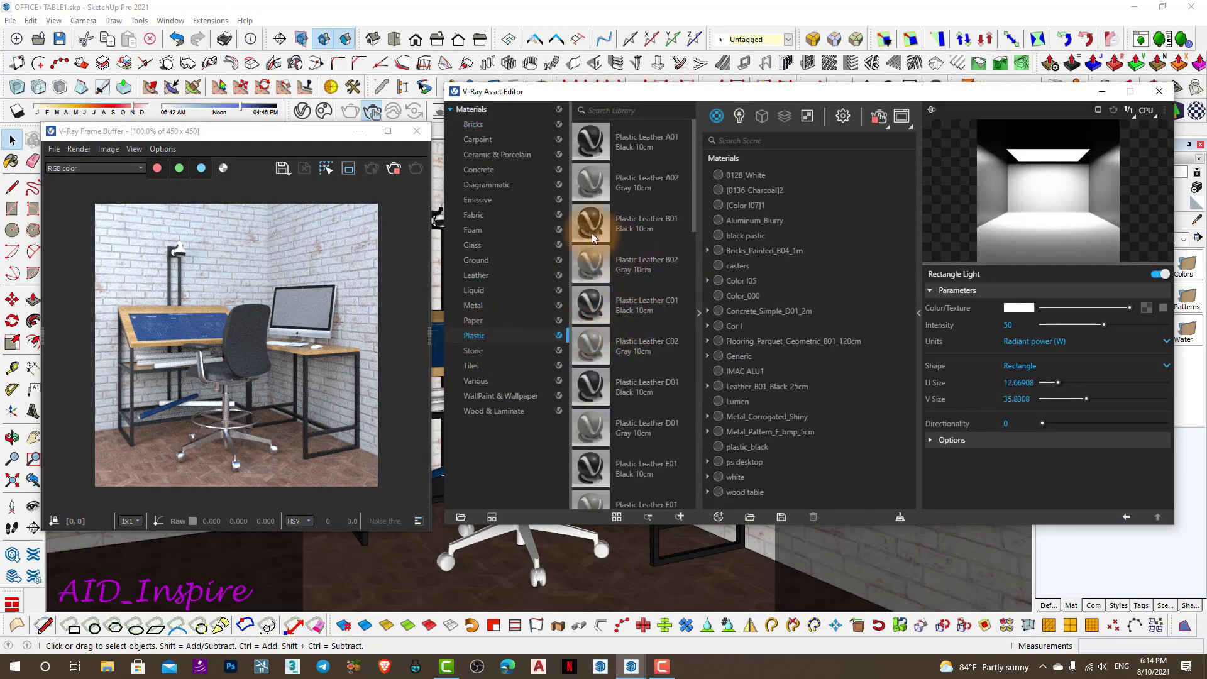
scroll(592, 234, "down", 5)
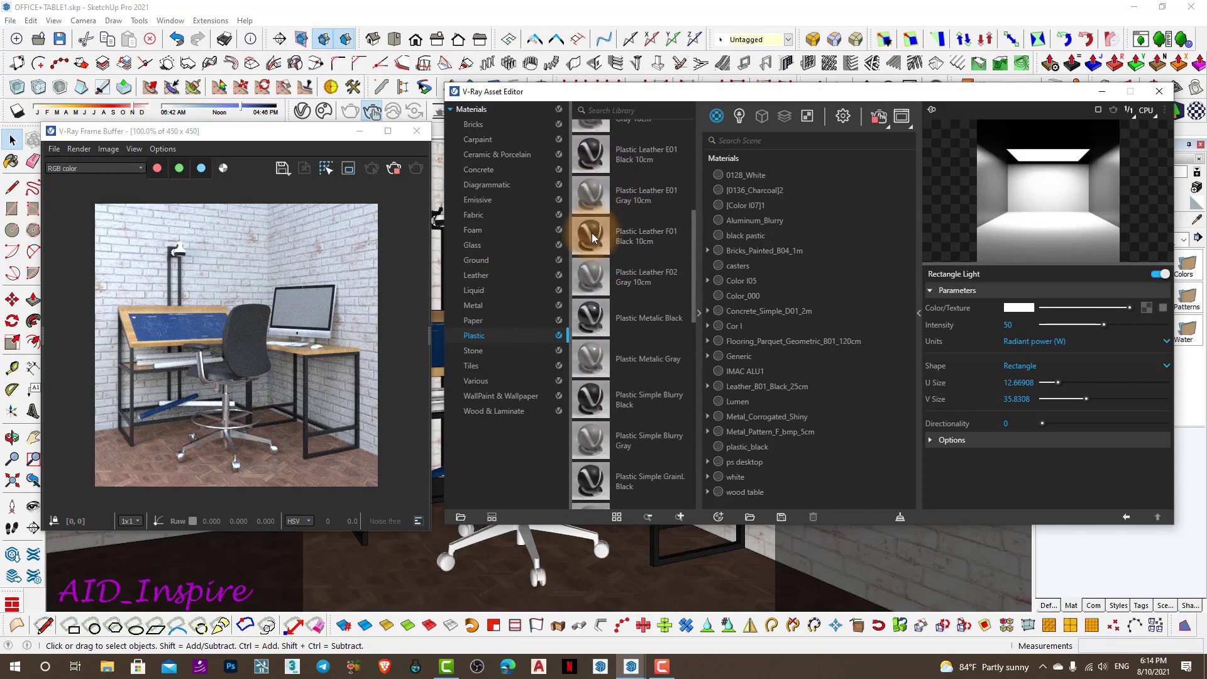
scroll(593, 236, "down", 3)
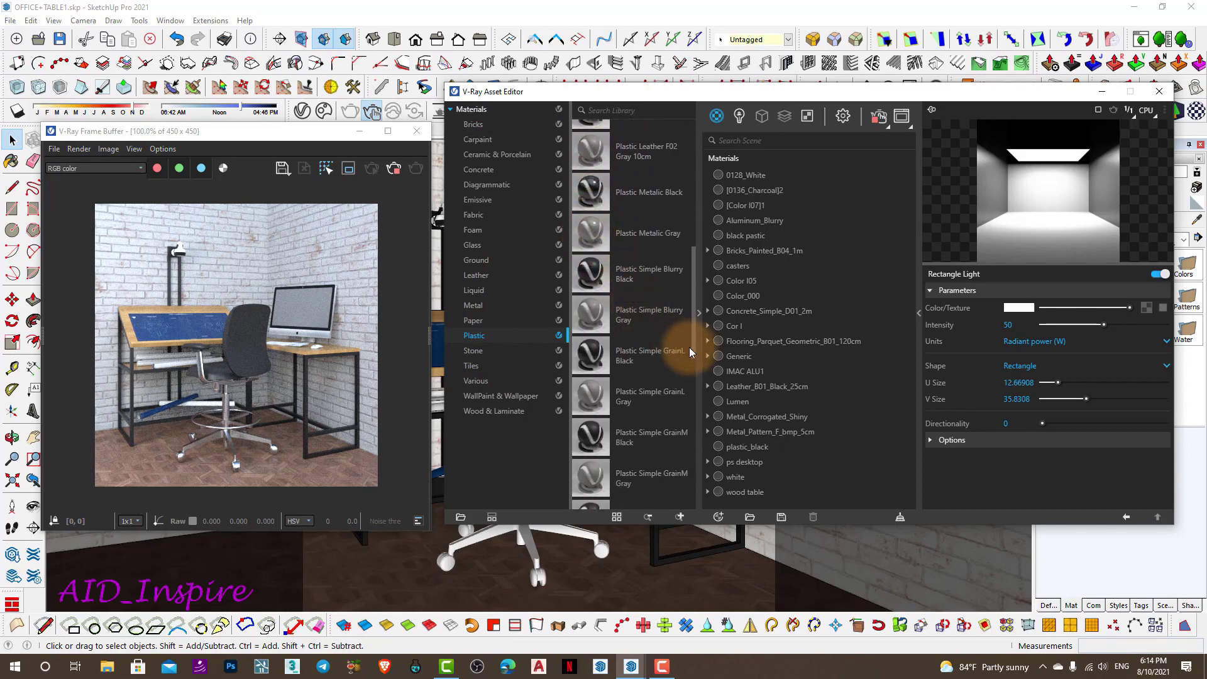
left_click(620, 352)
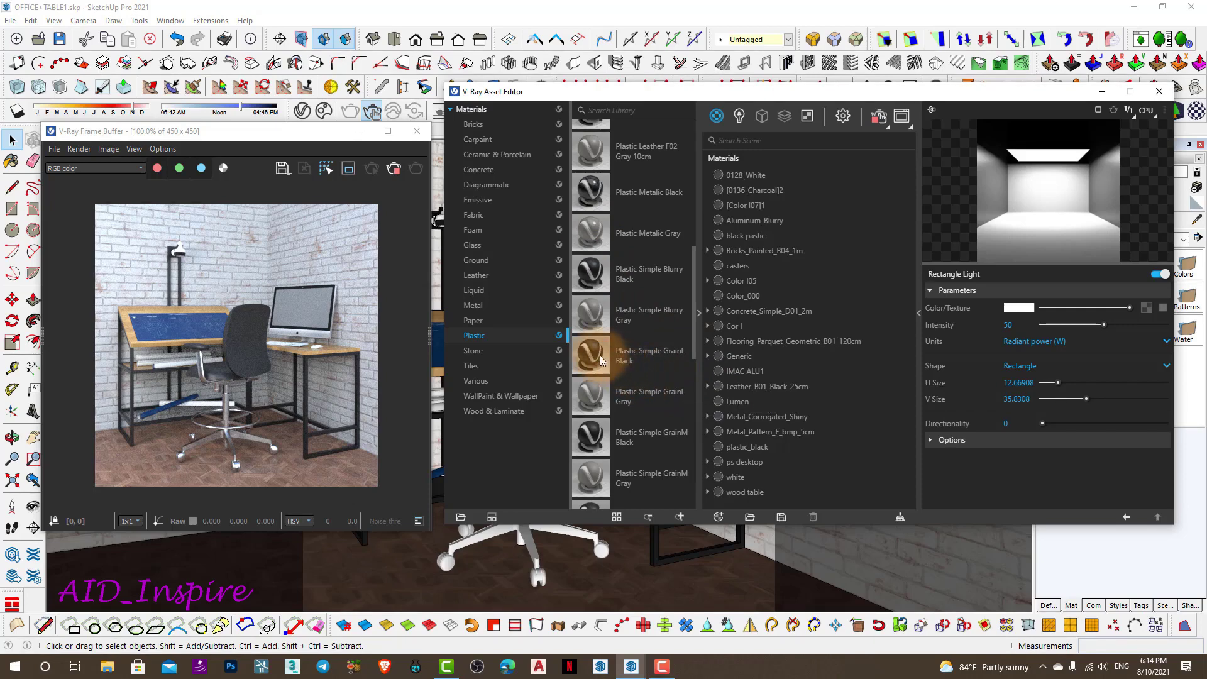
left_click_drag(702, 432, 788, 456)
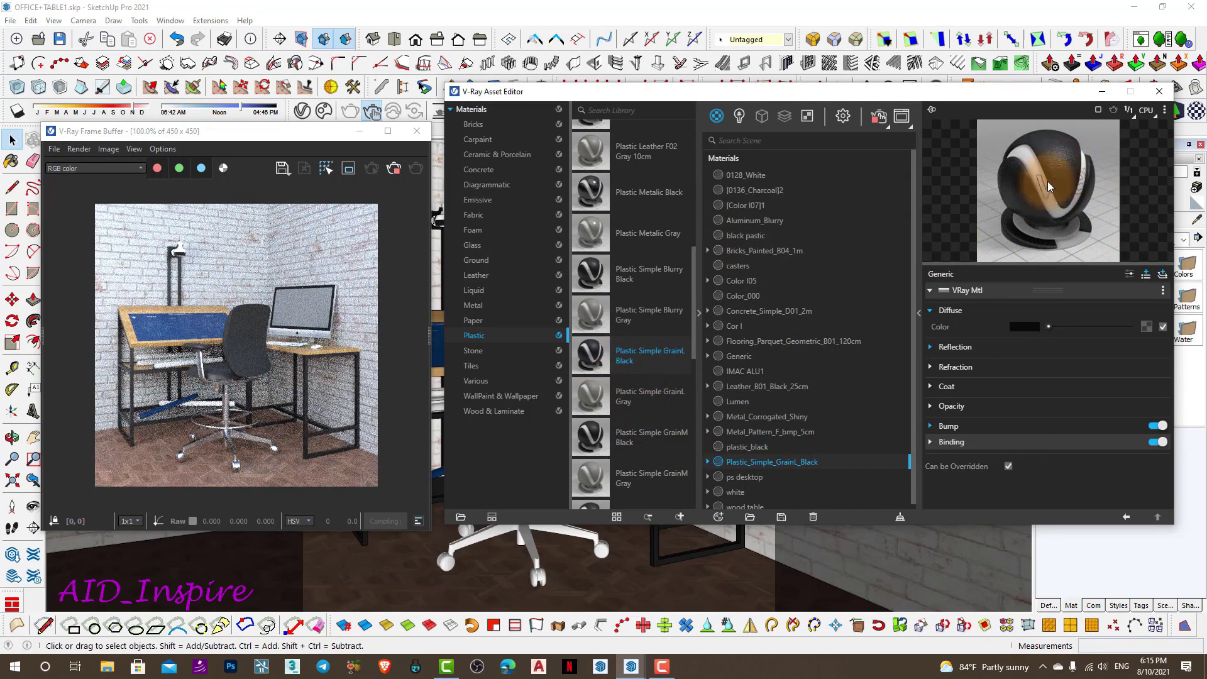
Add Plastic_Simple_GrainS_Black to the scene and make it the override material
scroll(614, 377, "down", 2)
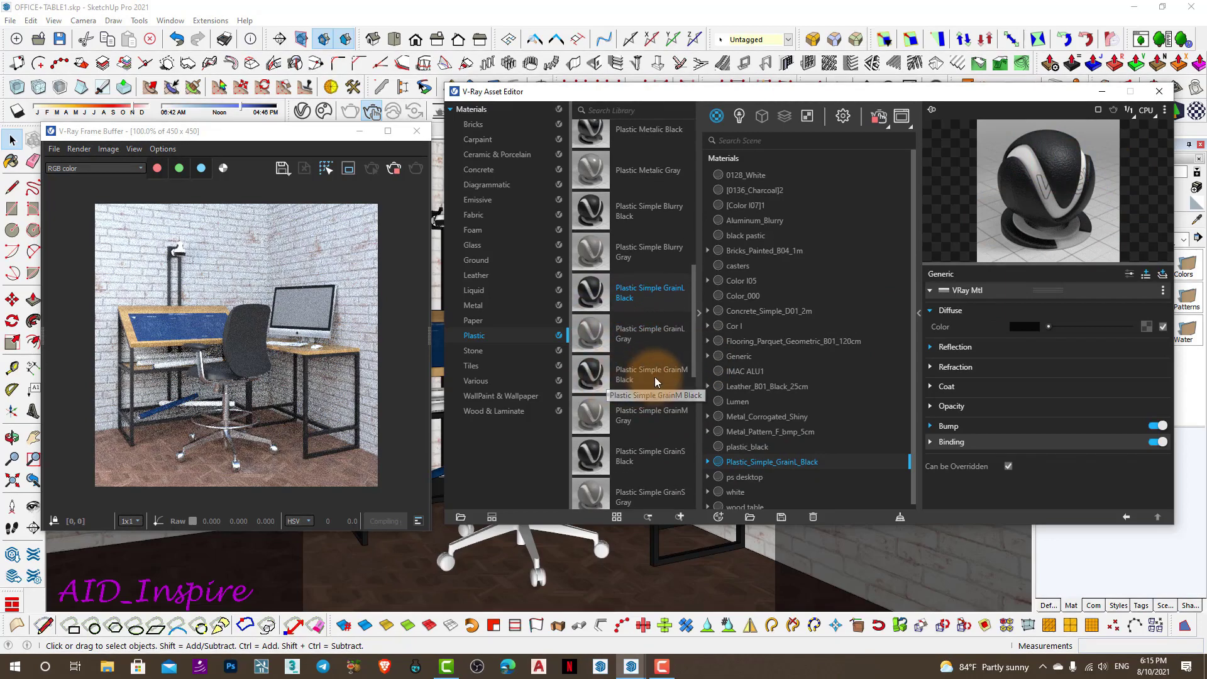
scroll(675, 371, "down", 2)
scroll(676, 371, "down", 2)
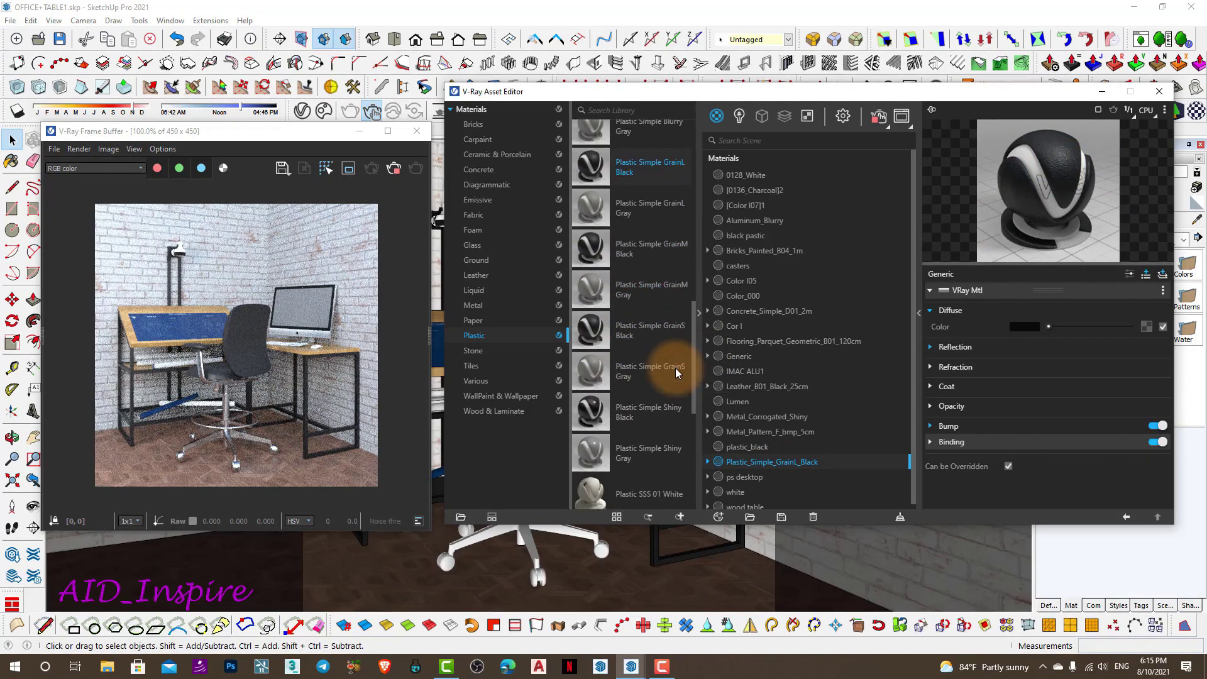
scroll(675, 371, "down", 2)
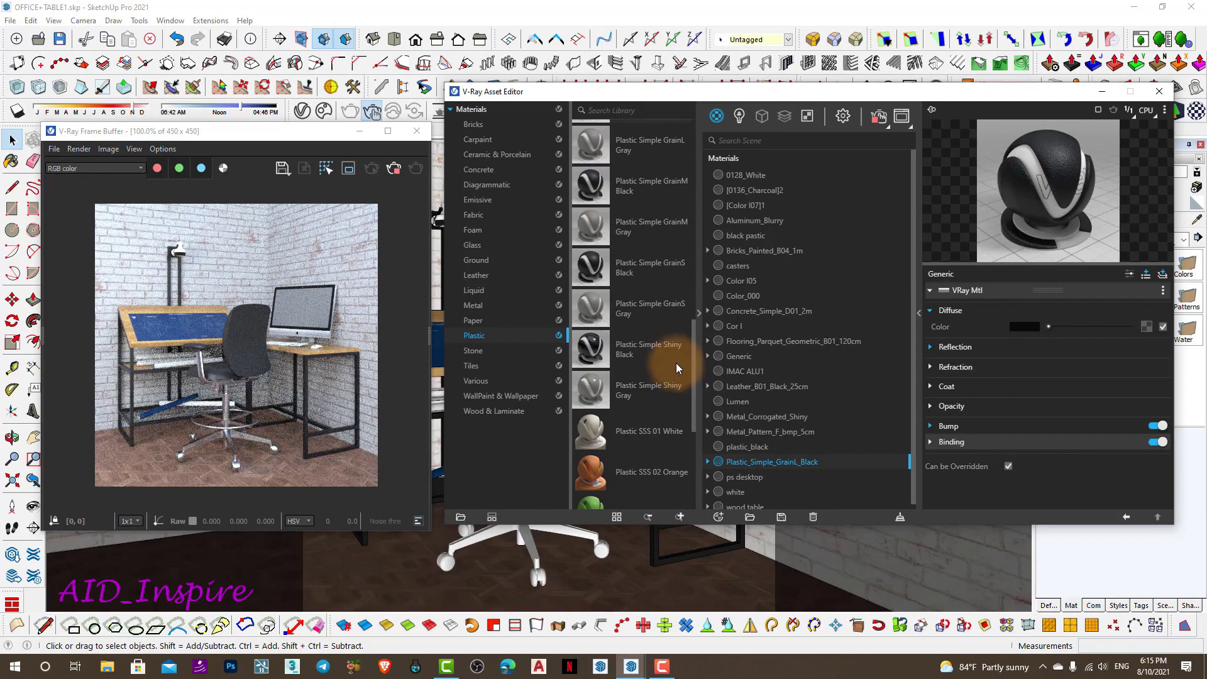
mouse_move(620, 263)
left_mouse_down()
mouse_move(703, 390)
mouse_move(761, 426)
left_mouse_up()
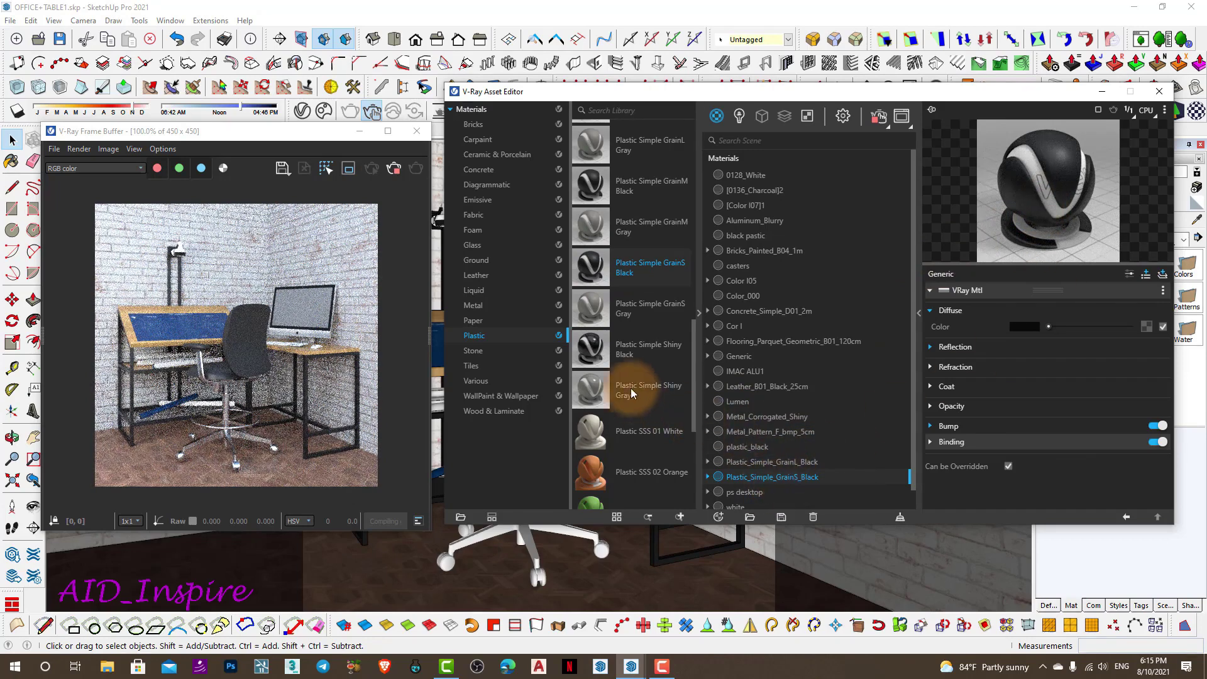
scroll(631, 387, "down", 2)
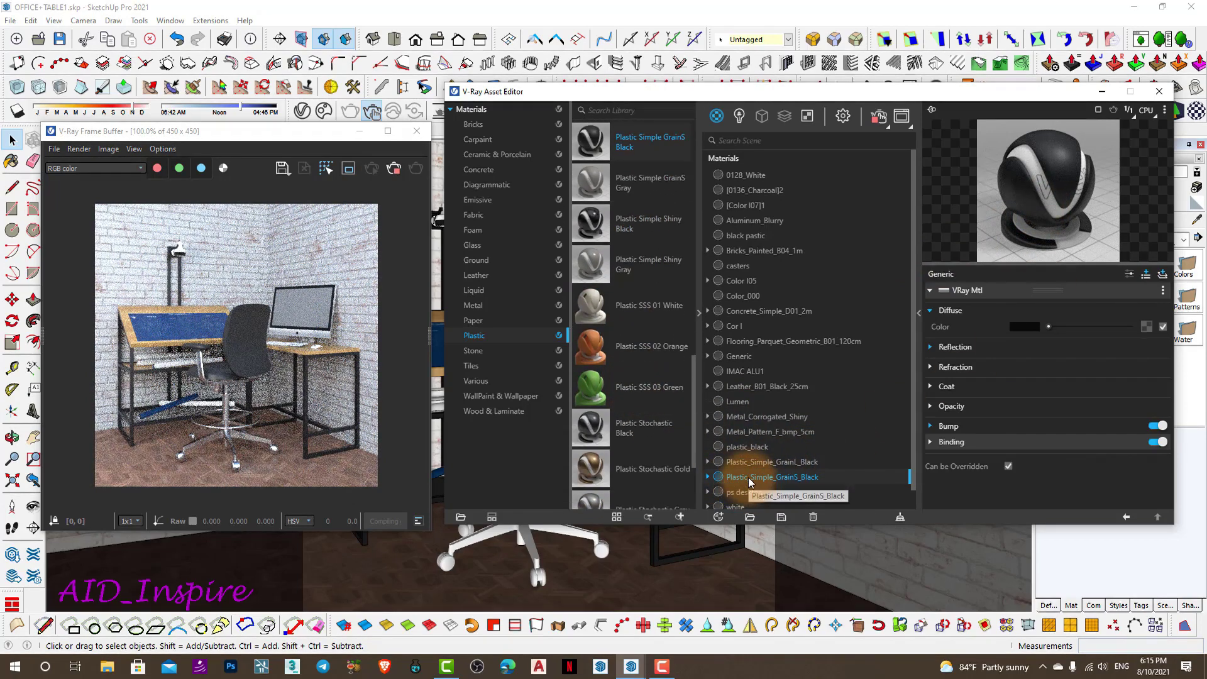
right_click(752, 479)
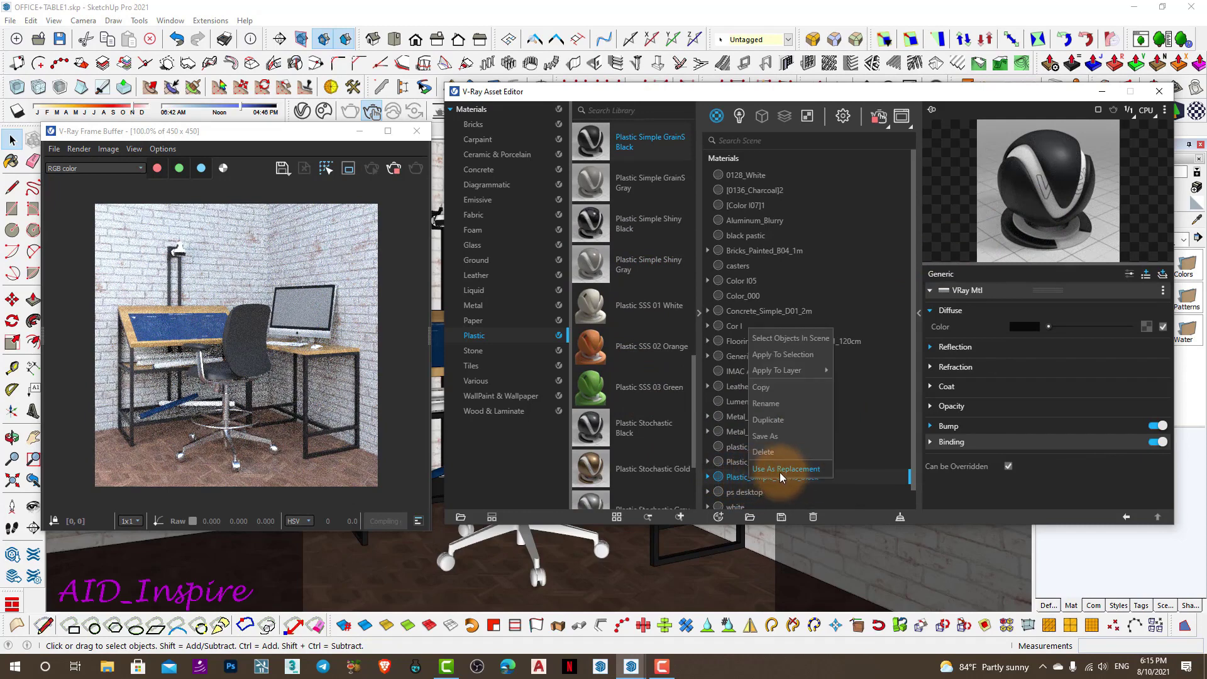
left_click(781, 470)
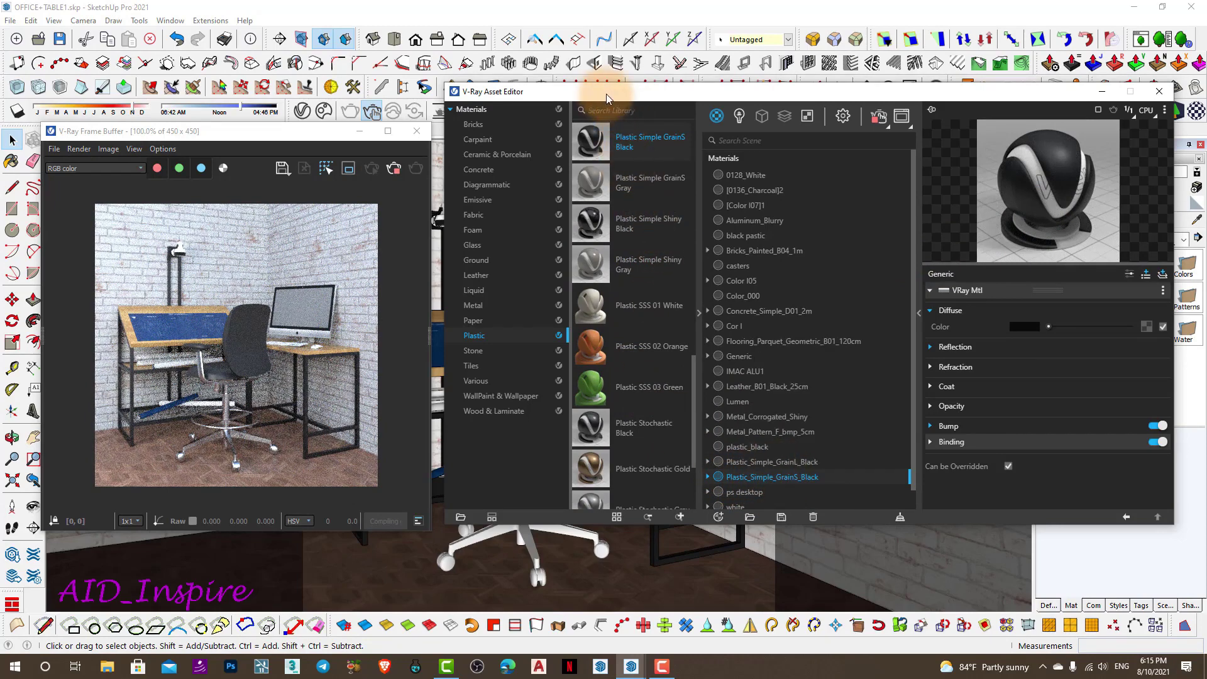
Sample the chair stem's Aluminum_Blurry material with the Paint Bucket
left_click_drag(606, 93, 781, 73)
left_click(11, 161)
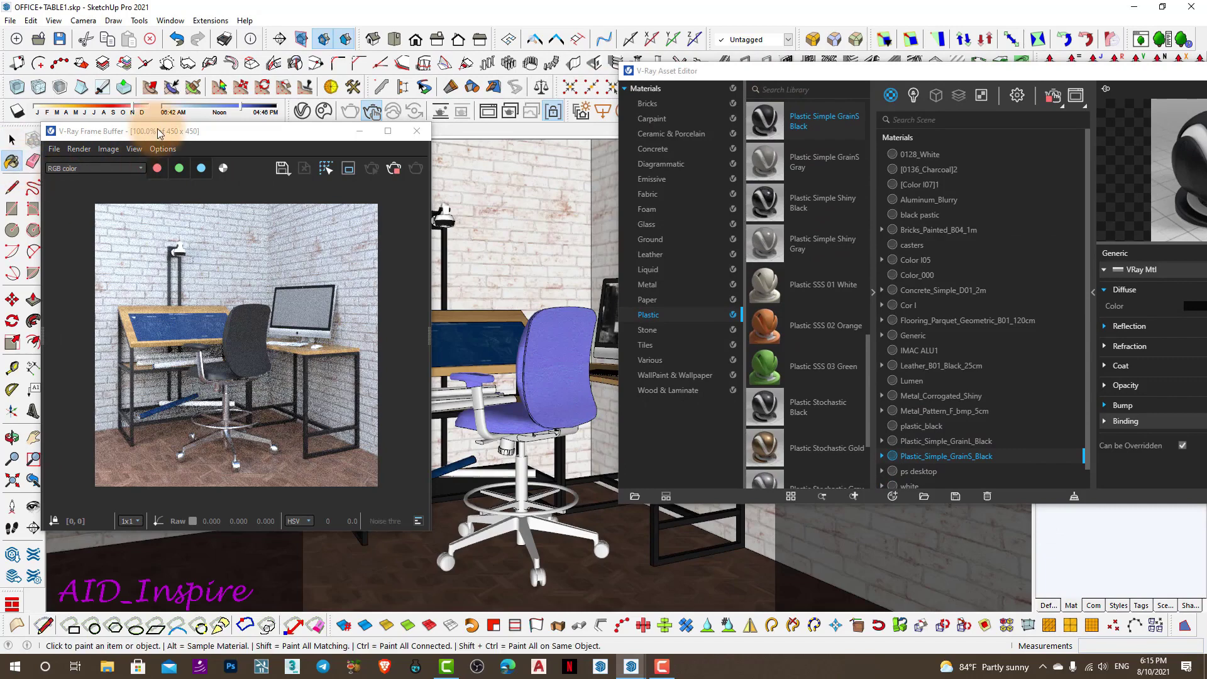
left_click_drag(157, 129, 152, 104)
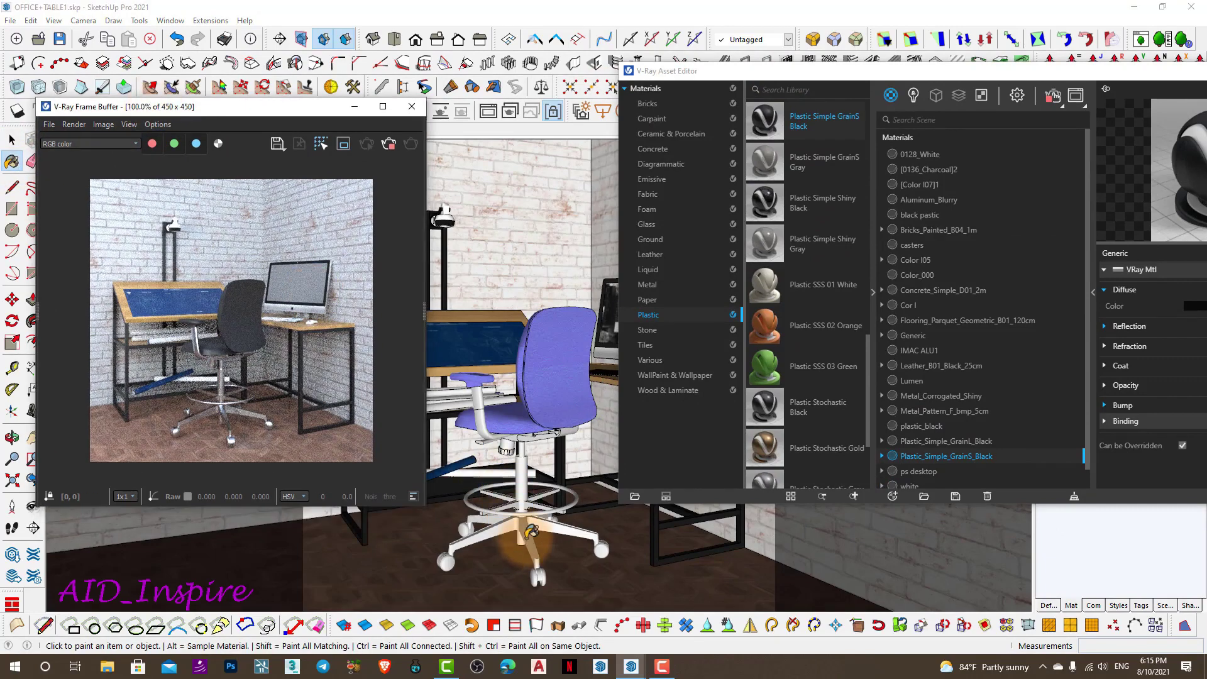
middle_click_drag(522, 524, 539, 466)
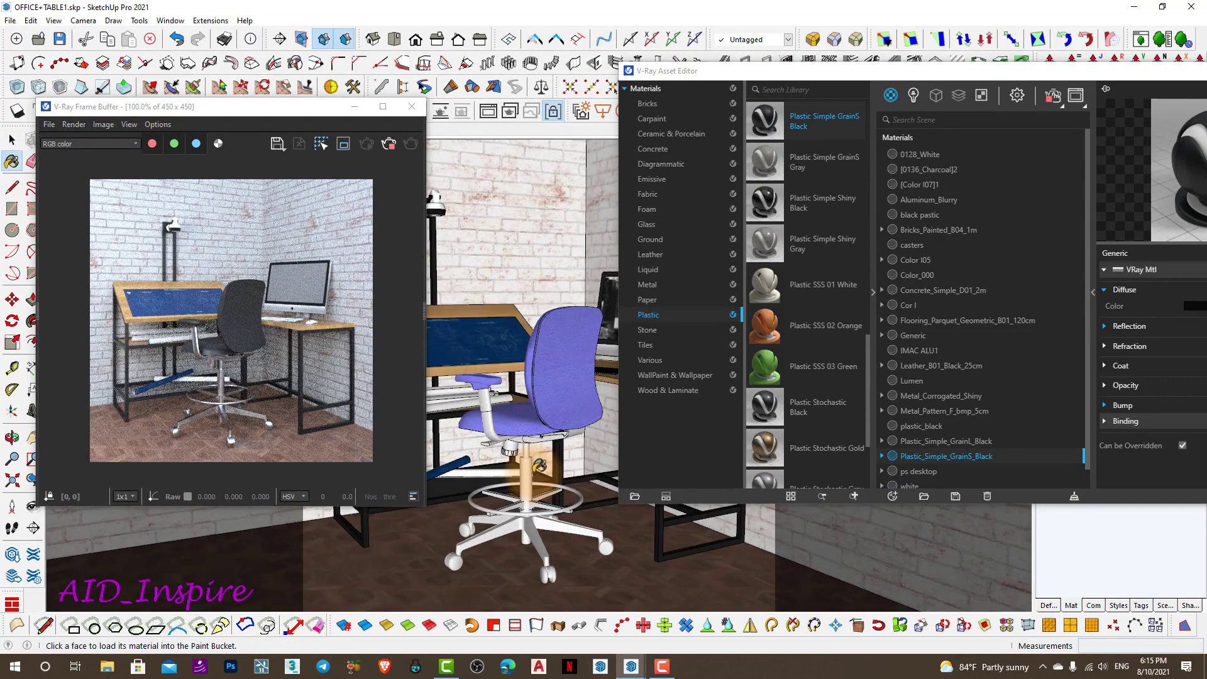
left_click(530, 478, "alt")
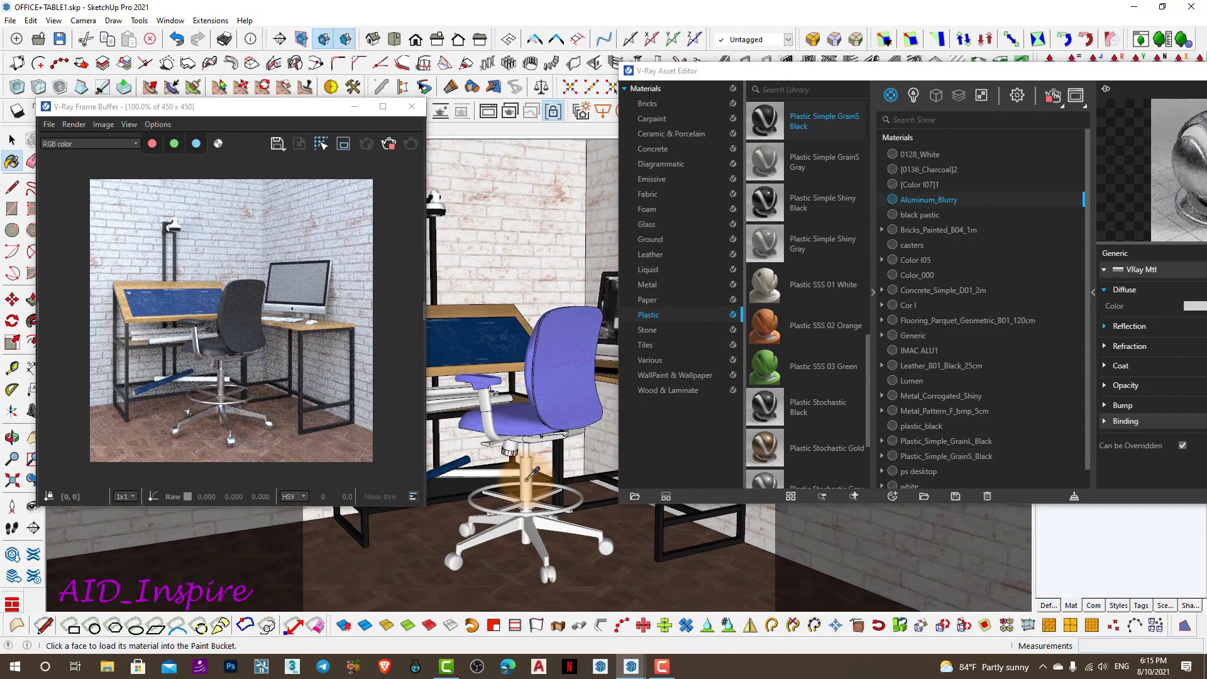
left_click_drag(712, 74, 513, 117)
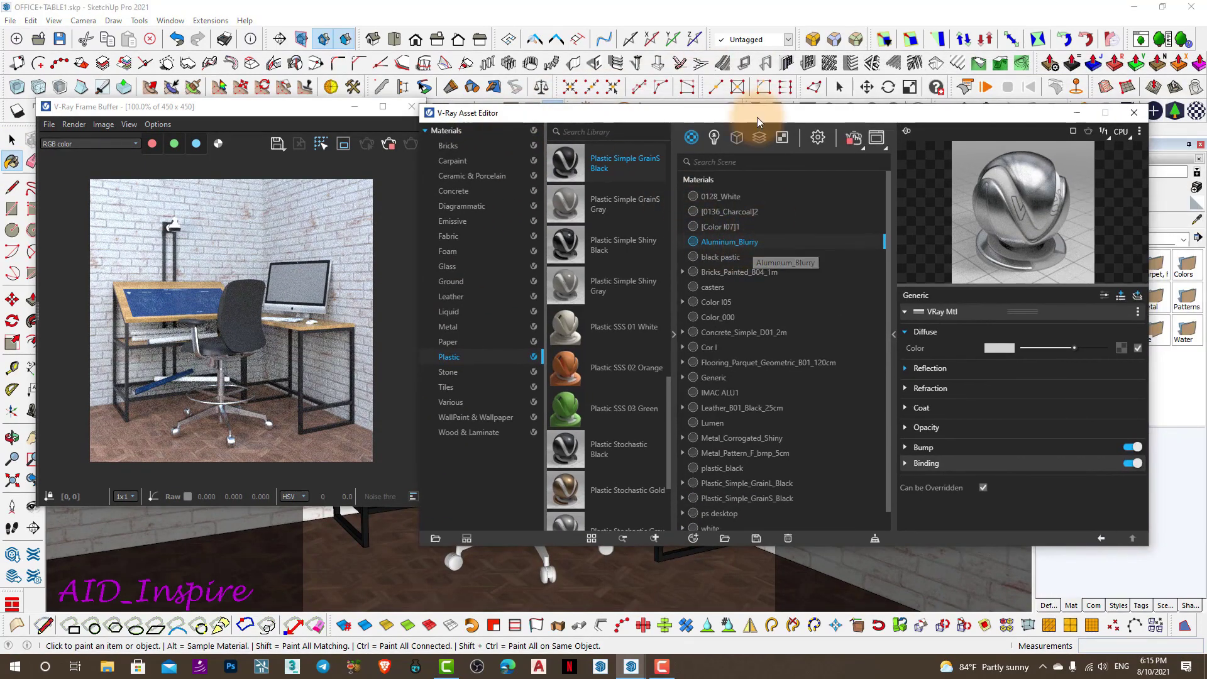
left_click_drag(757, 112, 844, 138)
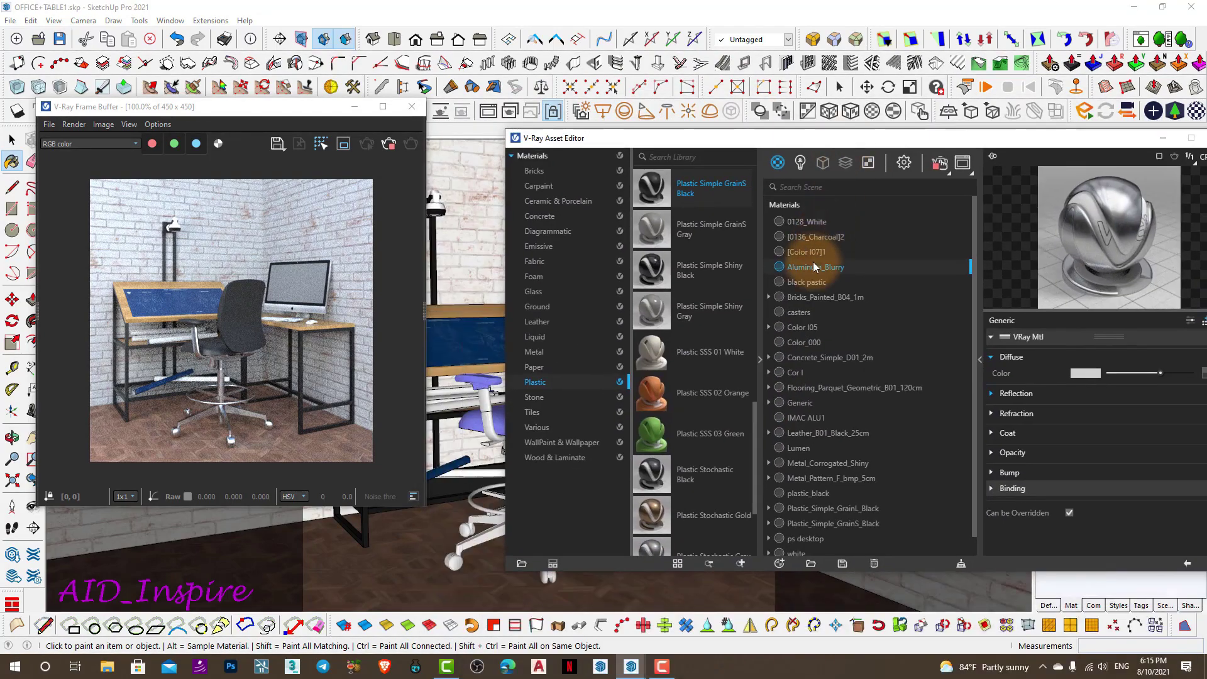
Replace Aluminum_Blurry throughout the scene so the chair base turns black plastic
right_click(814, 270)
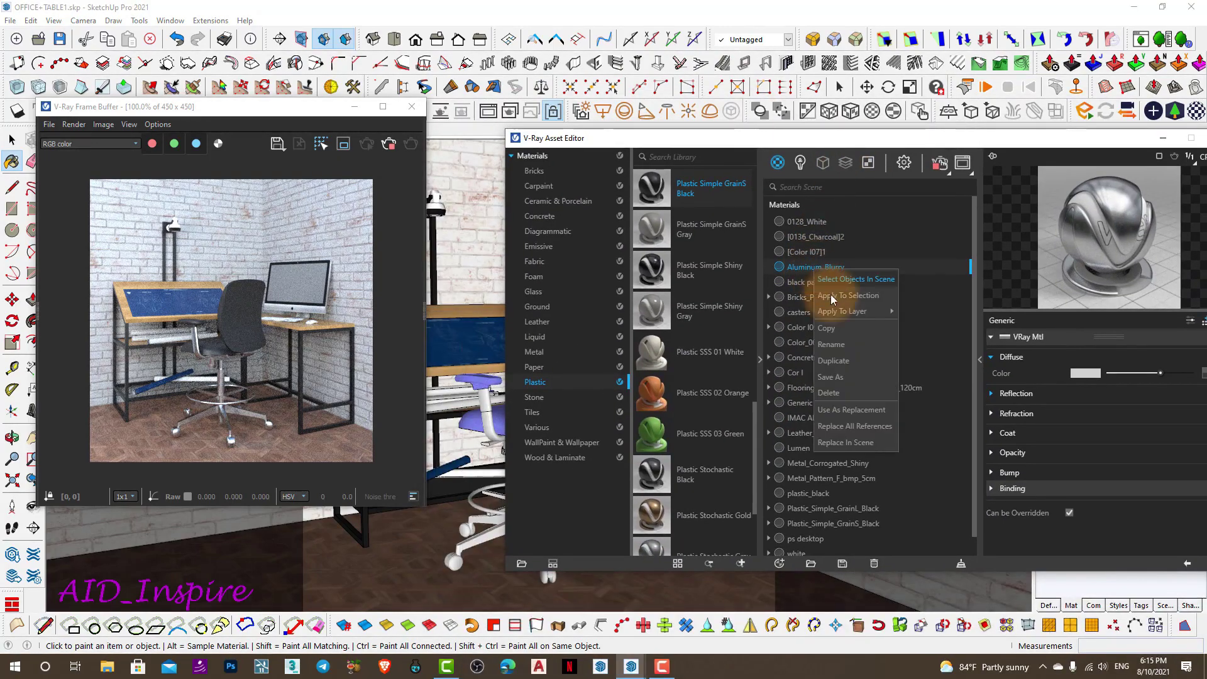
left_click(870, 443)
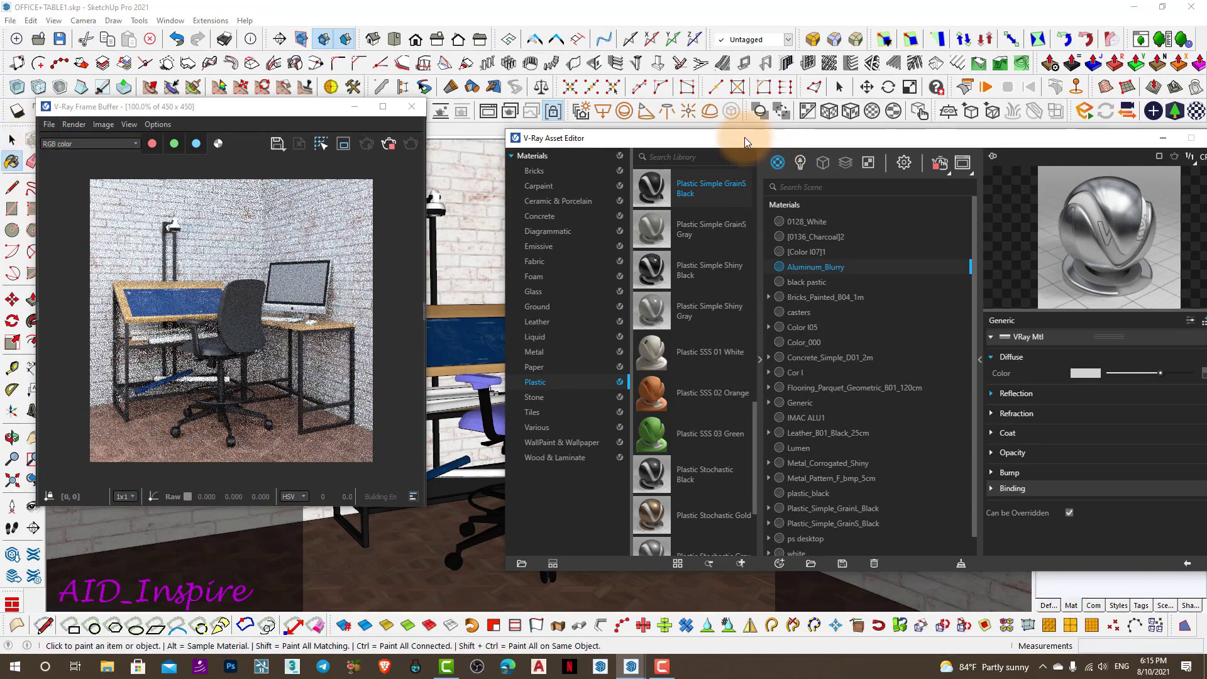
left_click_drag(744, 138, 818, 87)
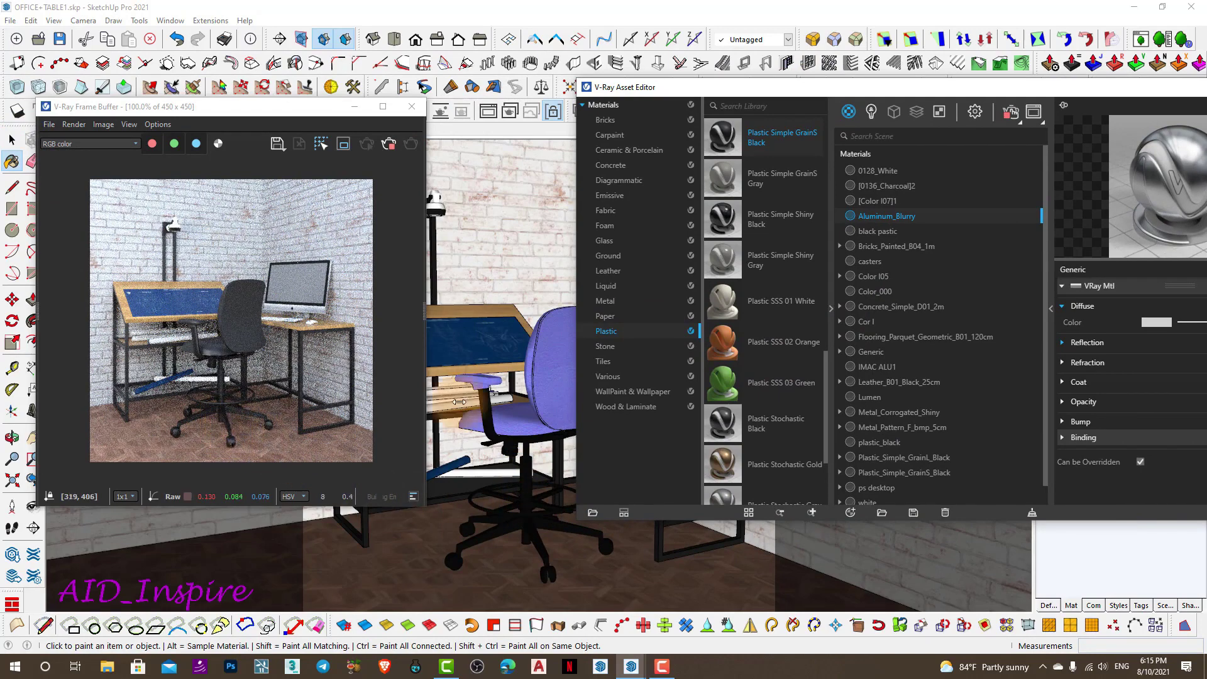
left_click_drag(781, 89, 723, 91)
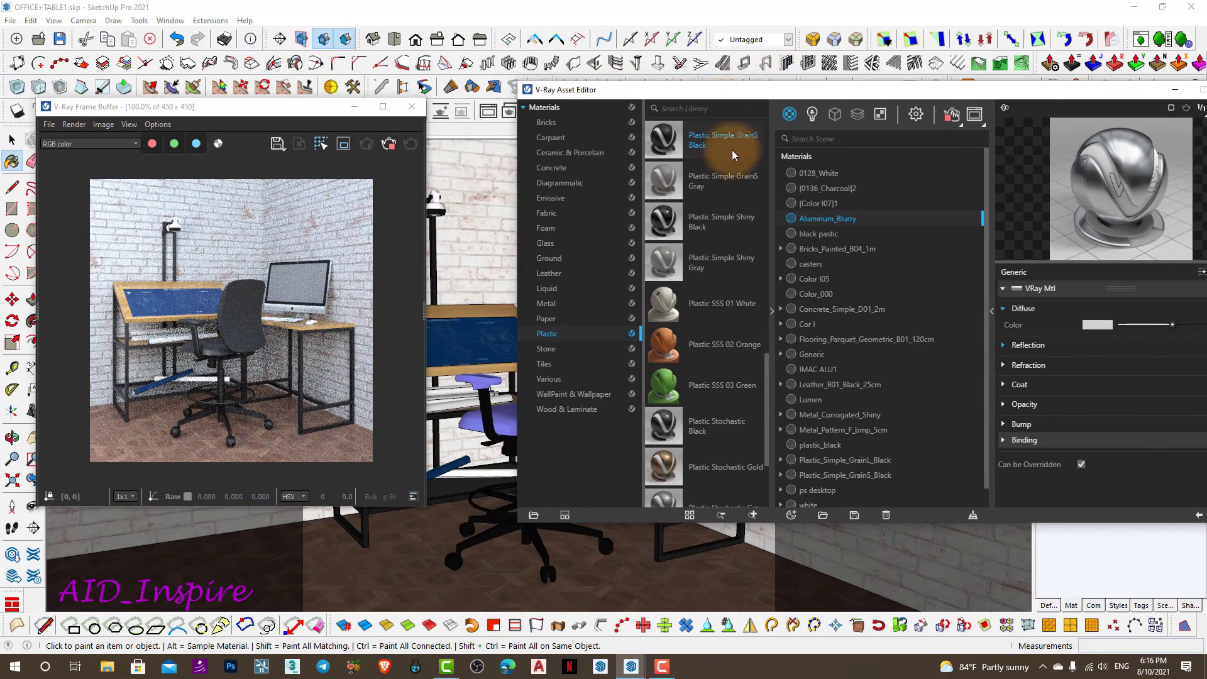
Sample the chair base to load Plastic_Simple_GrainS_Black in the Asset Editor
left_click(11, 161)
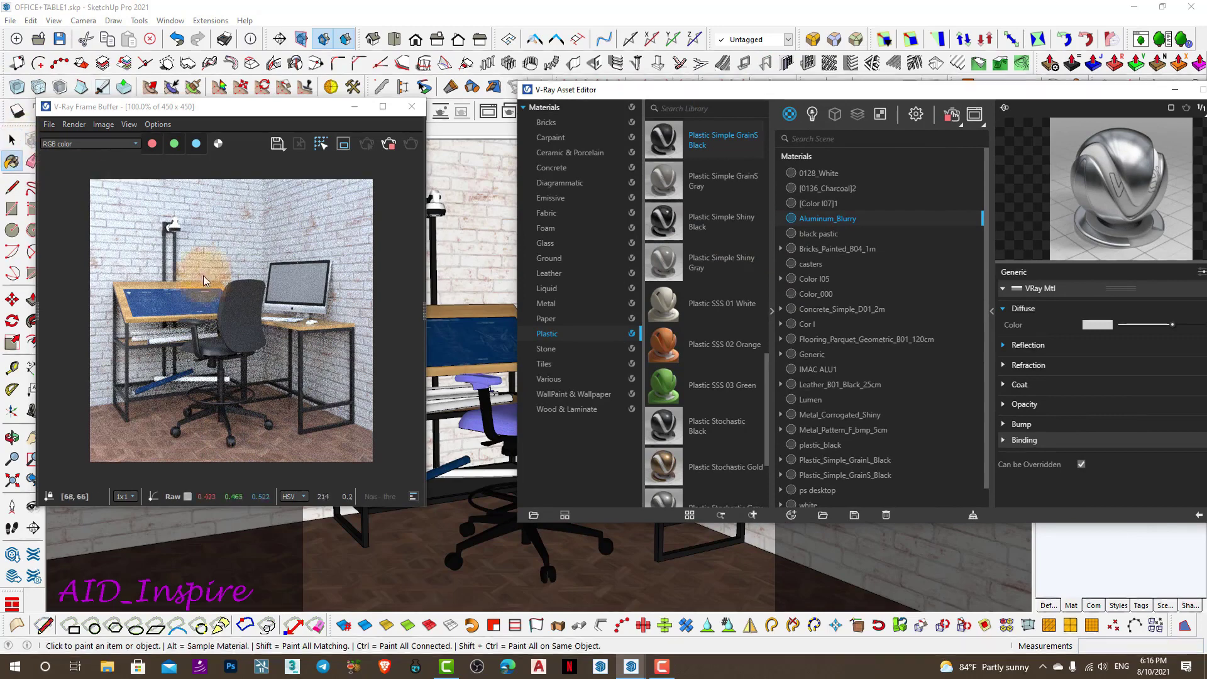
left_click(559, 115)
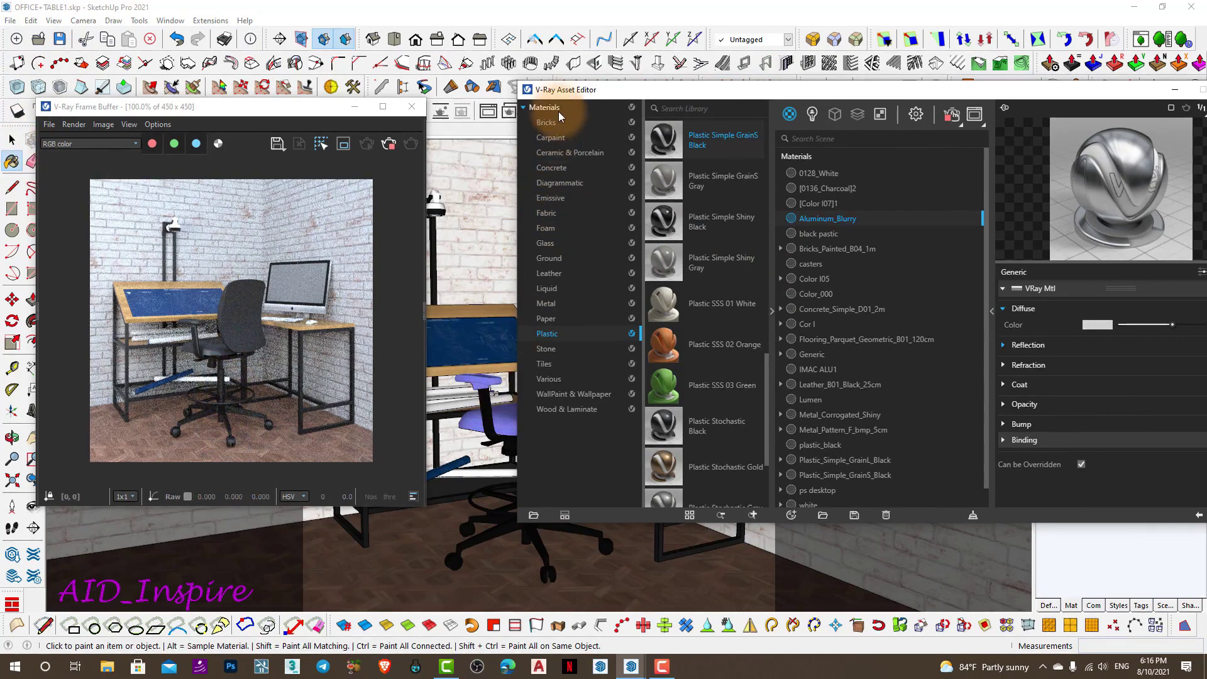
left_click_drag(546, 94, 628, 92)
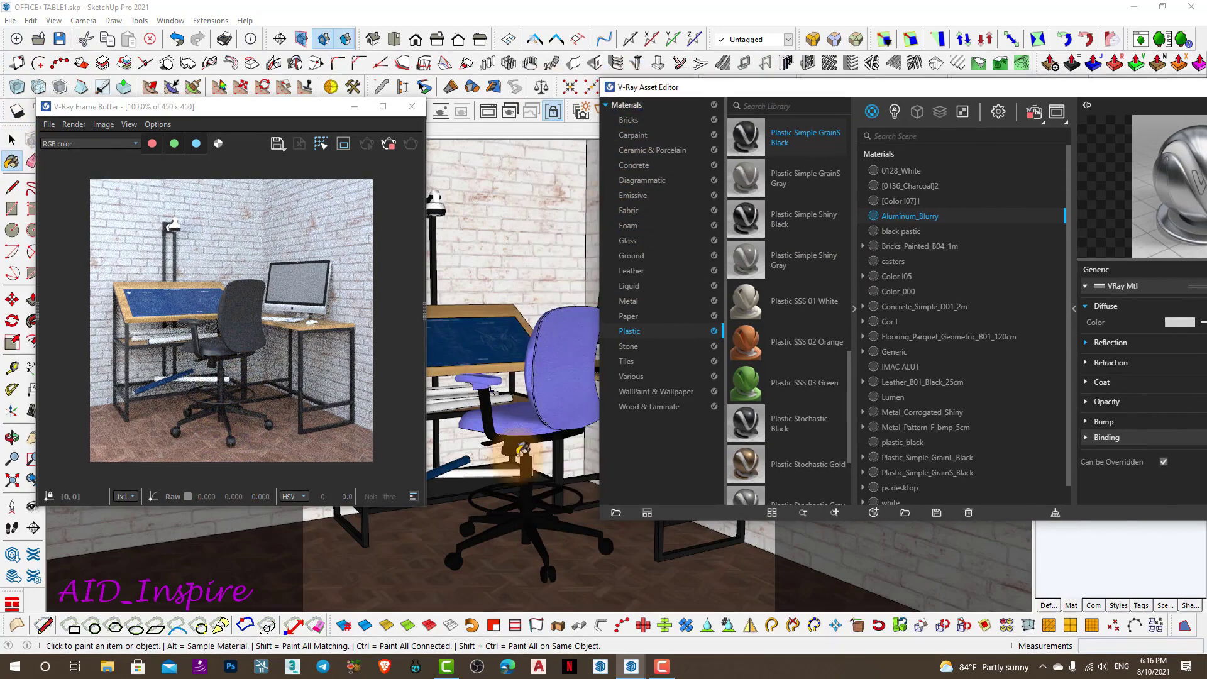
middle_click(522, 500)
middle_click_drag(522, 500, 534, 491)
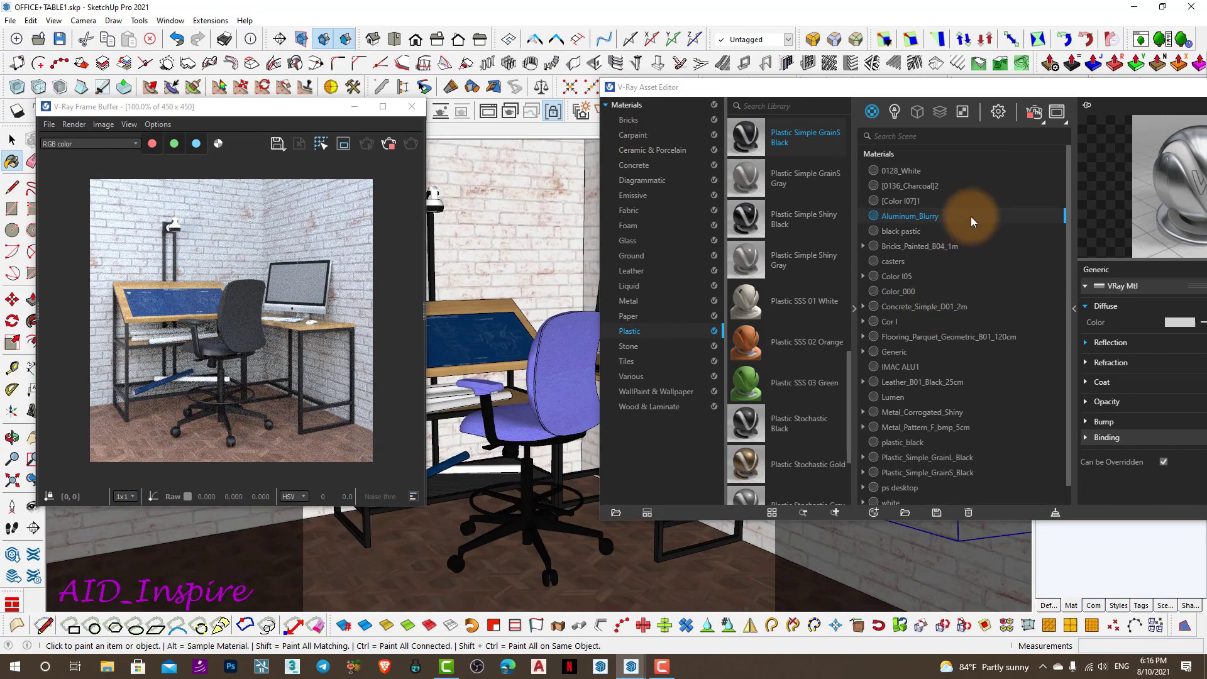
key("alt")
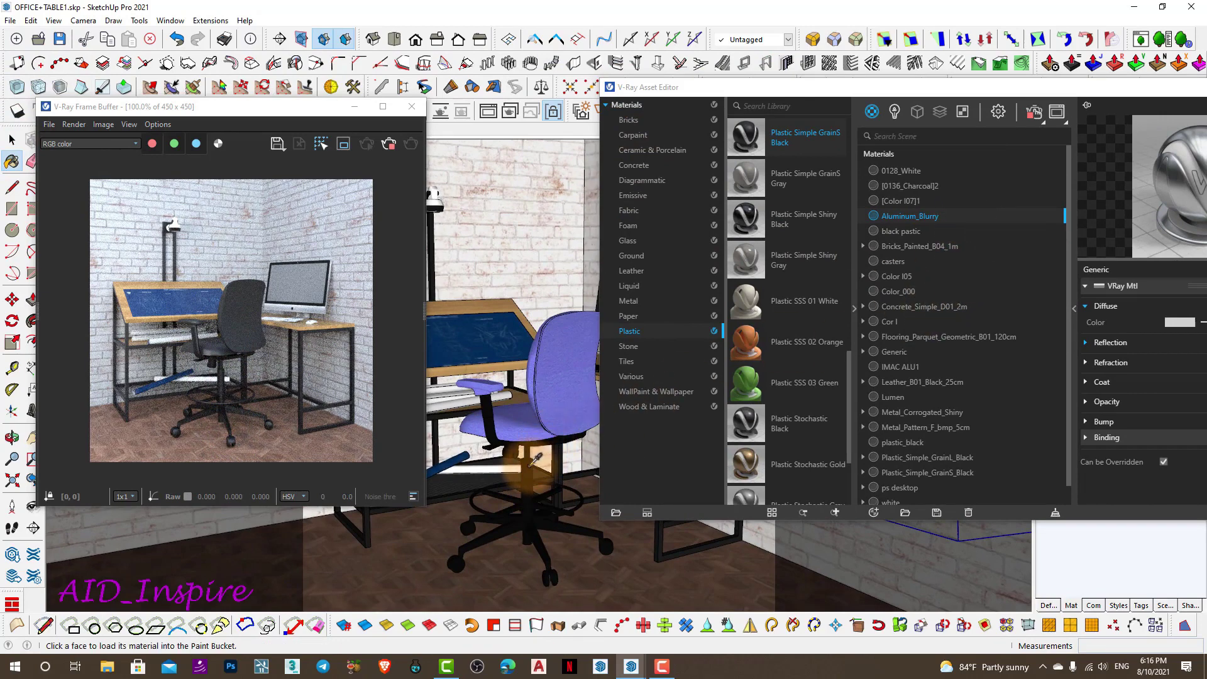
left_click(535, 460, "alt")
left_click_drag(971, 89, 873, 92)
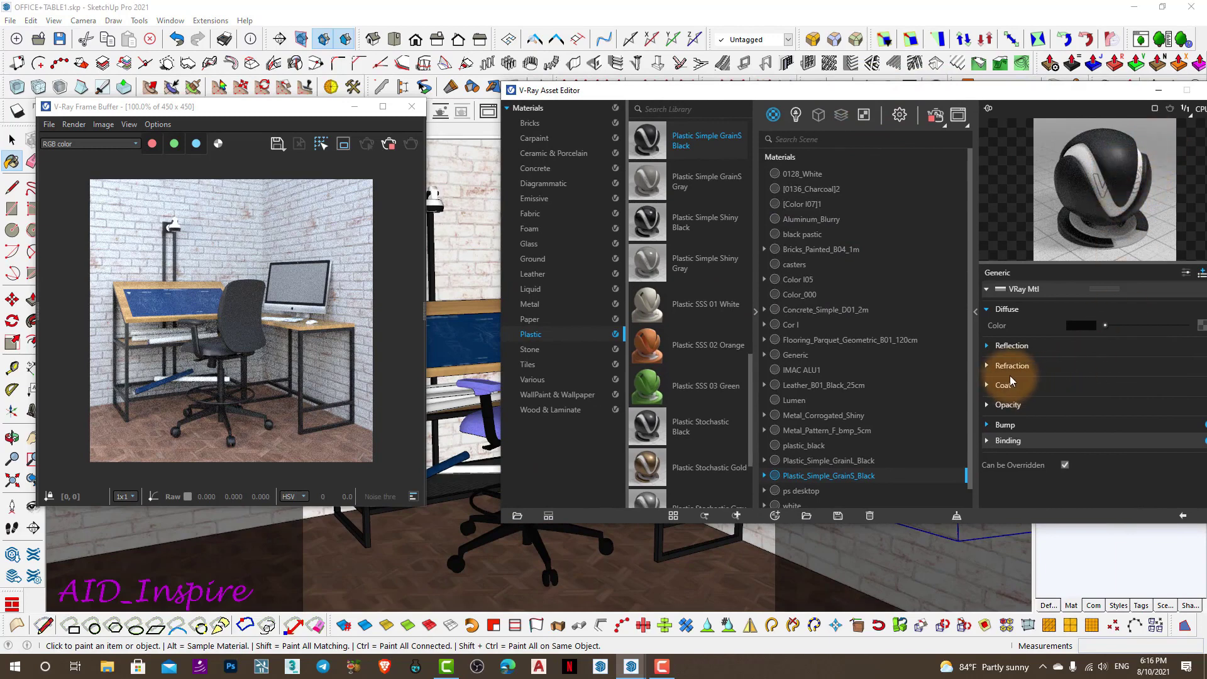
Lower Plastic_Simple_GrainS_Black's reflection colour from white to light grey
left_click_drag(952, 93, 896, 74)
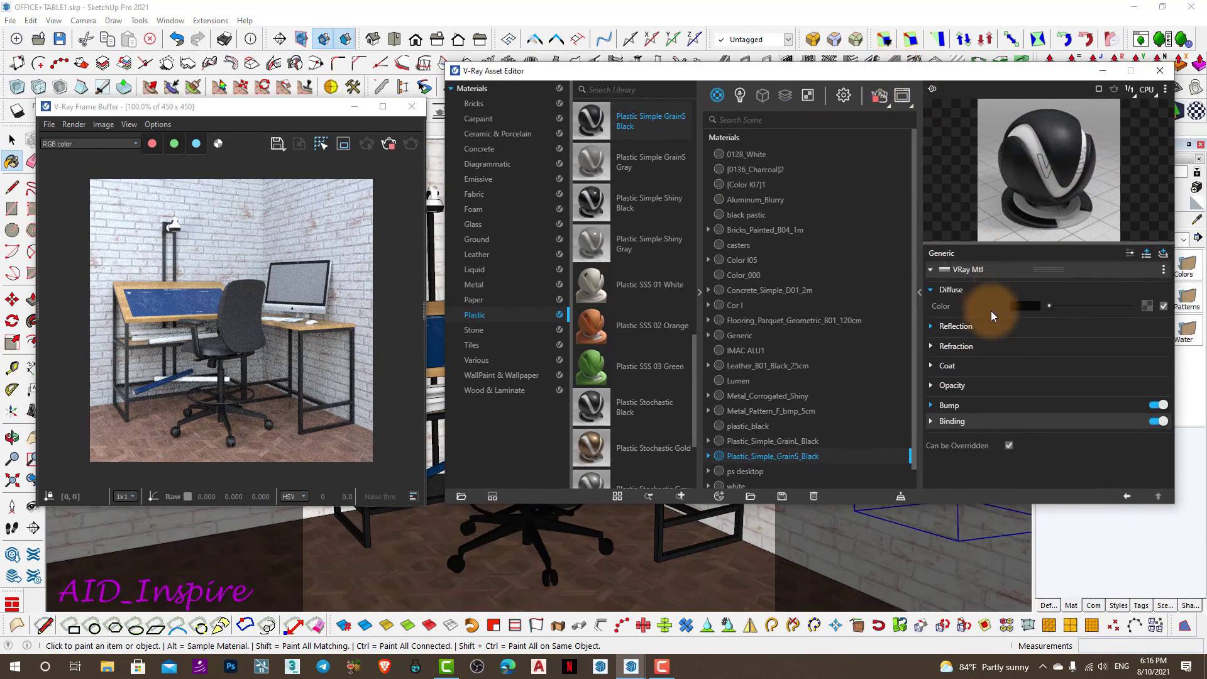
left_click(935, 329)
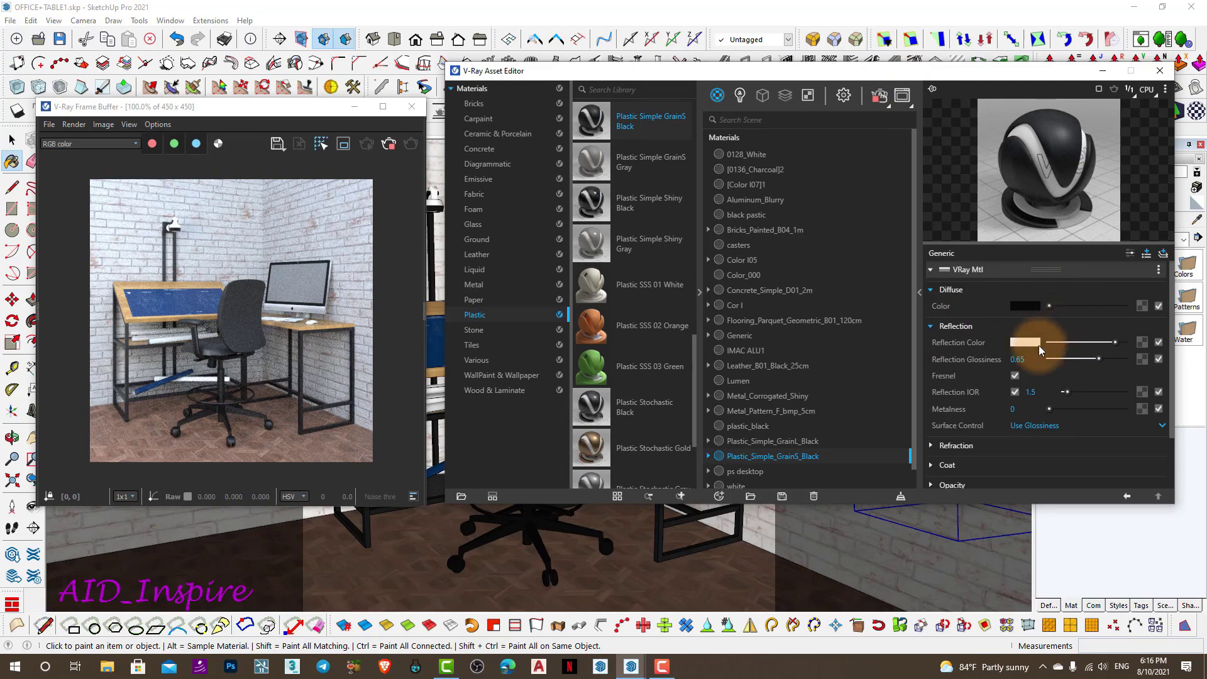
left_click_drag(1116, 343, 1087, 342)
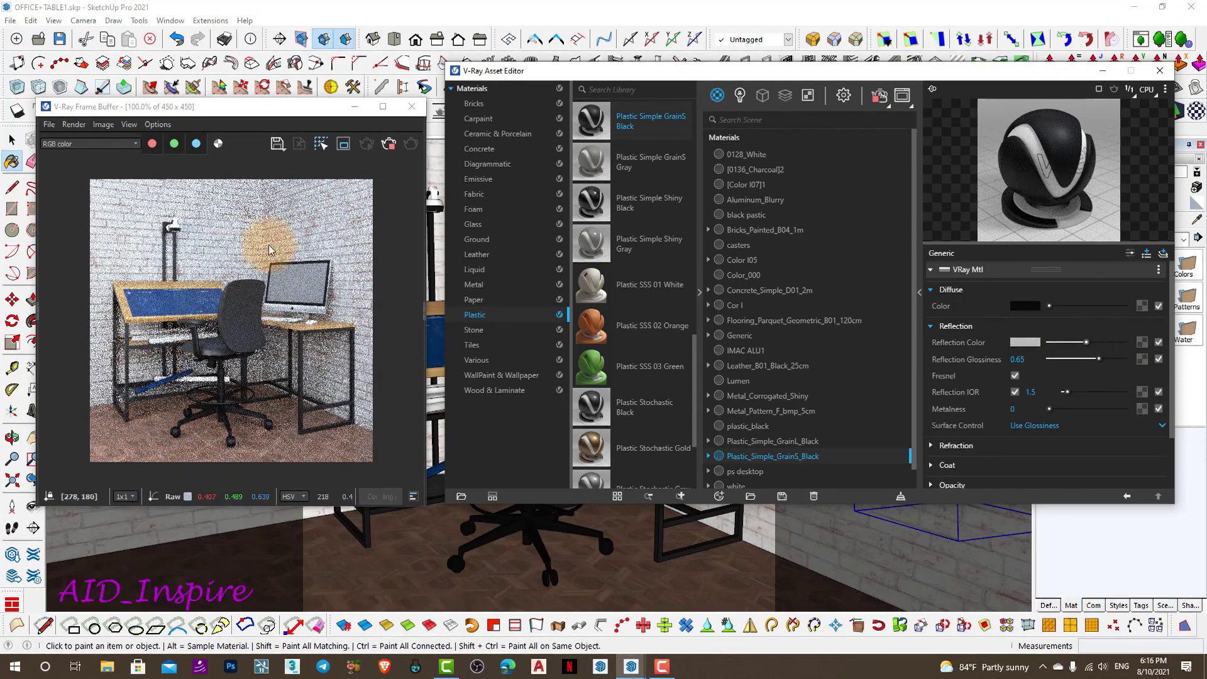
left_click_drag(273, 119, 254, 119)
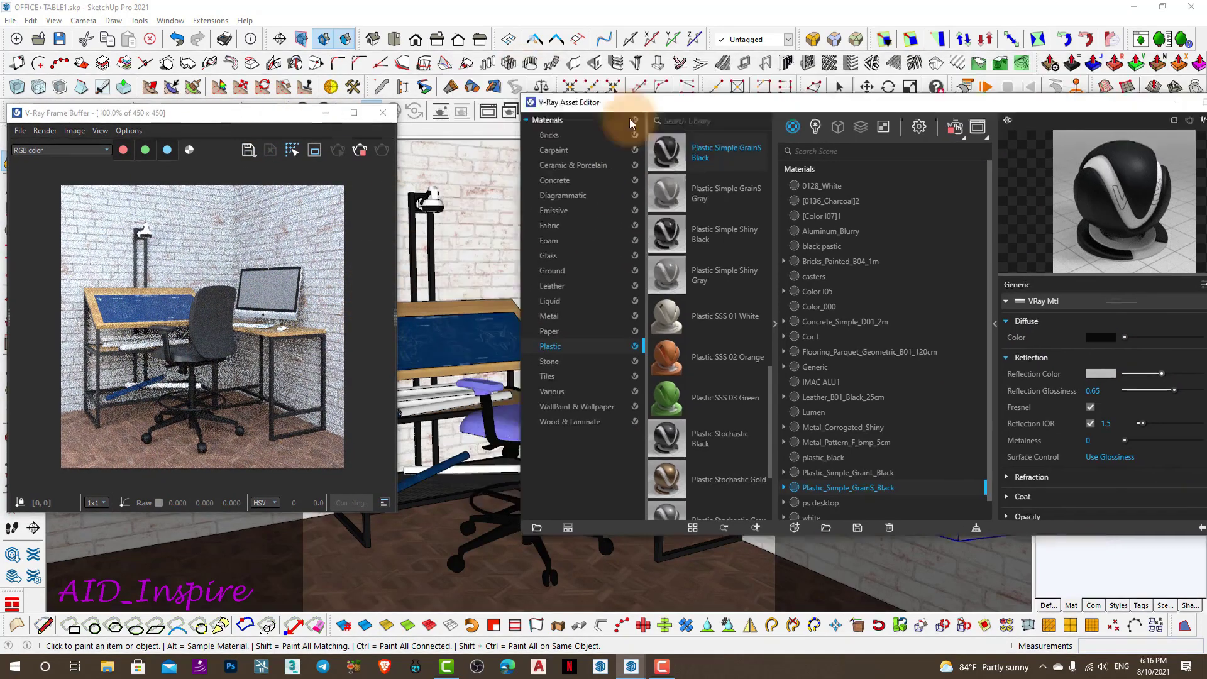
left_click_drag(623, 71, 602, 402)
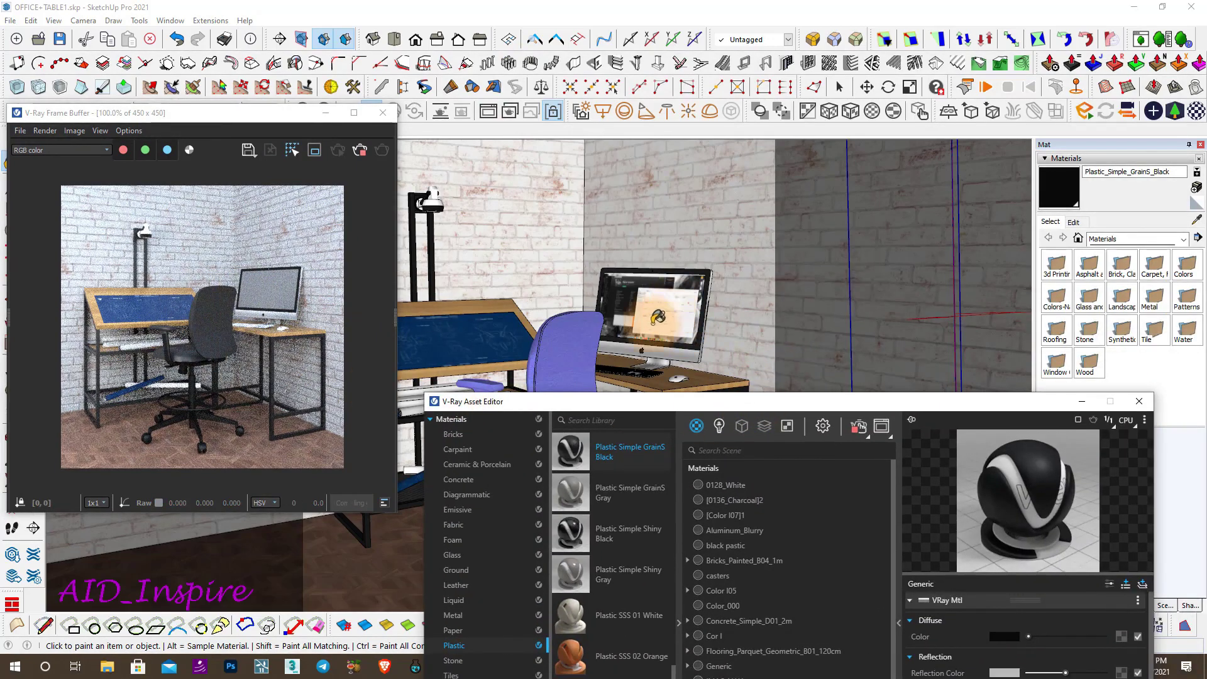
Zoom in on the monitor and sample its screen's ps desktop material
scroll(658, 317, "up", 2)
scroll(658, 317, "up", 2)
scroll(658, 318, "up", 2)
scroll(658, 318, "up", 1)
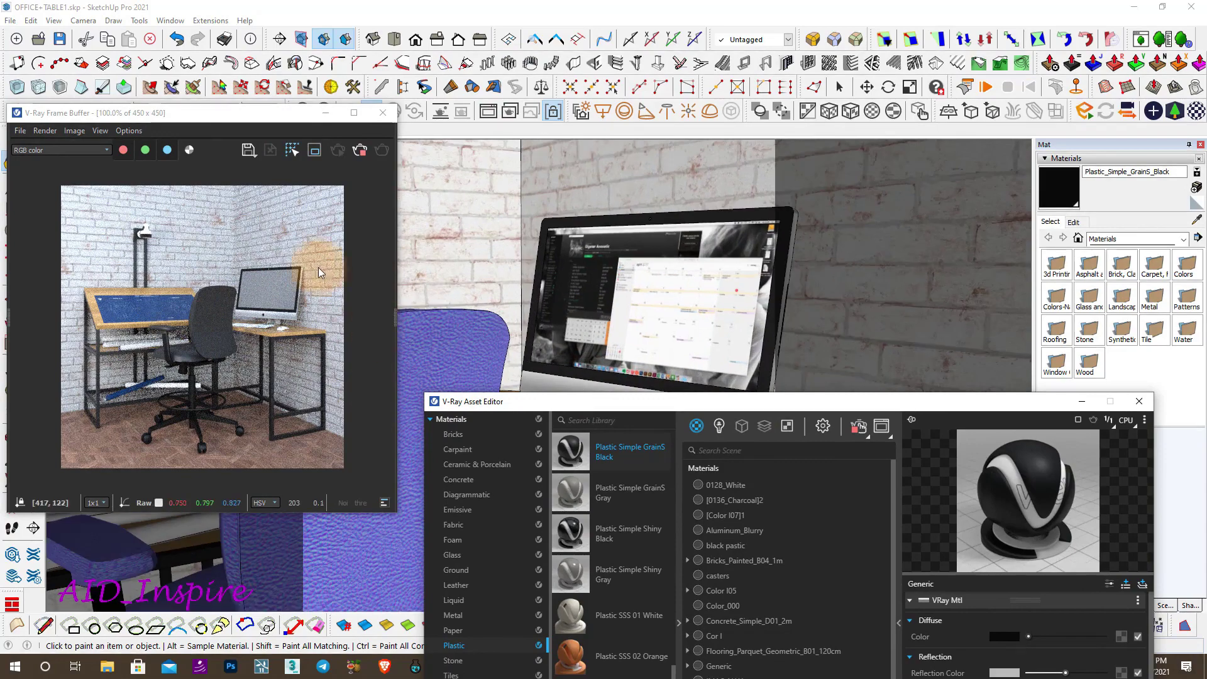
mouse_move(622, 405)
left_mouse_down()
mouse_move(836, 472)
mouse_move(283, 162)
left_mouse_up()
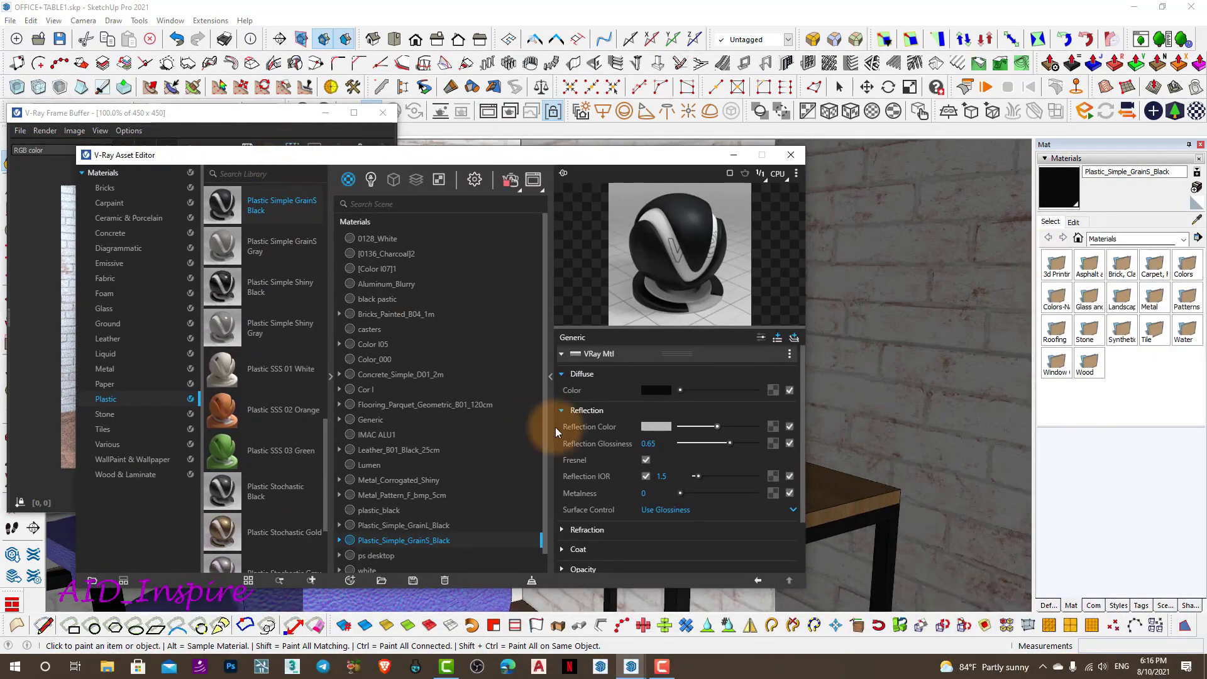
left_click(331, 377)
mouse_move(414, 161)
left_mouse_down()
mouse_move(908, 218)
mouse_move(905, 205)
left_mouse_up()
middle_click_drag(616, 355, 836, 478)
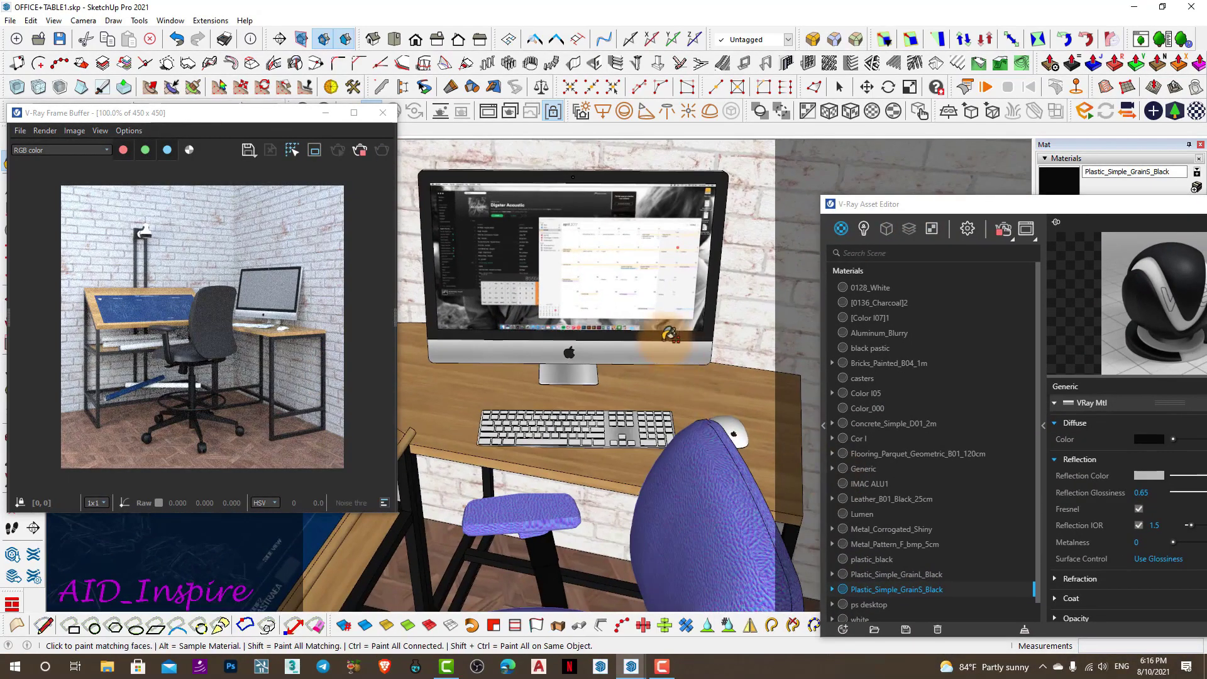
middle_click_drag(670, 333, 588, 334)
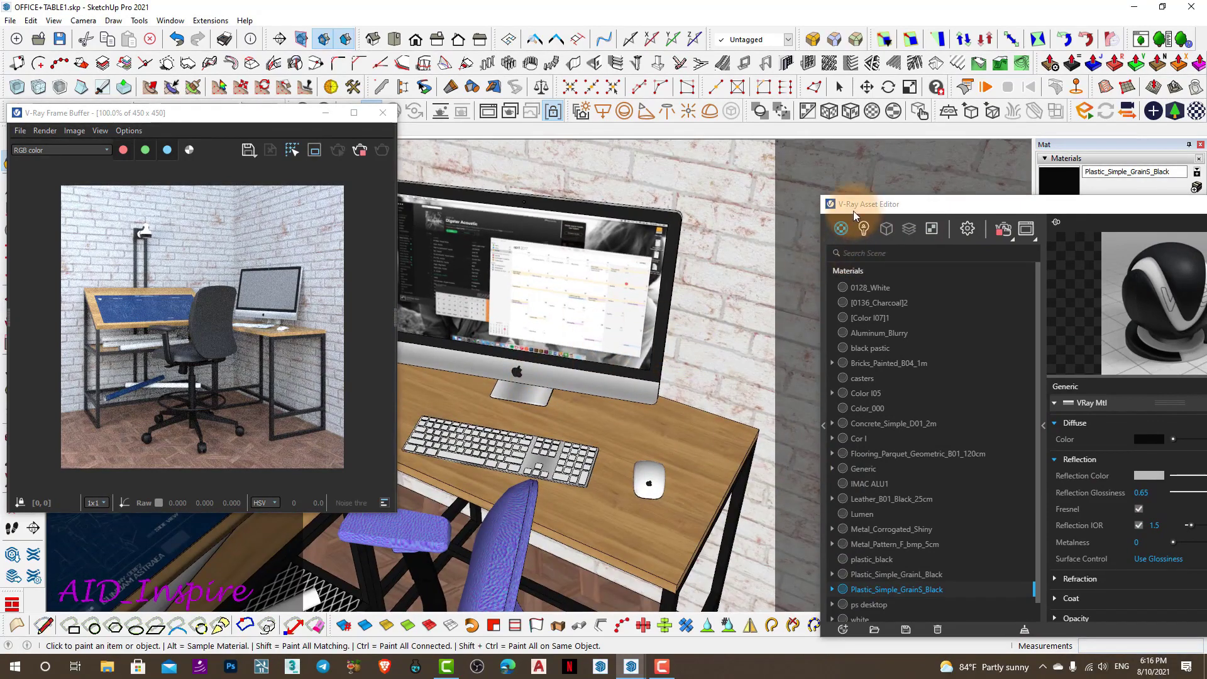
left_click_drag(854, 214, 742, 242)
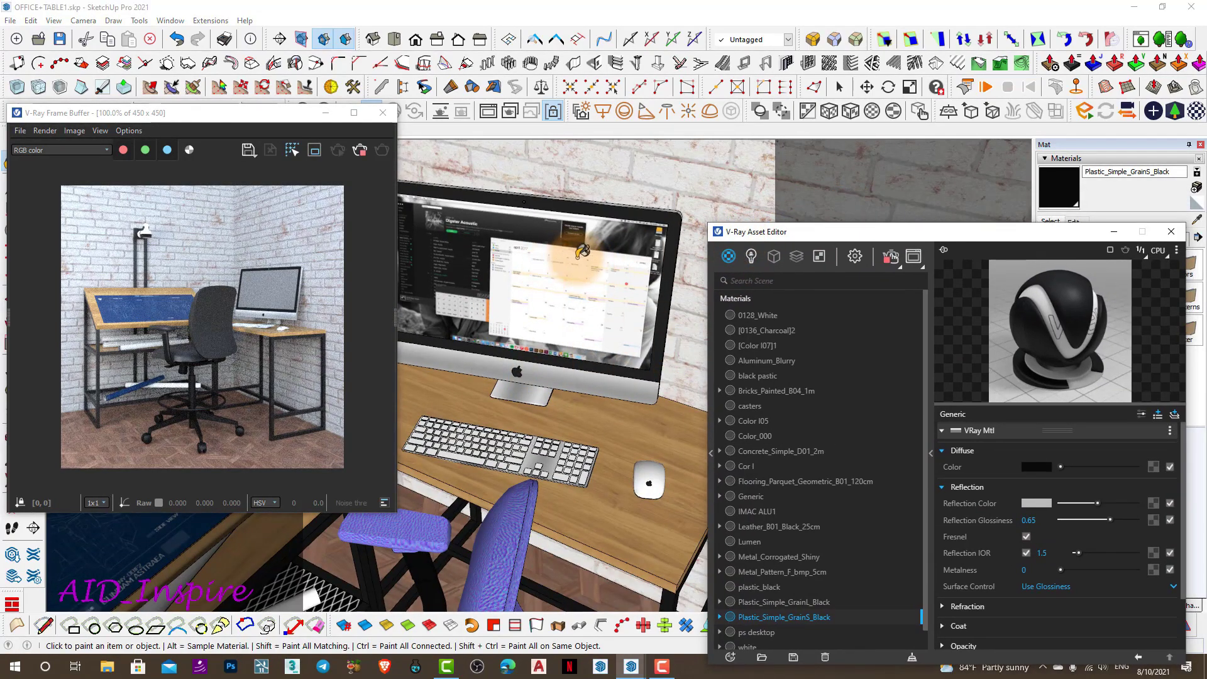
middle_click_drag(579, 252, 604, 239)
left_click(629, 239, "alt")
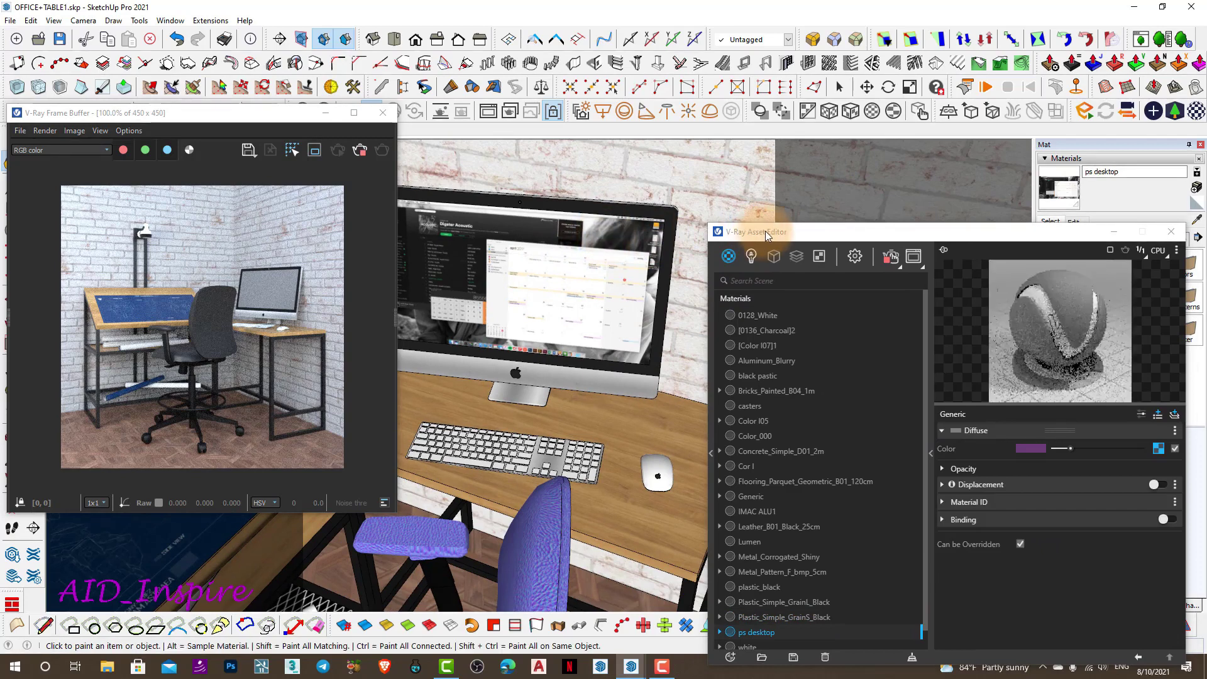
Open the ps desktop screenshot texture in an external image editor
left_click_drag(766, 232, 457, 265)
left_click(1075, 223)
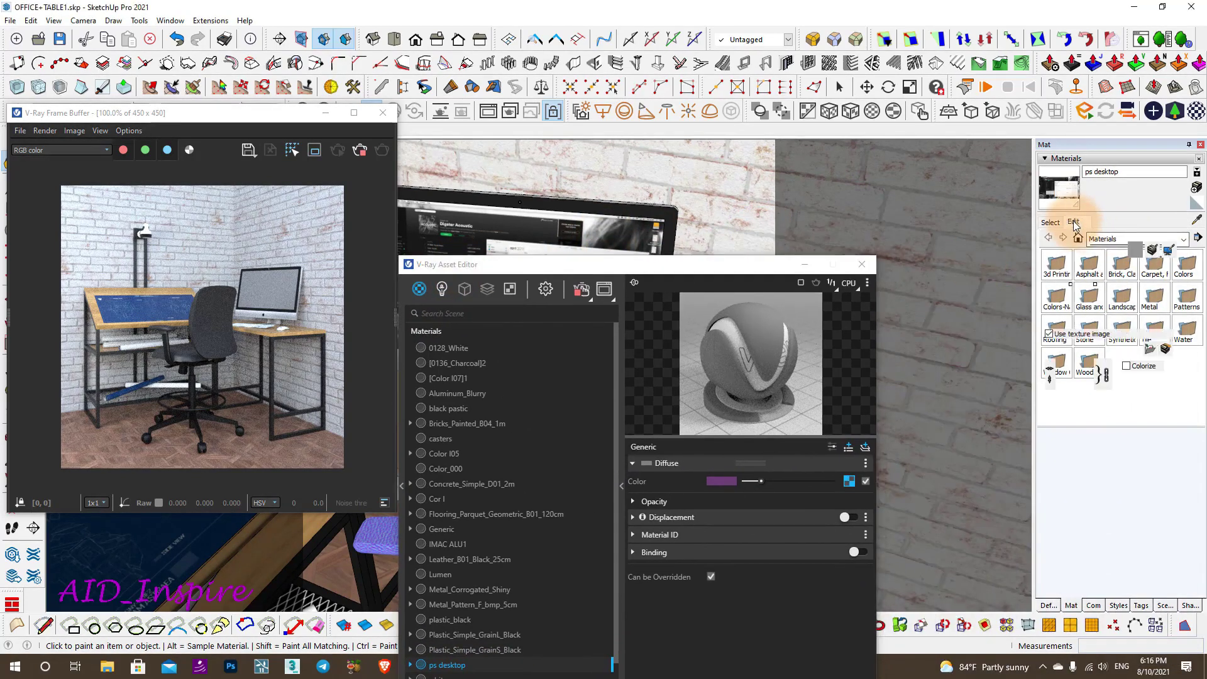
left_click(1167, 350)
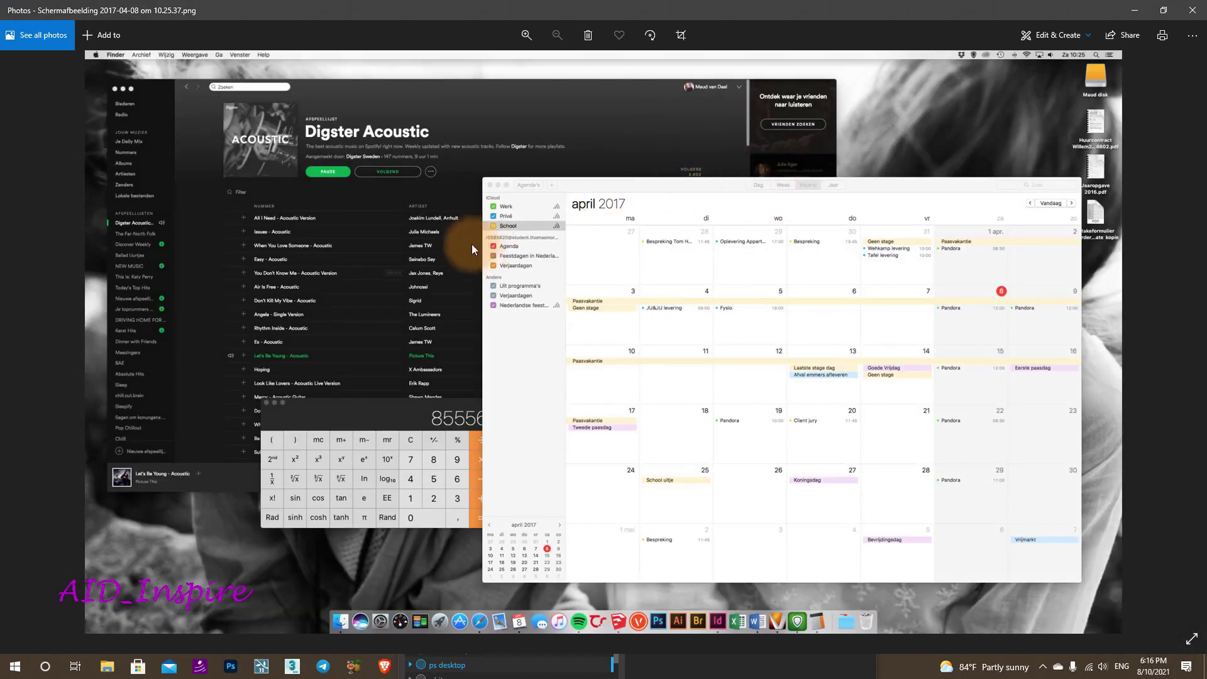
Save a copy of the screenshot PNG to the Desktop and close Photos
left_click(1193, 36)
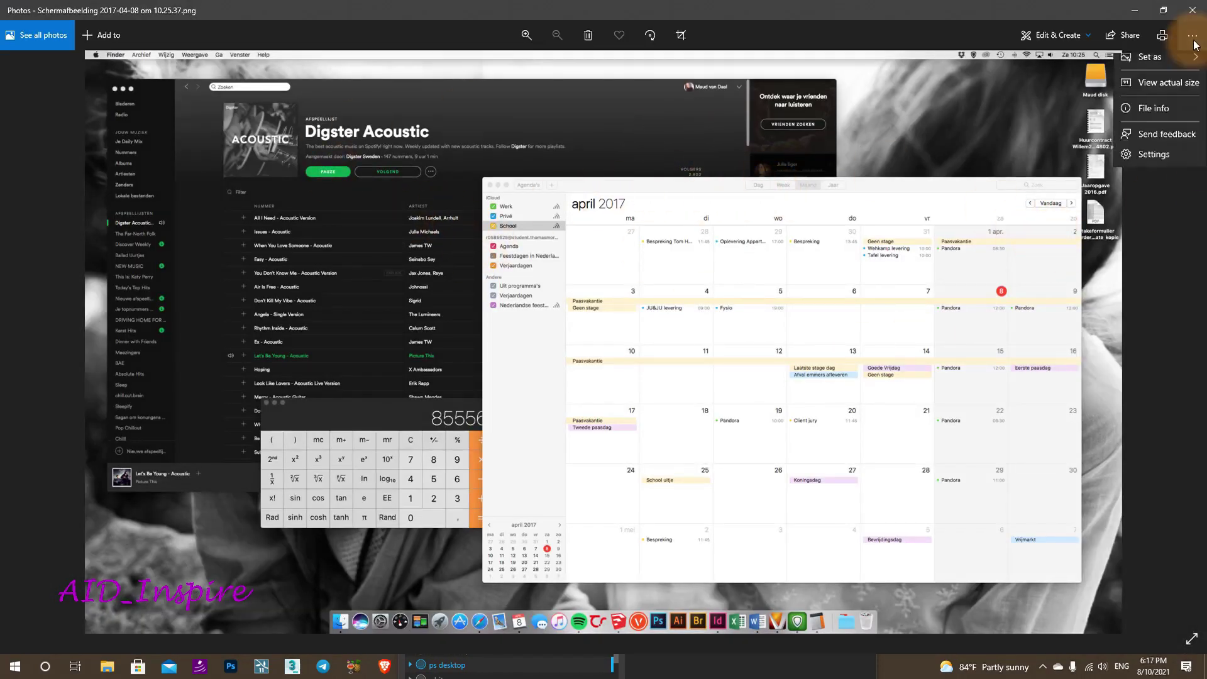
left_click(1183, 84)
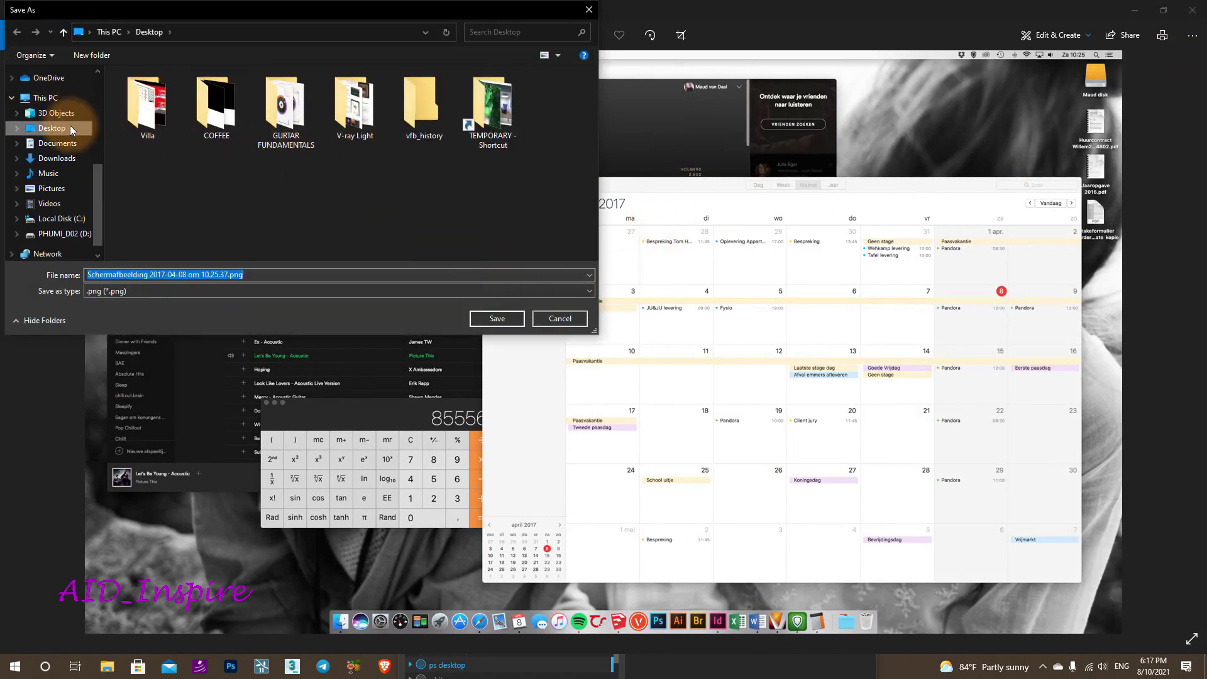
left_click(70, 128)
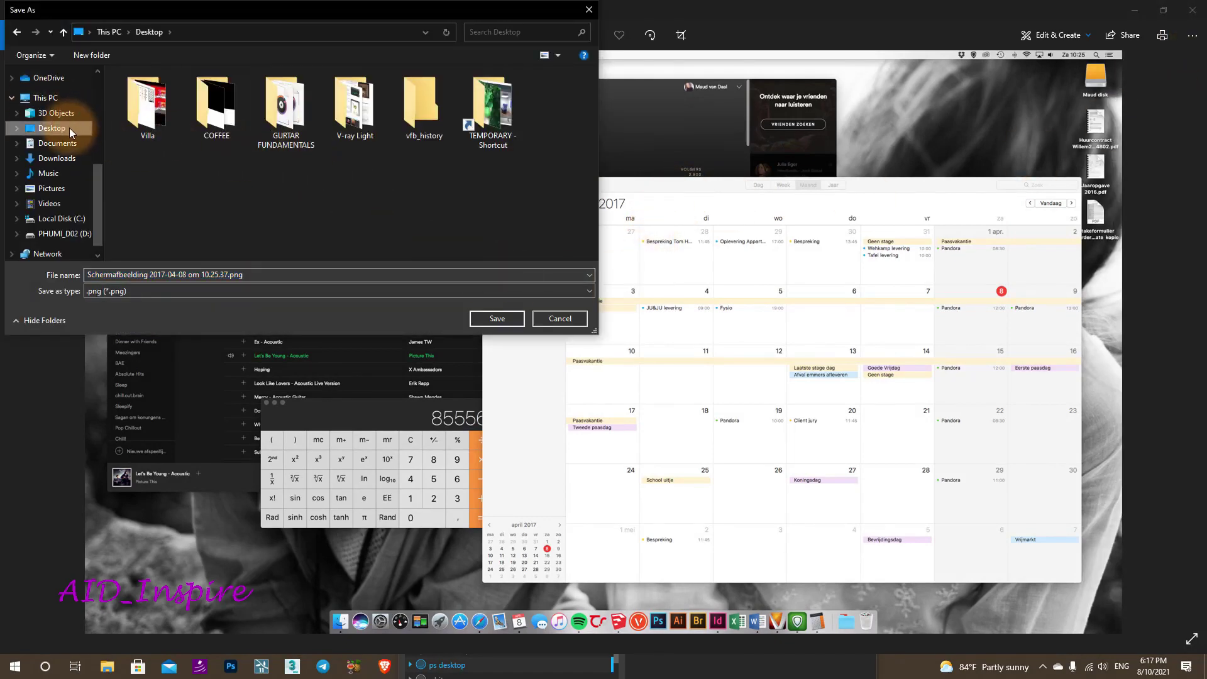
left_click(511, 319)
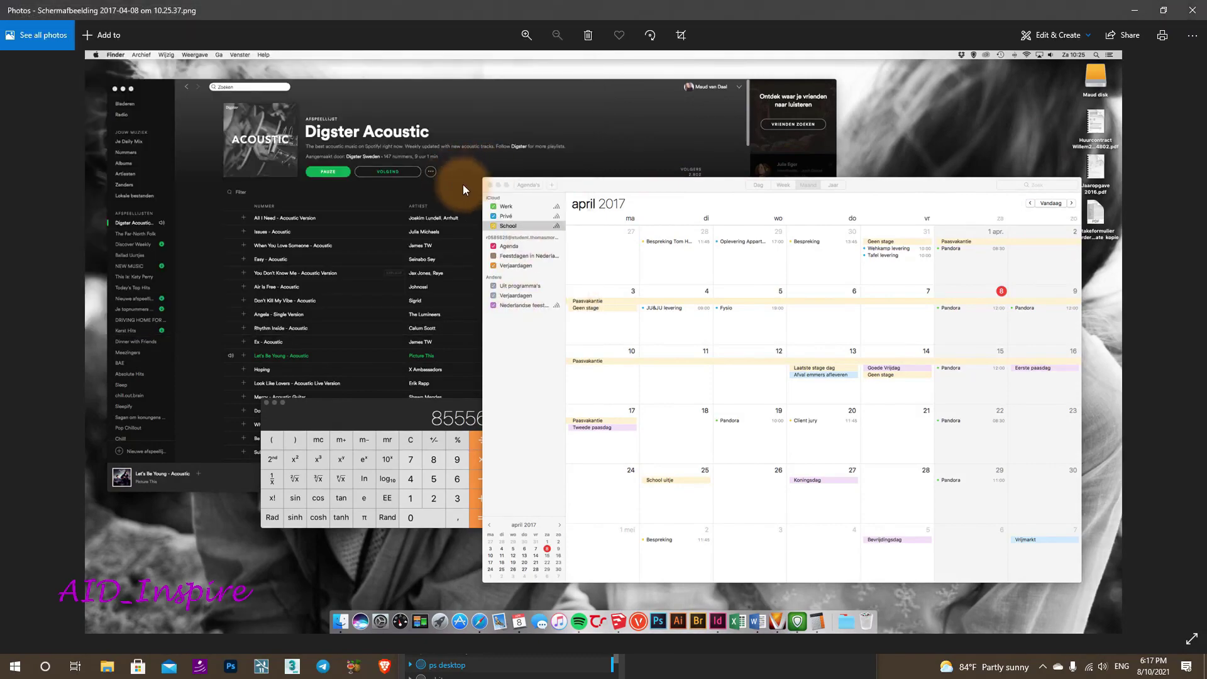
left_click(1196, 17)
Frame the monitor in view and open the Asset Editor's add-asset material list
left_click_drag(485, 270, 811, 245)
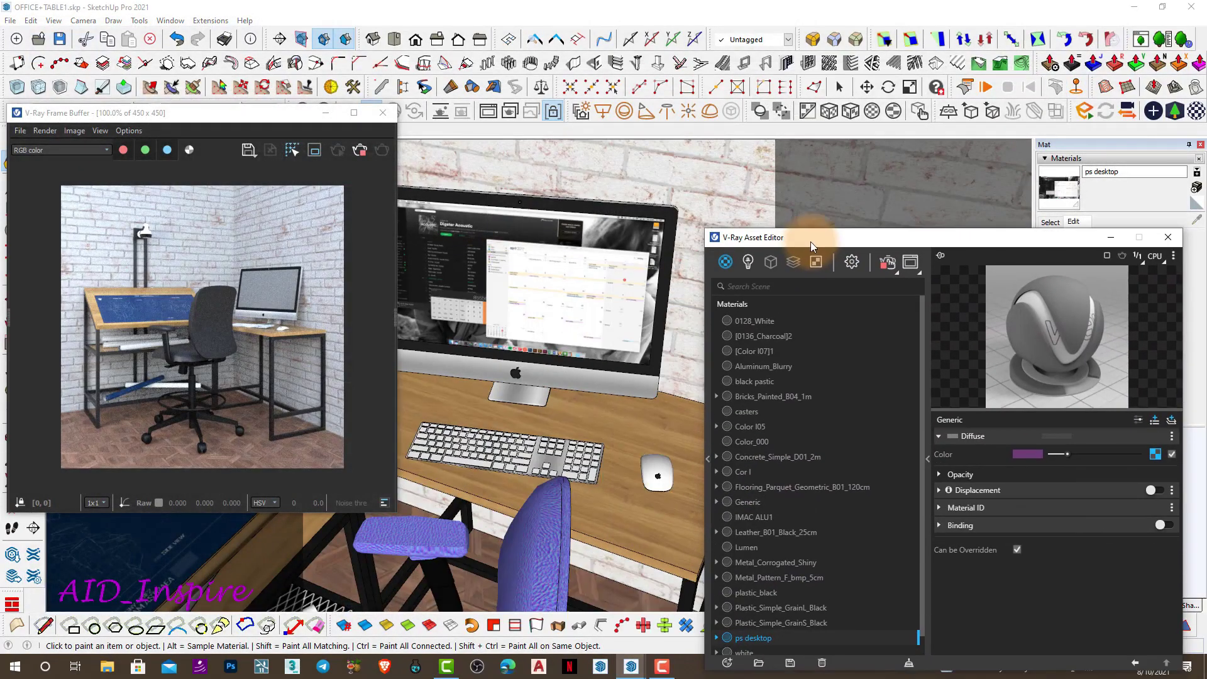
scroll(541, 258, "up", 2)
scroll(540, 258, "up", 2)
scroll(540, 258, "up", 2)
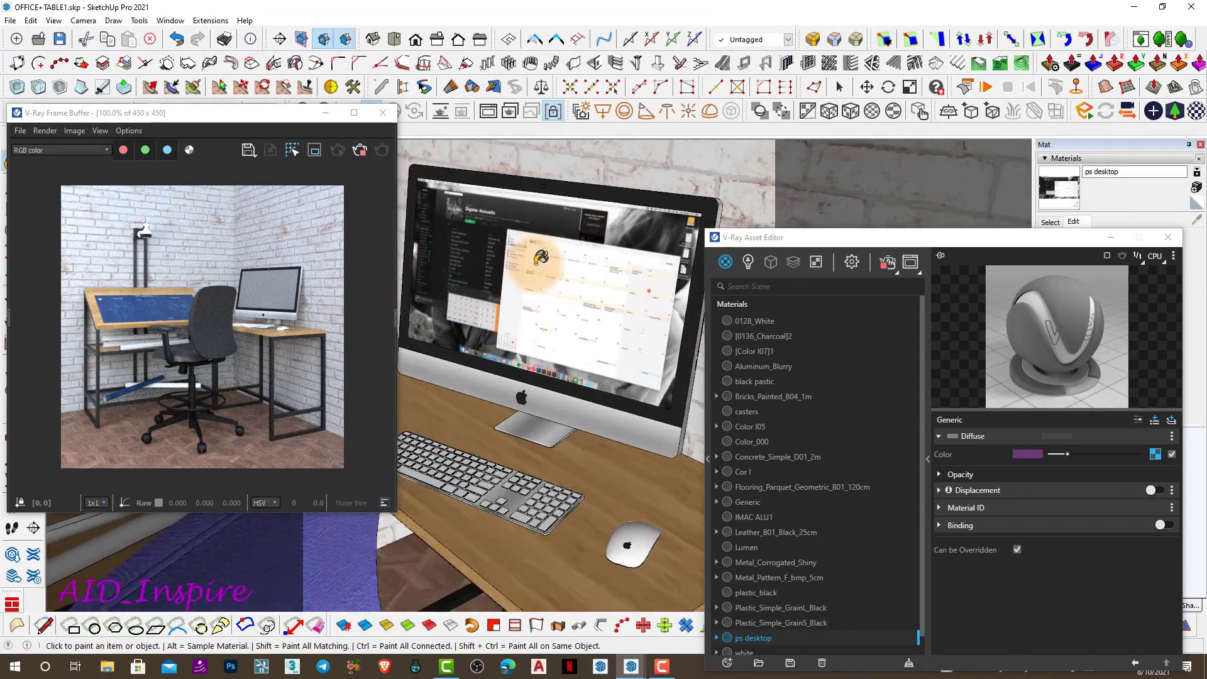
scroll(541, 258, "up", 2)
mouse_move(573, 354)
middle_mouse_down("shift")
mouse_move(566, 340)
mouse_move(631, 302)
middle_mouse_up("shift")
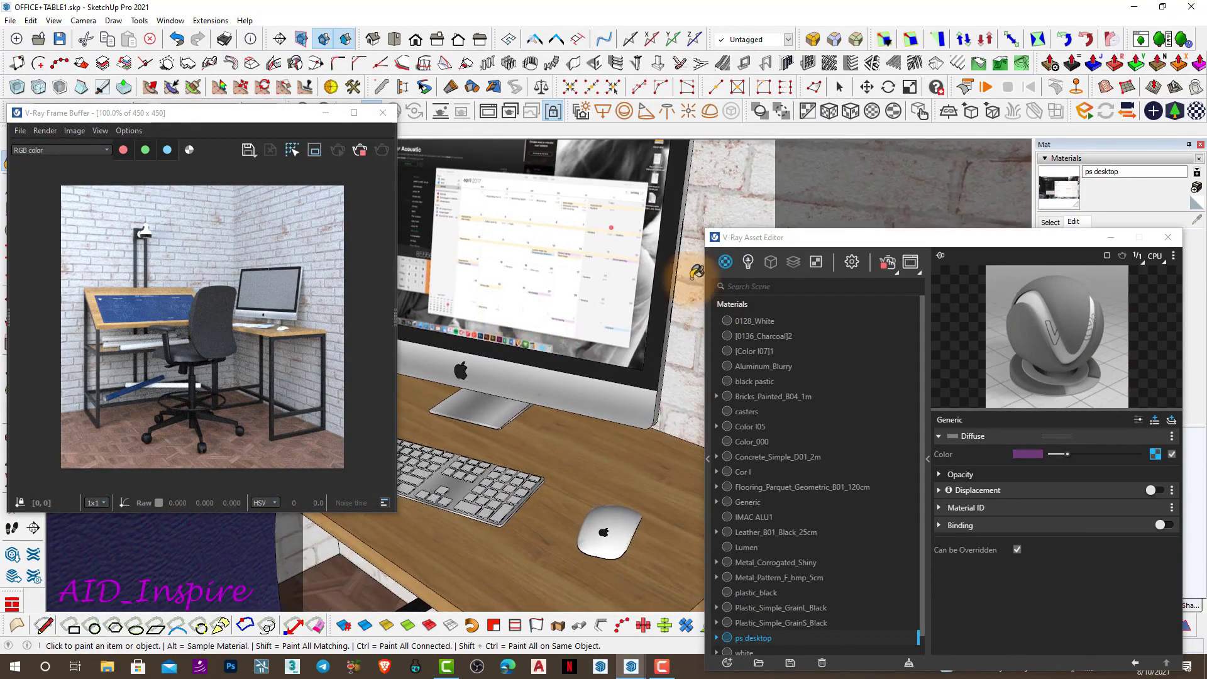
scroll(631, 301, "down", 3)
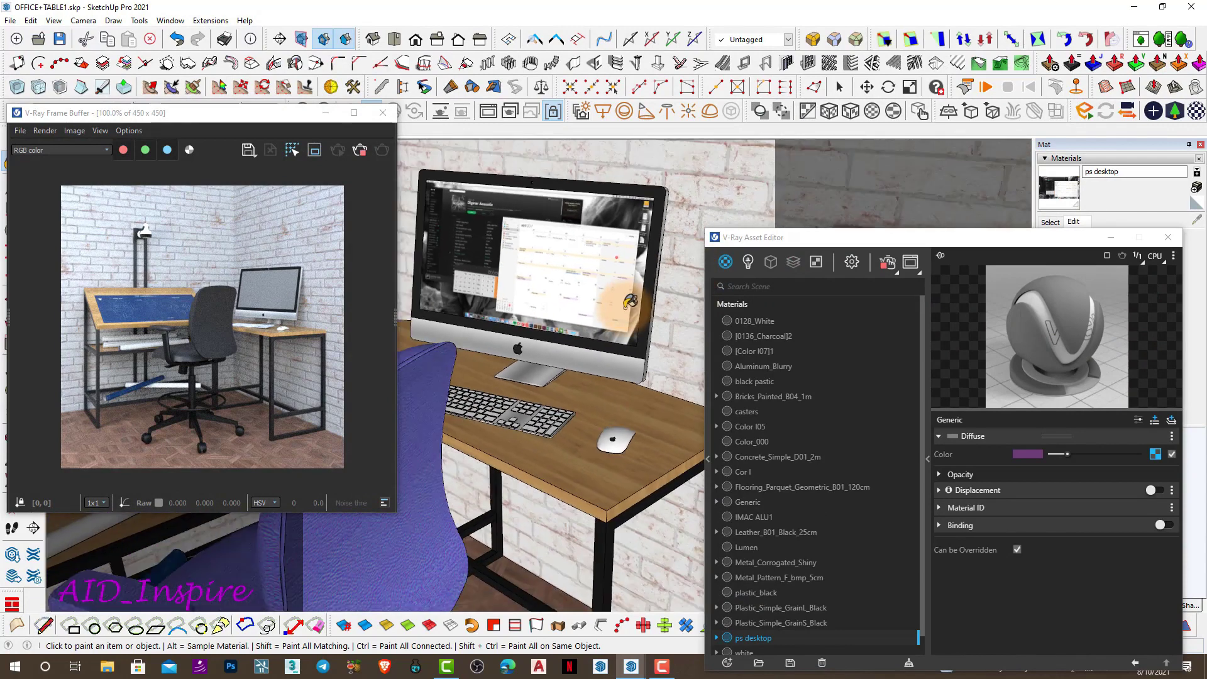
left_click_drag(782, 238, 753, 174)
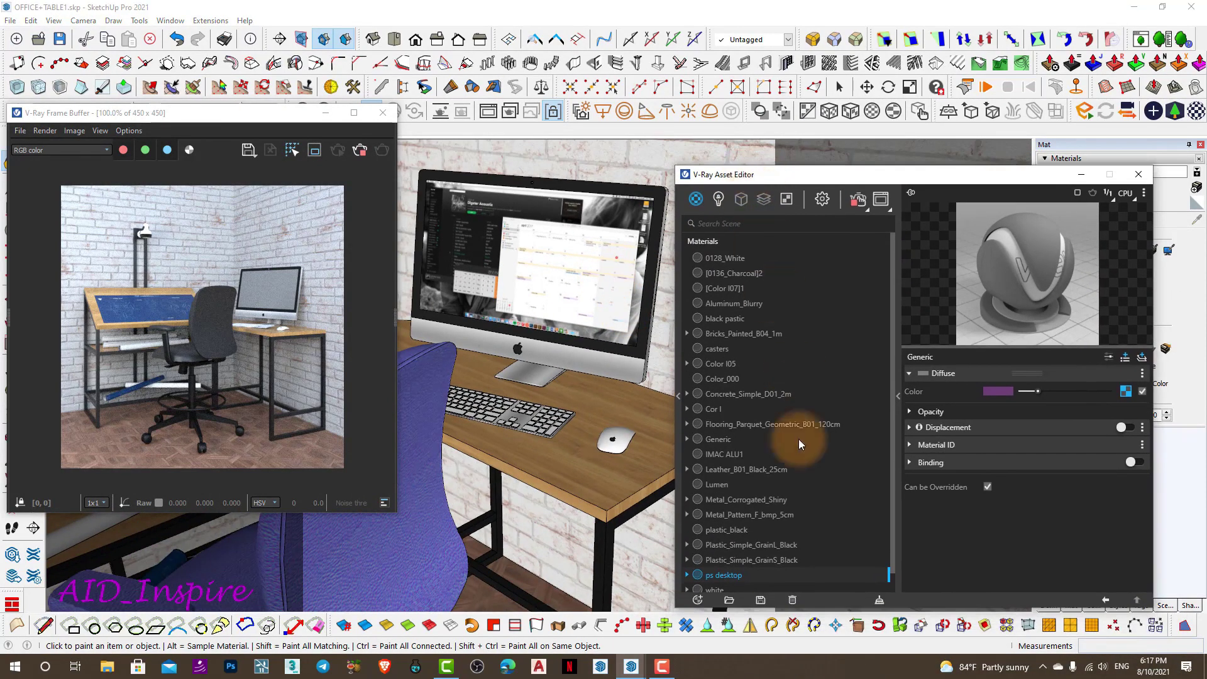
left_click(700, 599)
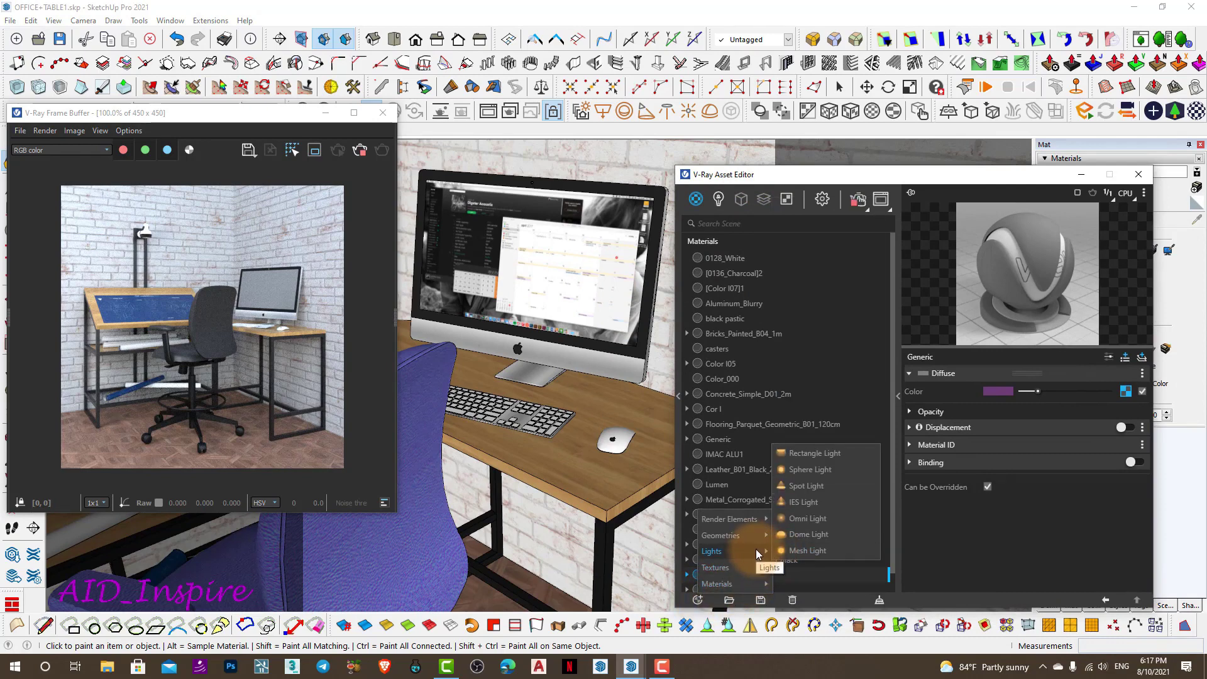
mouse_move(717, 584)
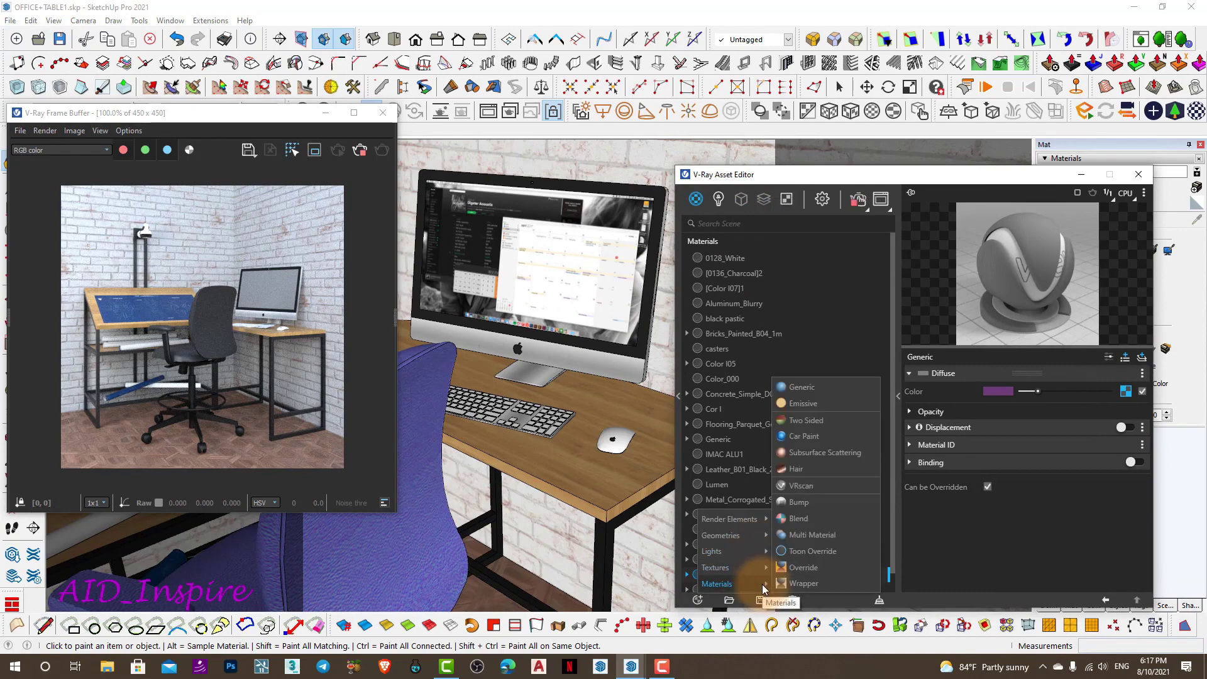
Add a new Emissive material and set it as the replacement material
left_click(810, 406)
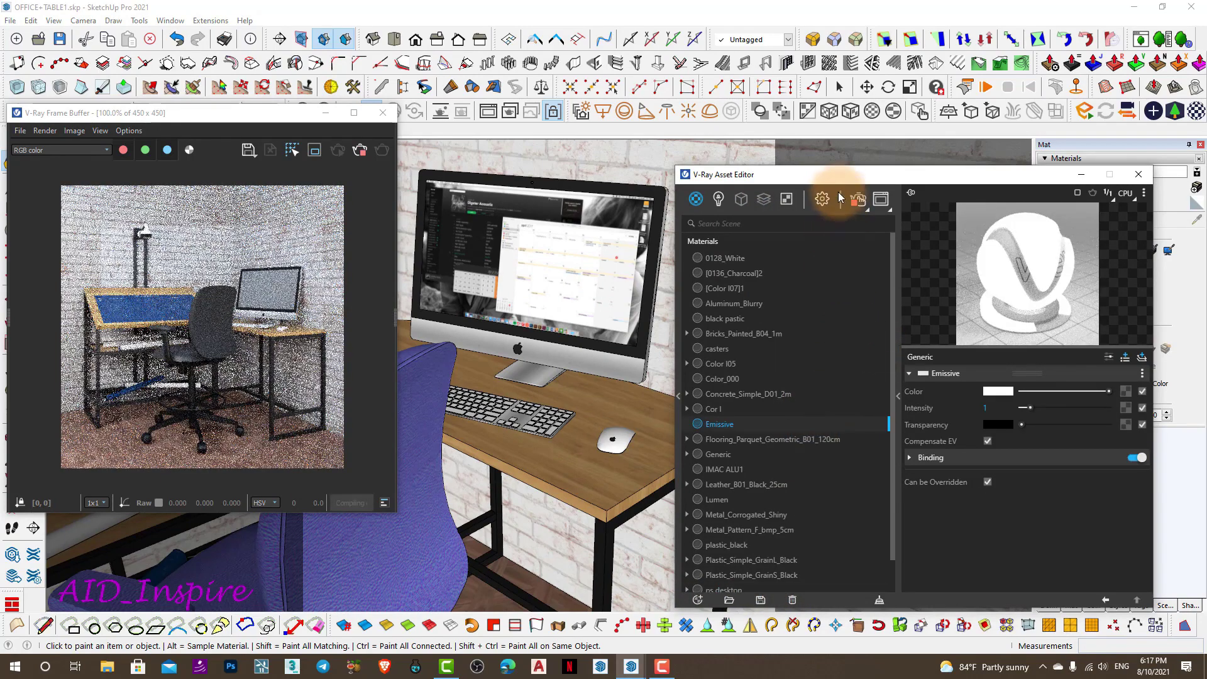
left_click_drag(838, 172, 832, 121)
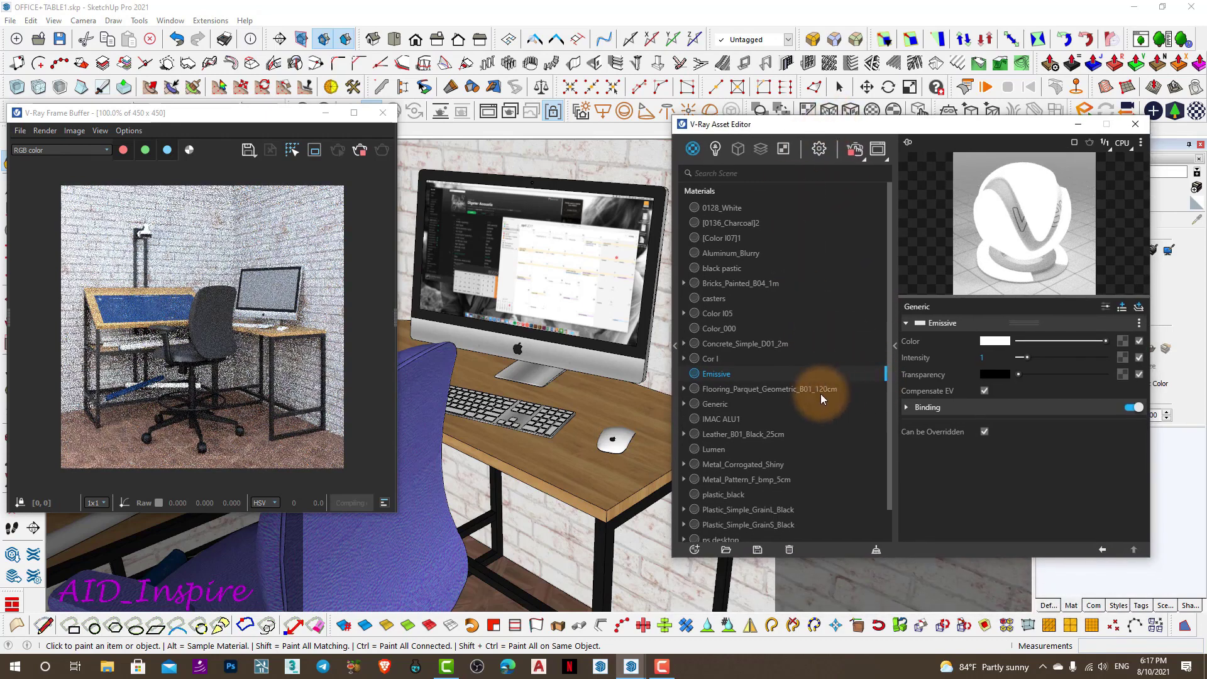
right_click(739, 376)
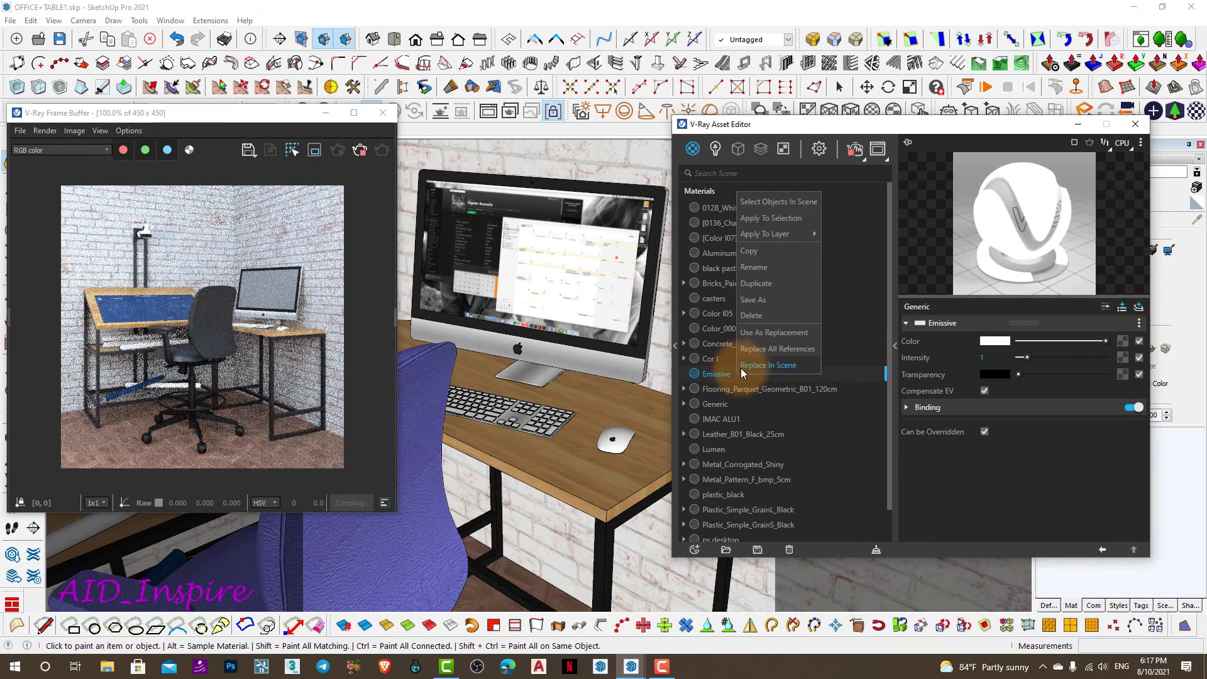
left_click(761, 334)
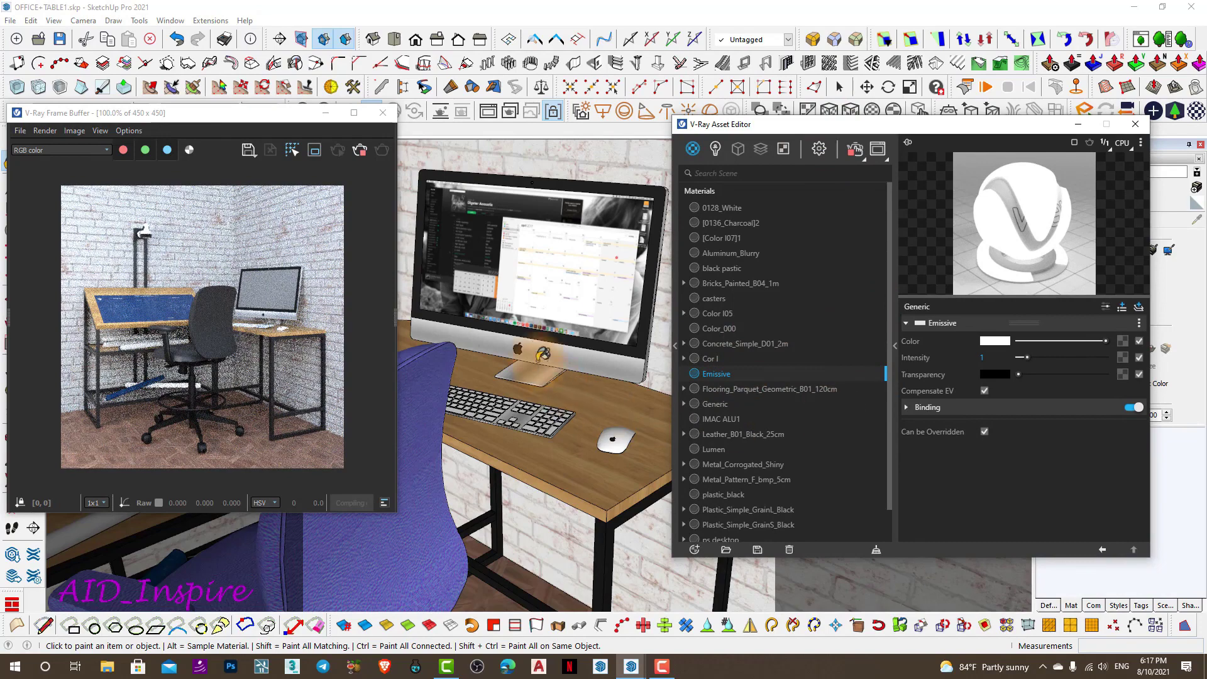
Sample the monitor screen and replace ps desktop in the scene with Emissive
mouse_move(537, 357)
middle_mouse_down()
mouse_move(570, 323)
mouse_move(566, 308)
middle_mouse_up()
key("alt")
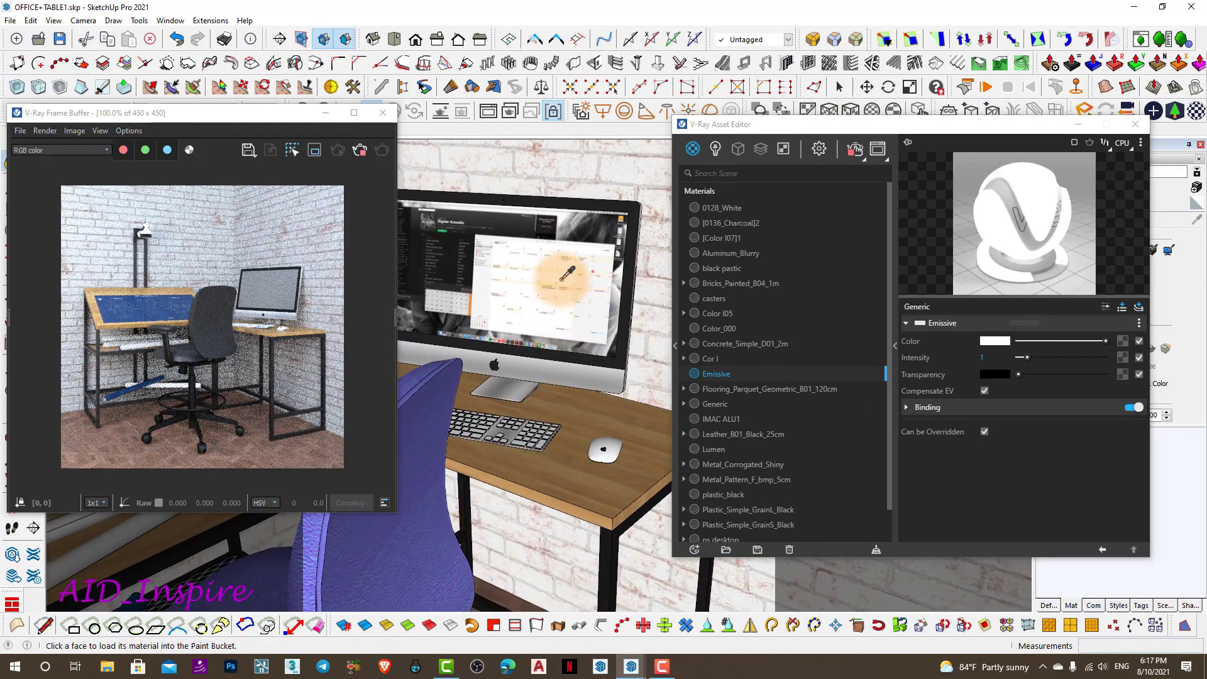
left_click(562, 280, "alt")
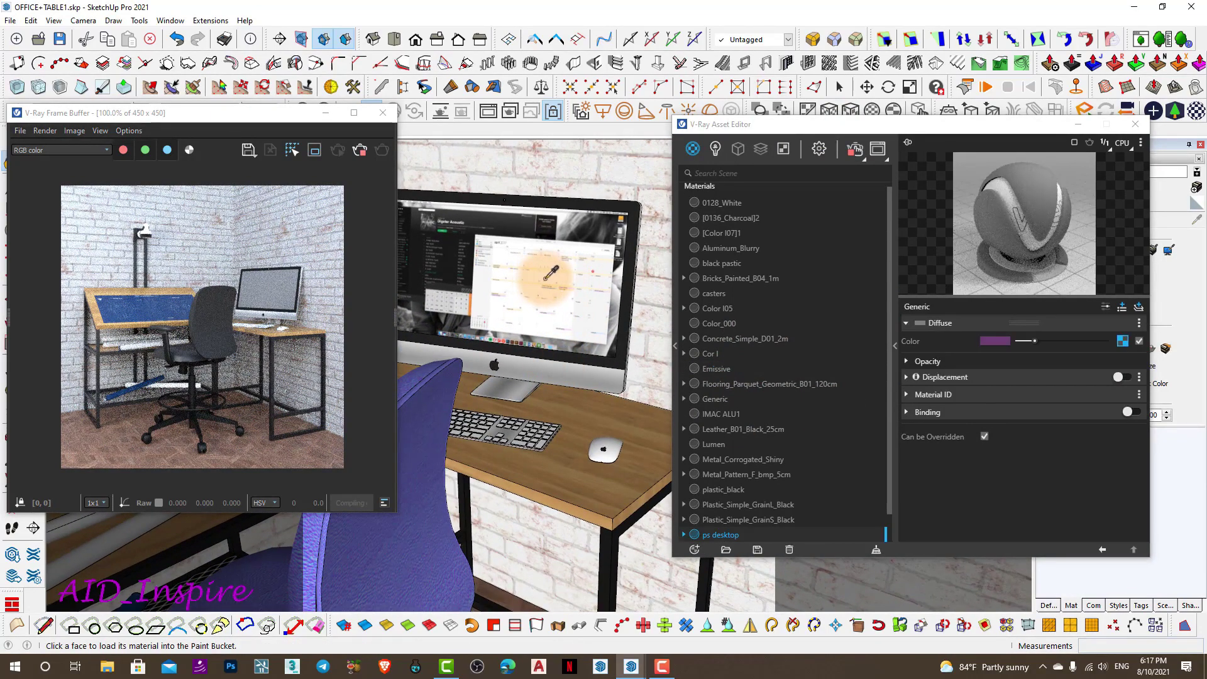
left_click_drag(895, 133, 668, 152)
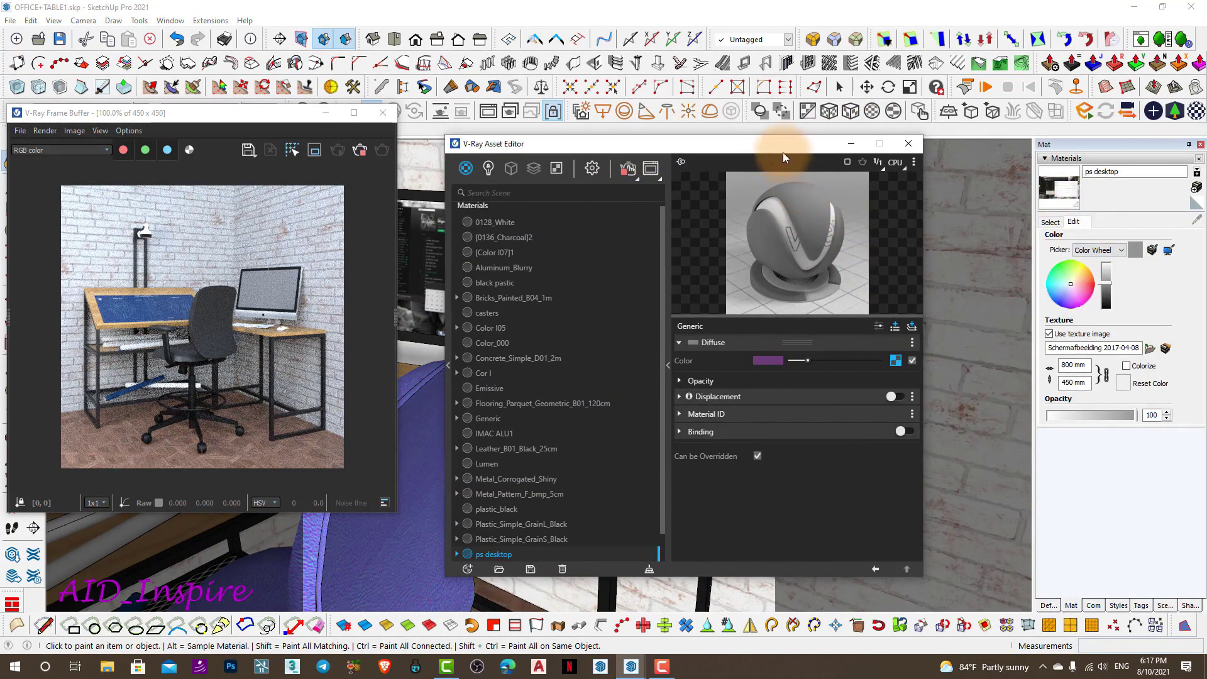
left_click_drag(783, 153, 891, 142)
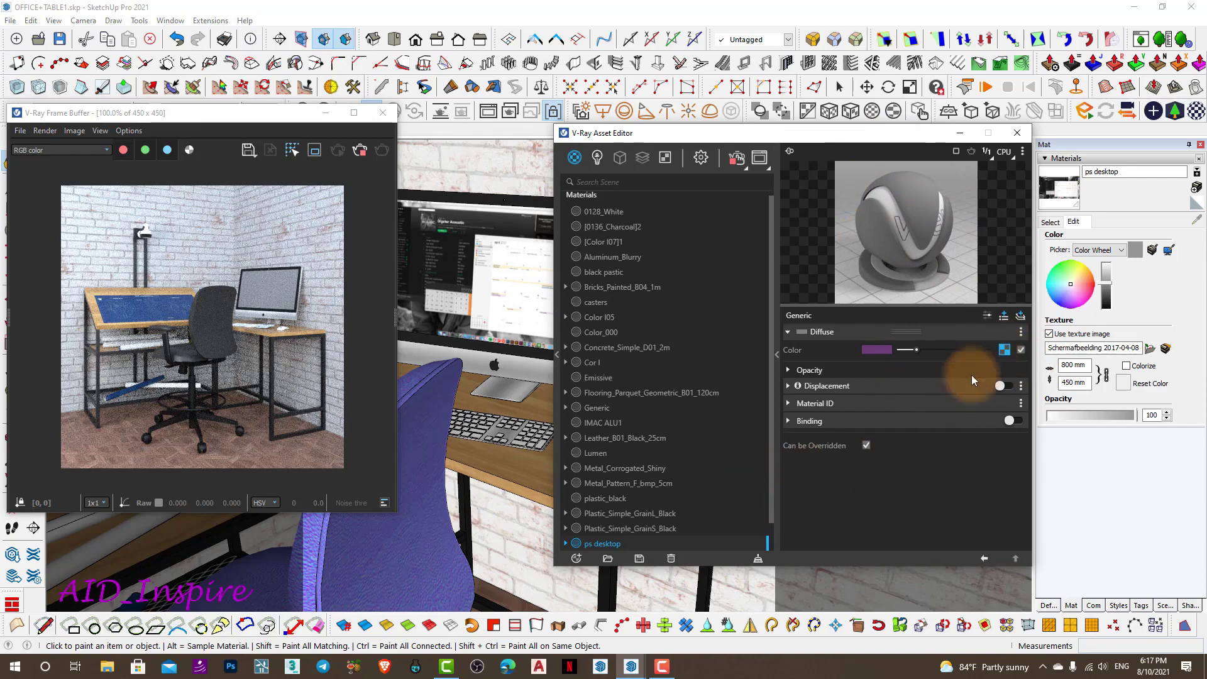
right_click(607, 544)
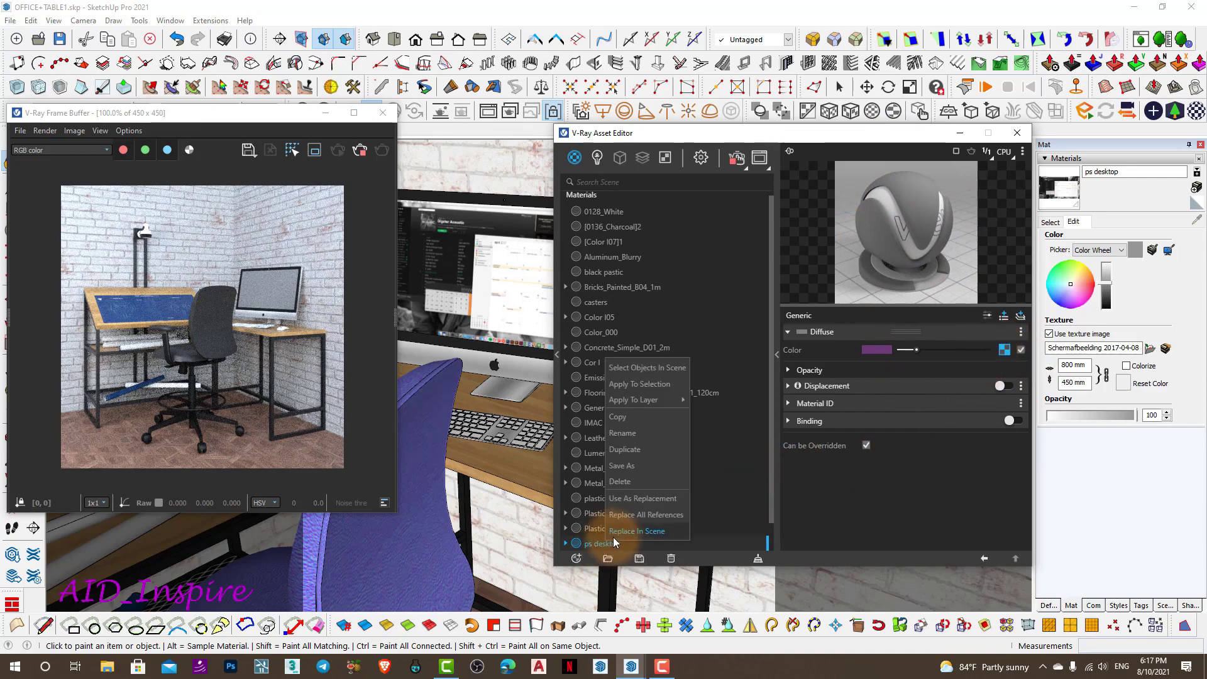
left_click(635, 532)
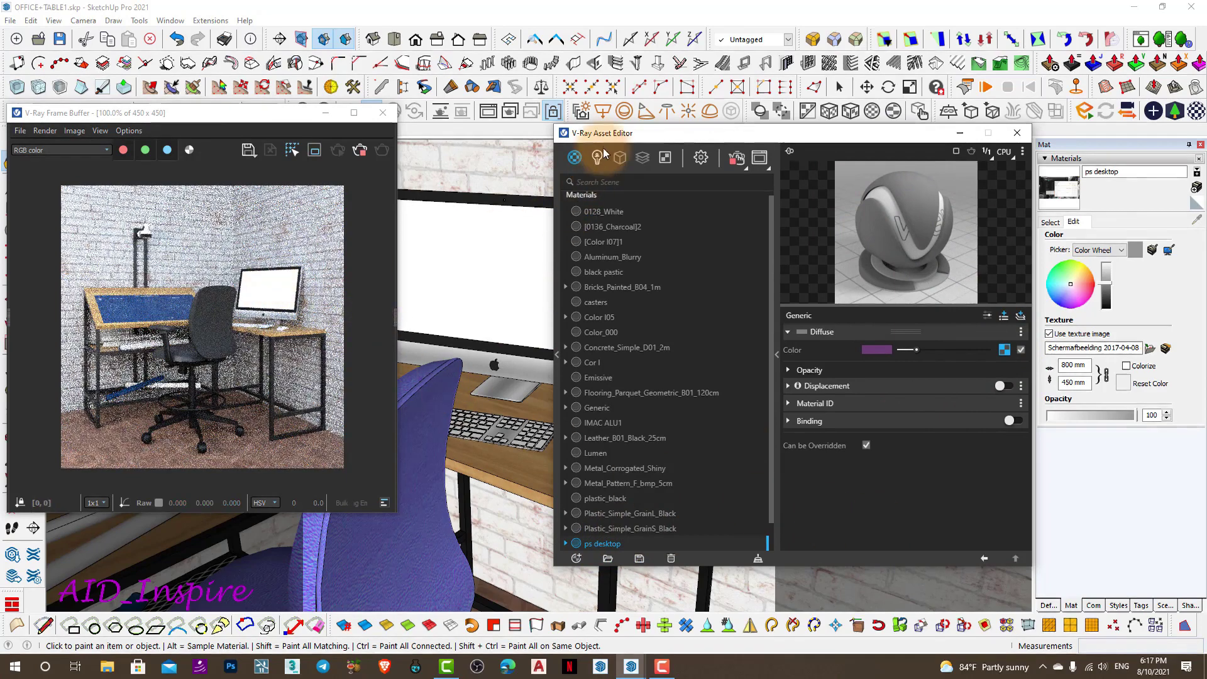
Re-sample the screen to load Emissive and bring up its colour texture choices
left_click_drag(591, 133, 600, 127)
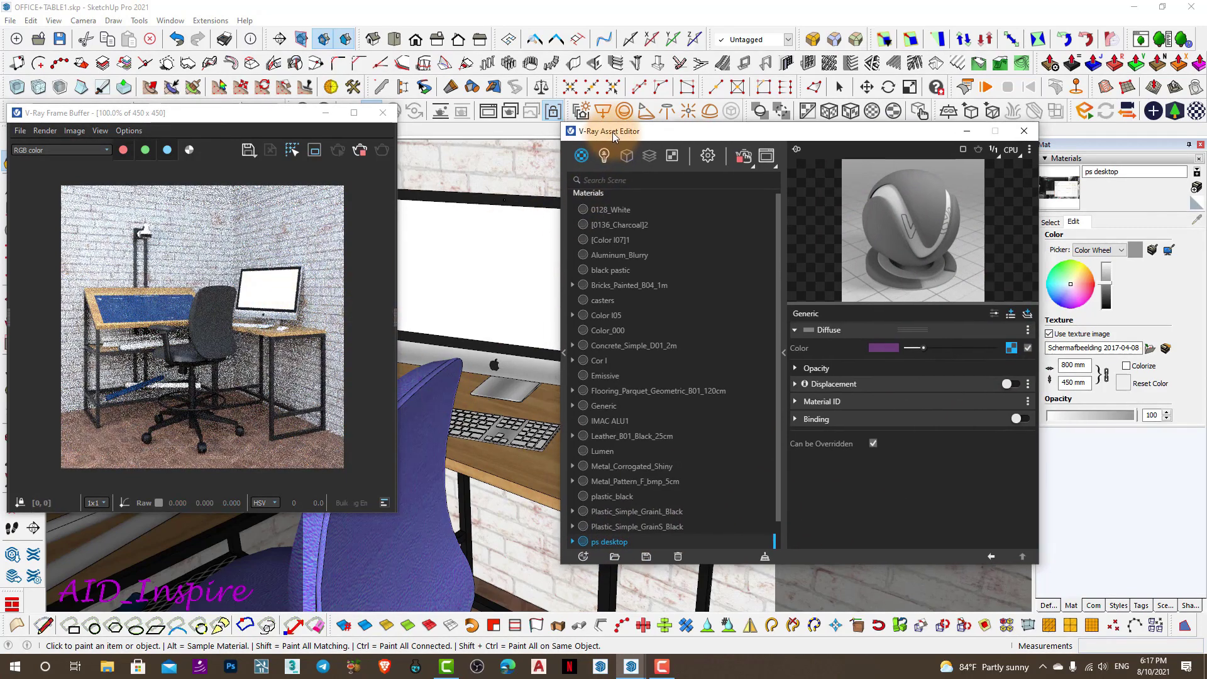
middle_click_drag(495, 238, 508, 267)
left_click(506, 239, "alt")
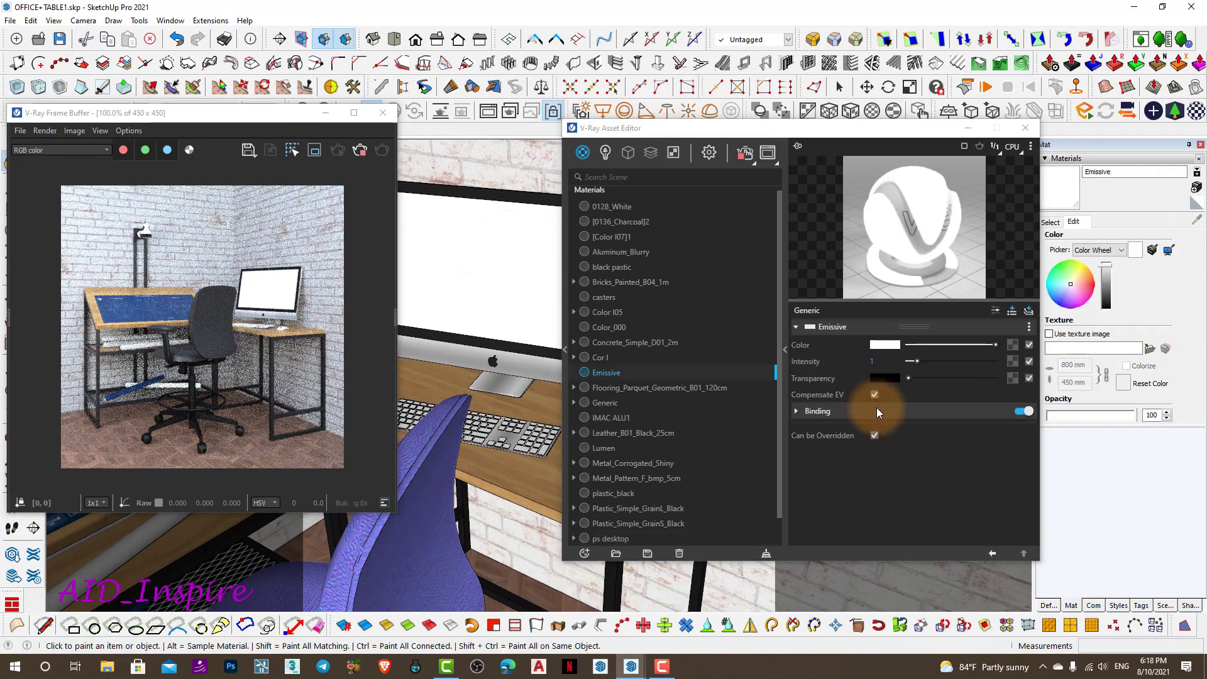
left_click(1014, 345)
Load the Desktop screenshot PNG as a Bitmap for Emissive's colour
left_click(991, 354)
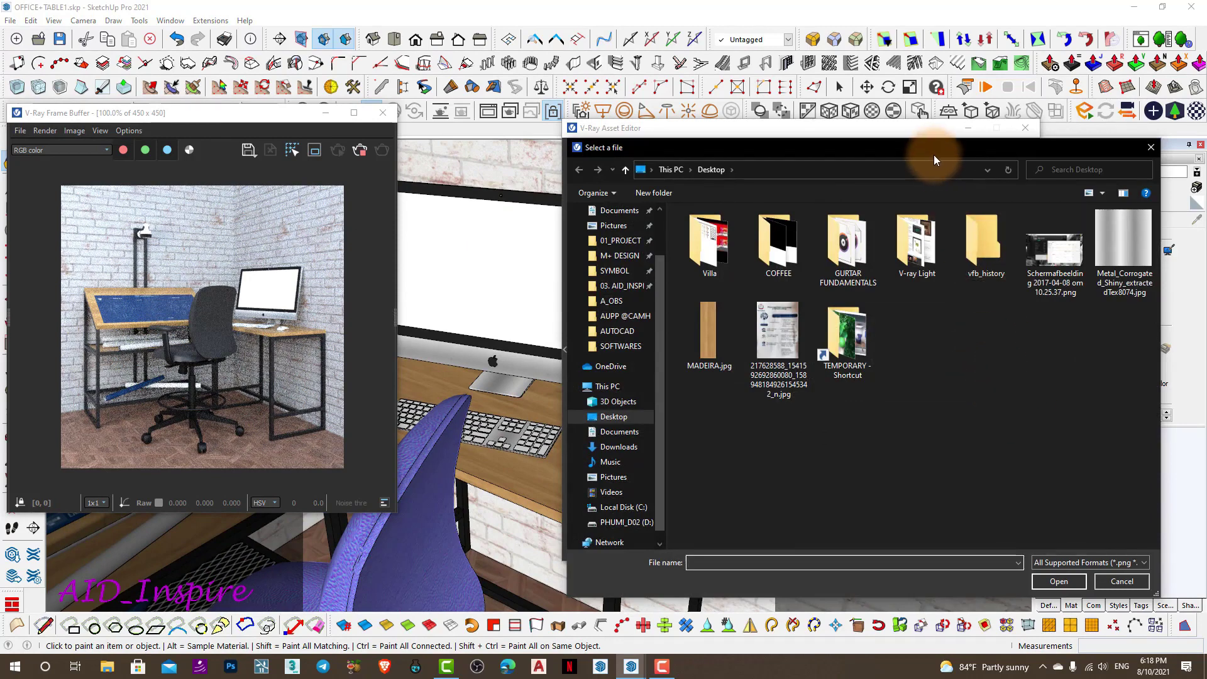
left_click_drag(934, 152, 833, 150)
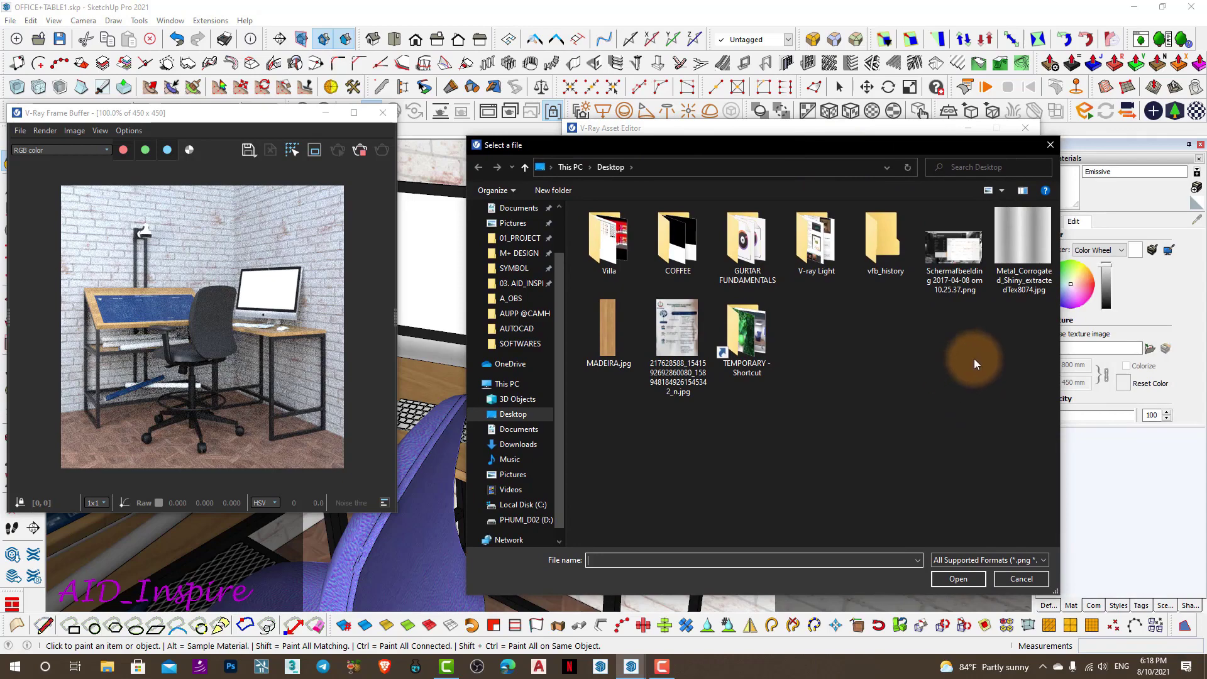
left_click(959, 272)
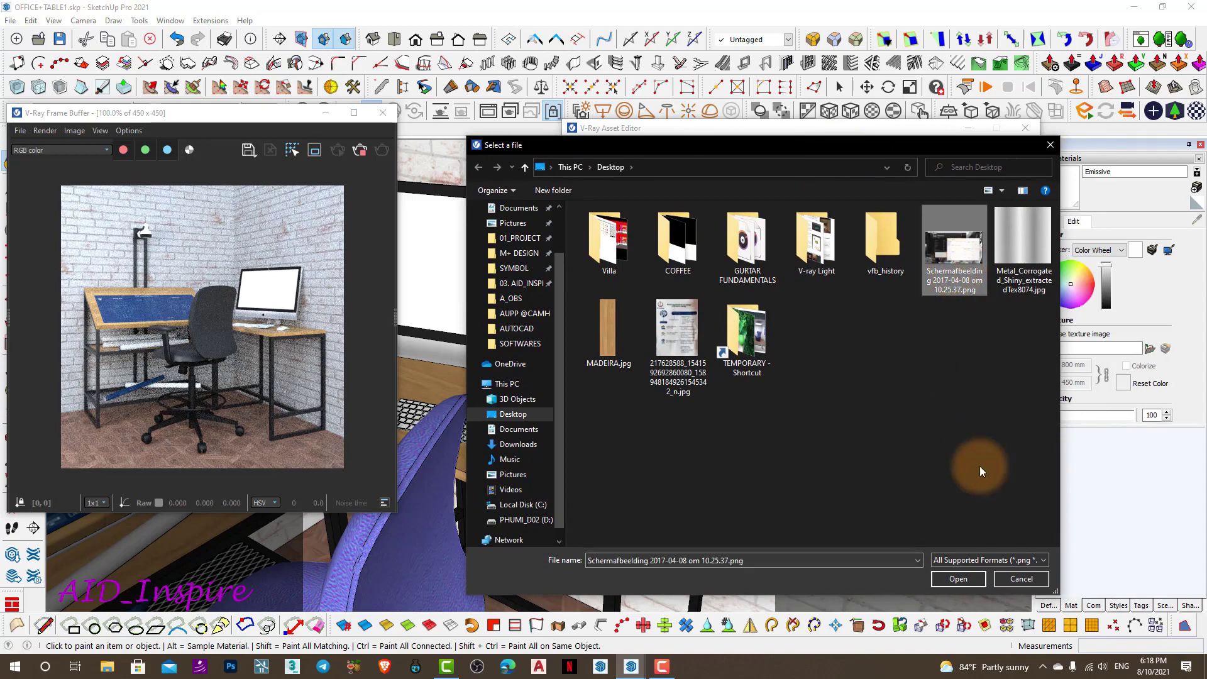
left_click(979, 580)
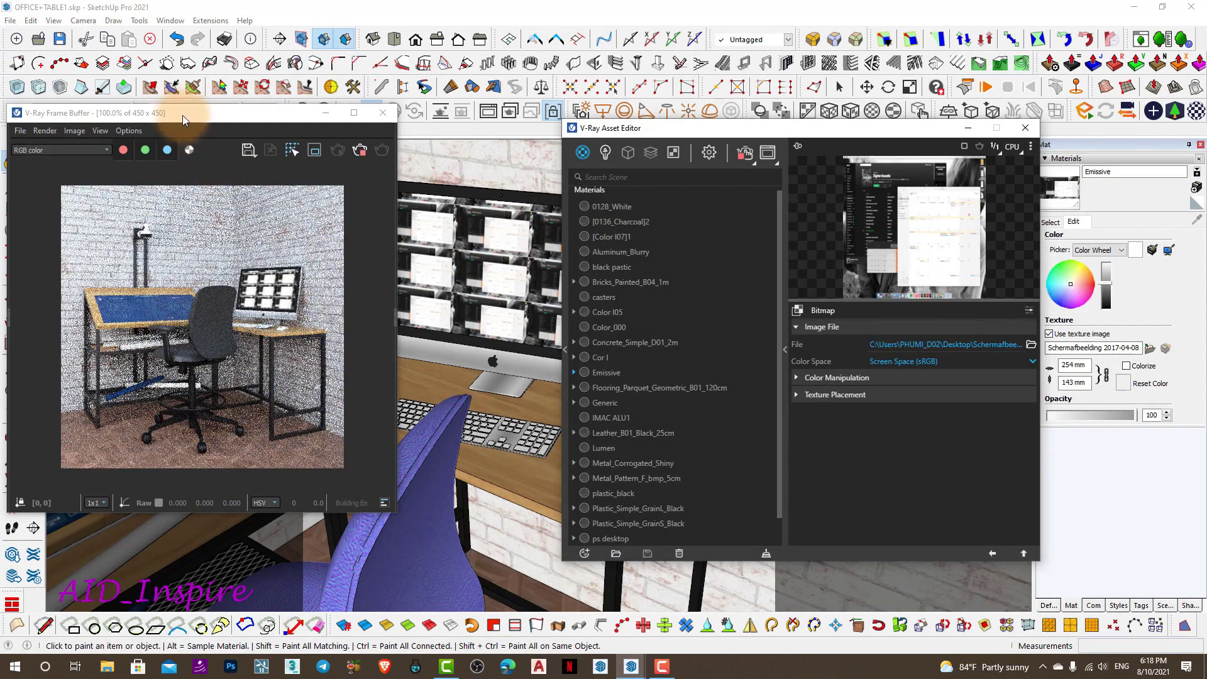
Move the V-Ray windows aside, switch to Select, and zoom in on the screen
left_click_drag(183, 119, 238, 227)
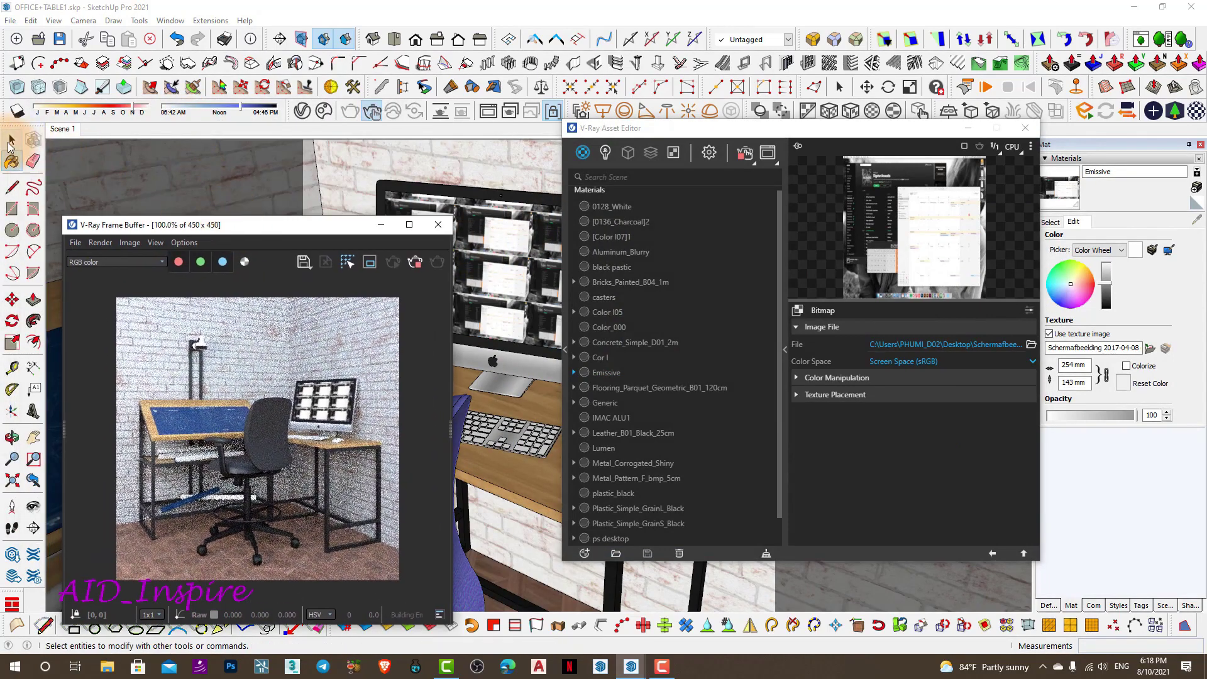
left_click(11, 145)
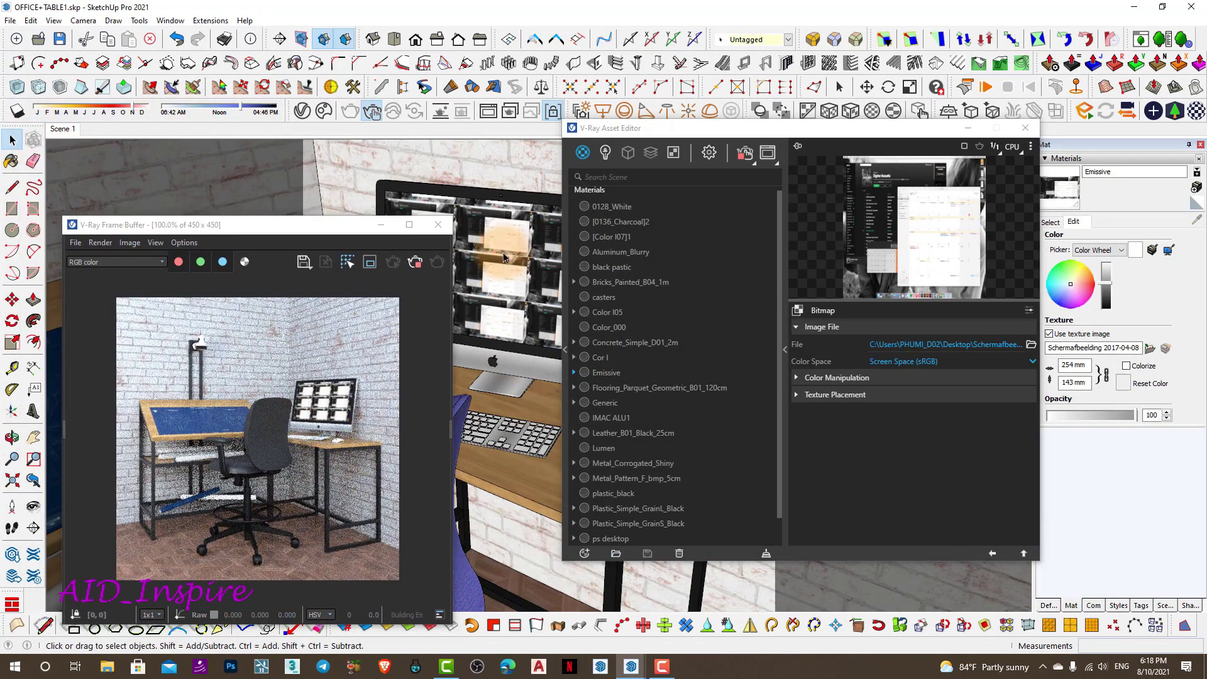
left_click_drag(705, 135, 911, 287)
scroll(622, 316, "up", 2)
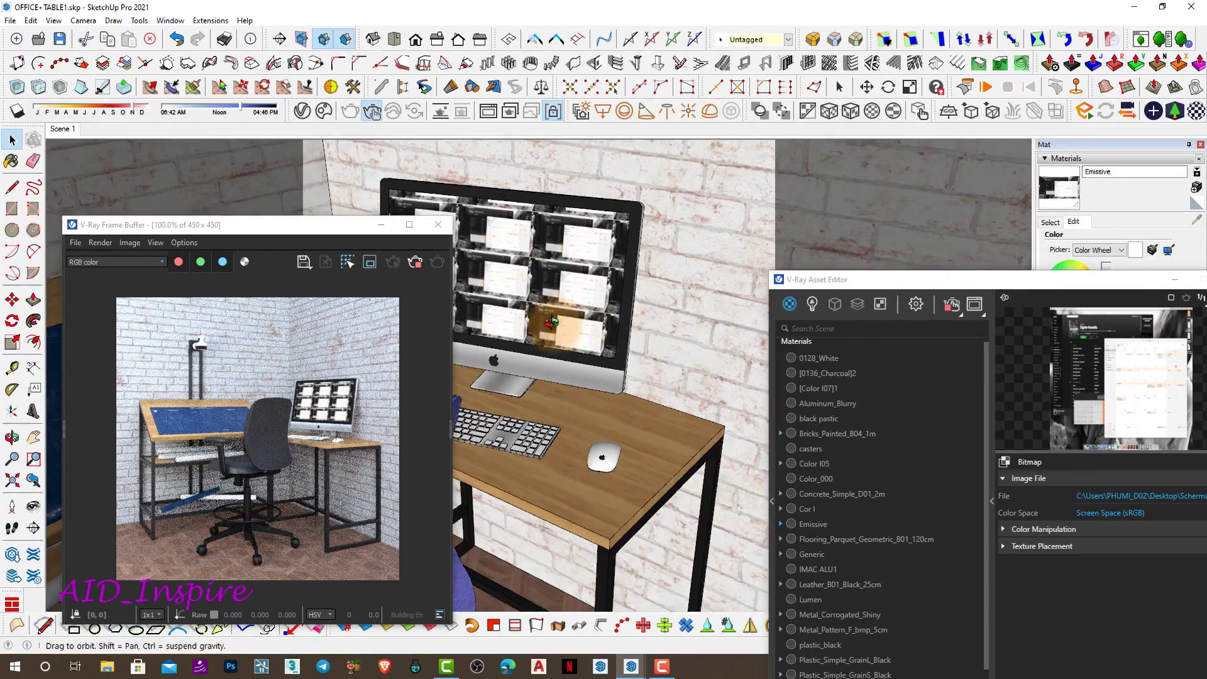
scroll(620, 317, "up", 3)
scroll(616, 318, "up", 3)
scroll(616, 318, "up", 2)
scroll(588, 314, "up", 1)
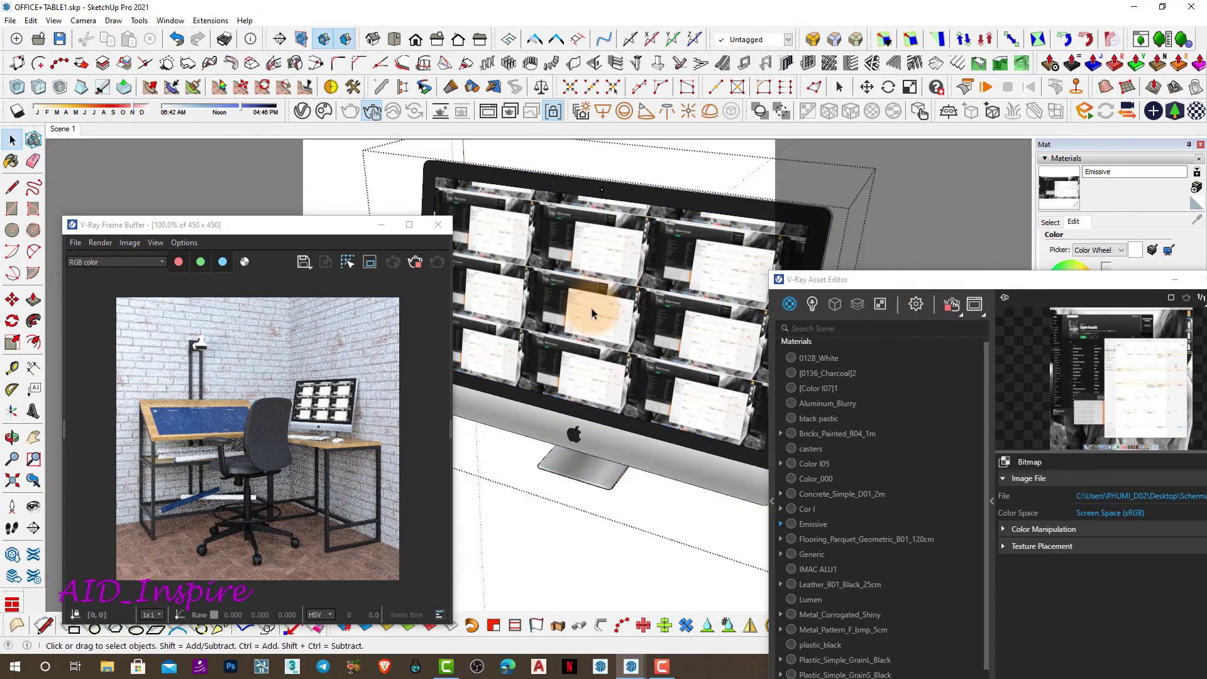
scroll(585, 321, "up", 2)
Apply Tri-Planar Projection (Fit) to the screen, exit the component, and return to Scene 1
right_click(586, 320)
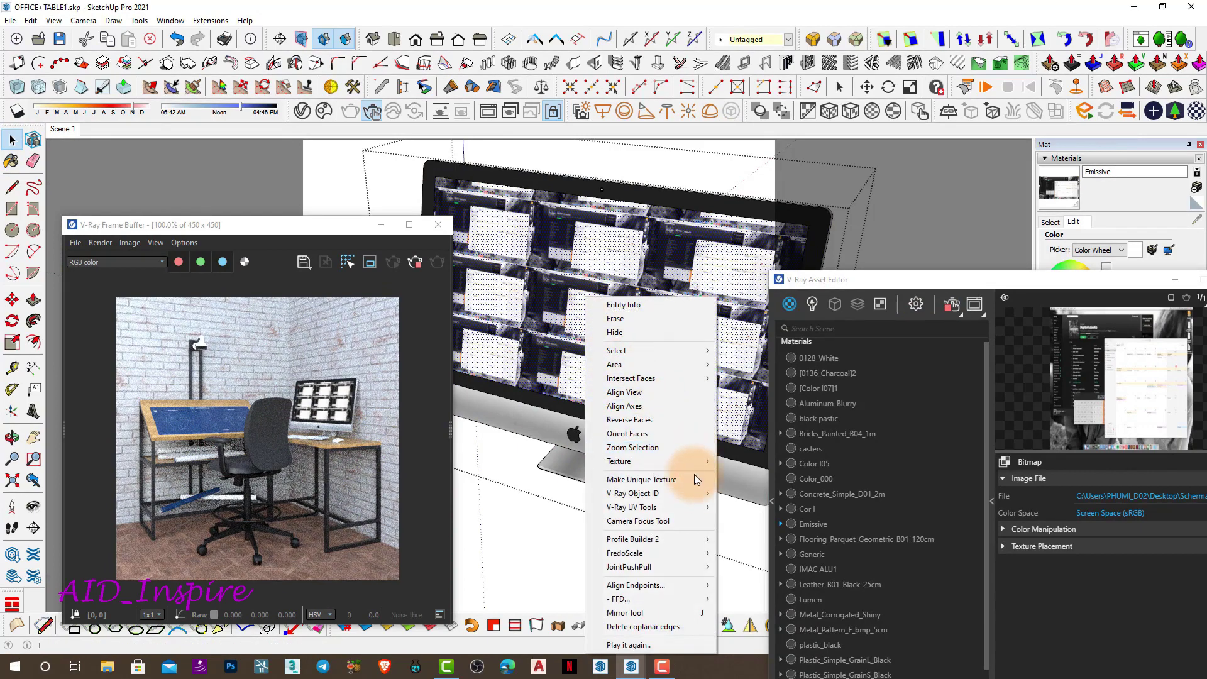
mouse_move(632, 508)
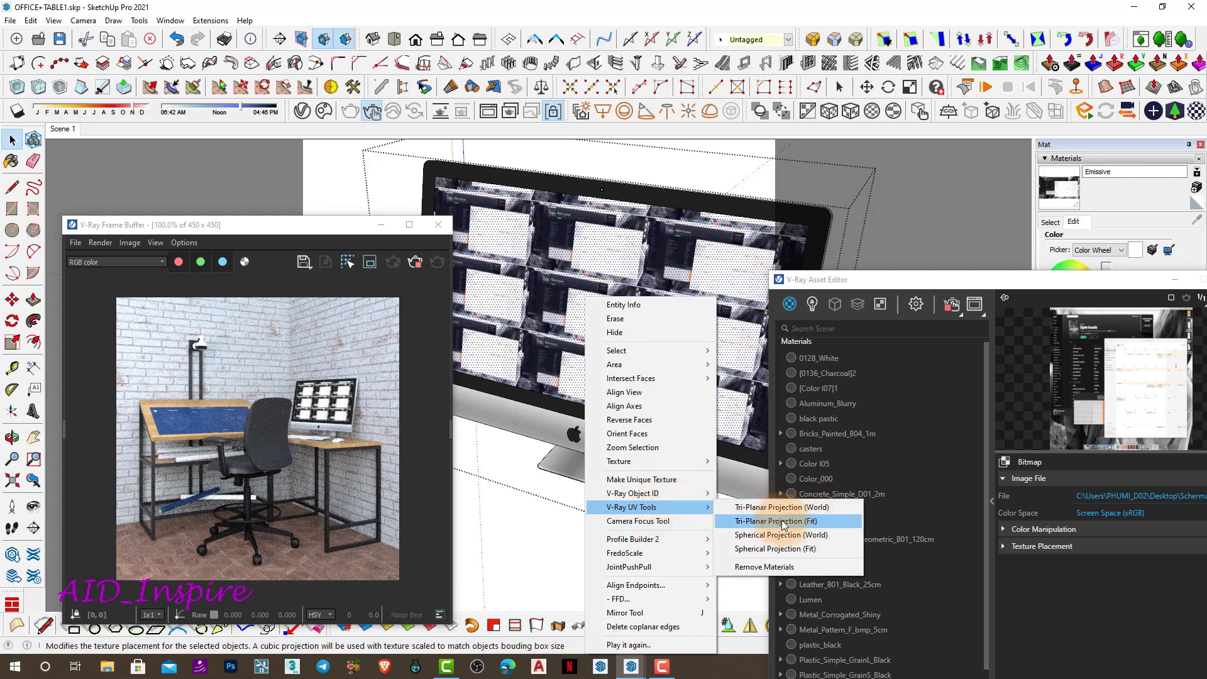
left_click(802, 526)
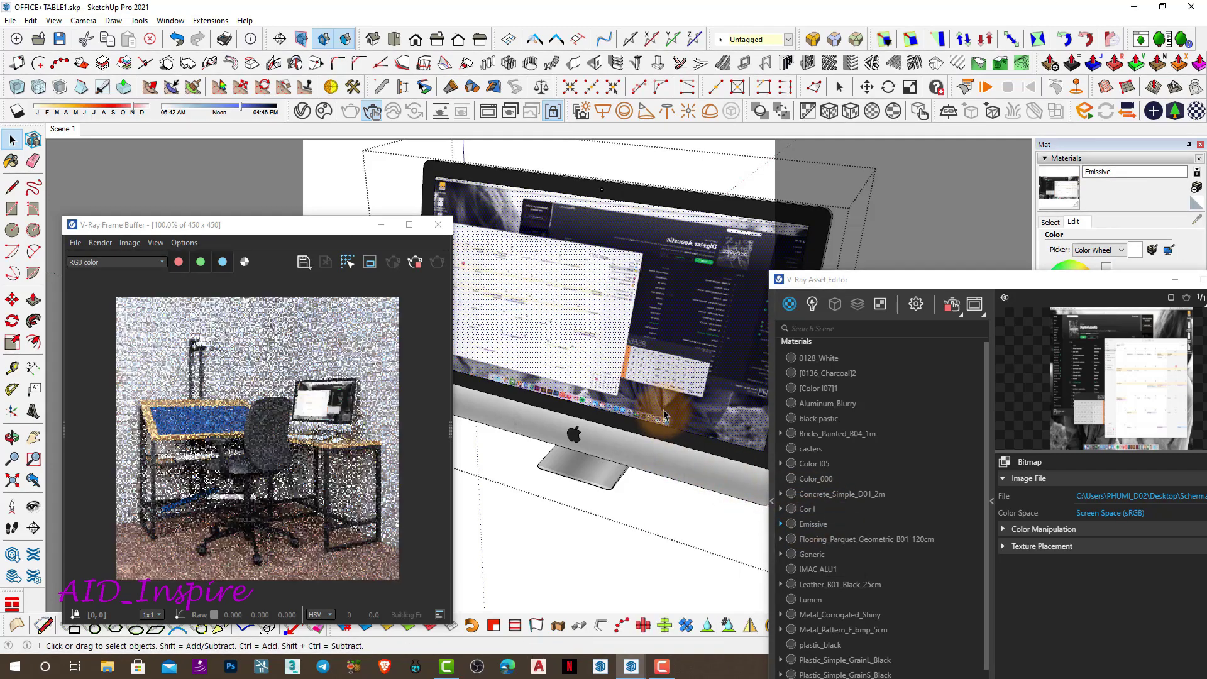
mouse_move(574, 261)
middle_mouse_down()
mouse_move(756, 242)
mouse_move(532, 208)
middle_mouse_up()
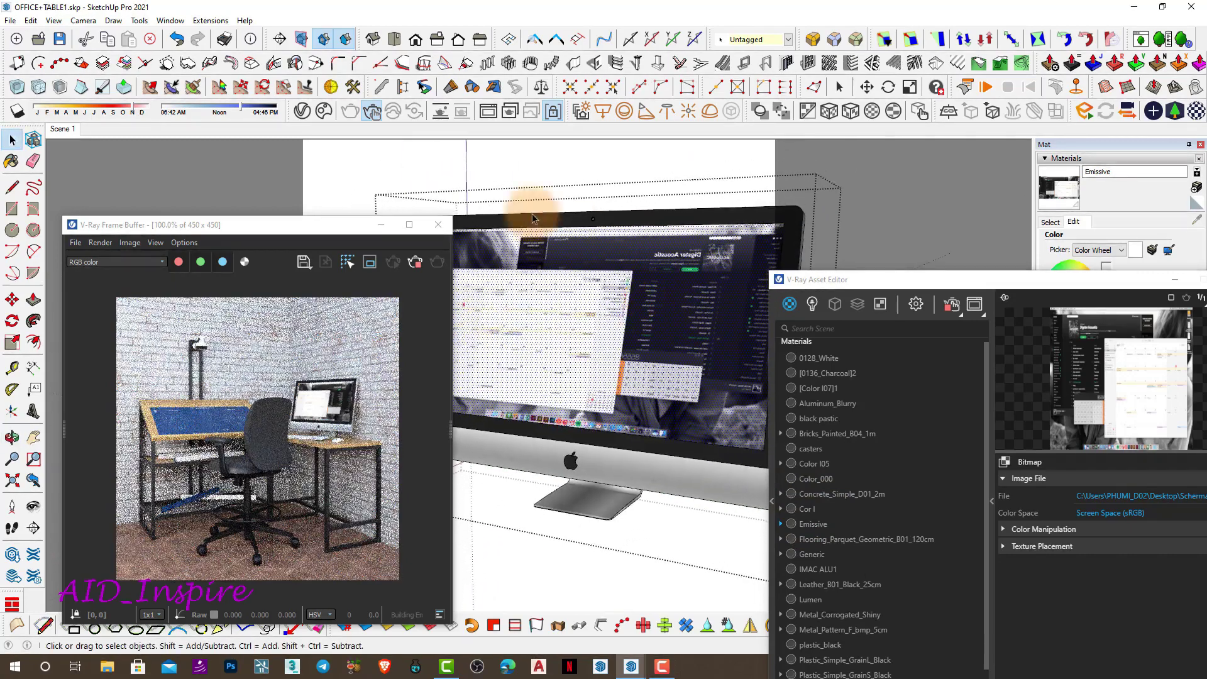
mouse_move(683, 275)
middle_mouse_down()
mouse_move(730, 333)
mouse_move(688, 311)
middle_mouse_up()
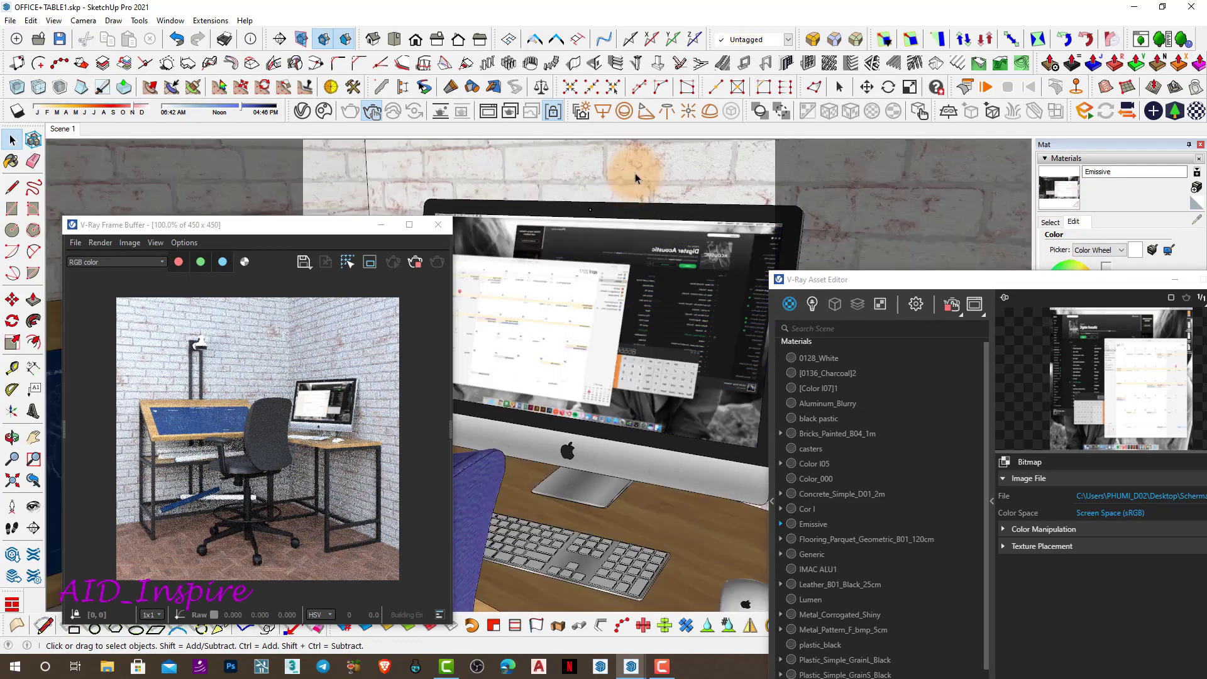
left_click(635, 179)
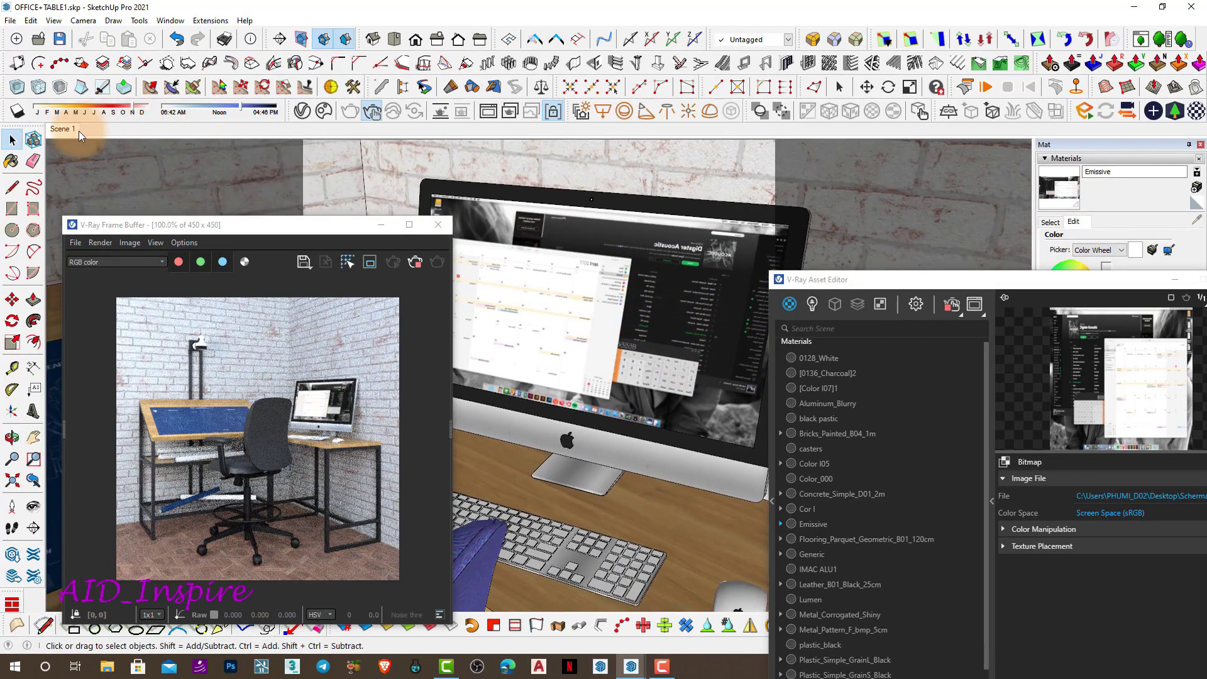
left_click(59, 131)
mouse_move(289, 225)
left_mouse_down()
mouse_move(393, 151)
mouse_move(373, 151)
left_mouse_up()
Reset the Frame Buffer preview zoom and move the V-Ray windows aside
scroll(359, 466, "up", 2)
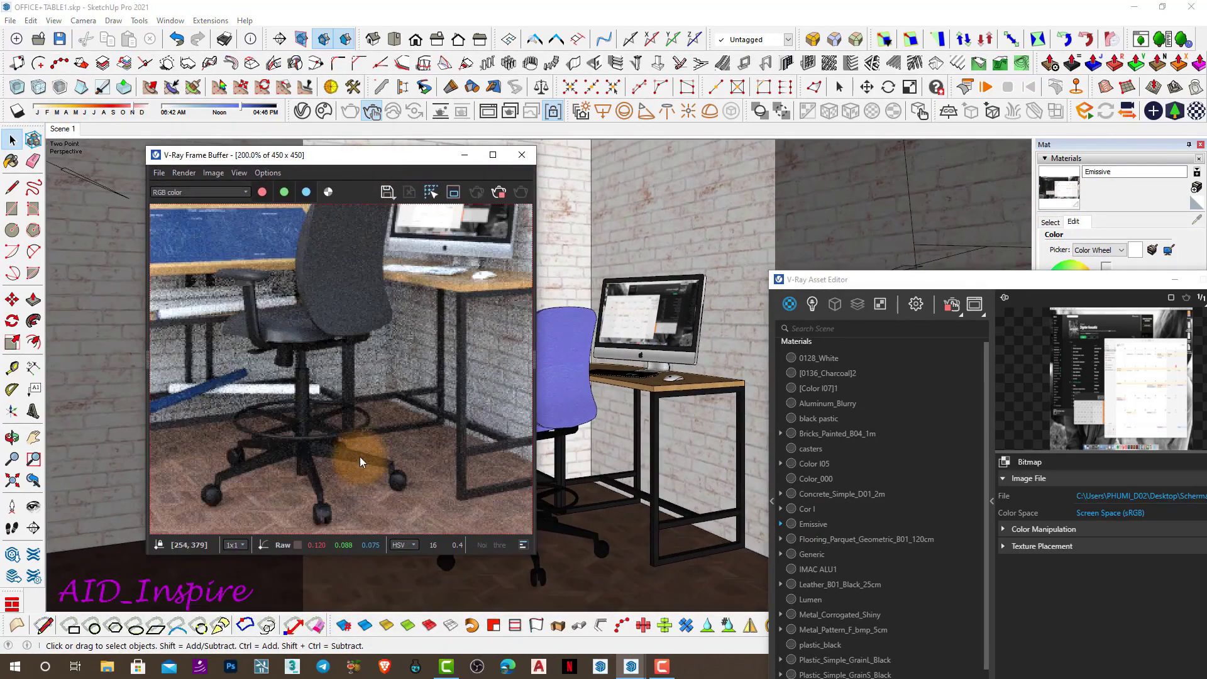
double_click(364, 417)
left_click(262, 281)
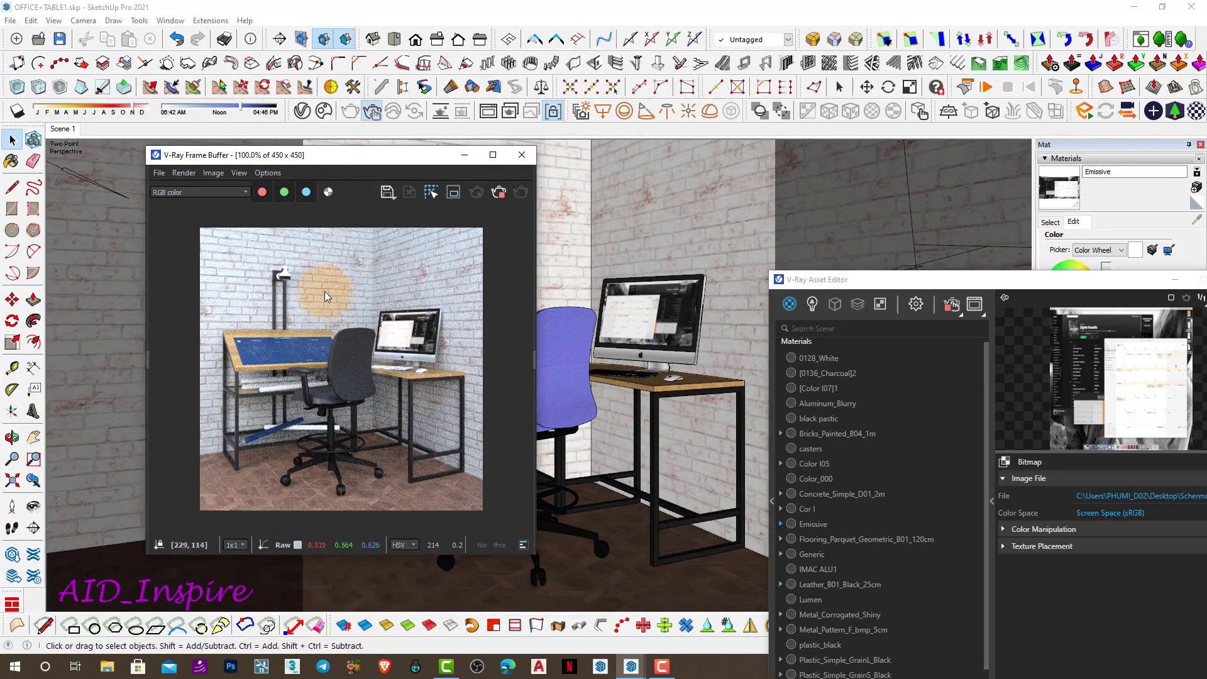
left_click_drag(838, 283, 681, 190)
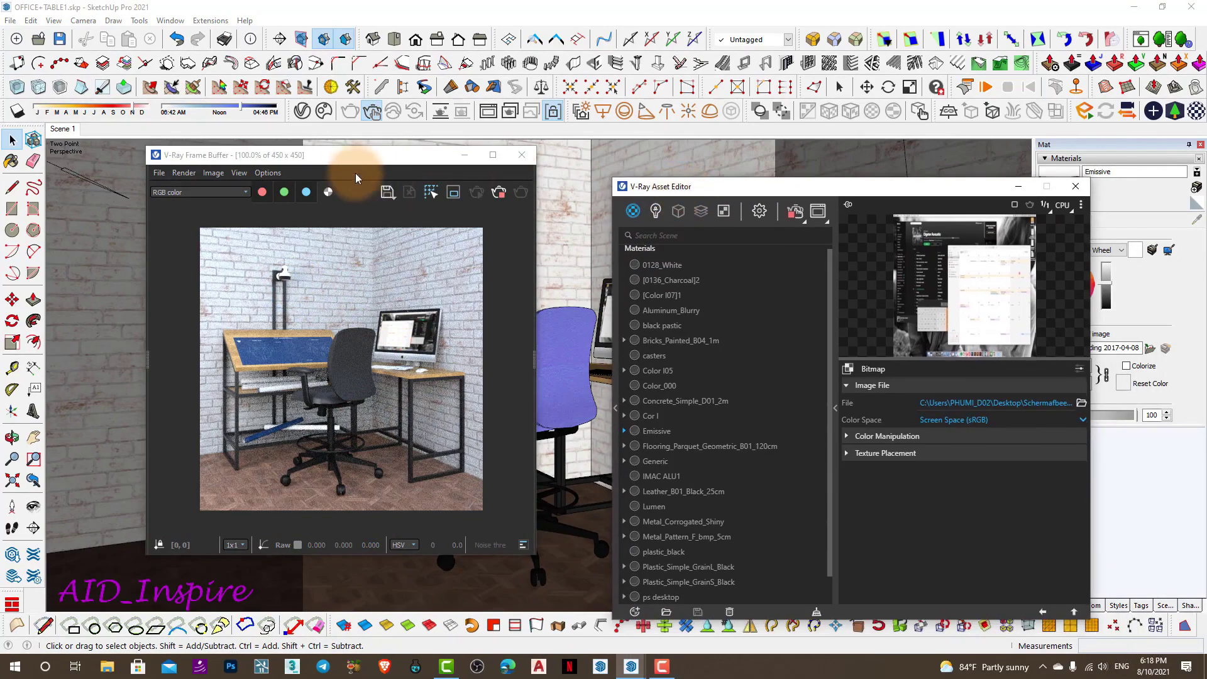
mouse_move(347, 151)
left_mouse_down()
mouse_move(357, 255)
mouse_move(254, 186)
mouse_move(244, 196)
left_mouse_up()
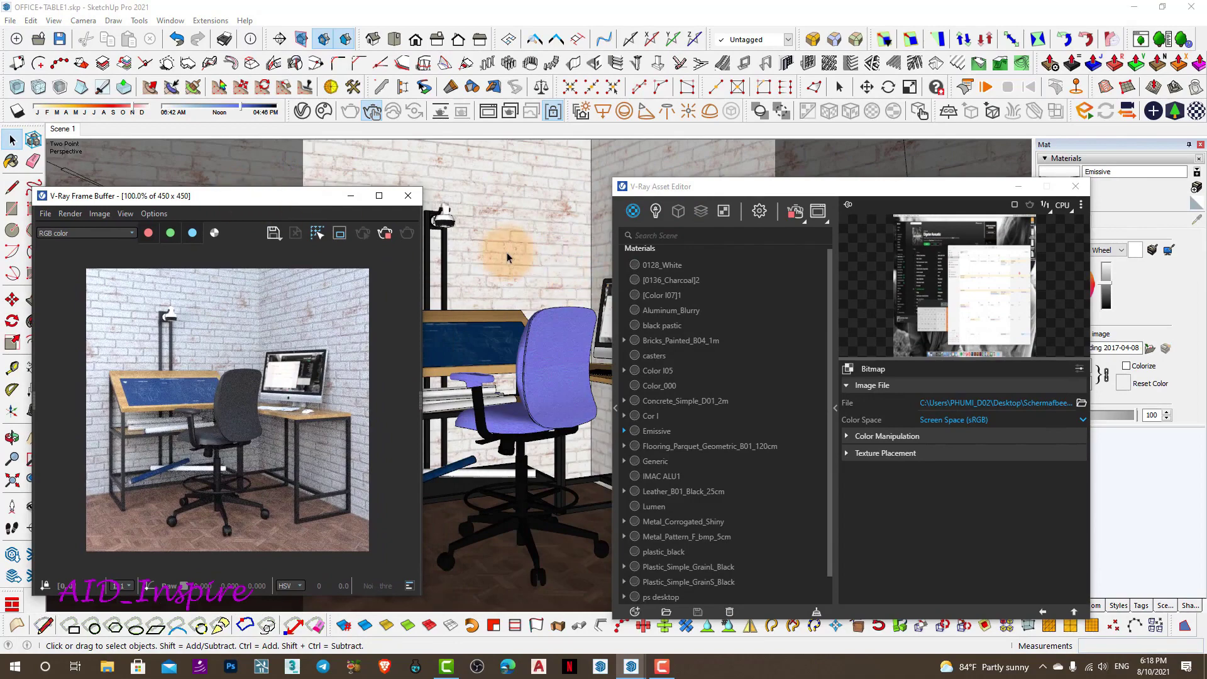
Orbit and zoom down to the wall lamp, then sample its Default material
middle_click_drag(506, 251, 285, 323)
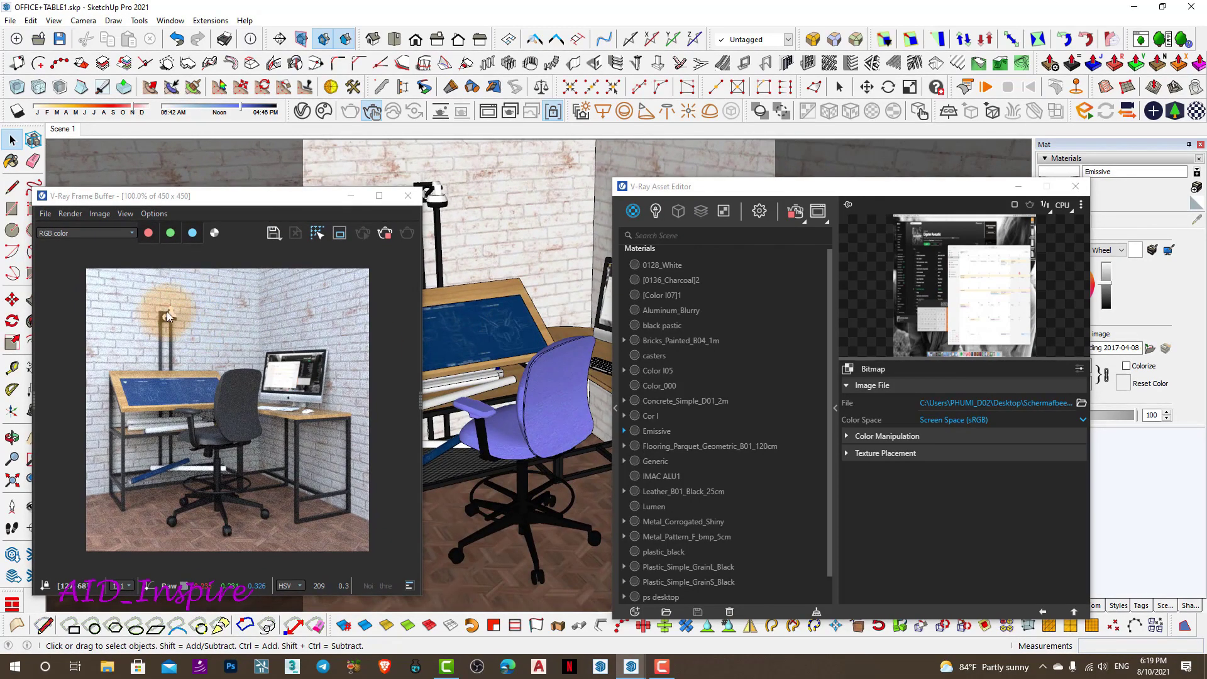
scroll(507, 241, "up", 2)
scroll(507, 241, "up", 2)
scroll(506, 241, "up", 2)
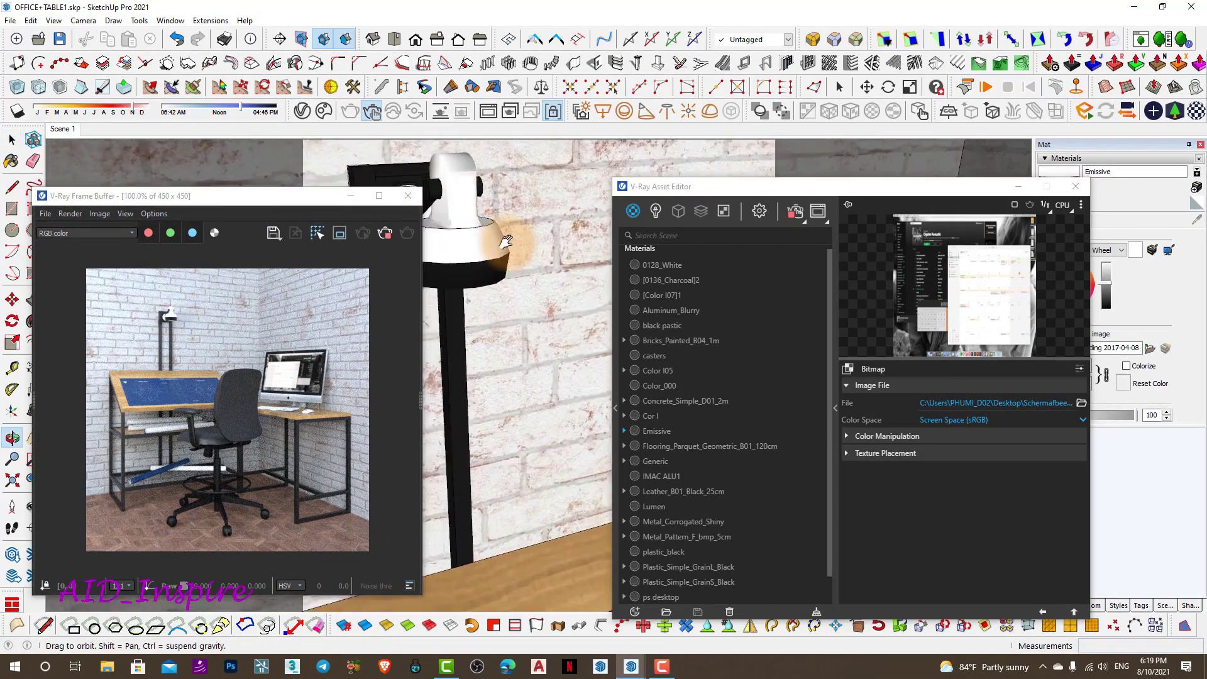
left_click_drag(506, 241, 510, 295)
left_click(11, 141)
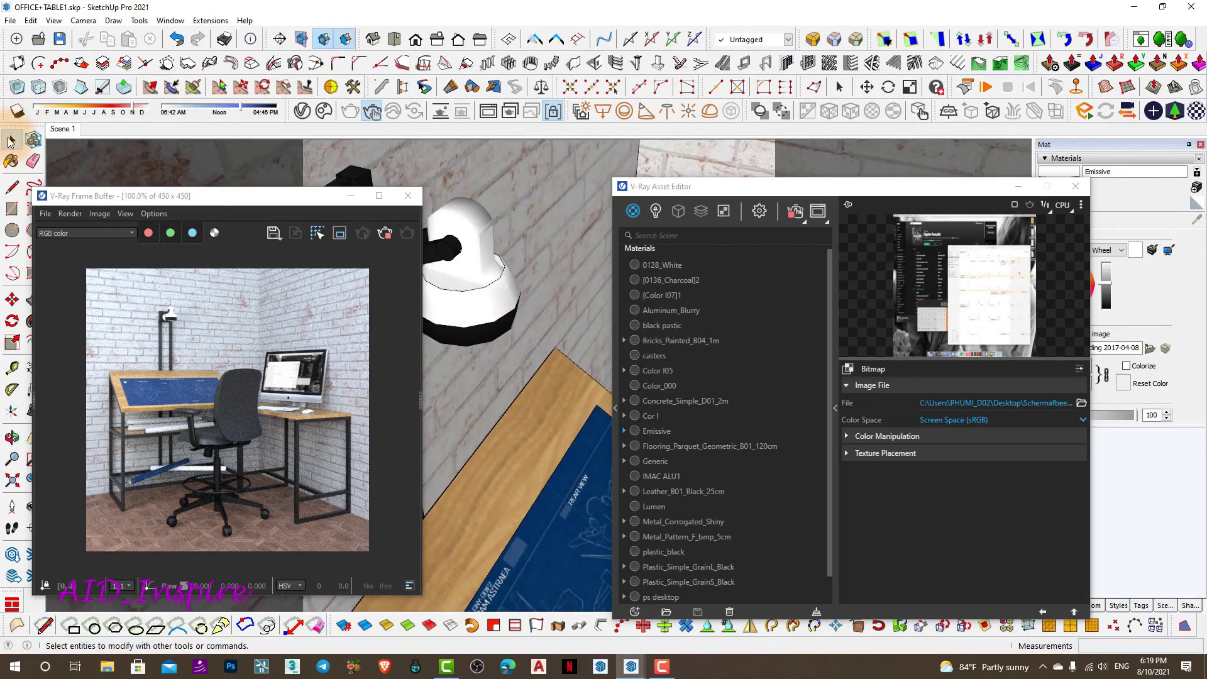
left_click(12, 163)
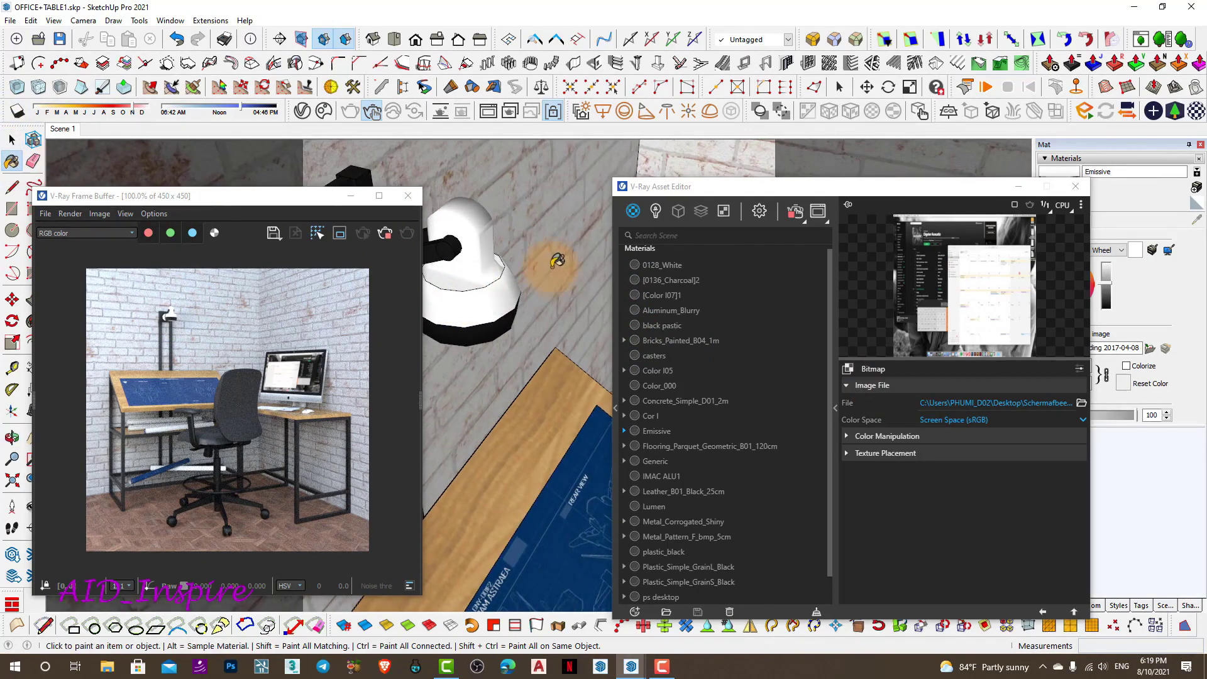
middle_click_drag(515, 286, 491, 276)
key("alt")
left_click(503, 283, "alt")
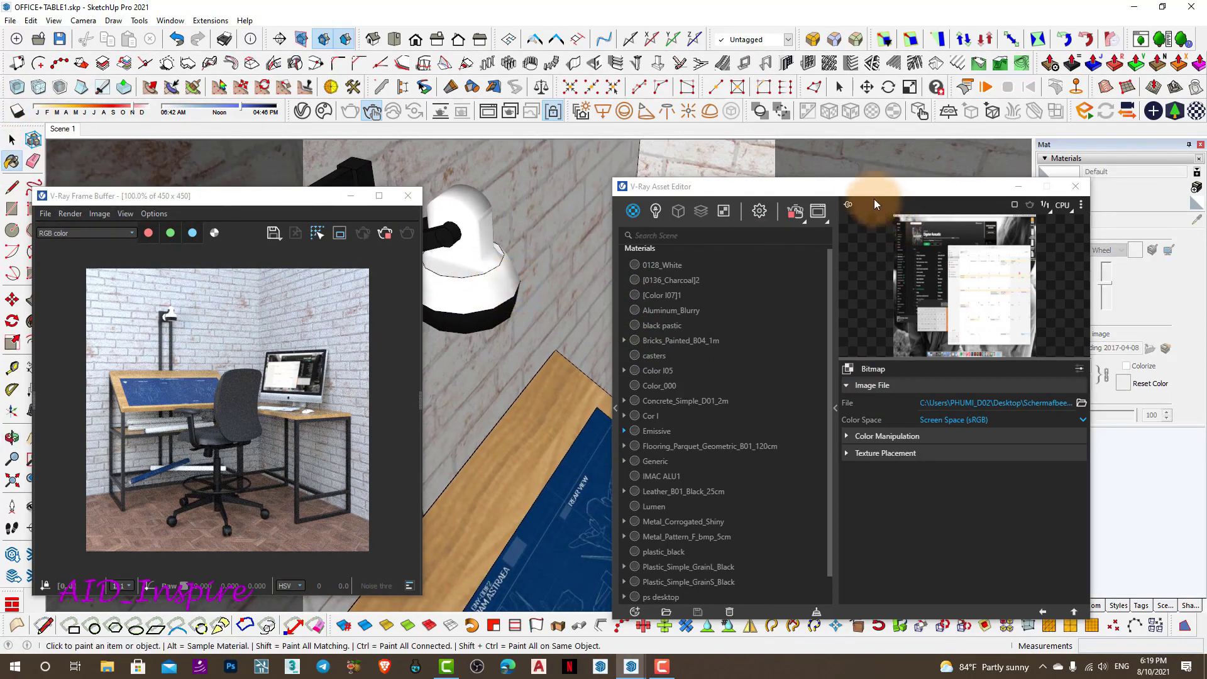
Paint the sampled material onto the wall lamp
left_click_drag(874, 189, 751, 293)
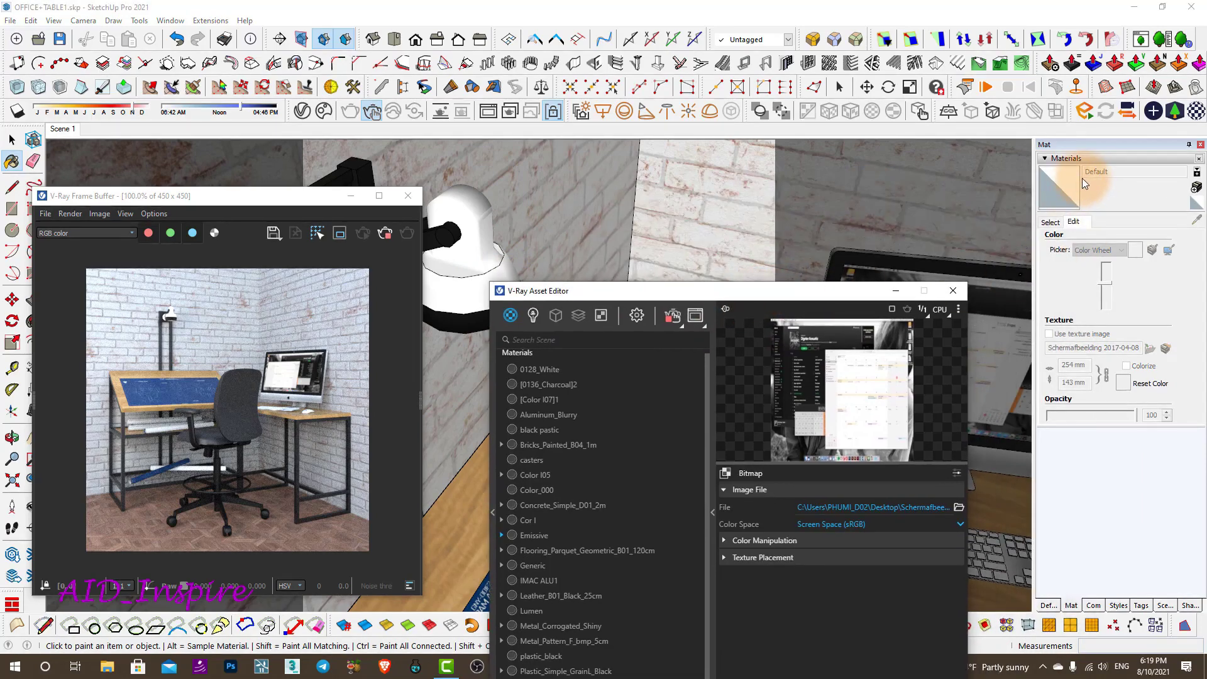
left_click(499, 257)
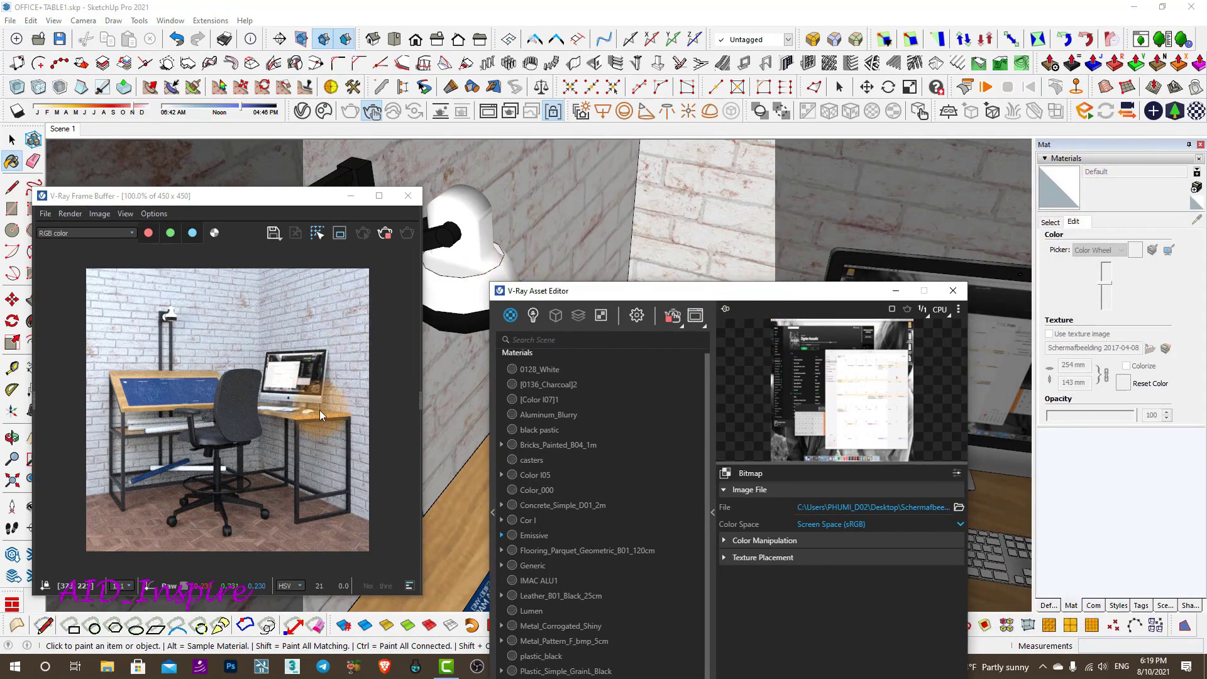
left_click_drag(530, 297, 590, 281)
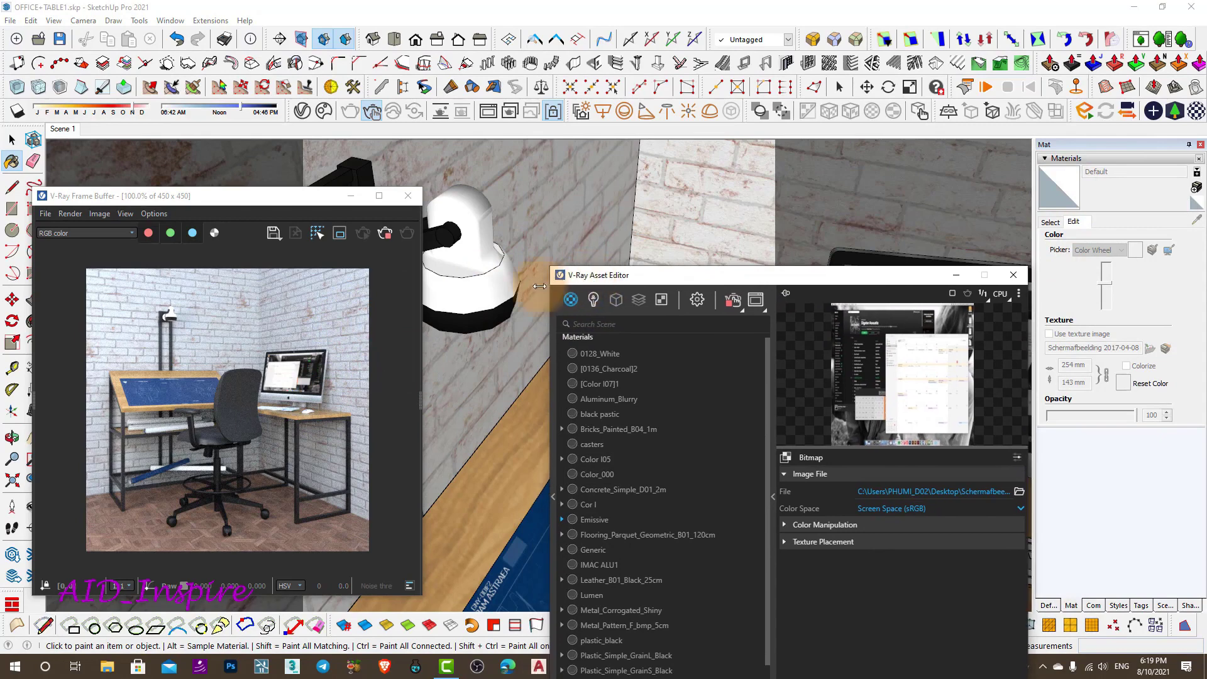
left_click(488, 283)
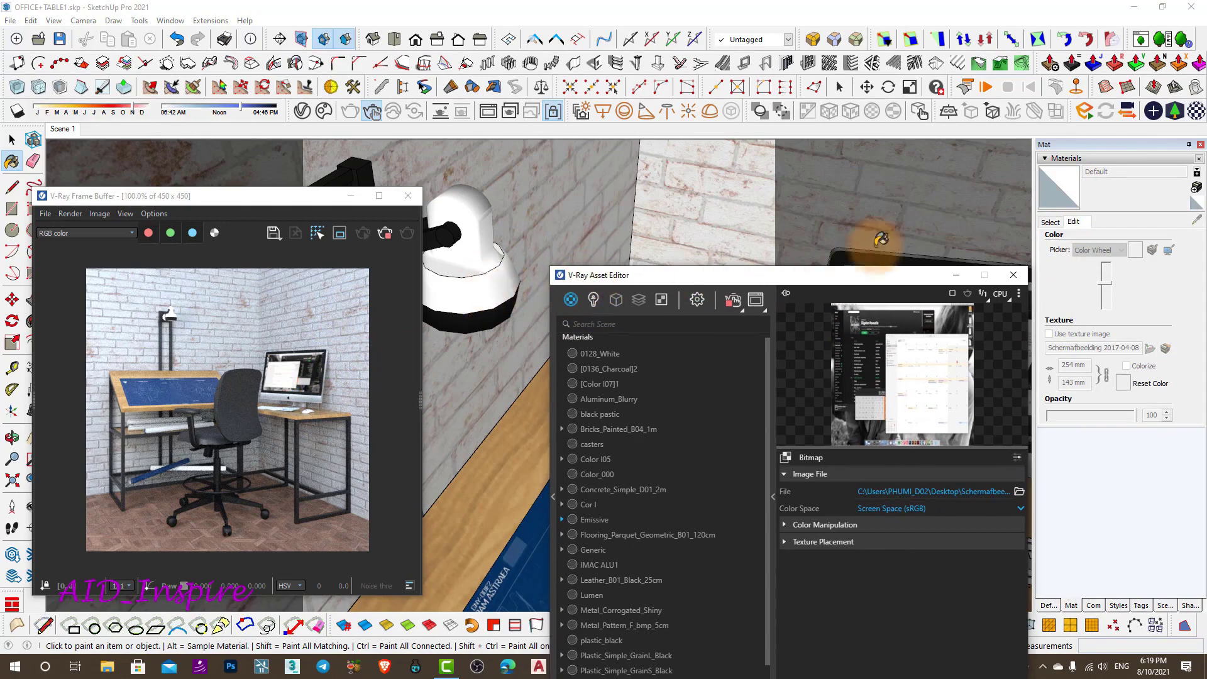
left_click(1069, 197)
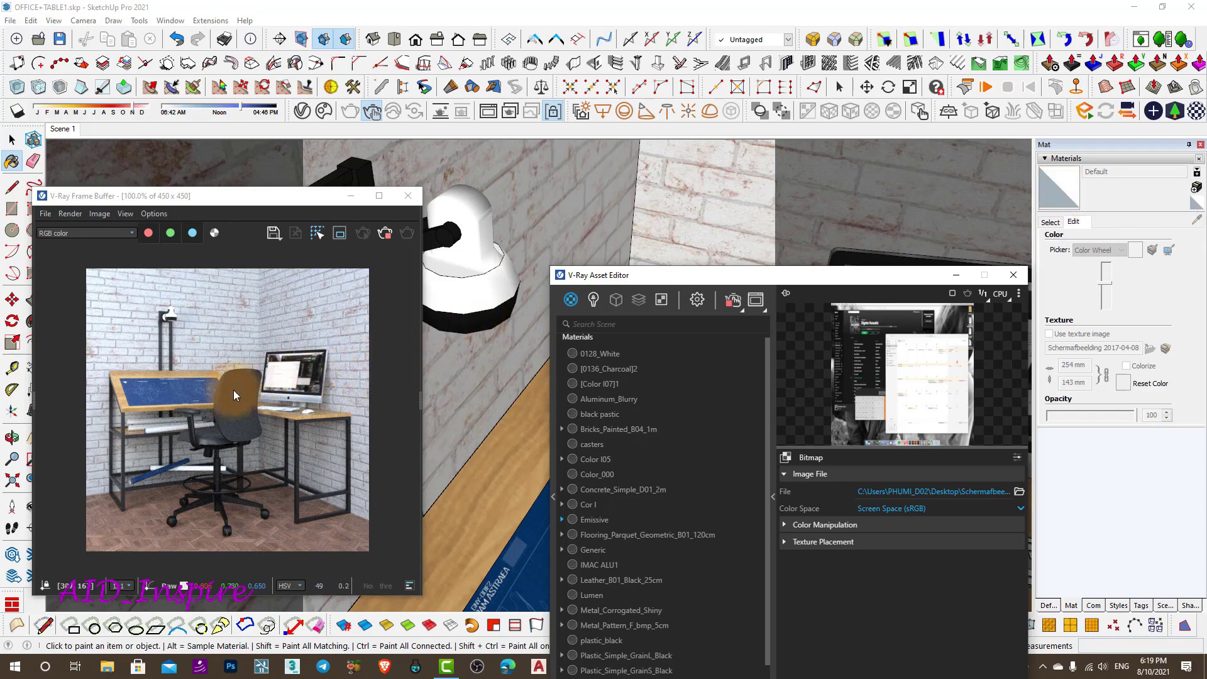
left_click(472, 295)
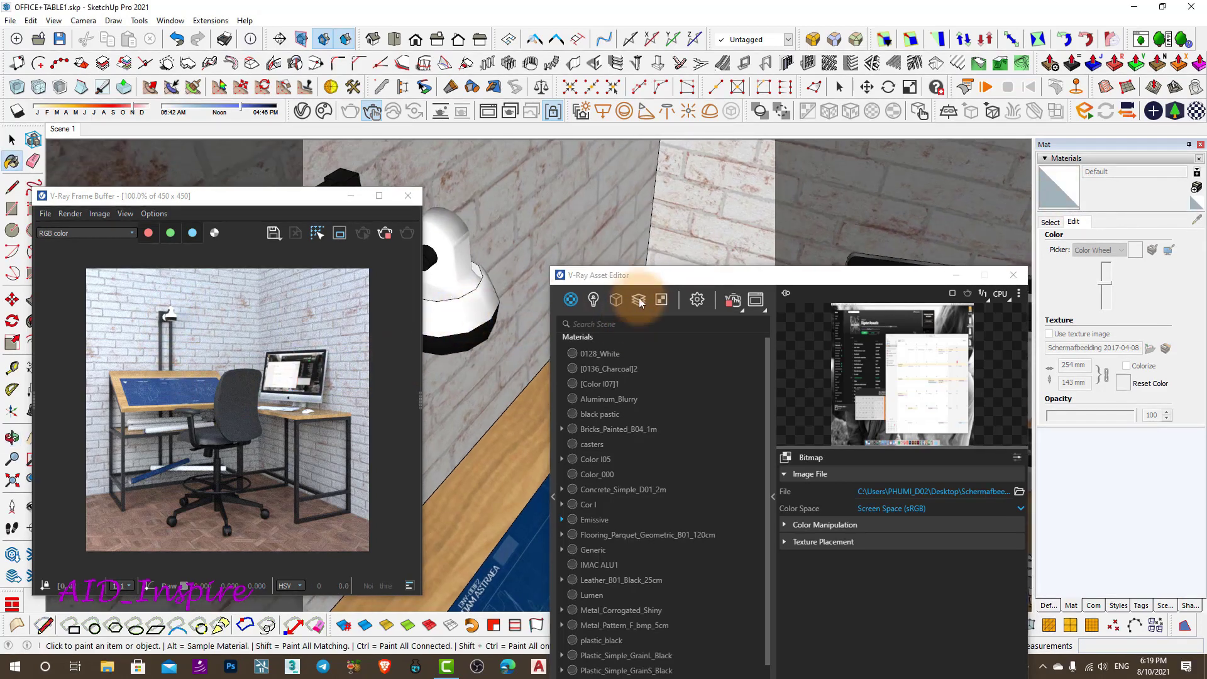
Create a new Generic#1 material in the Asset Editor
left_click_drag(589, 297, 623, 208)
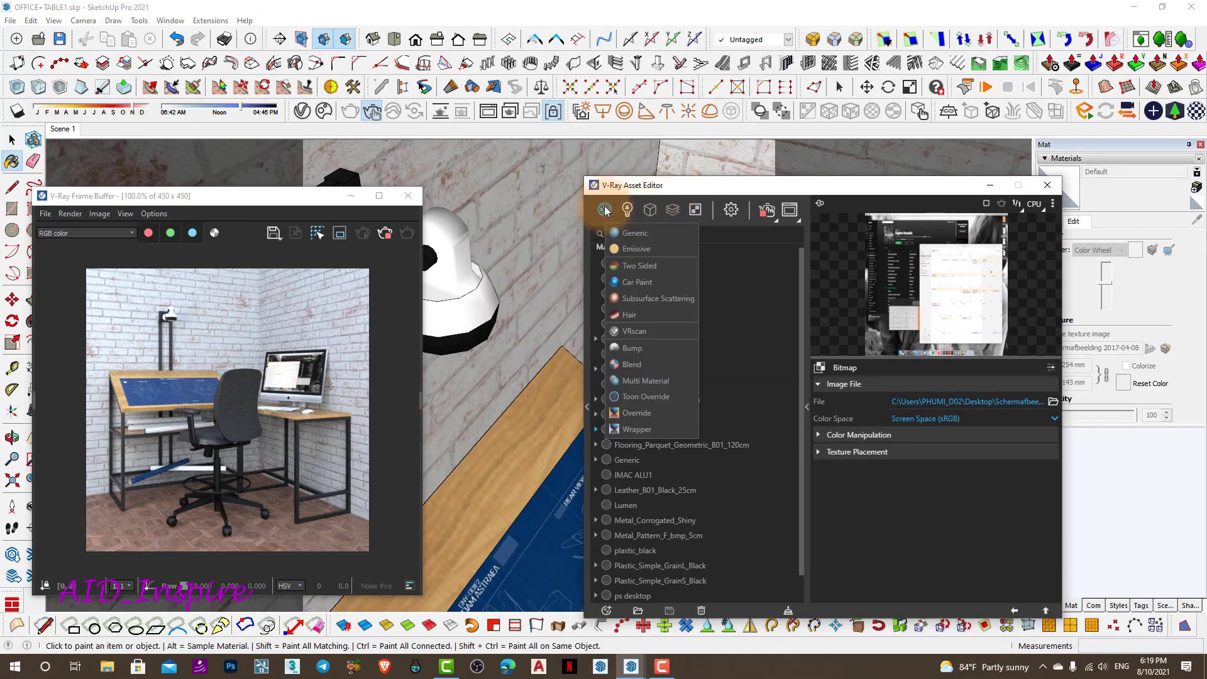
left_click(607, 611)
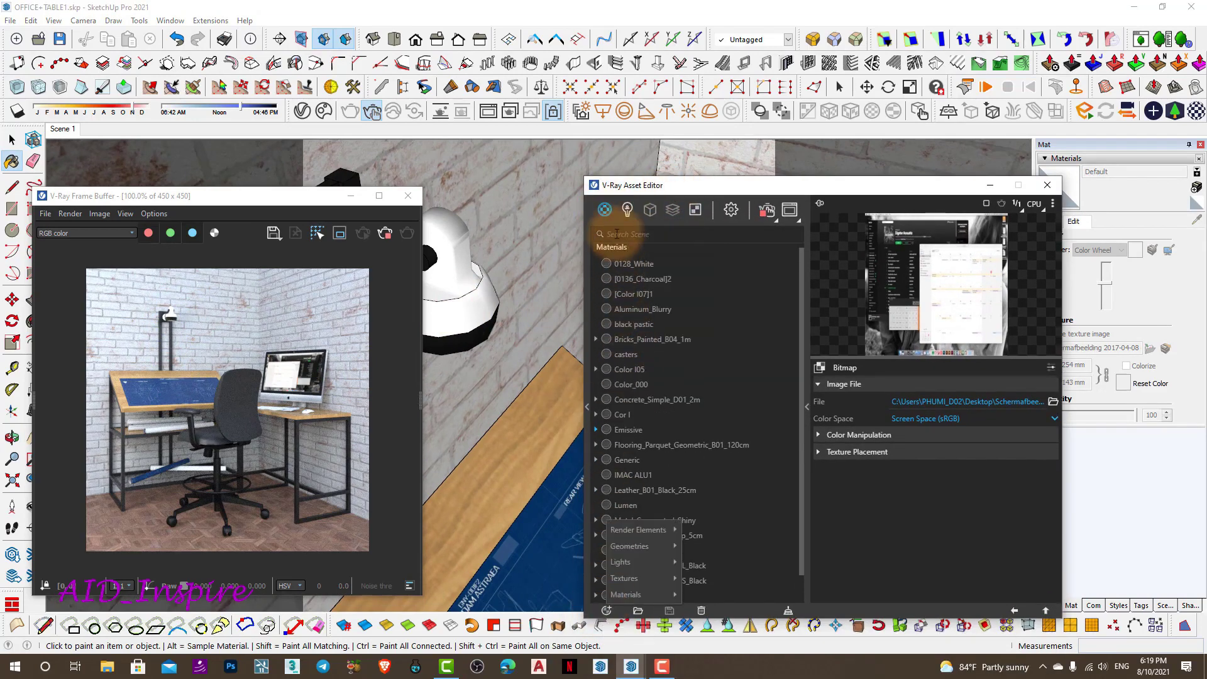
left_click(606, 217)
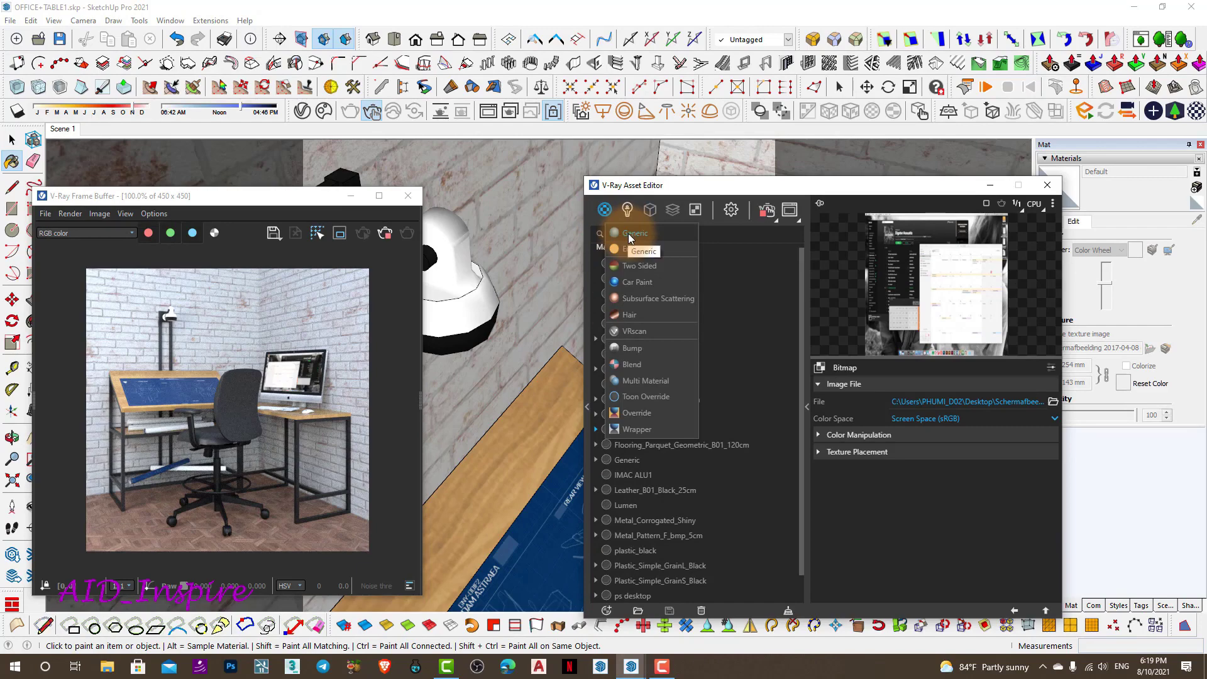
left_click(632, 233)
Orbit to the lamp and enter its group and nested shade group
mouse_move(490, 302)
middle_mouse_down()
mouse_move(421, 321)
mouse_move(679, 199)
middle_mouse_up()
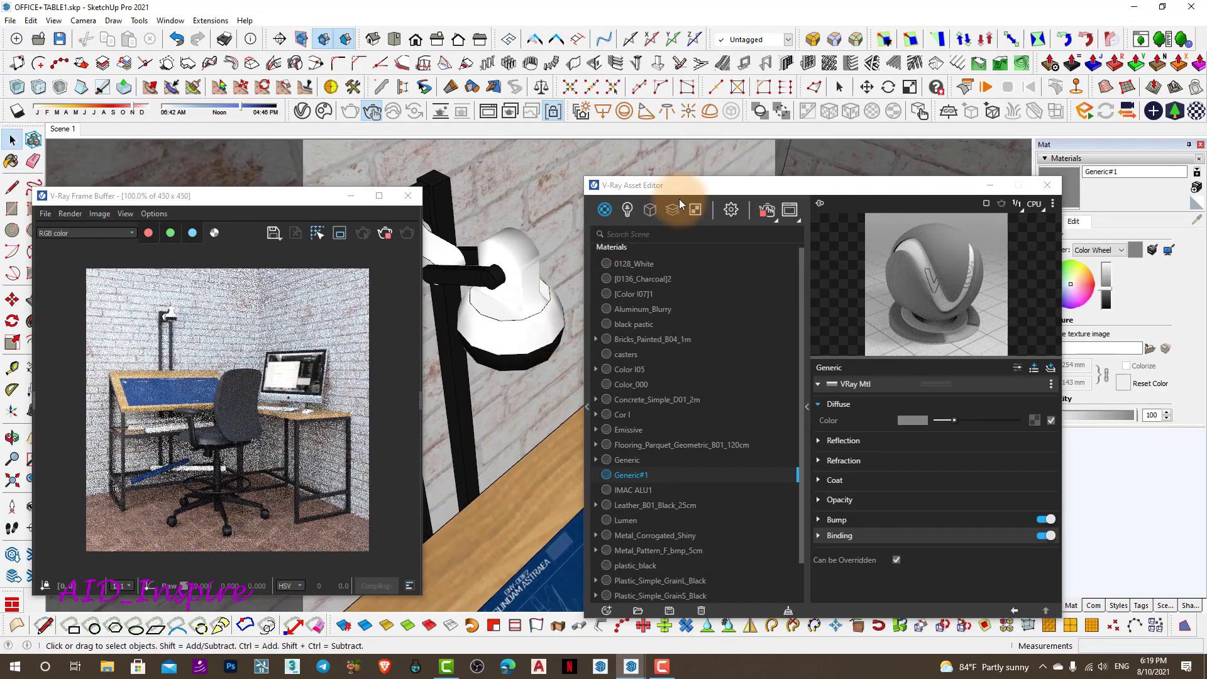
left_click_drag(661, 185, 703, 182)
mouse_move(478, 327)
middle_mouse_down()
mouse_move(522, 270)
mouse_move(648, 324)
mouse_move(596, 319)
mouse_move(591, 333)
middle_mouse_up()
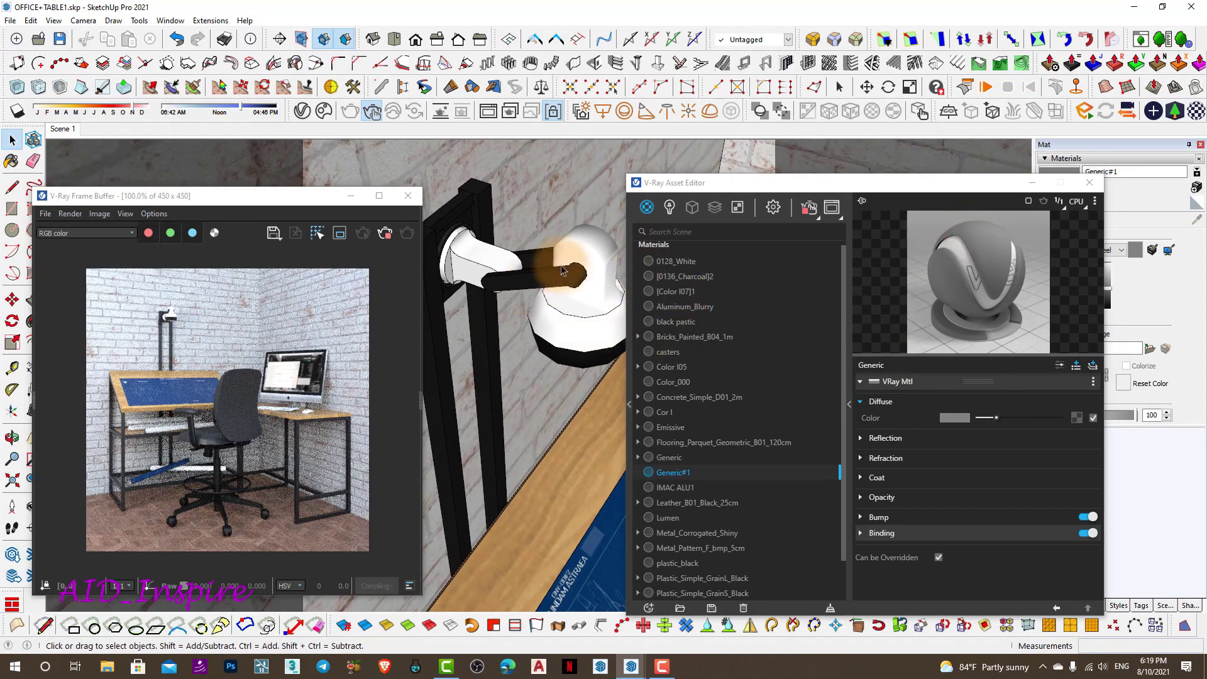
double_click(572, 339)
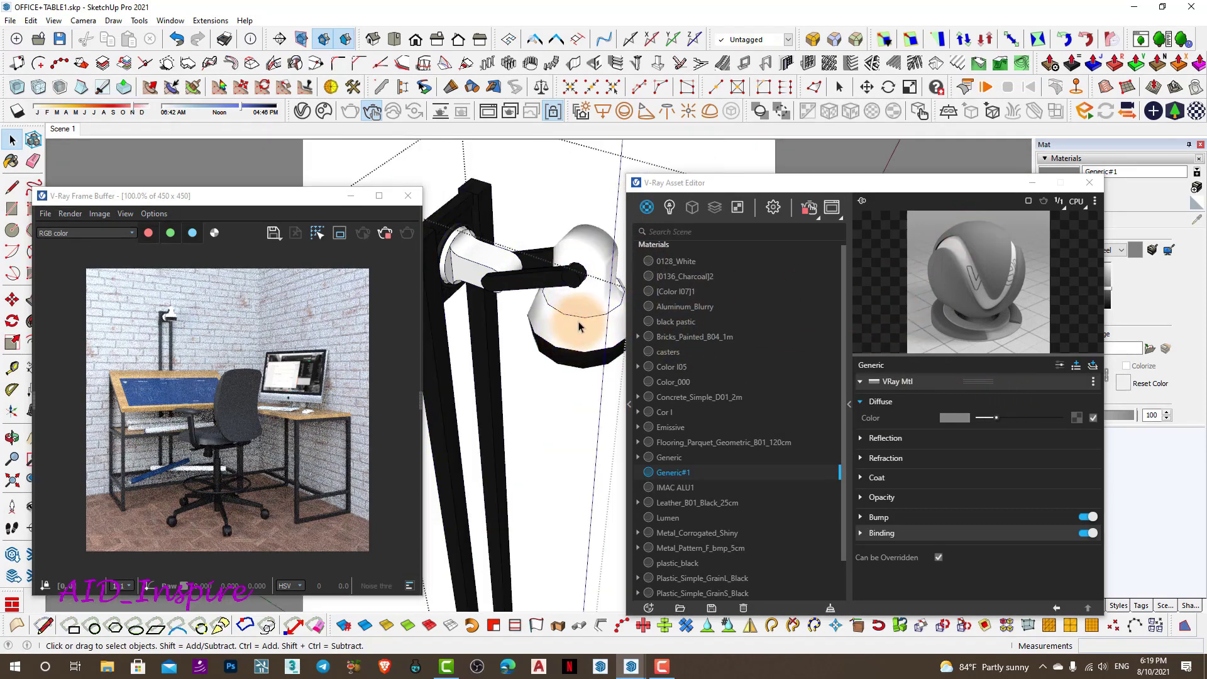
double_click(580, 325)
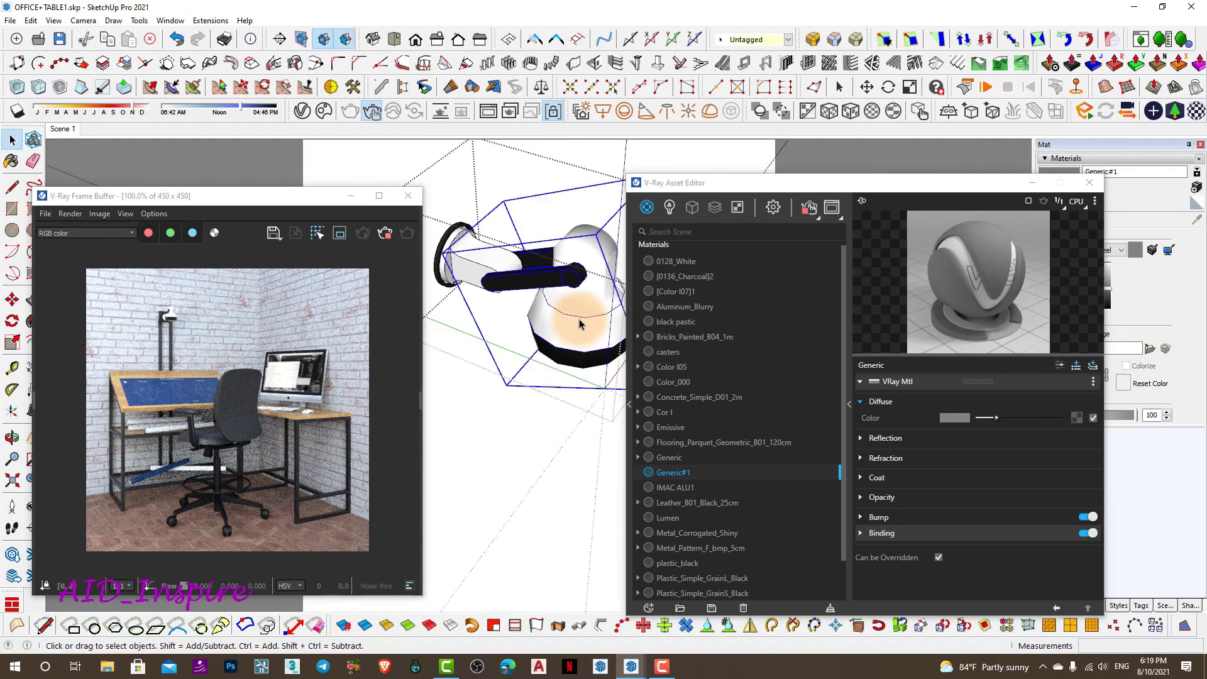
double_click(580, 325)
triple_click(580, 326)
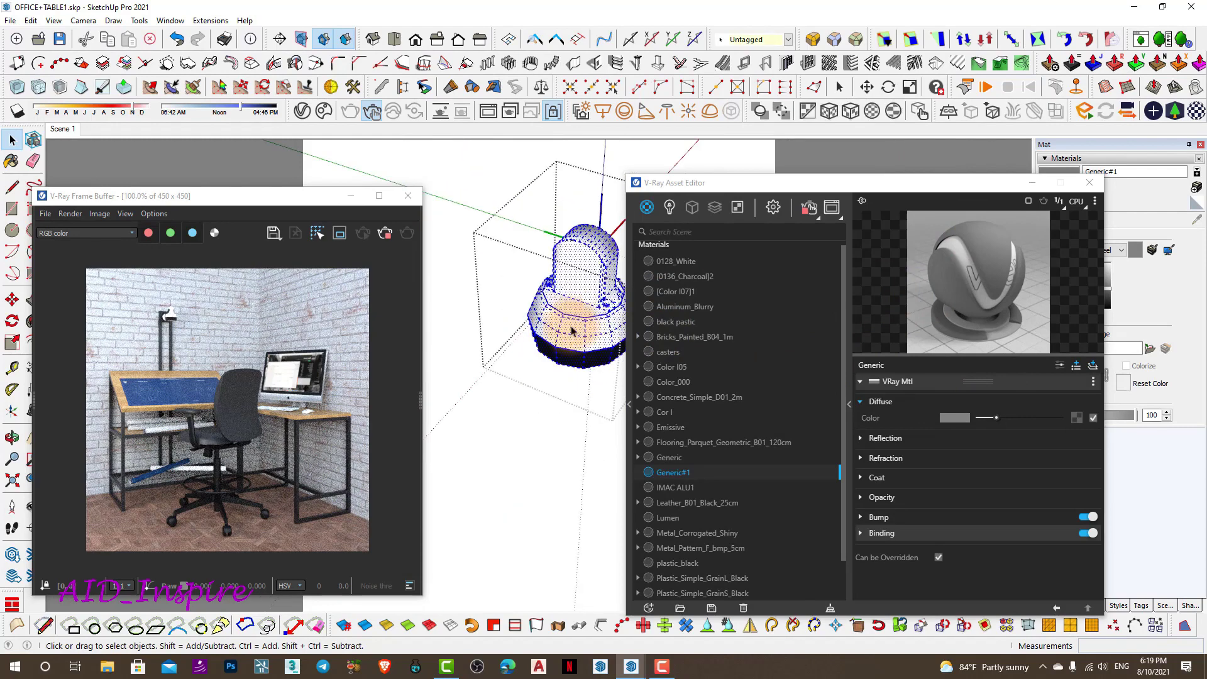
Select the shade's middle band face and switch to the Paint Bucket
mouse_move(572, 331)
middle_mouse_down()
mouse_move(553, 135)
mouse_move(480, 130)
mouse_move(627, 187)
mouse_move(553, 342)
middle_mouse_up()
left_click(553, 341)
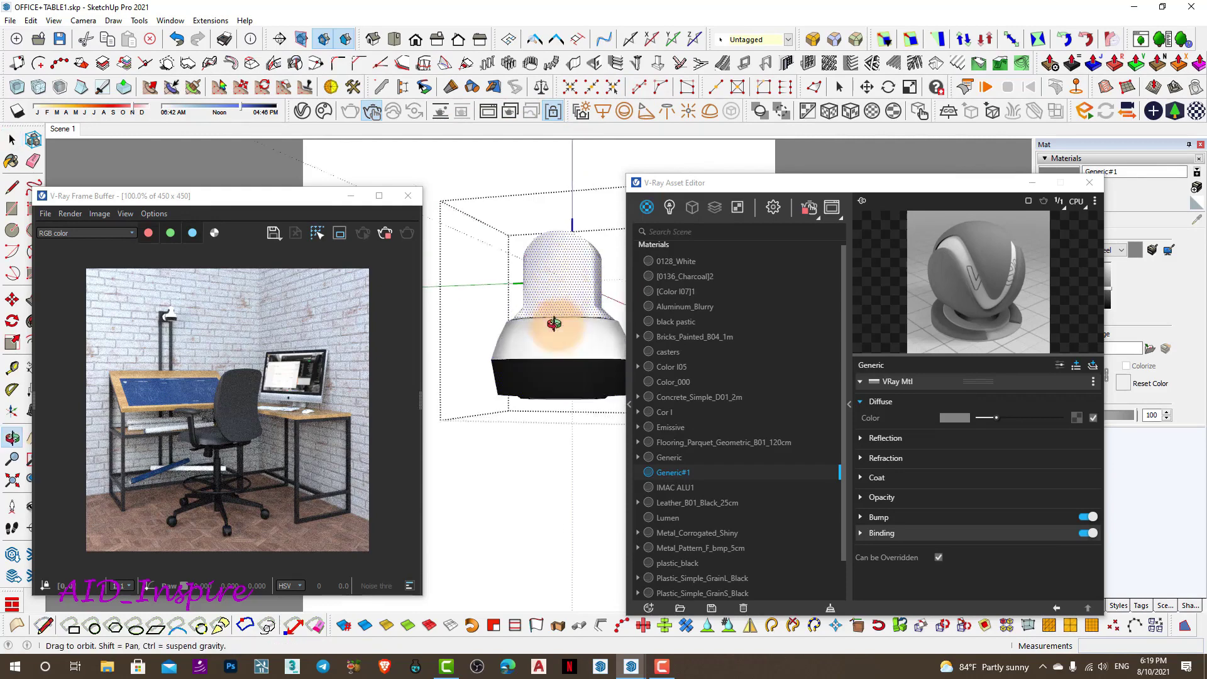
mouse_move(549, 323)
middle_mouse_down()
mouse_move(552, 336)
mouse_move(487, 376)
mouse_move(509, 371)
middle_mouse_up()
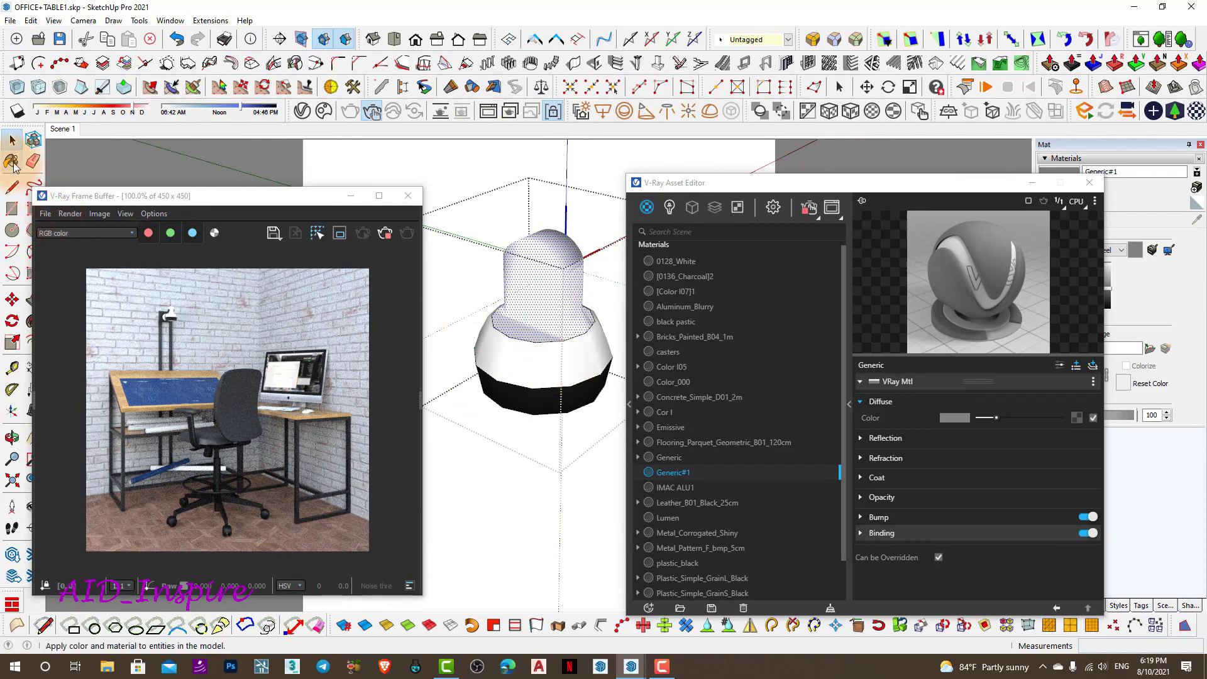
middle_click_drag(563, 376, 528, 276)
key("b")
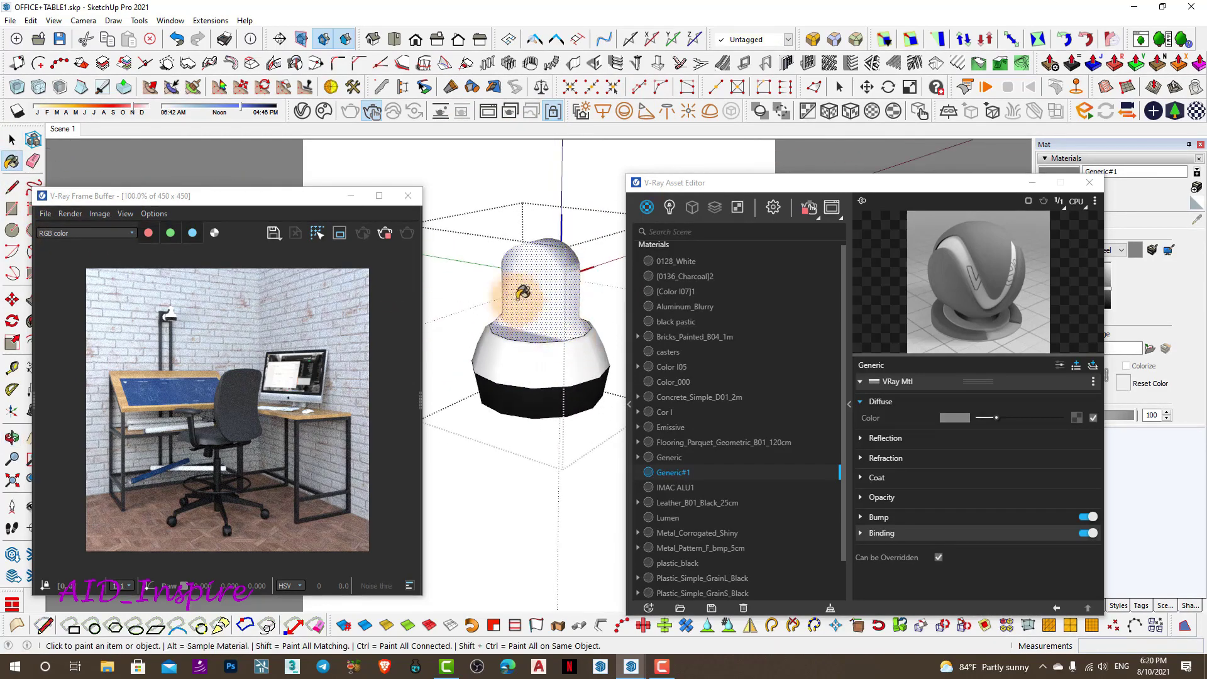
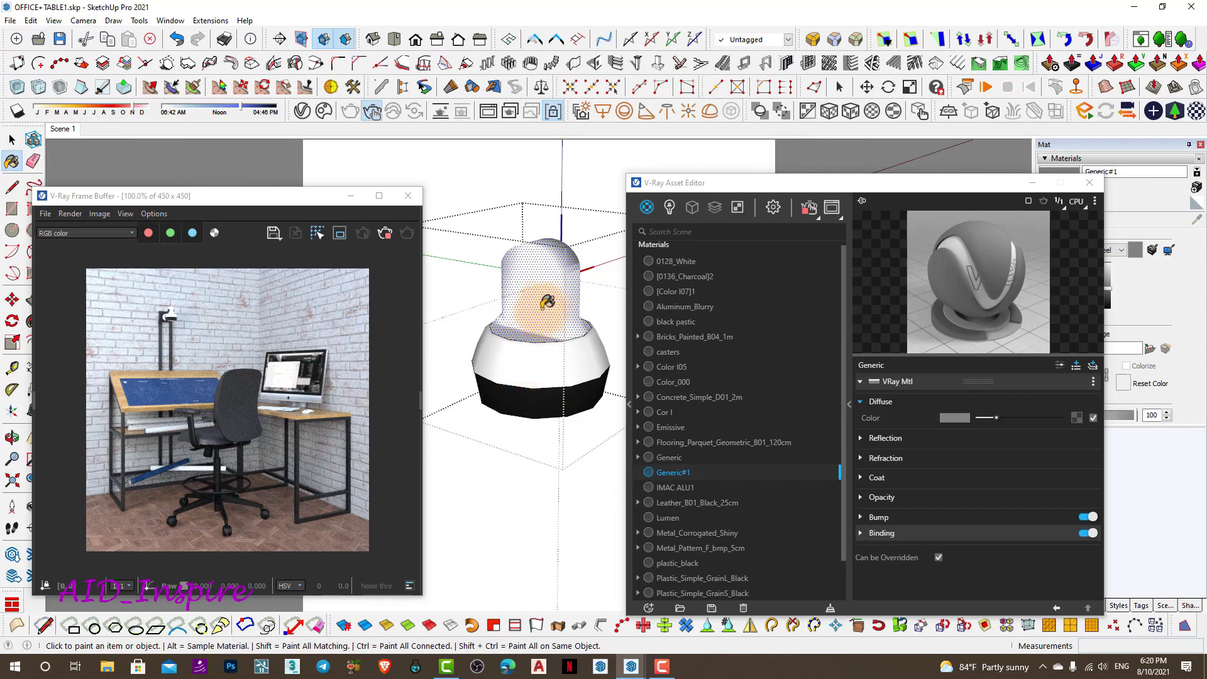
Paint the desk lamp's white band with the grey Generic#1 material
left_click(535, 359)
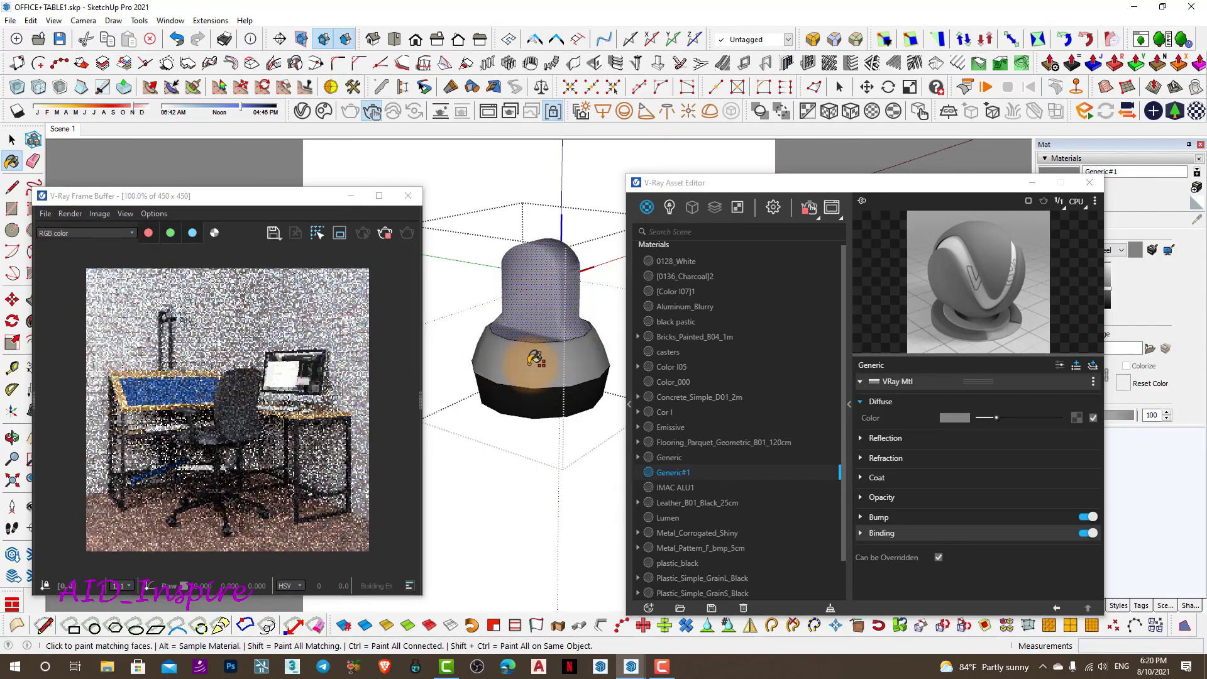
mouse_move(538, 323)
middle_mouse_down()
mouse_move(449, 300)
mouse_move(587, 349)
mouse_move(444, 348)
mouse_move(509, 356)
middle_mouse_up()
scroll(552, 318, "up", 3)
key("space")
scroll(554, 352, "down", 3)
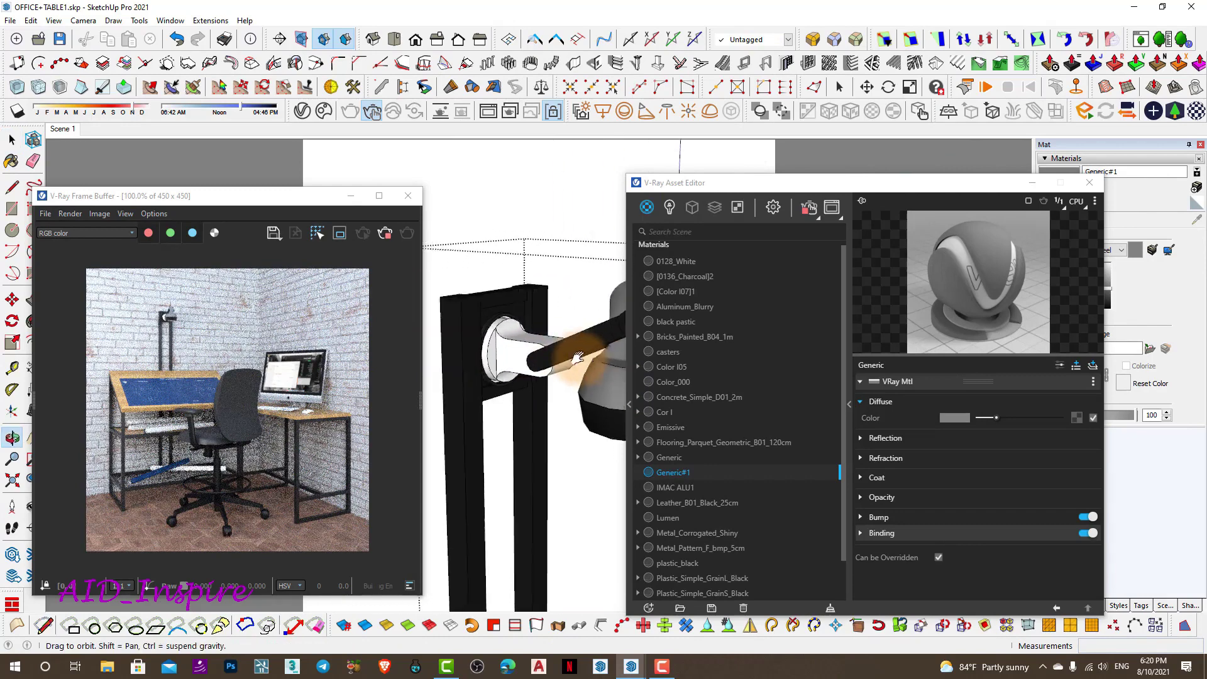
Paint the lamp knob component with Generic#1 and exit component editing
double_click(510, 357)
left_click(509, 357)
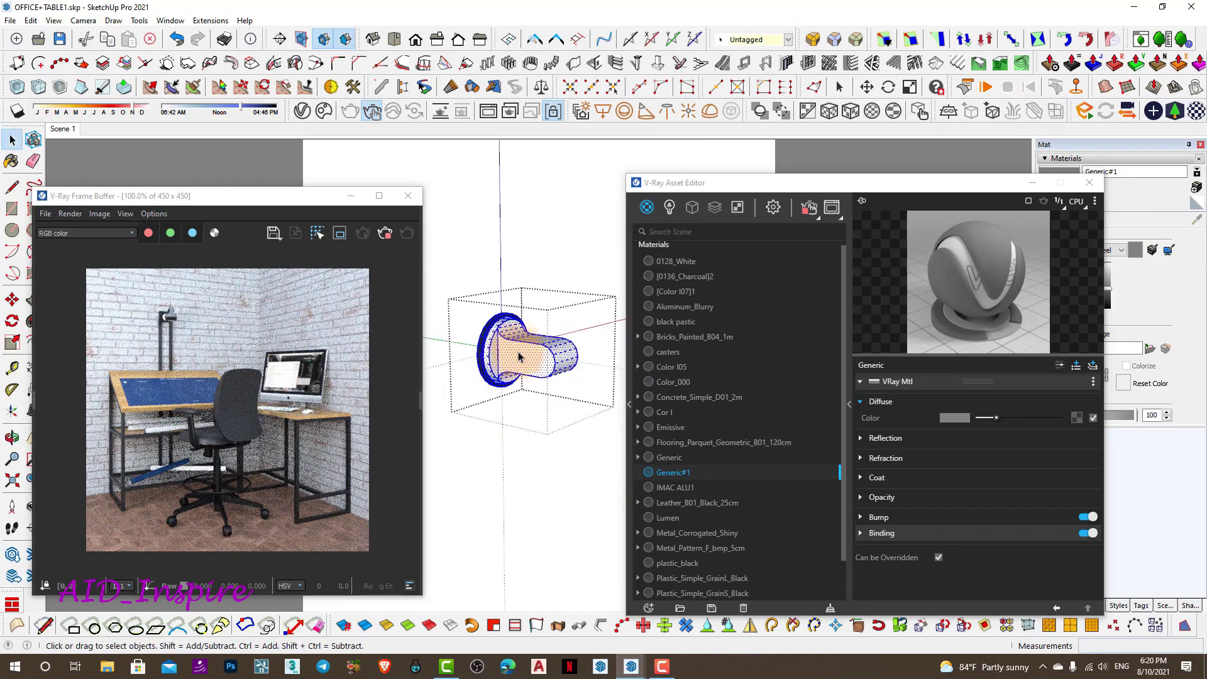
scroll(510, 357, "up", 2)
mouse_move(509, 357)
middle_mouse_down()
mouse_move(546, 340)
mouse_move(541, 377)
middle_mouse_up()
key("b")
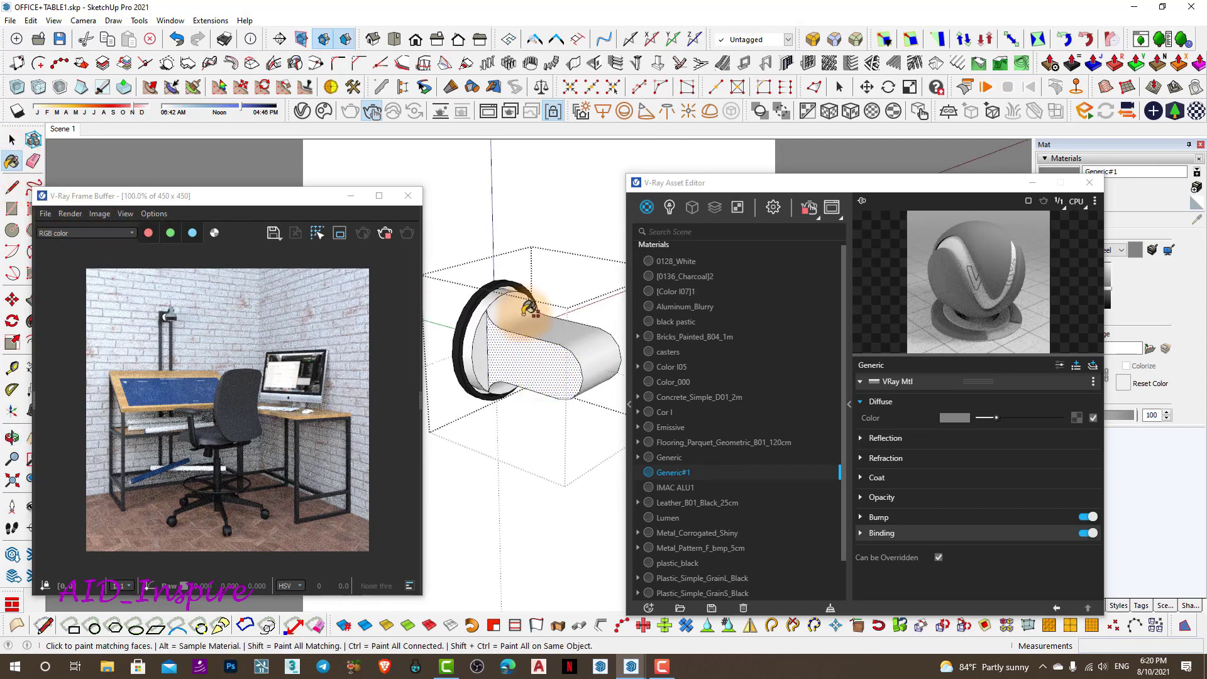
left_click(585, 338)
key("space")
mouse_move(583, 343)
middle_mouse_down()
mouse_move(539, 284)
mouse_move(546, 335)
middle_mouse_up()
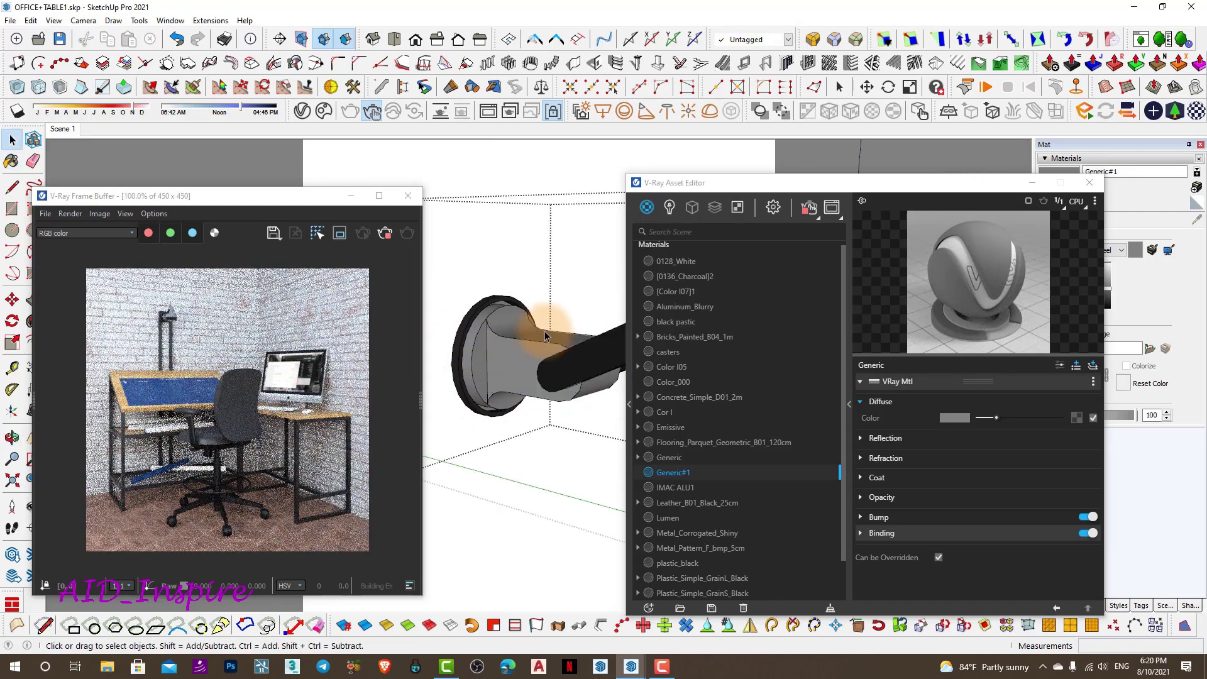
key("Escape")
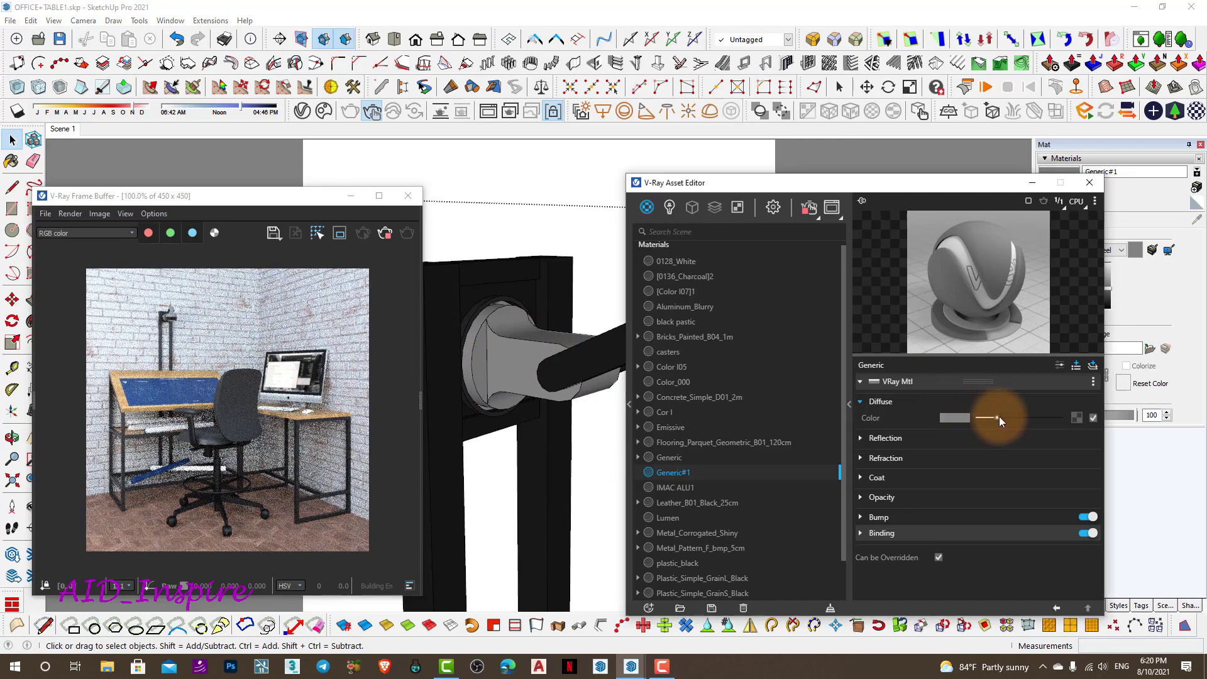
Lighten Generic#1's diffuse colour and give it grey reflections with 0.7 glossiness
left_click_drag(995, 417, 1037, 419)
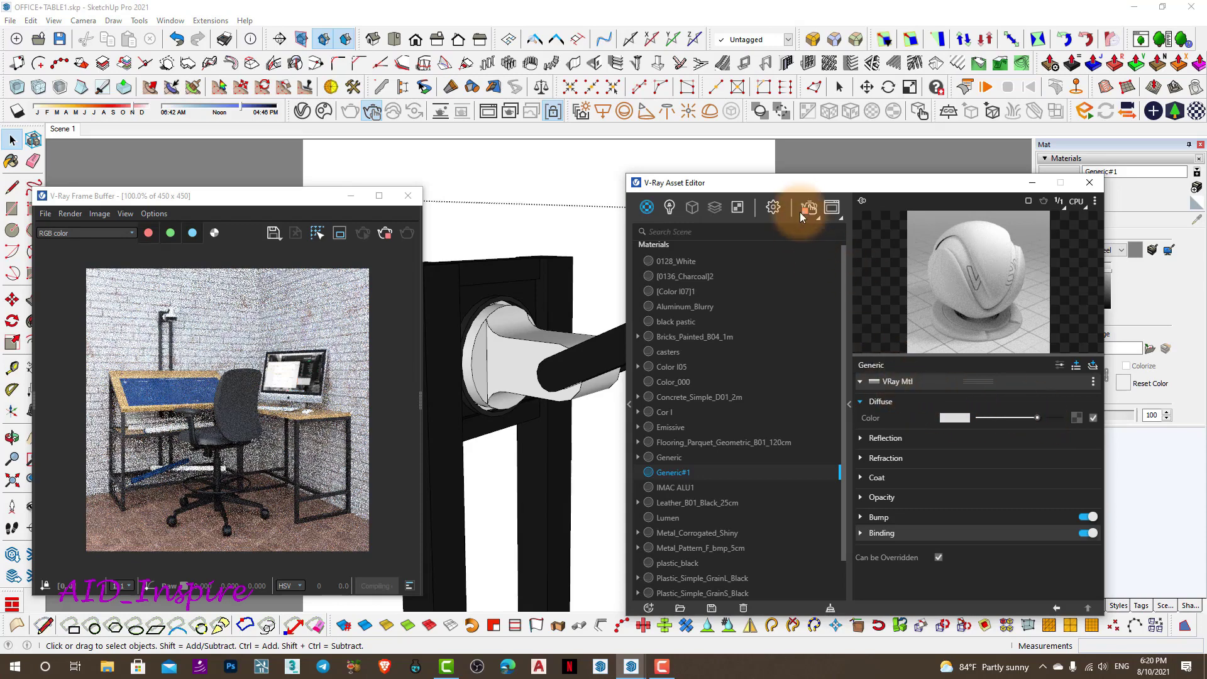
left_click_drag(800, 182, 800, 133)
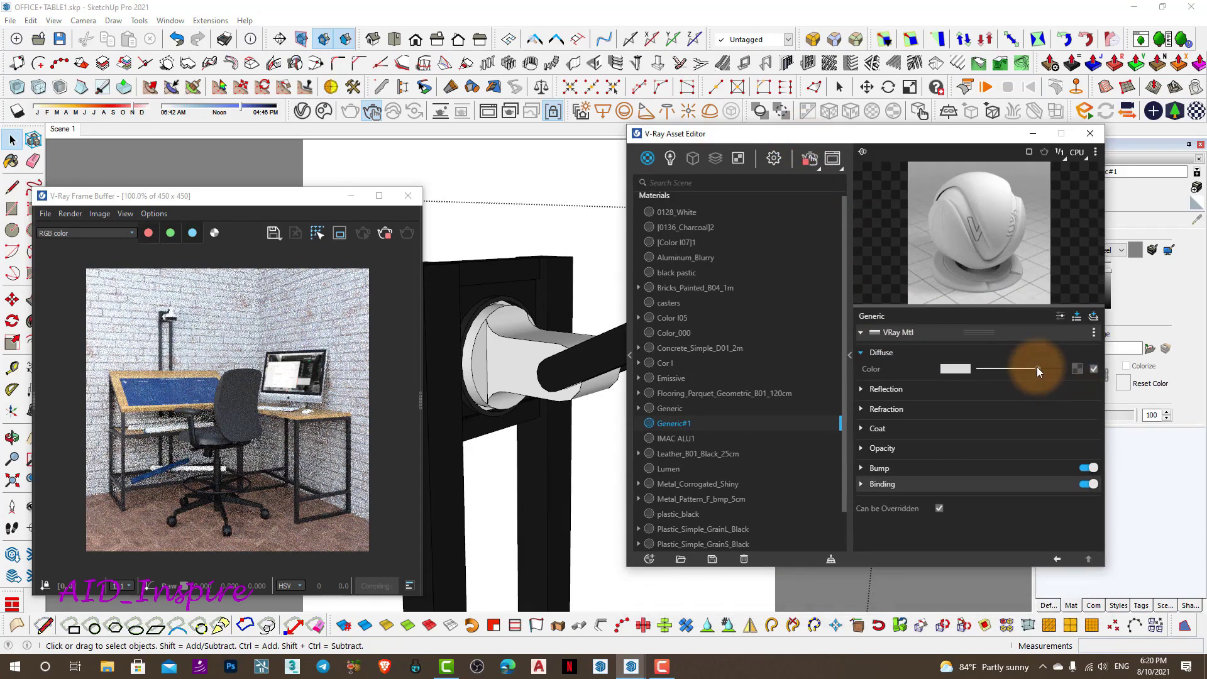
left_click_drag(1035, 369, 1033, 368)
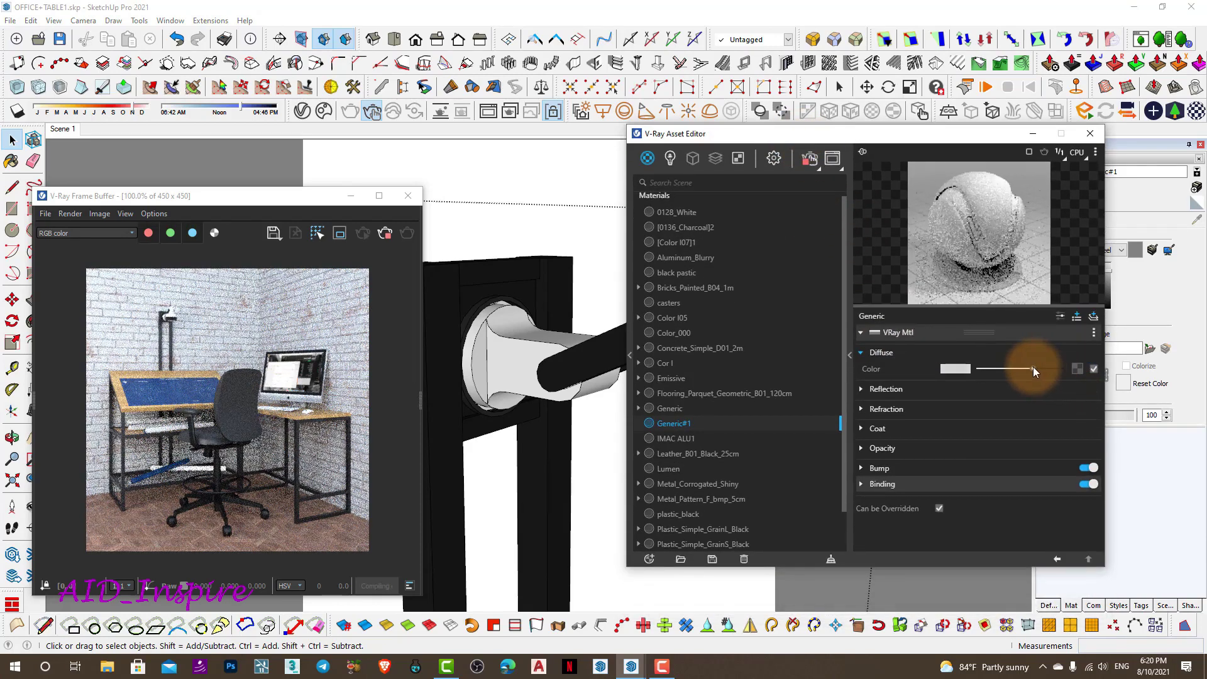
left_click(870, 389)
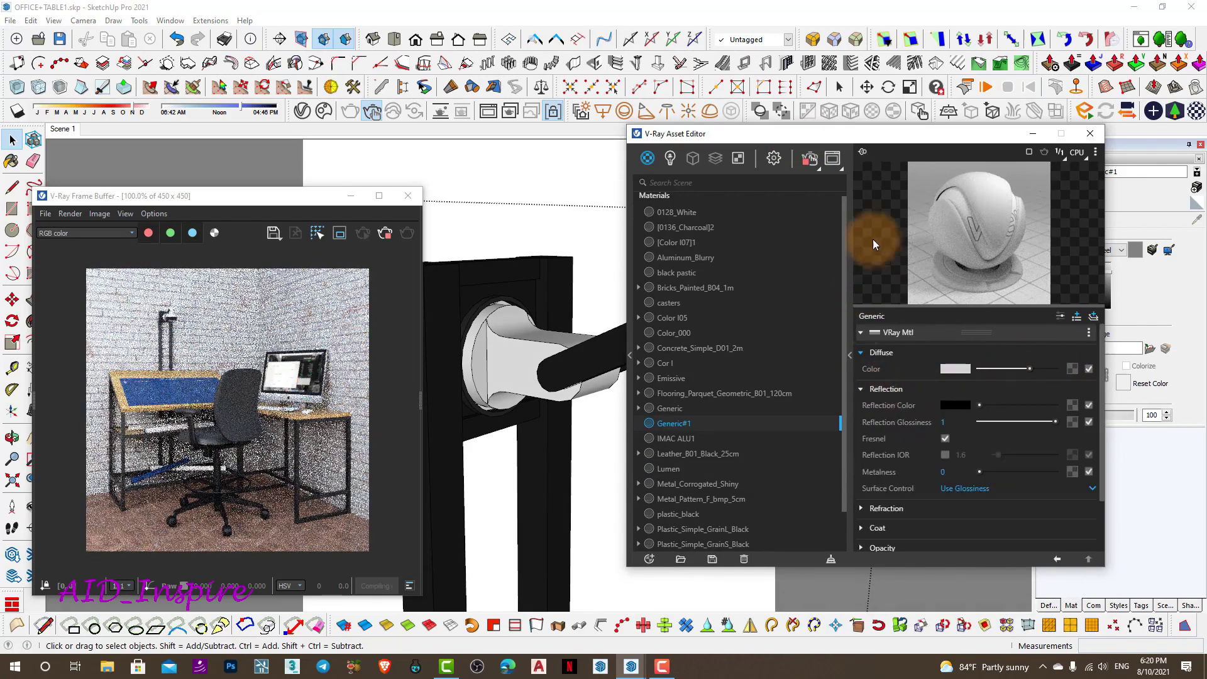
left_click_drag(854, 136, 859, 122)
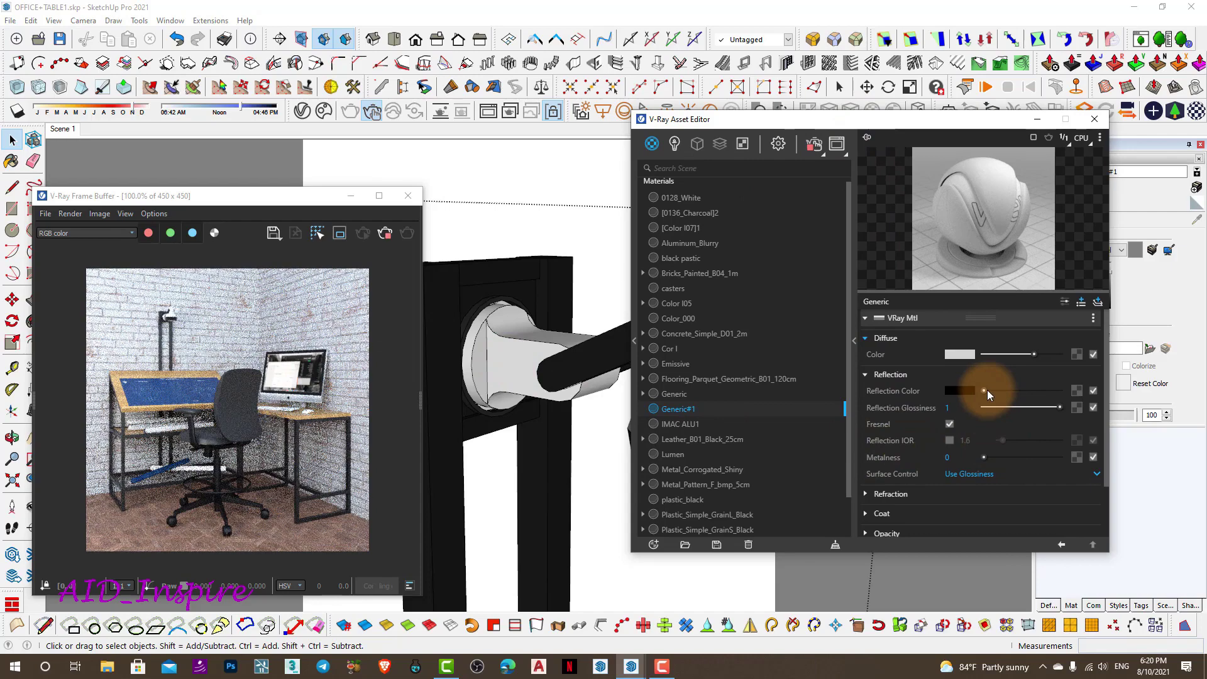
mouse_move(987, 390)
left_mouse_down()
mouse_move(1019, 390)
mouse_move(1036, 408)
left_mouse_up()
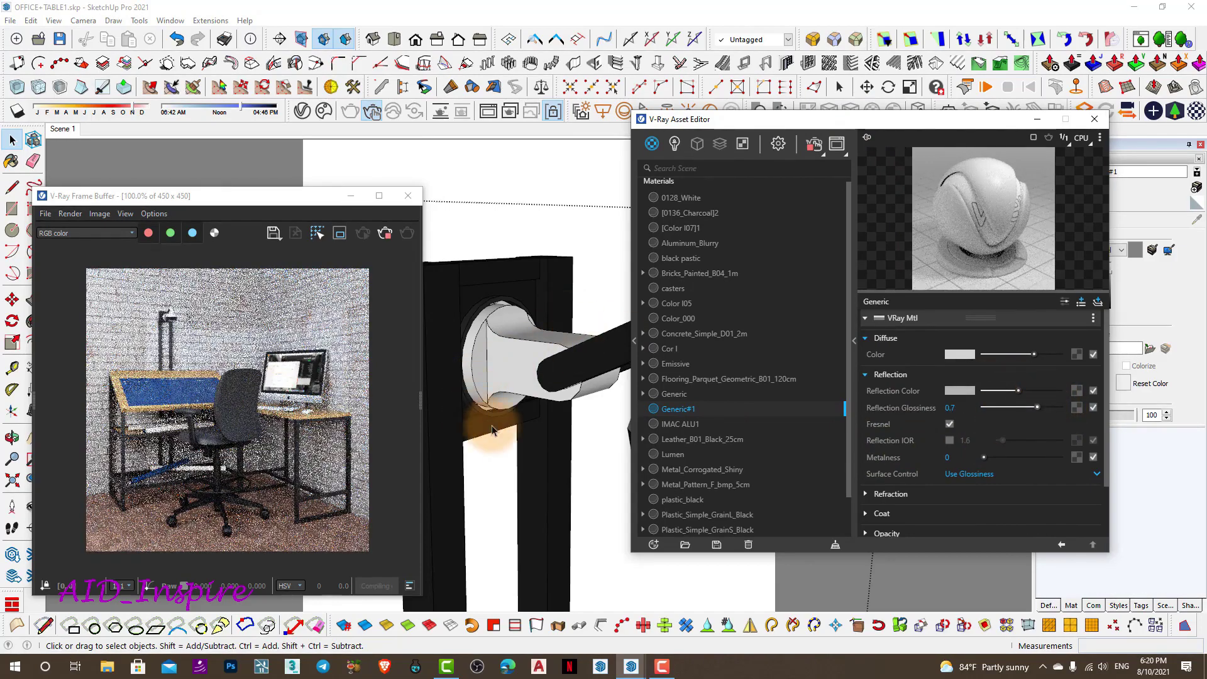
left_click_drag(280, 200, 355, 130)
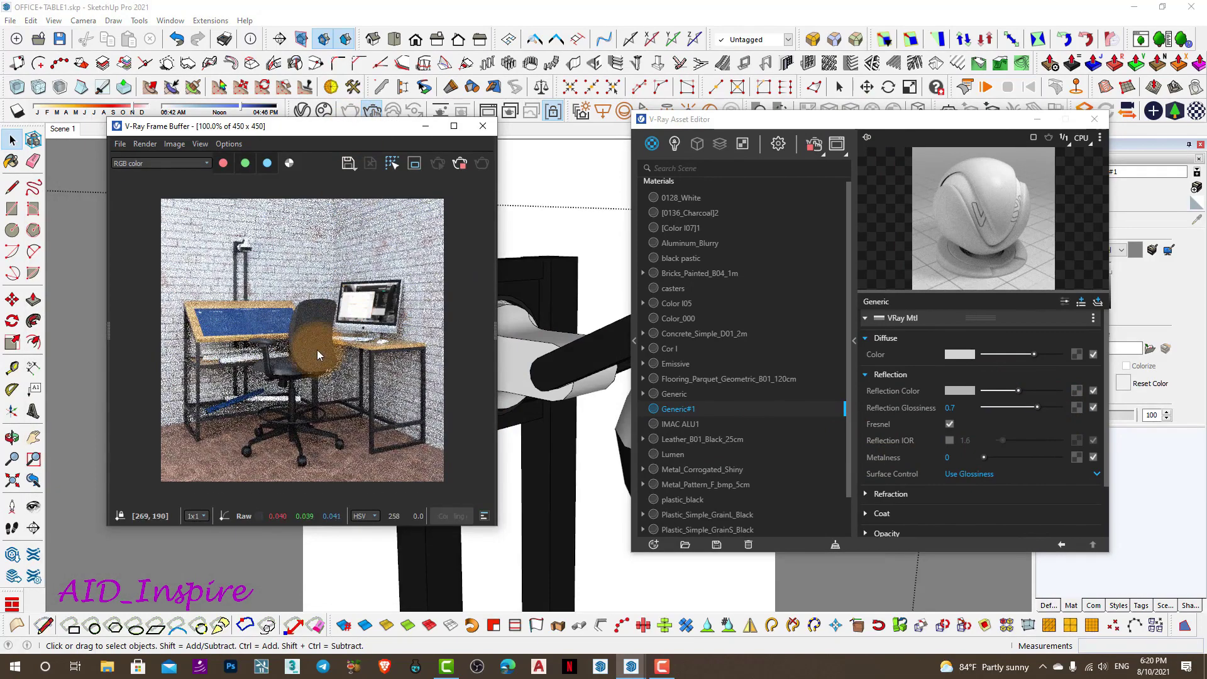
Sample the desk surface's Color_000 material with the Paint Bucket
scroll(613, 400, "down", 2)
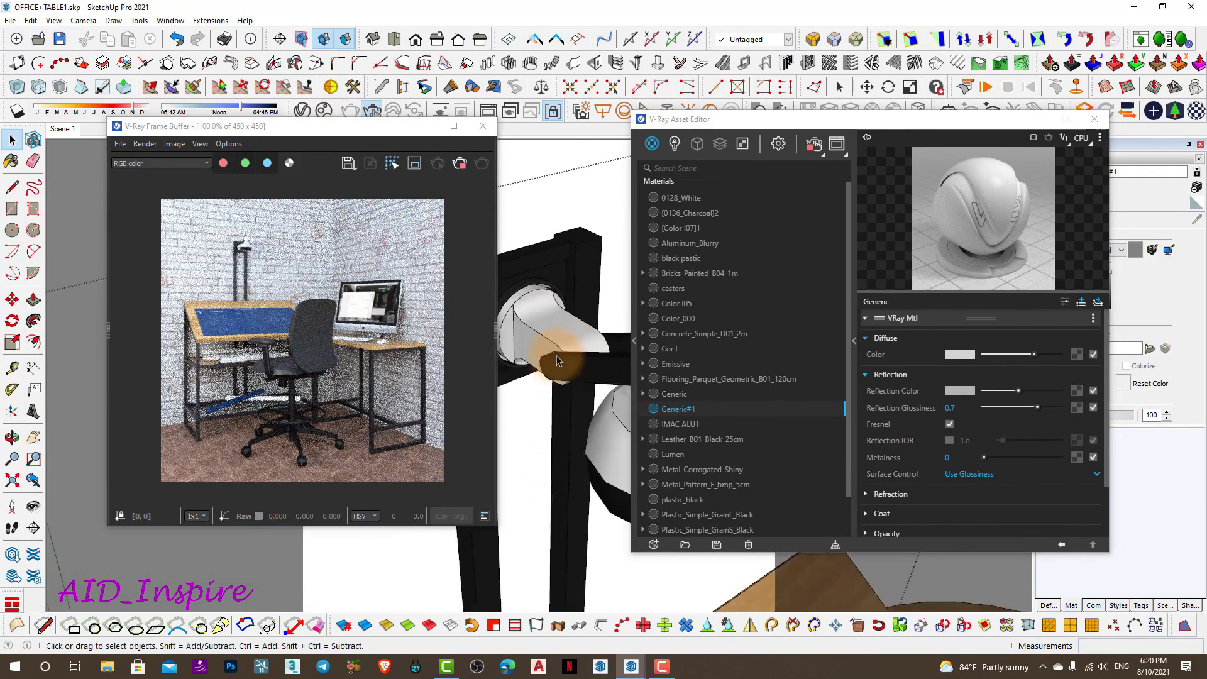
scroll(607, 434, "down", 3)
scroll(600, 478, "down", 3)
scroll(591, 527, "down", 2)
scroll(591, 527, "up", 2)
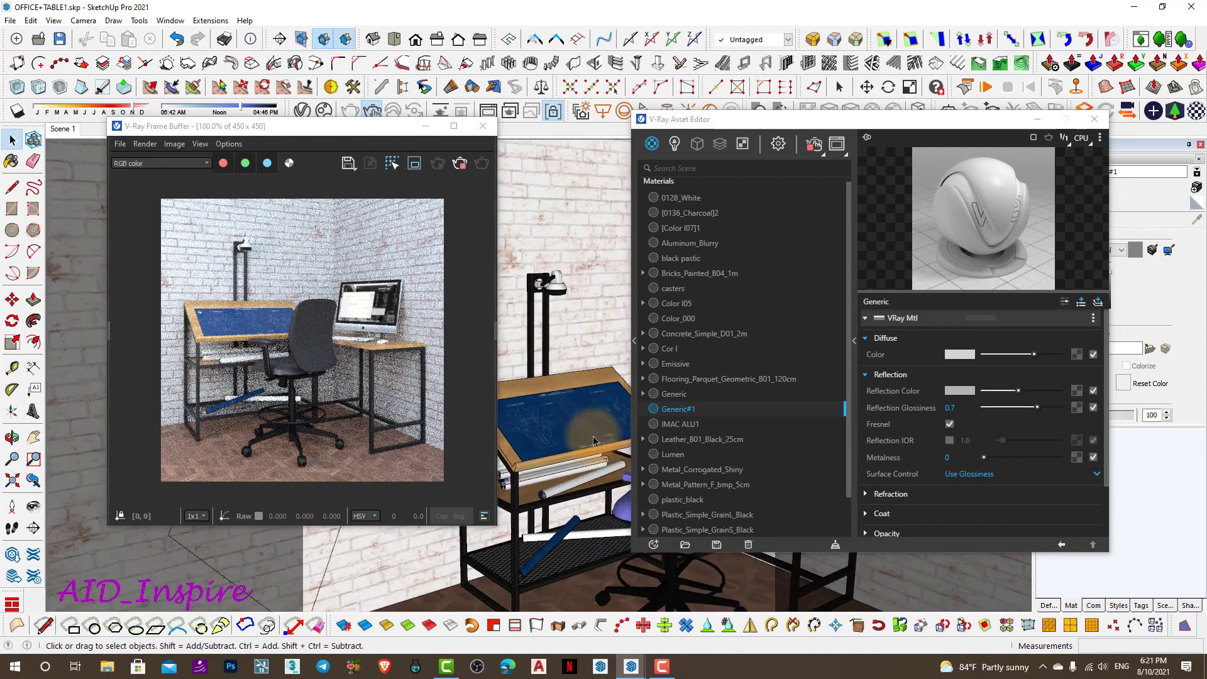
scroll(588, 522, "up", 3)
scroll(585, 516, "up", 3)
scroll(566, 490, "up", 2)
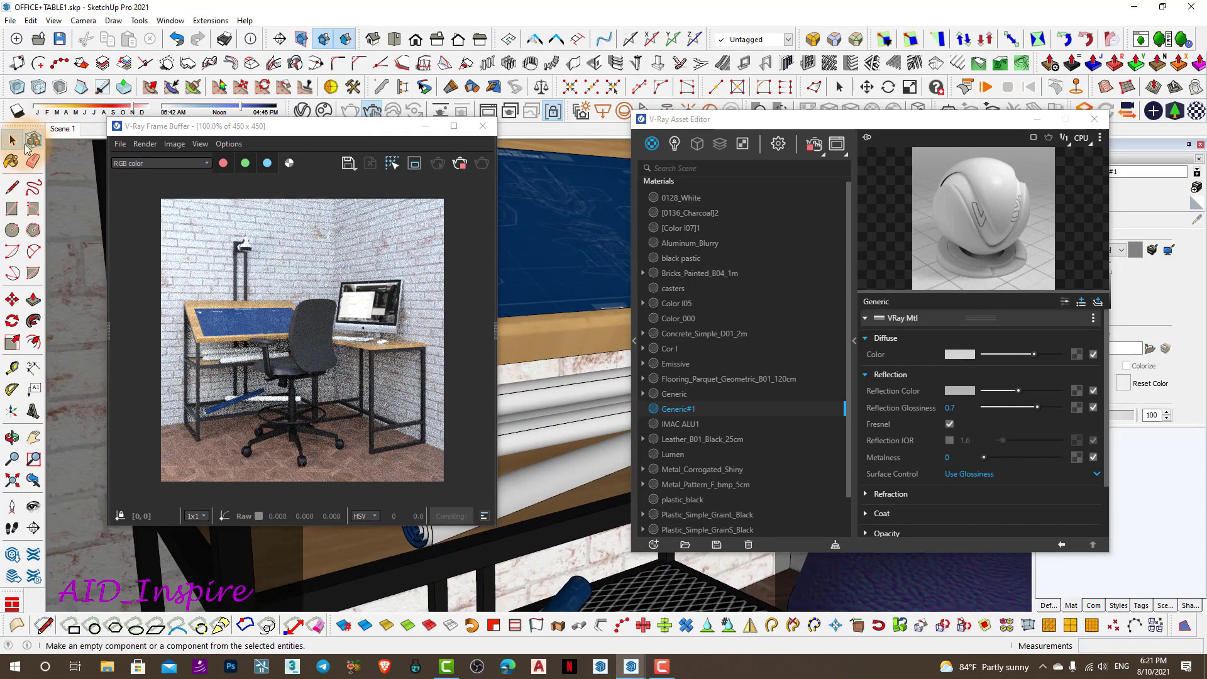
left_click(14, 162)
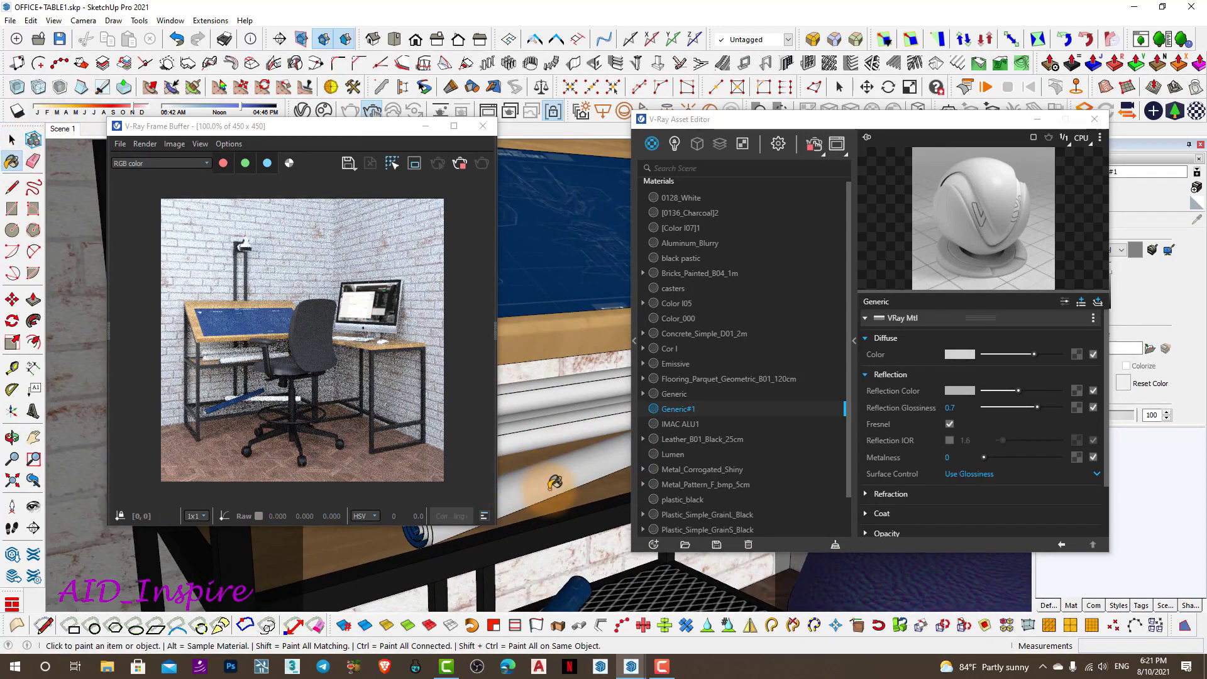
key("alt")
left_click(597, 463, "alt")
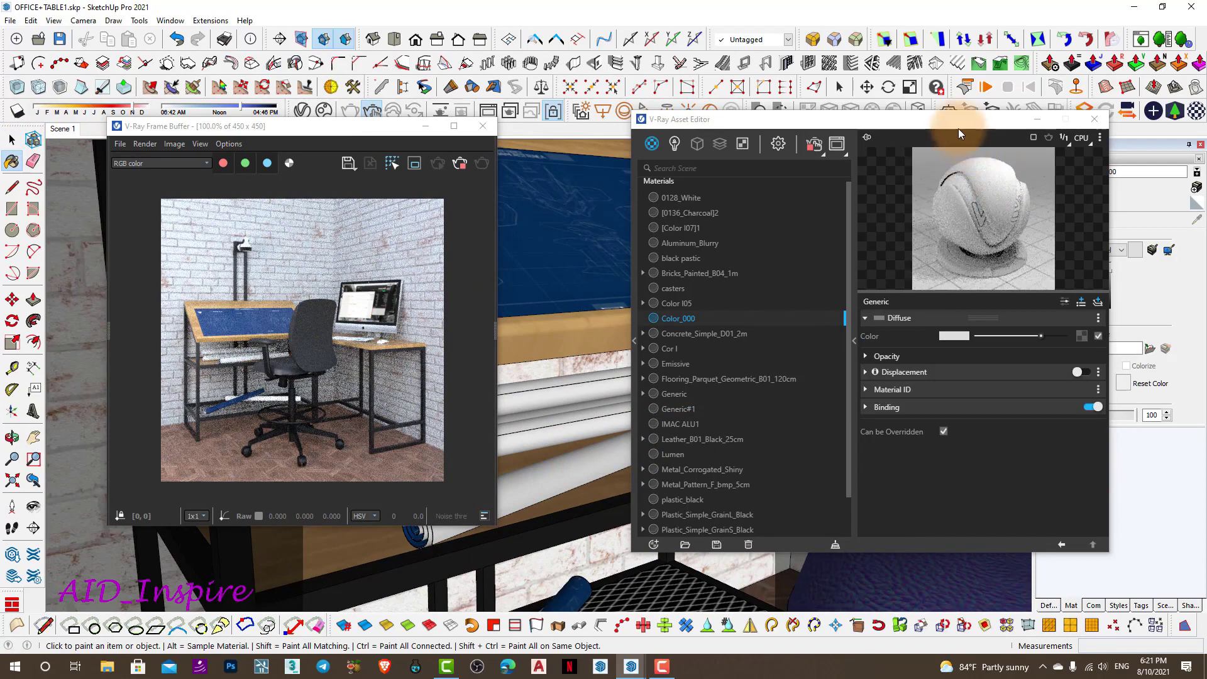
Darken Color_000's diffuse colour in the material editor
mouse_move(958, 125)
left_mouse_down()
mouse_move(919, 141)
mouse_move(918, 116)
left_mouse_up()
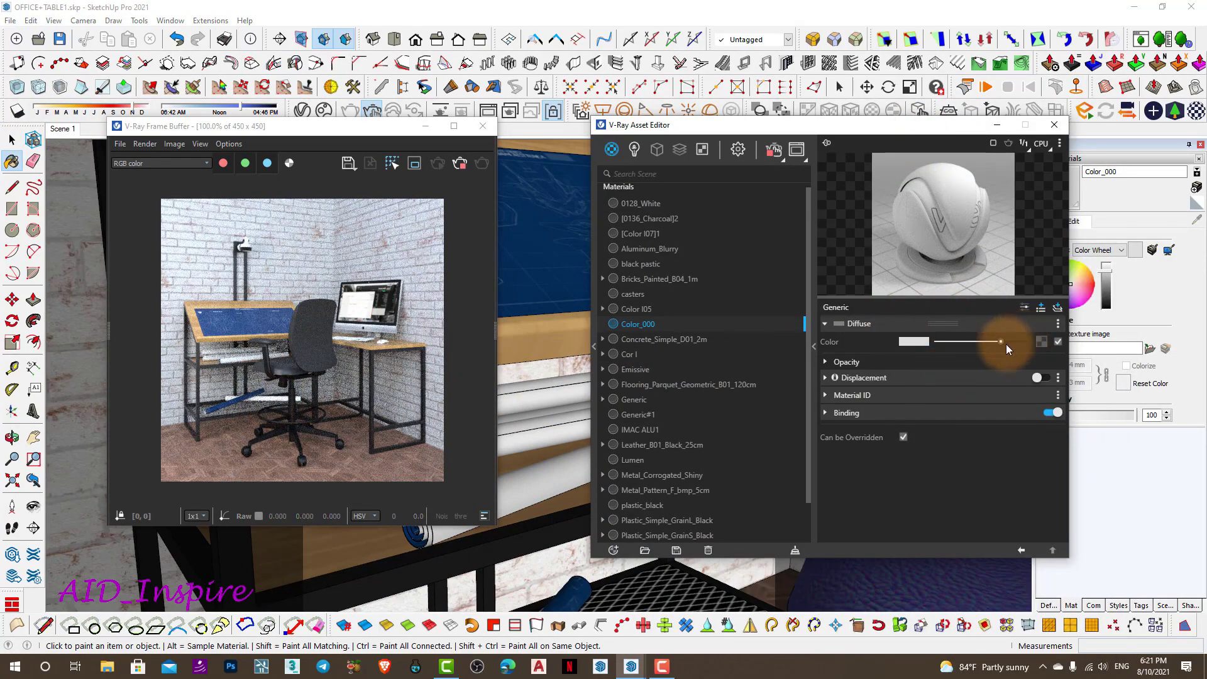
left_click_drag(1003, 342, 982, 341)
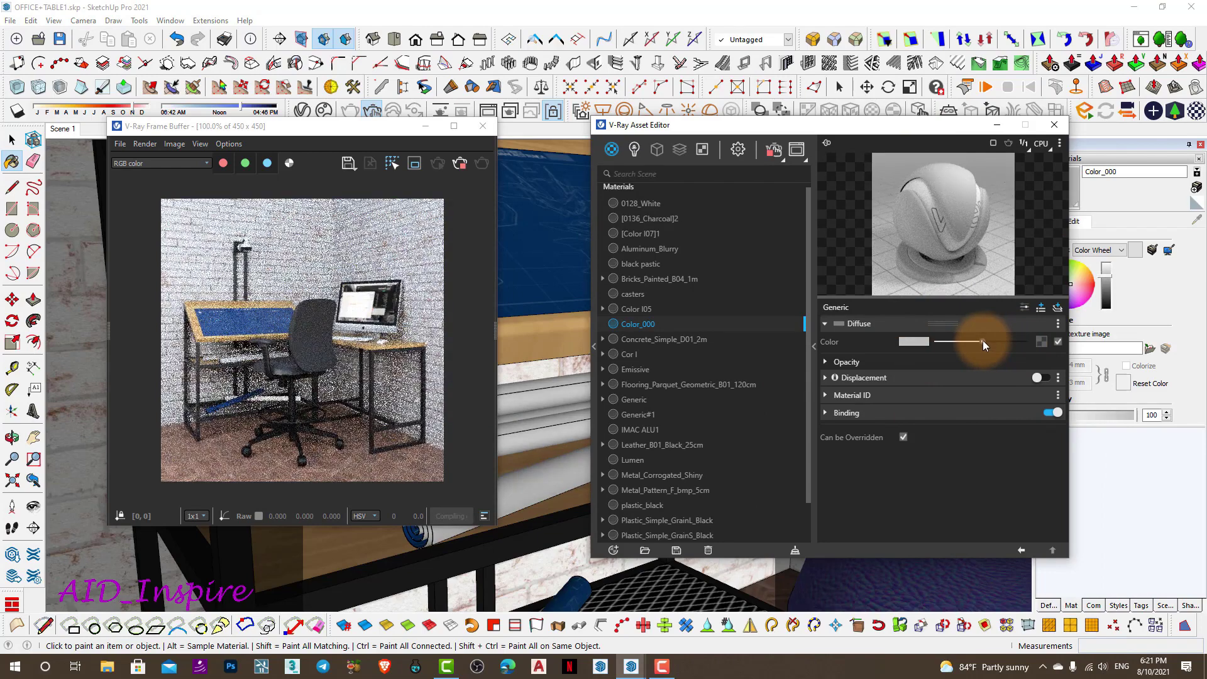
left_click_drag(337, 137, 313, 144)
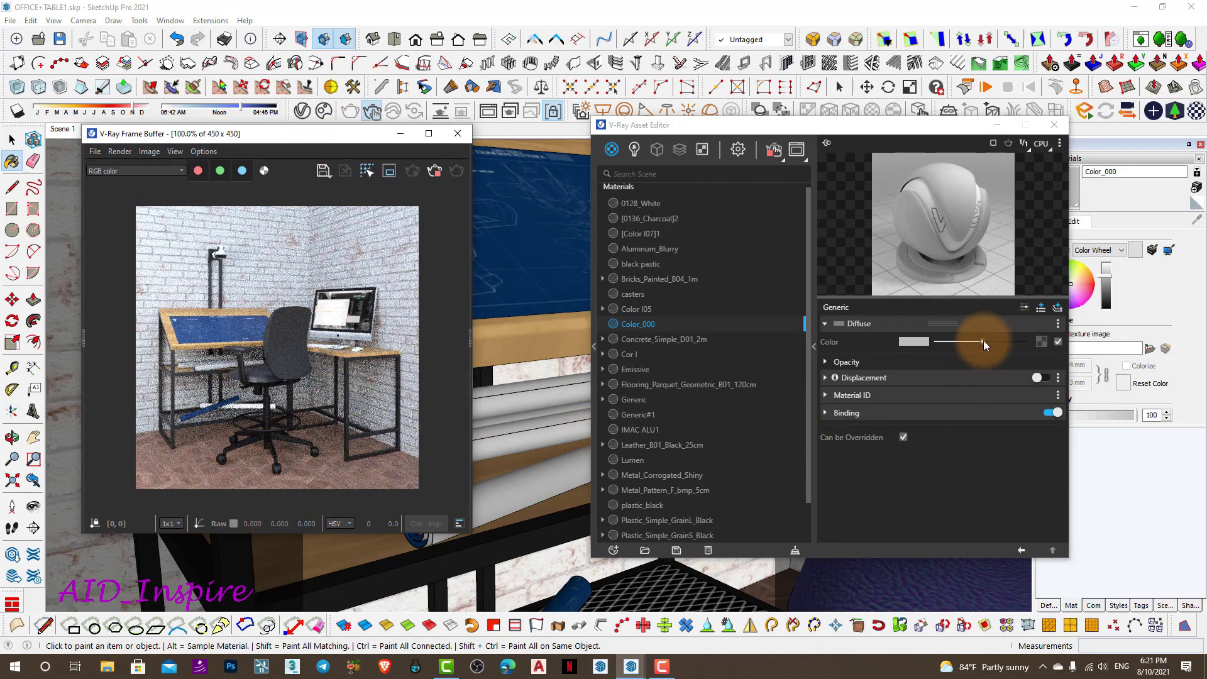
left_click_drag(983, 340, 978, 341)
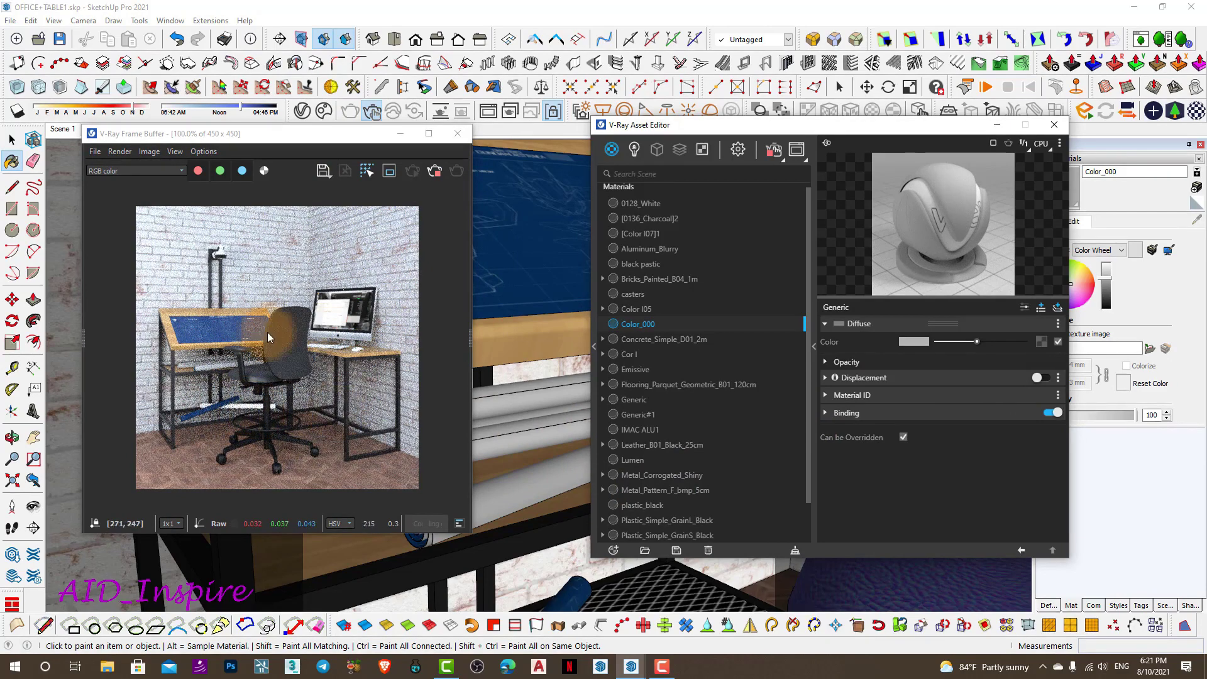
Stop the running V-Ray render in the frame buffer
left_click(11, 140)
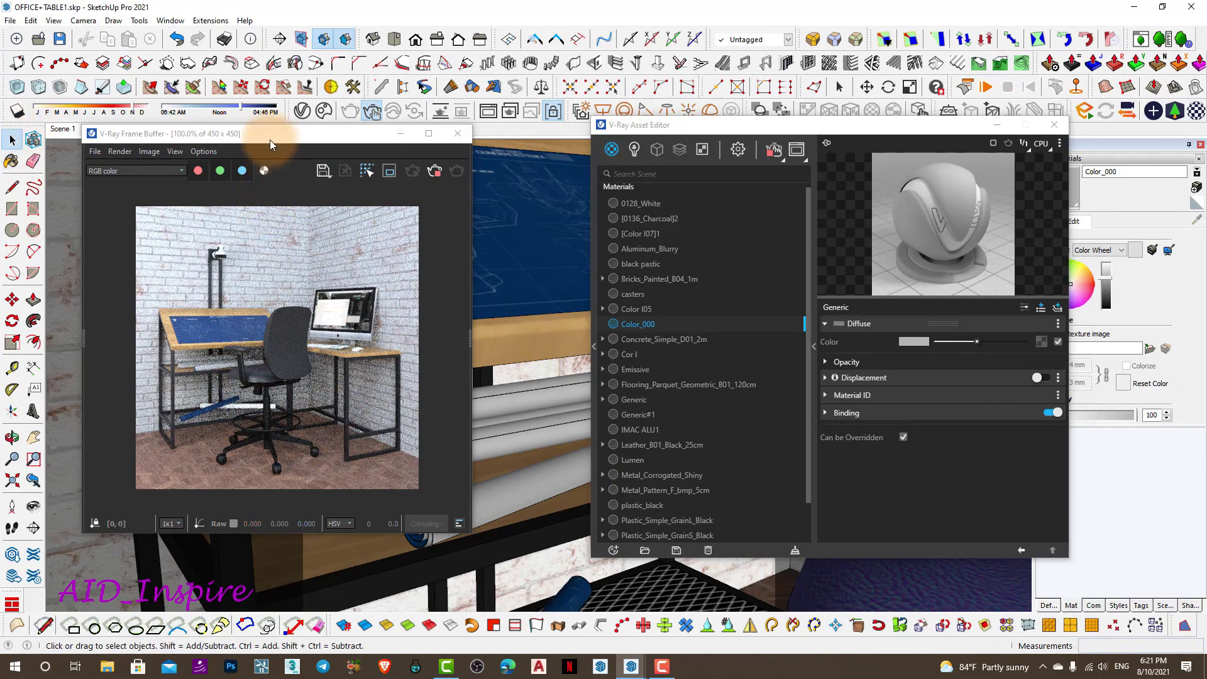
left_click_drag(270, 143, 385, 152)
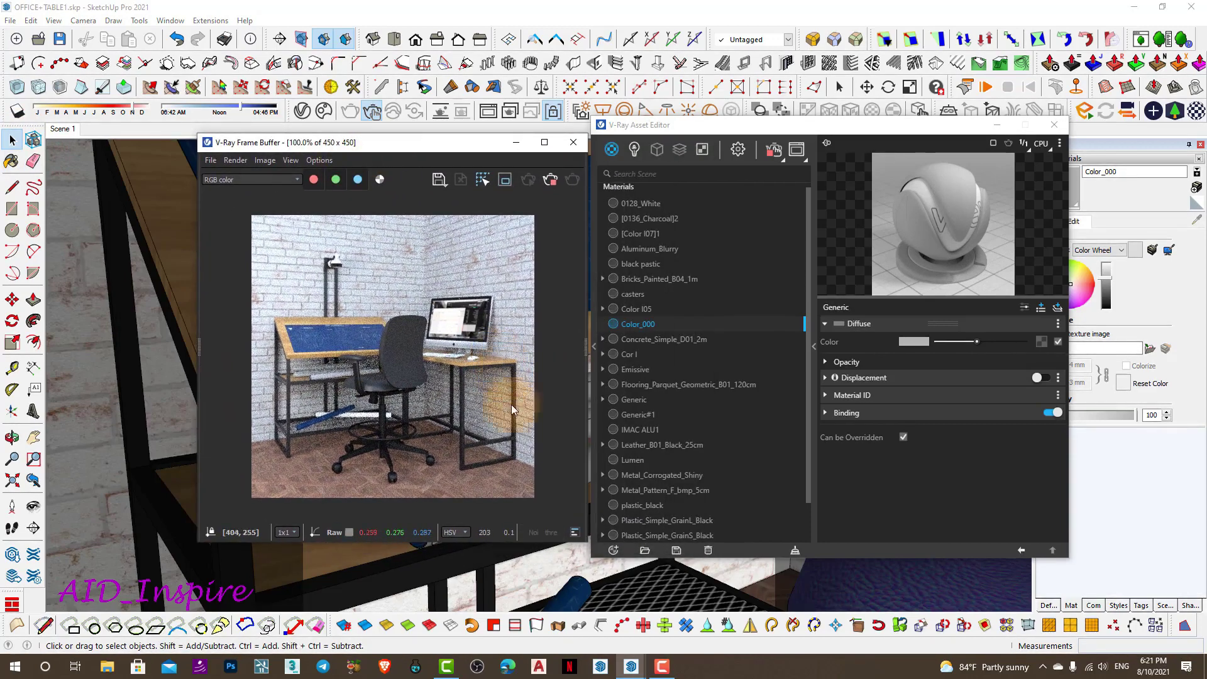
left_click(551, 179)
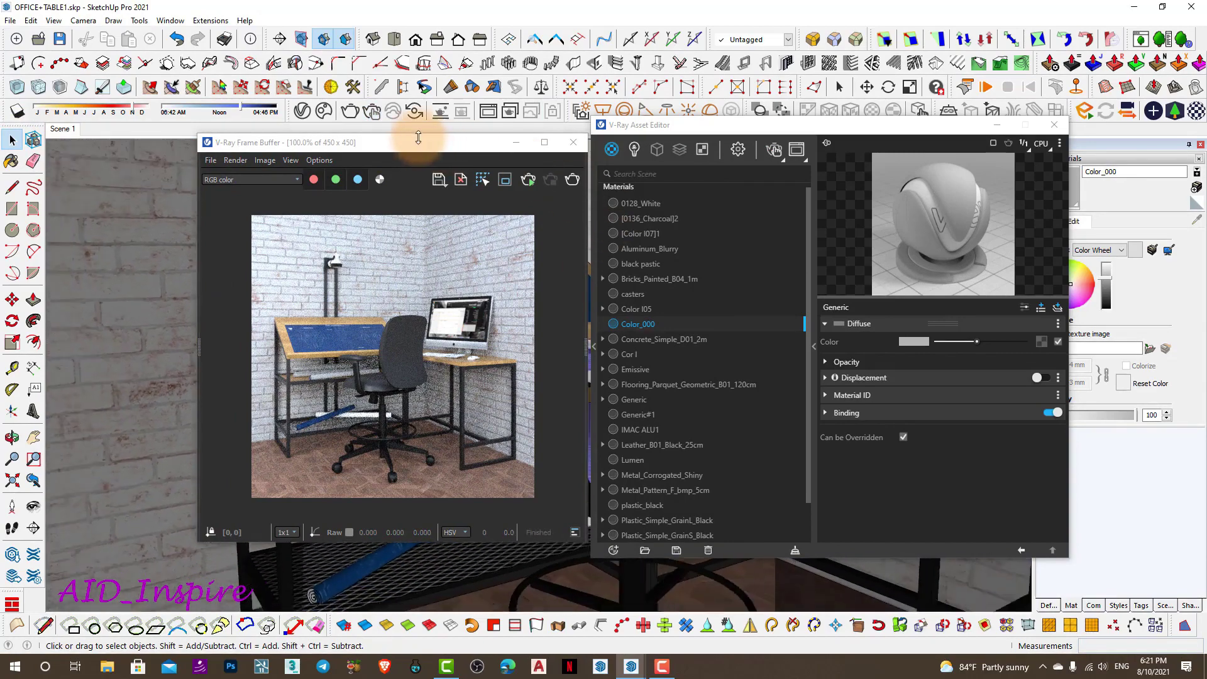
left_click_drag(406, 143, 290, 131)
left_click_drag(715, 125, 624, 120)
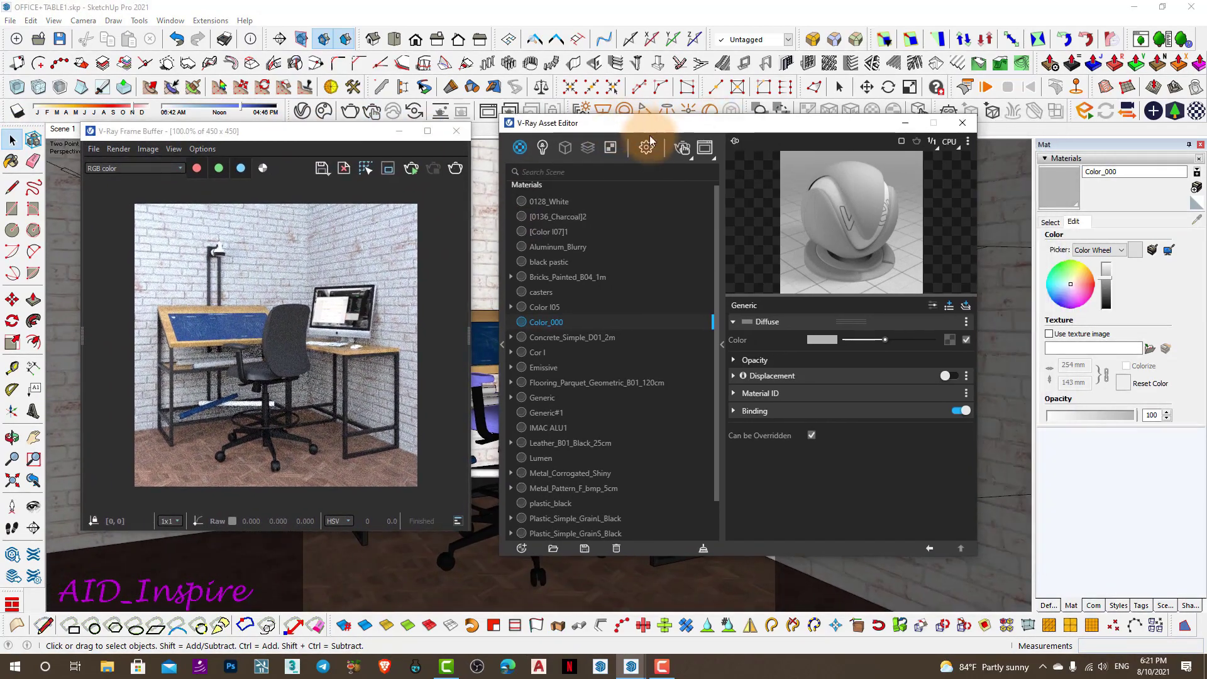
Turn off interactive and progressive rendering, set quality to High, and enable the denoiser
left_click(647, 144)
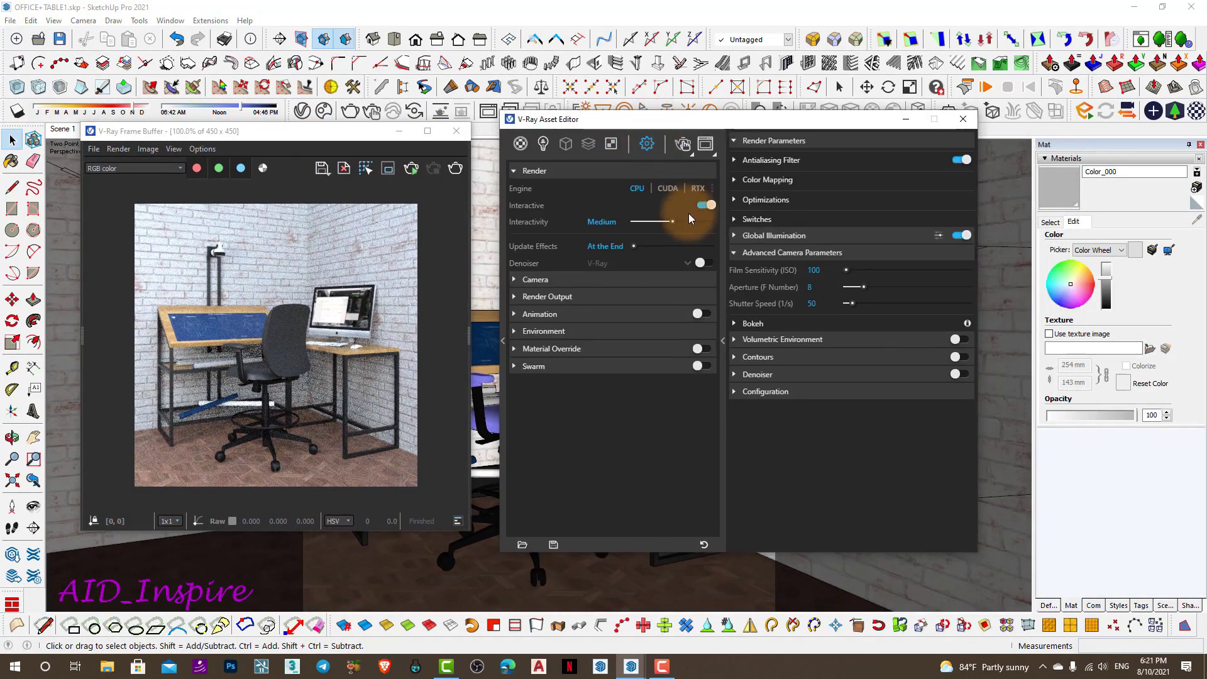
left_click(704, 205)
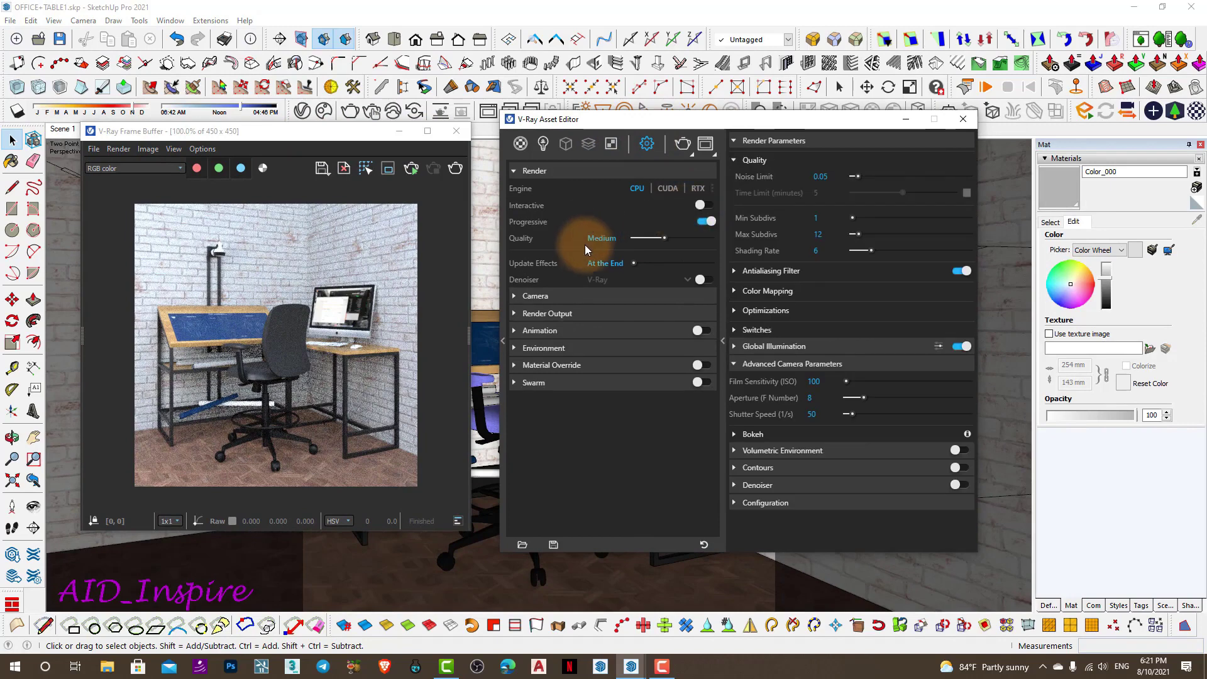
left_click(456, 136)
left_click_drag(647, 124, 583, 127)
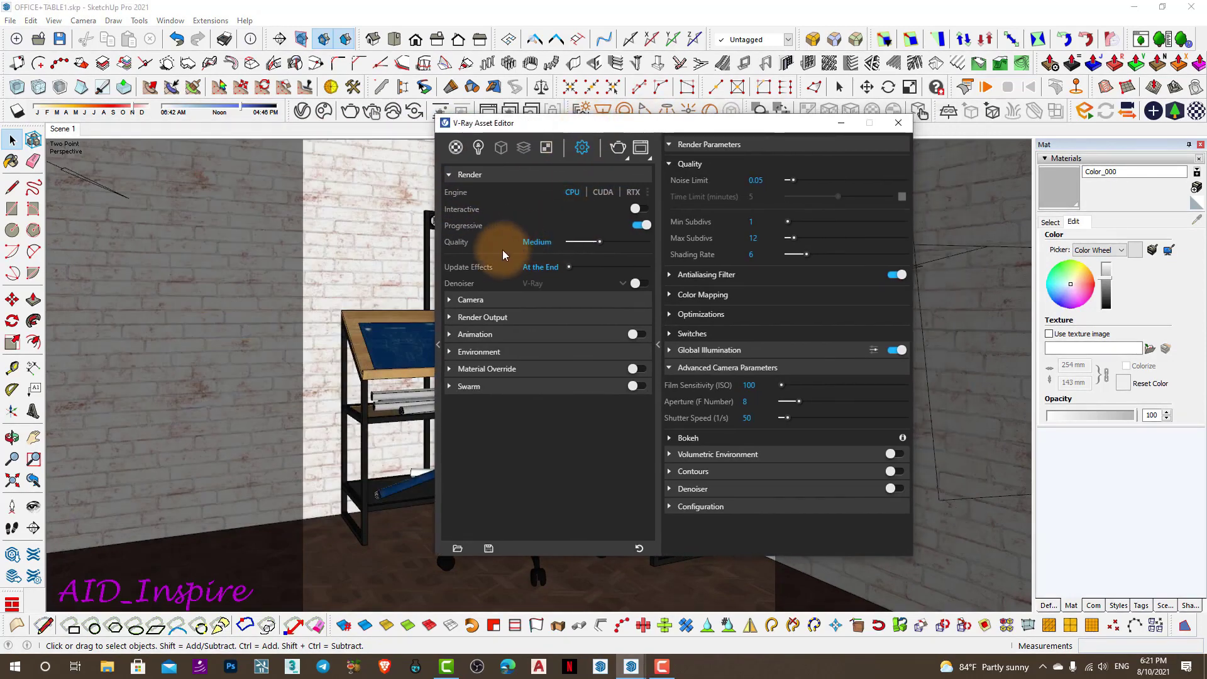
left_click(639, 227)
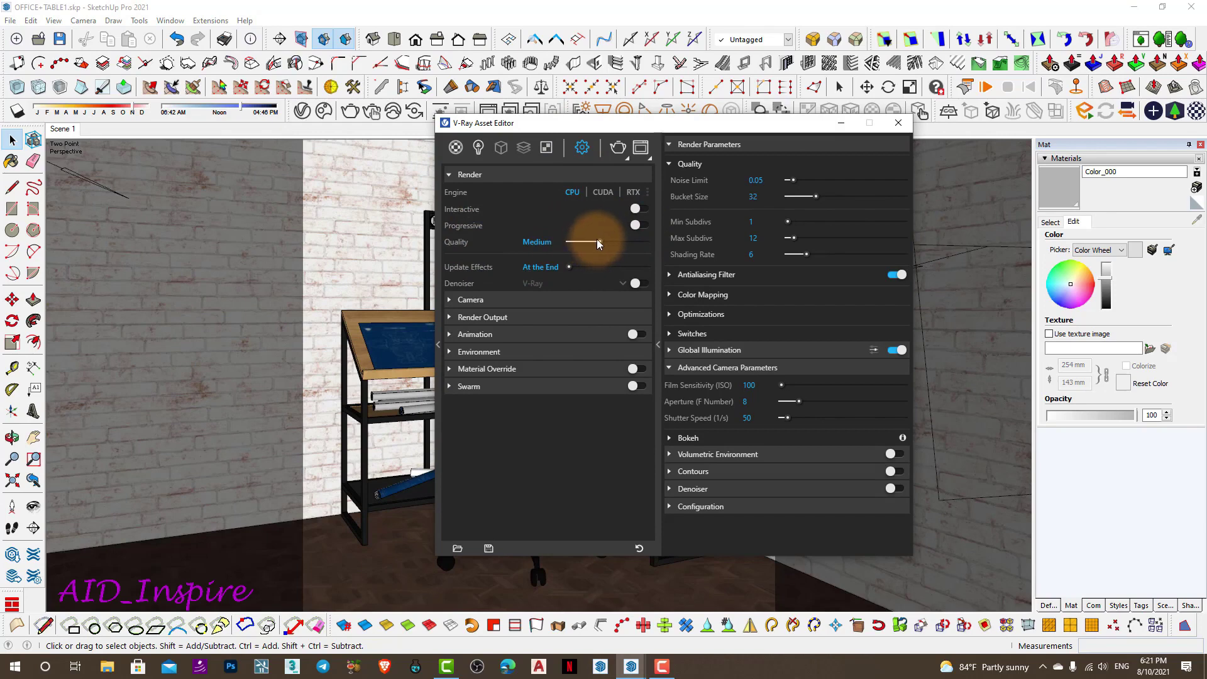
left_click_drag(598, 239, 637, 247)
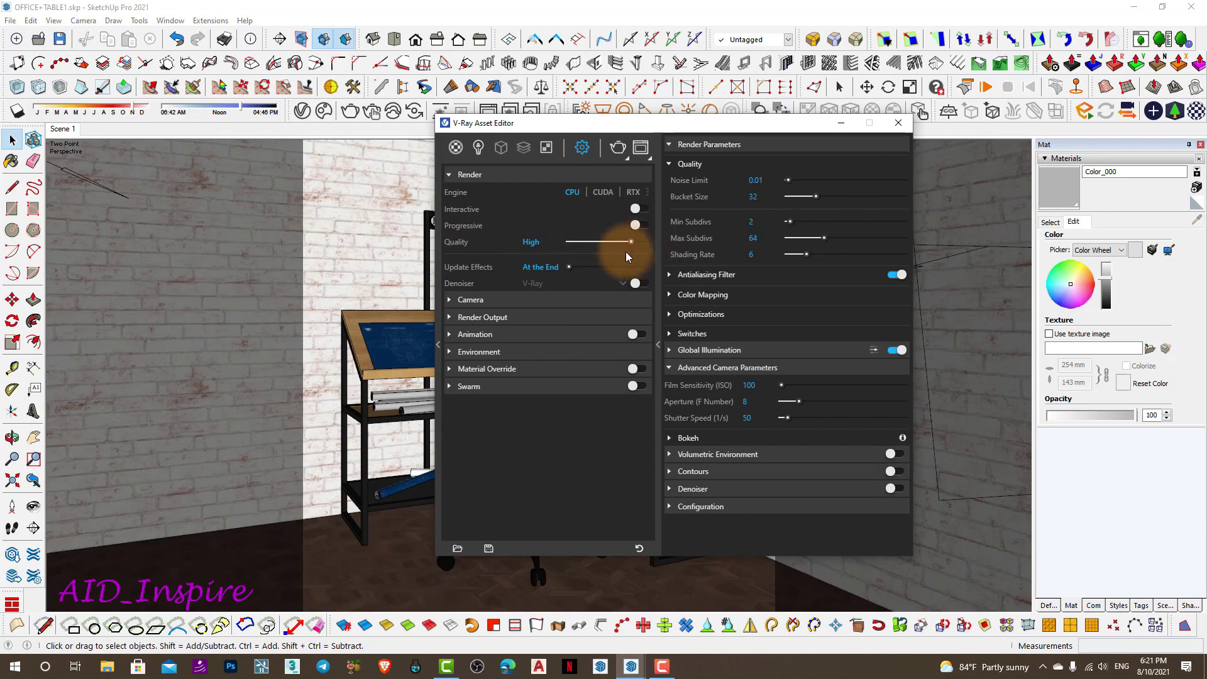
left_click(640, 284)
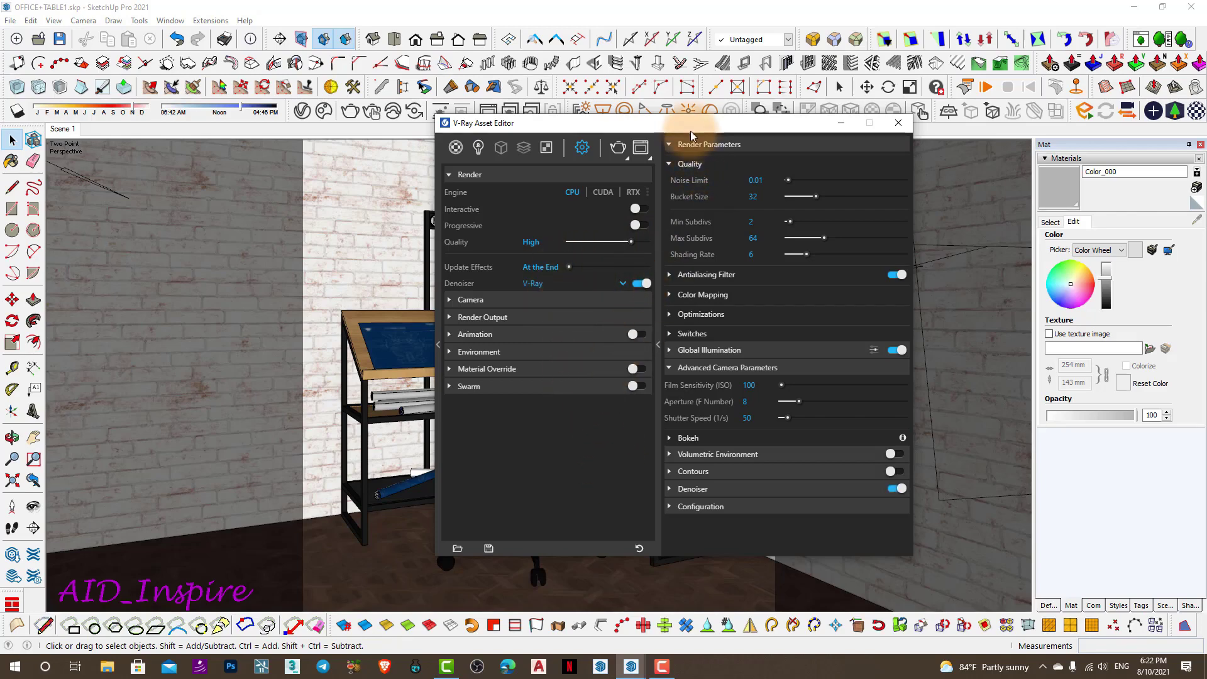
Set the render output image size to 1200 × 1200
left_click_drag(690, 129, 657, 128)
left_click(461, 317)
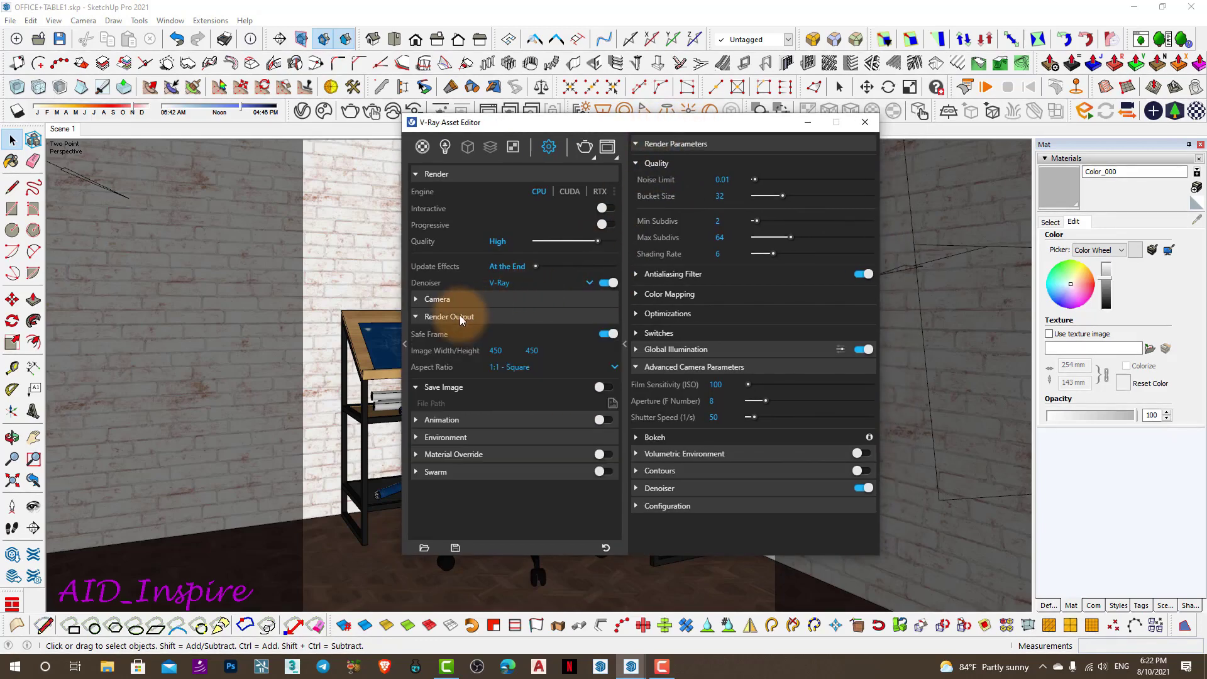
left_click(509, 353)
type("1200")
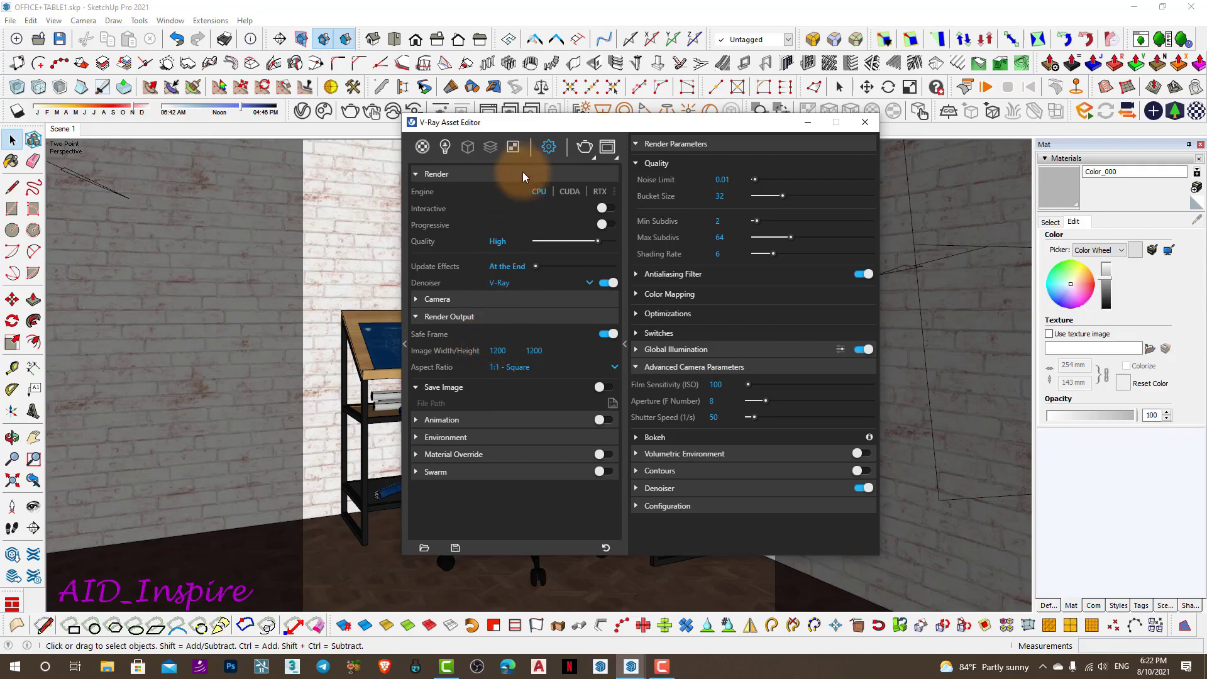
left_click(512, 148)
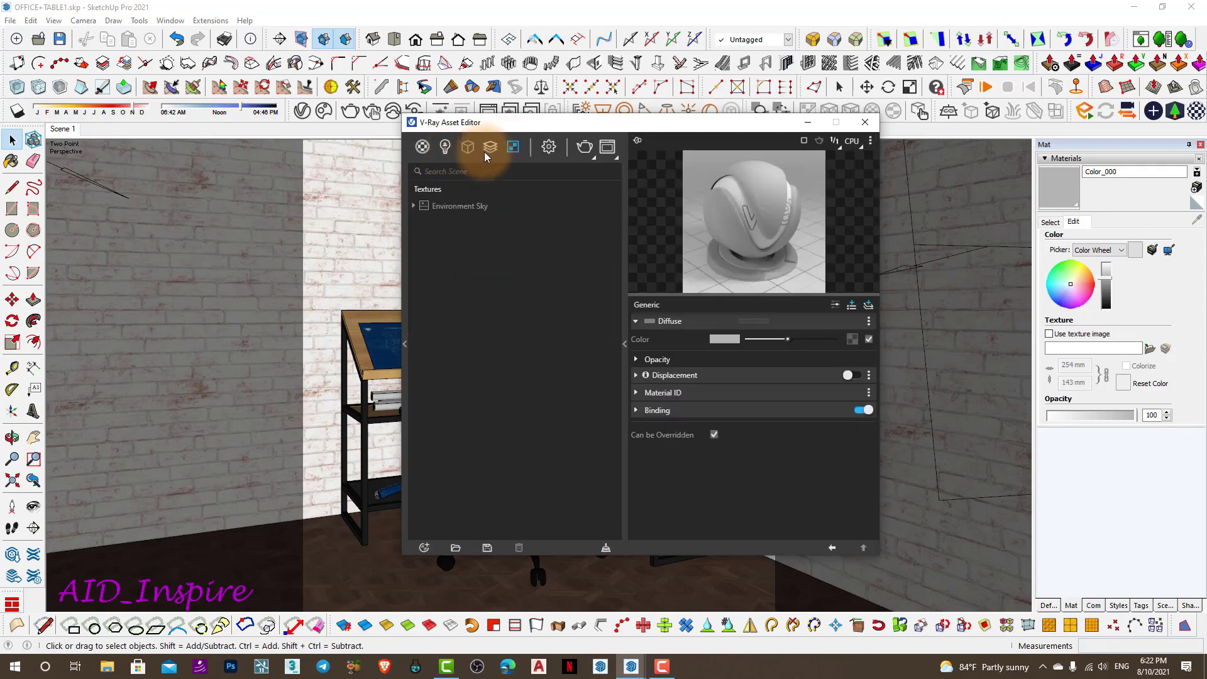
left_click(549, 146)
mouse_move(566, 128)
left_mouse_down()
mouse_move(799, 157)
mouse_move(687, 145)
left_mouse_up()
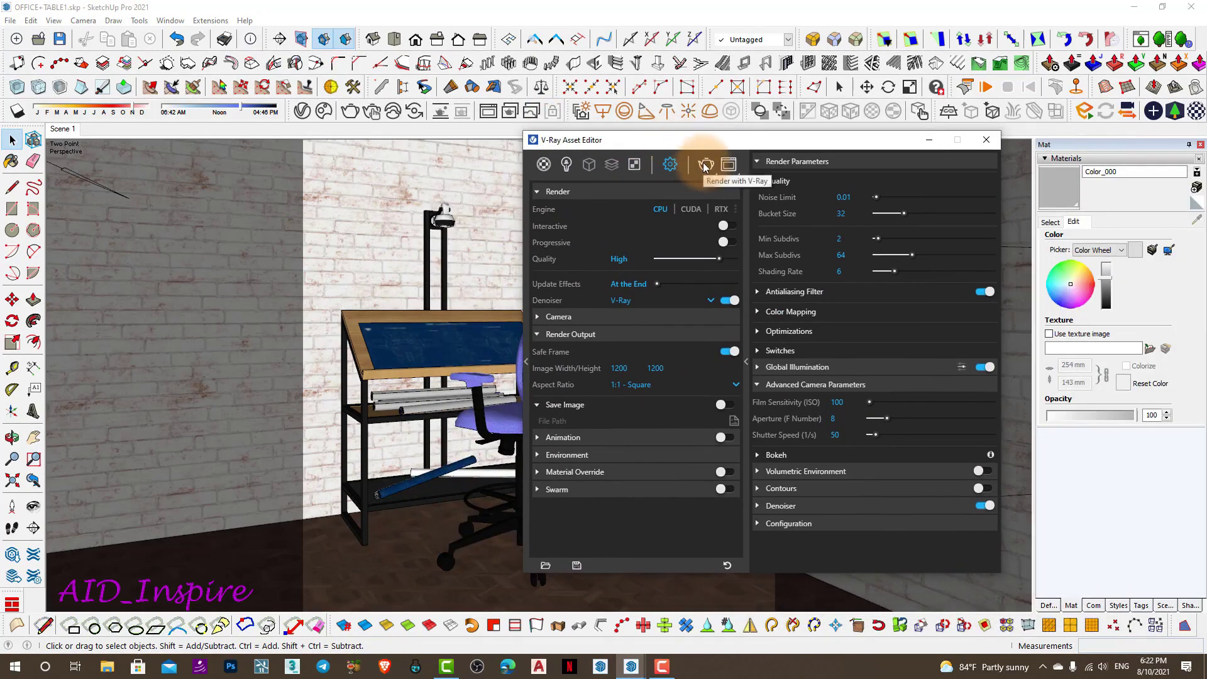
Render the office corner at 1200 × 1200, arranging the frame buffer while it finishes
left_click(705, 166)
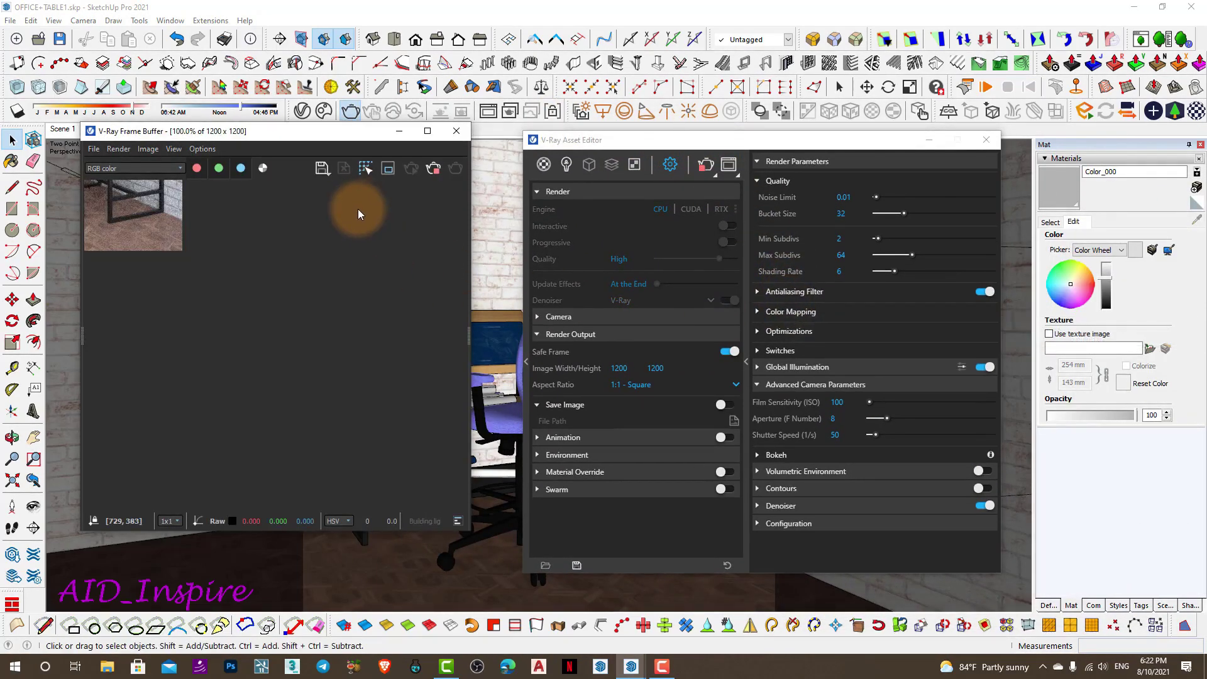
left_click_drag(327, 131, 533, 166)
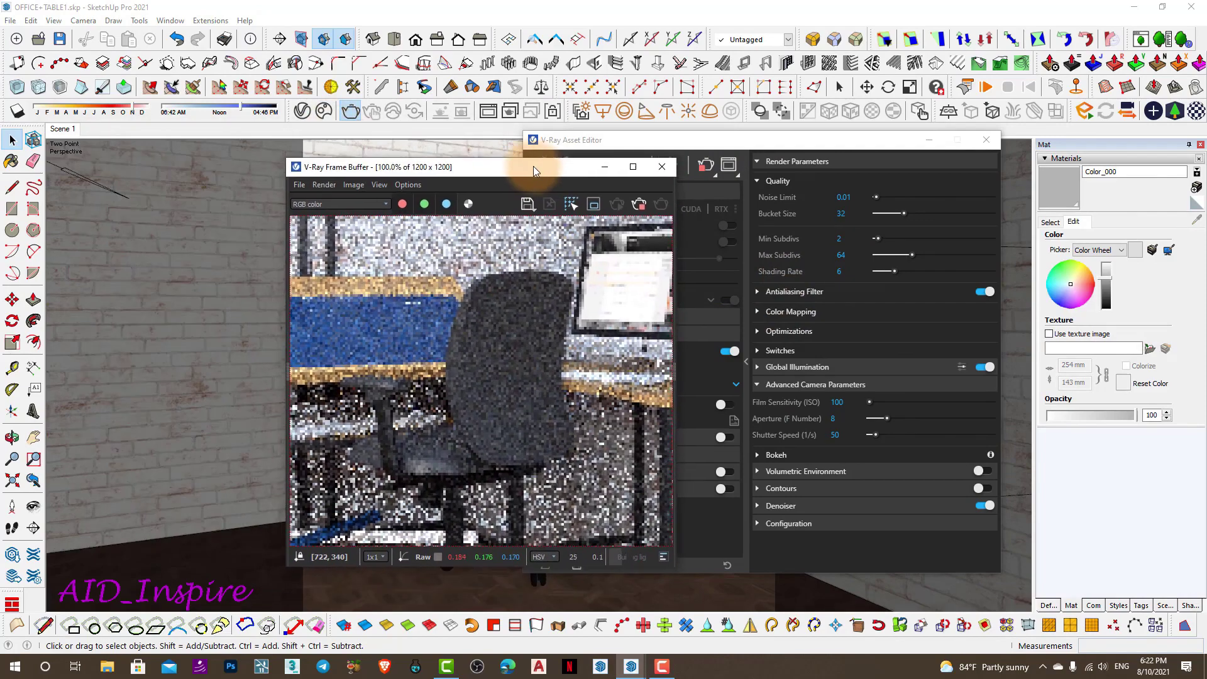
scroll(512, 340, "down", 1)
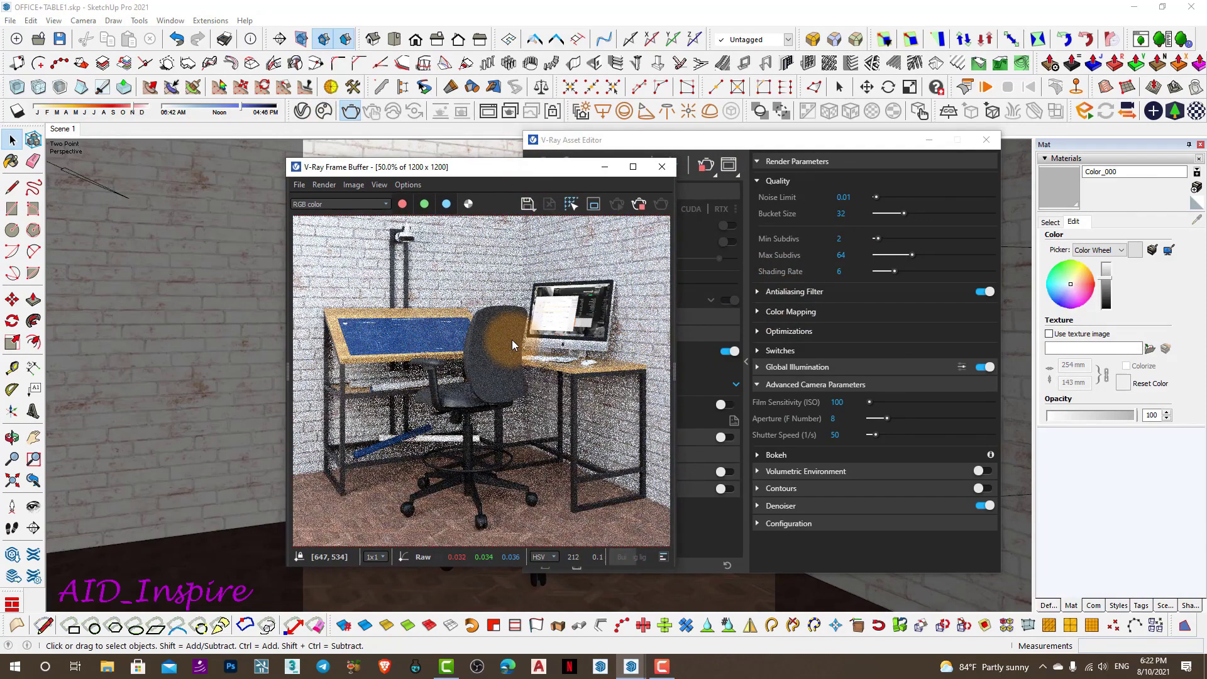
left_click_drag(454, 170, 341, 163)
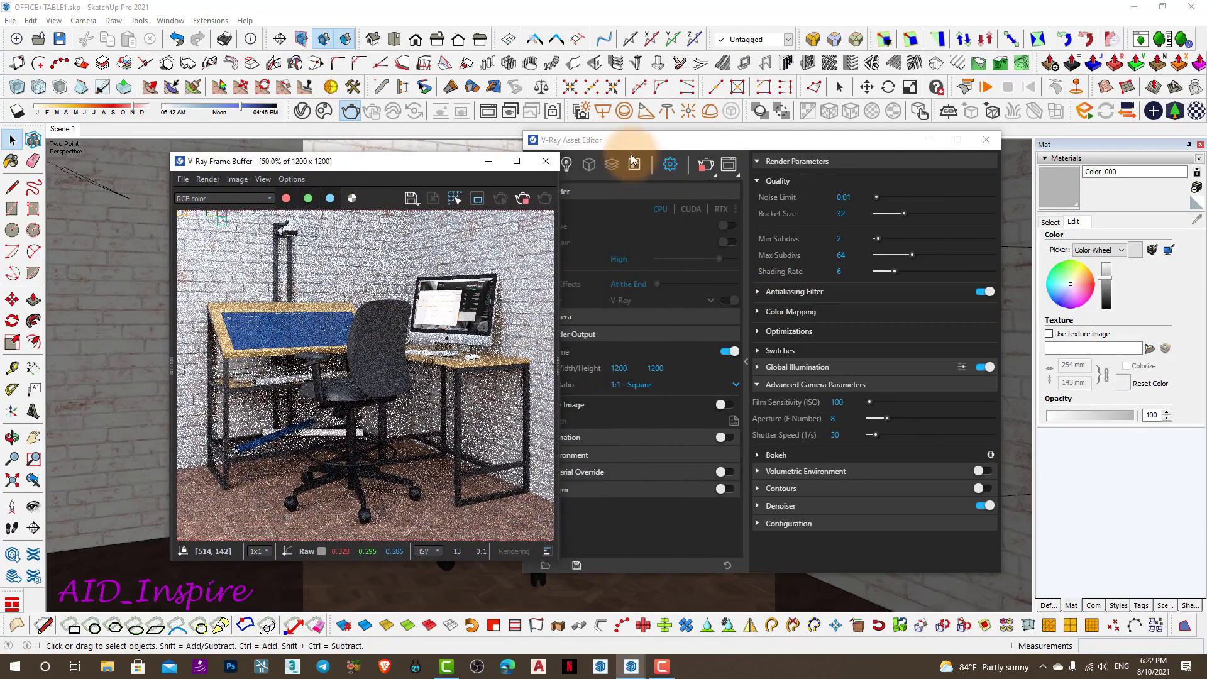
left_click_drag(590, 140, 599, 140)
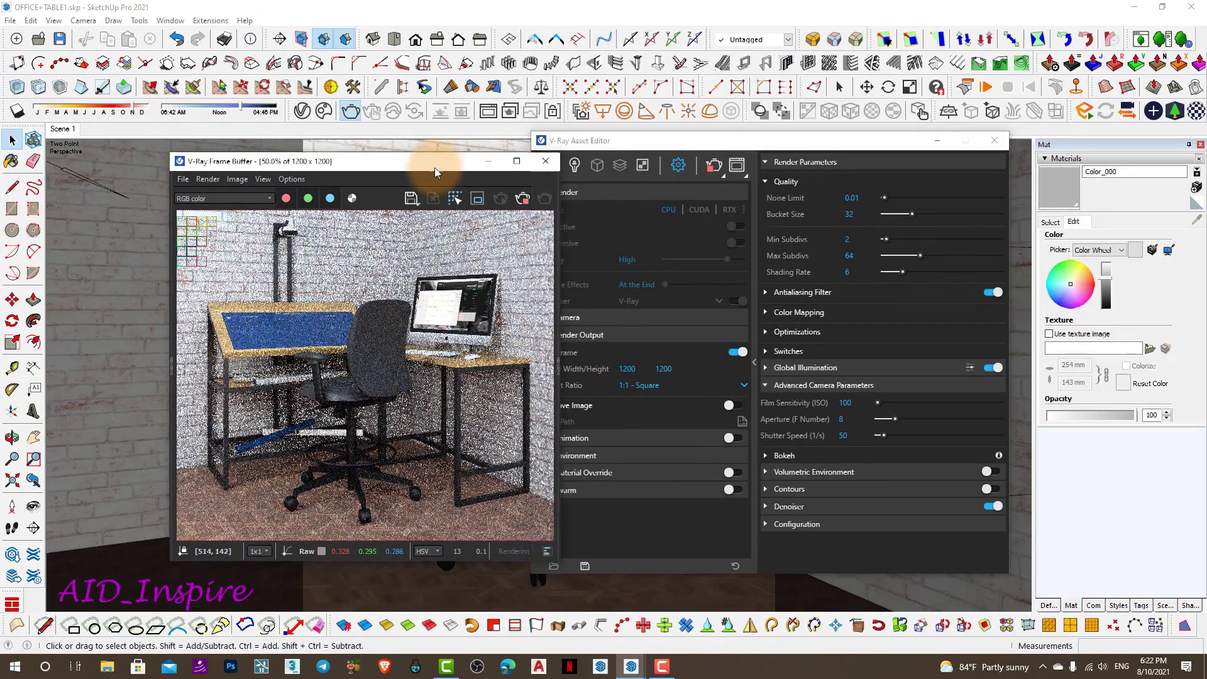
left_click_drag(421, 166, 481, 172)
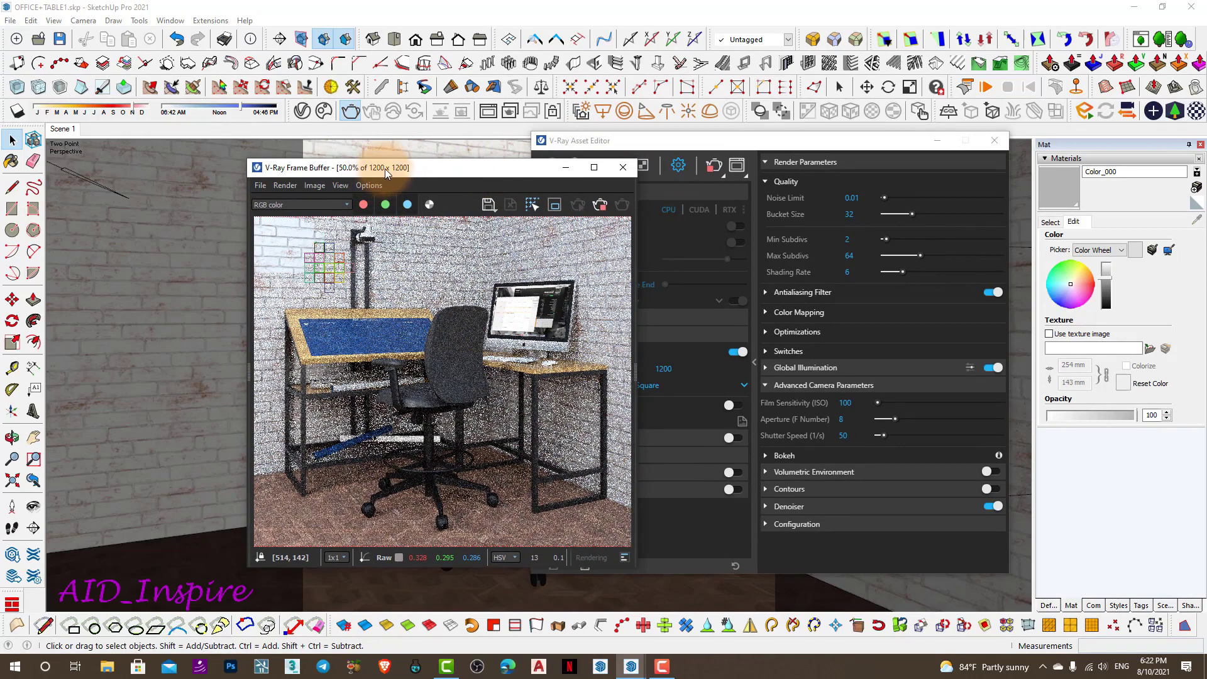
left_click(319, 423)
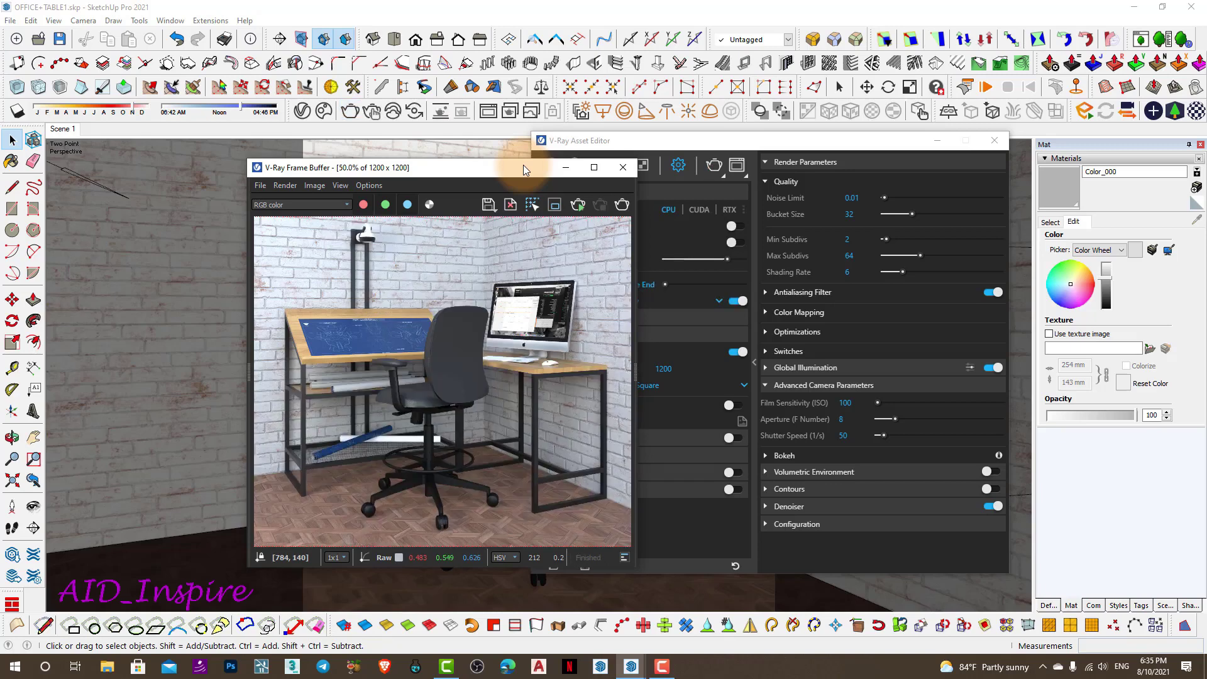
left_click_drag(452, 176, 485, 160)
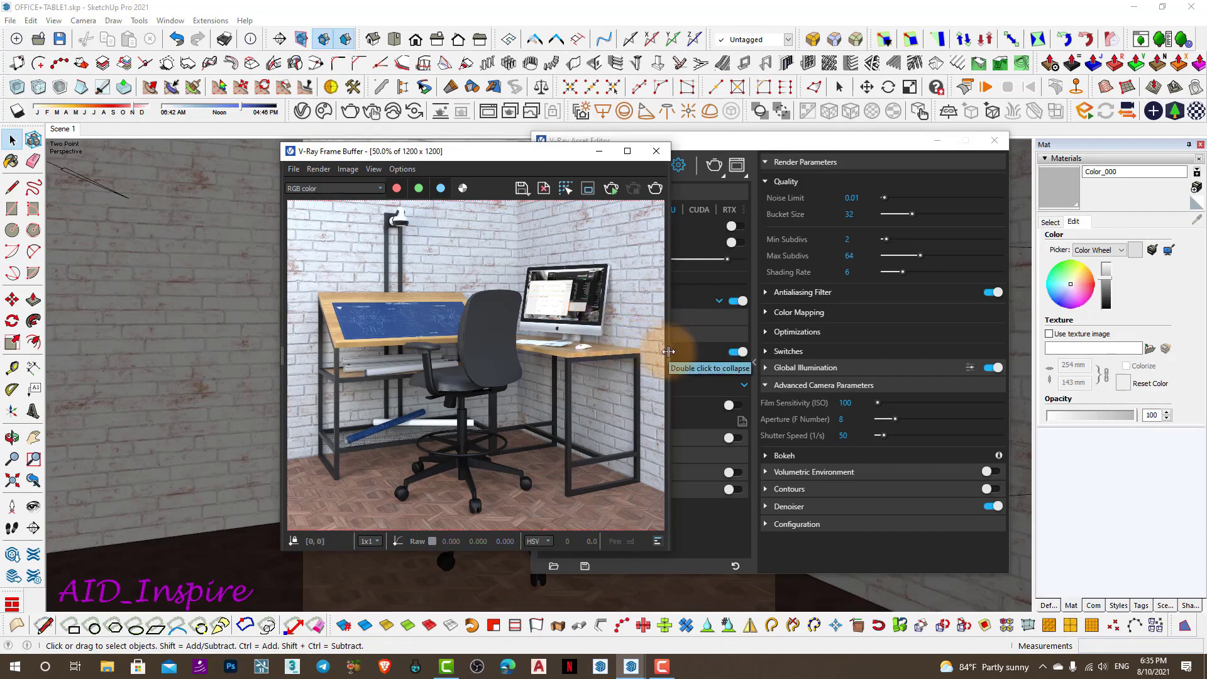
double_click(668, 352)
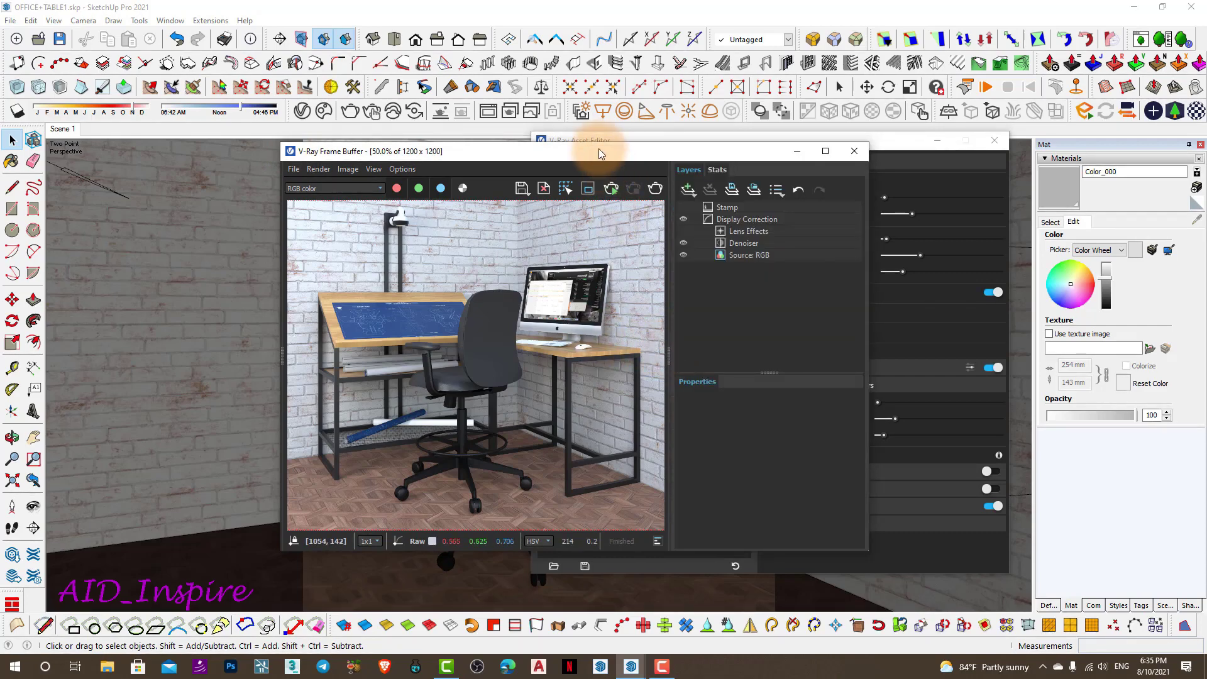
left_click_drag(598, 149, 556, 151)
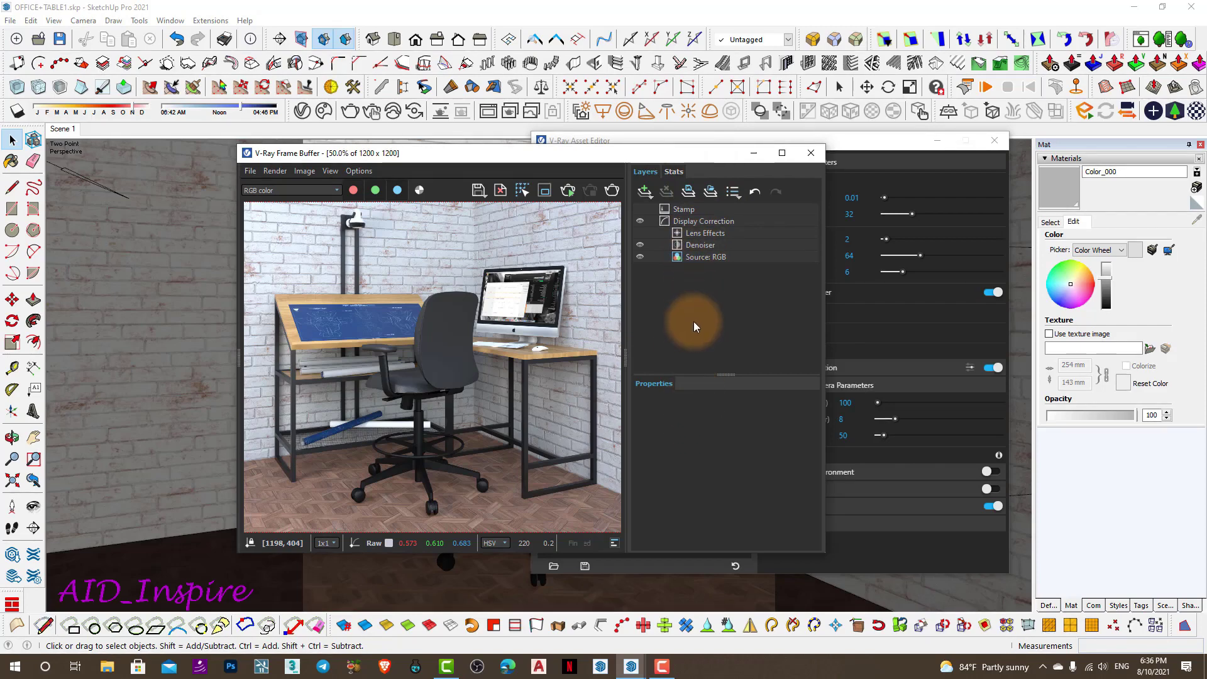
left_click(649, 195)
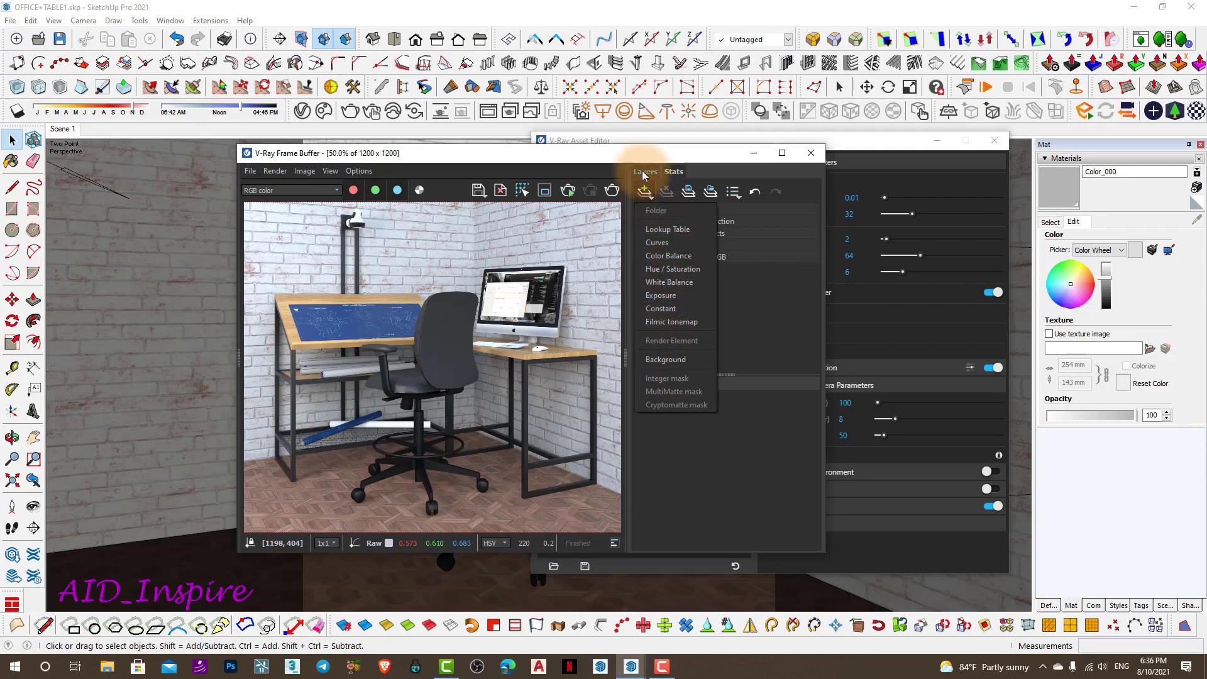
left_click(627, 159)
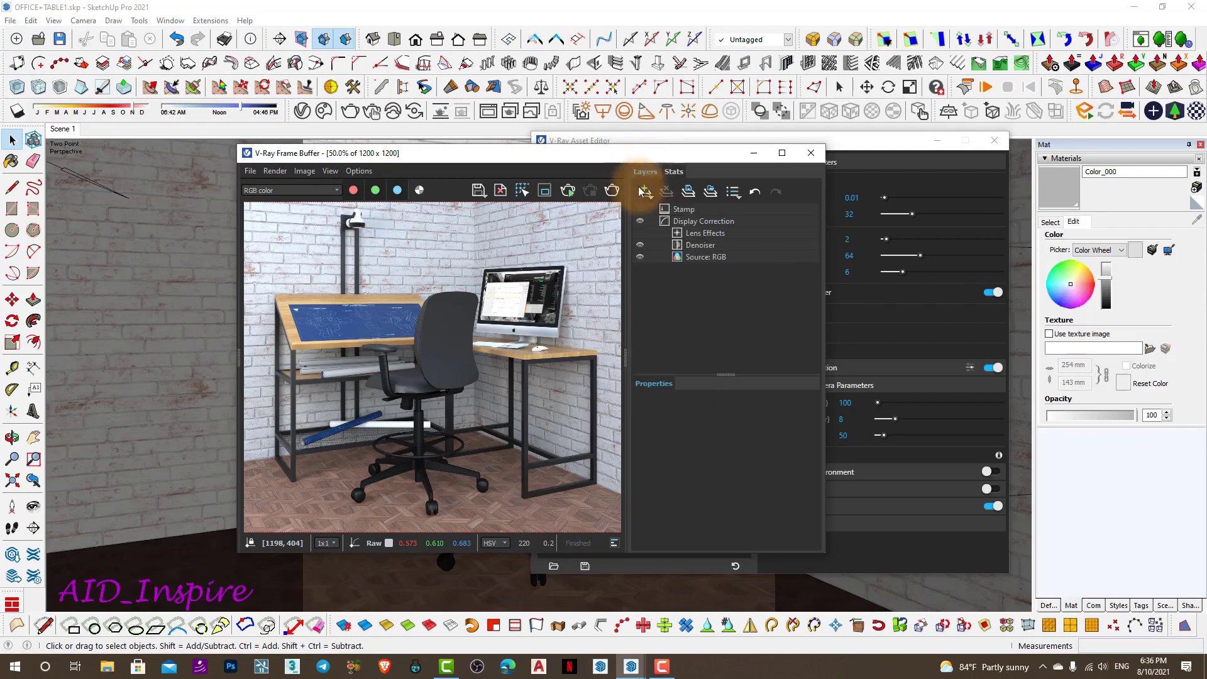
double_click(627, 340)
left_click_drag(421, 159, 381, 164)
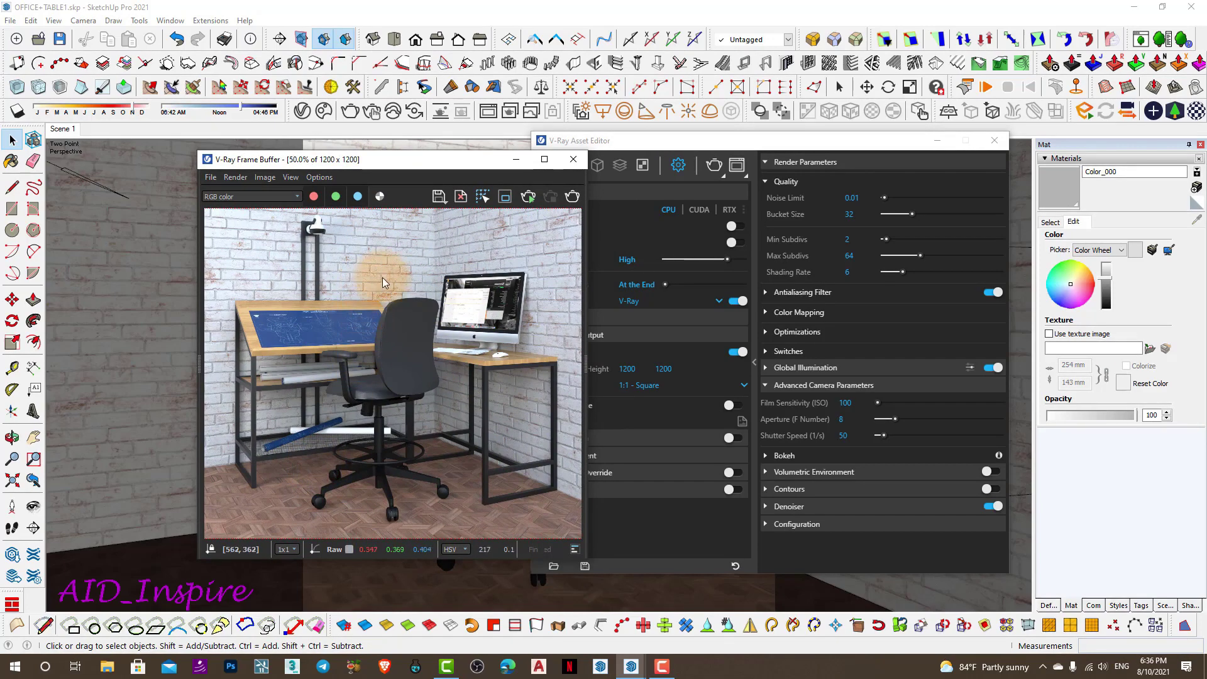
left_click(241, 200)
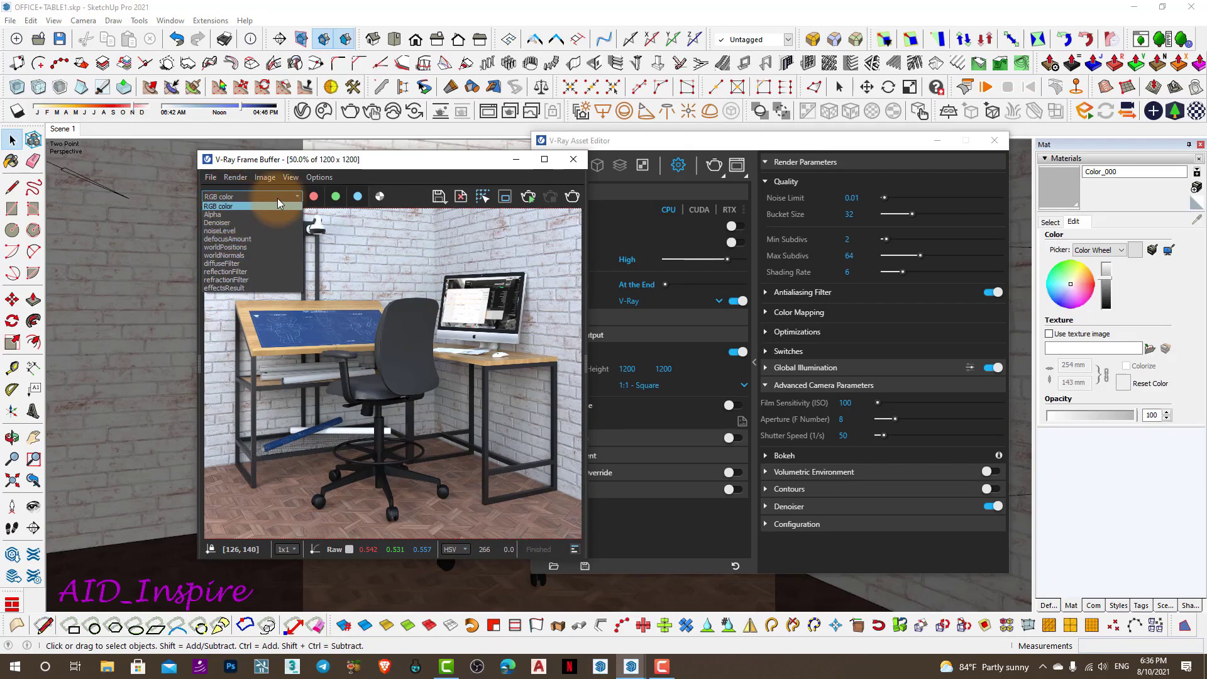
left_click(230, 215)
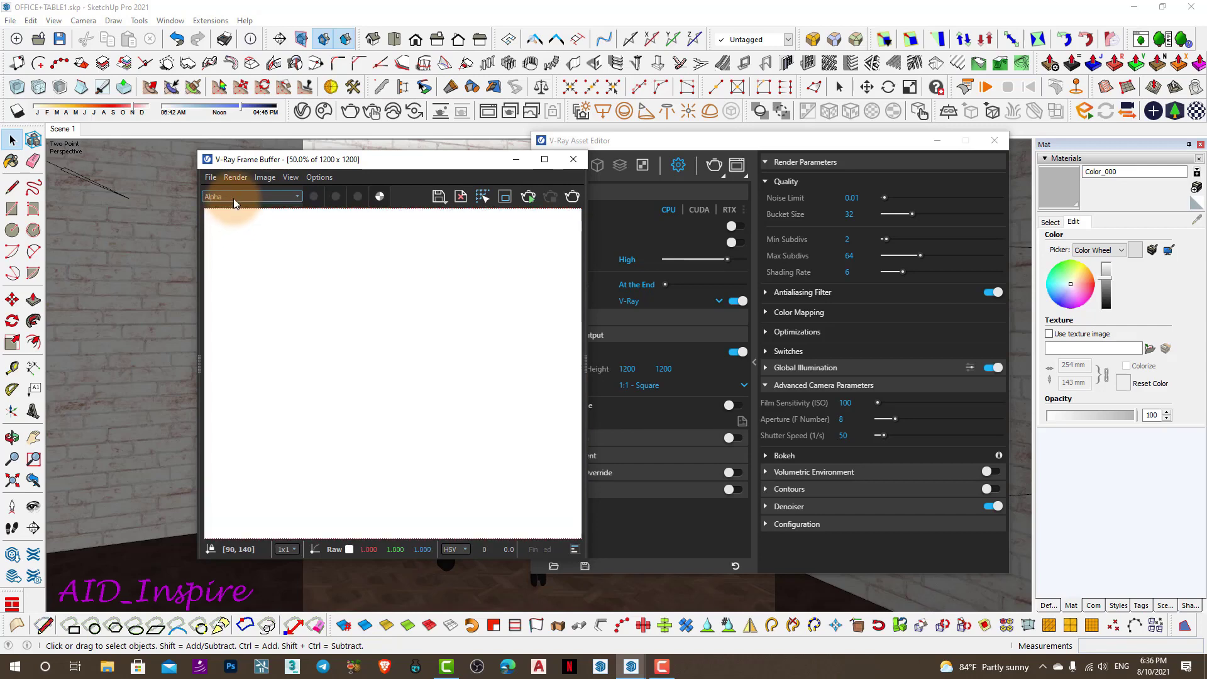
left_click(232, 197)
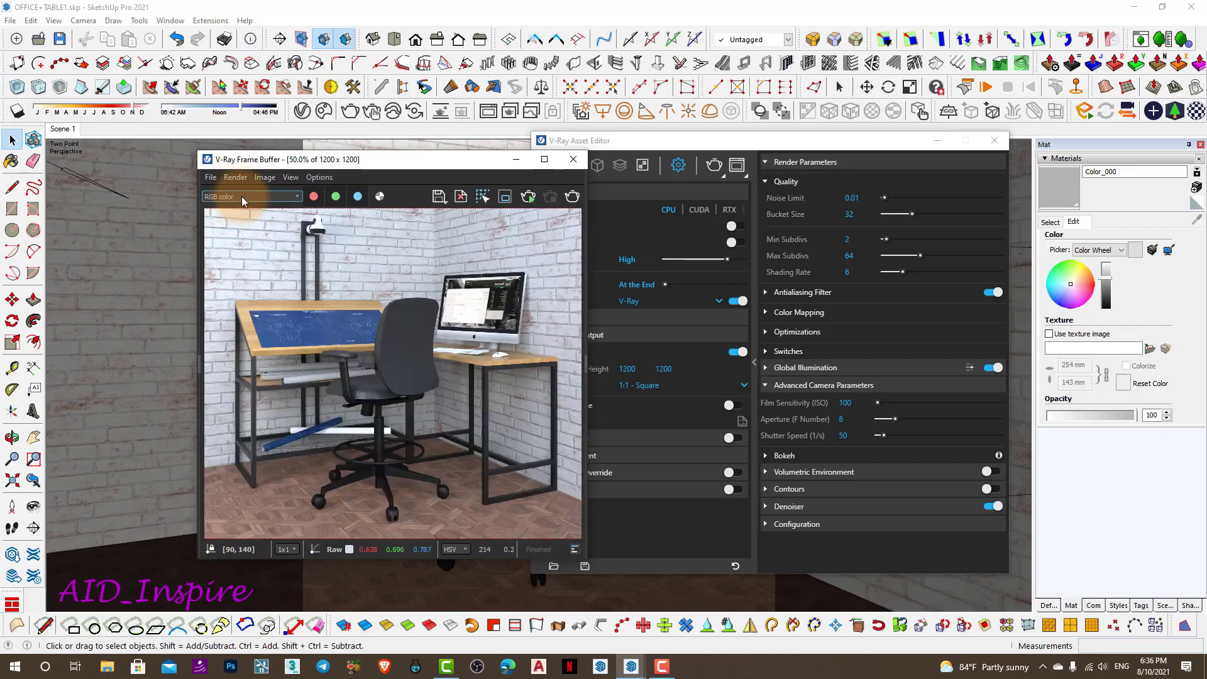
left_click(241, 196)
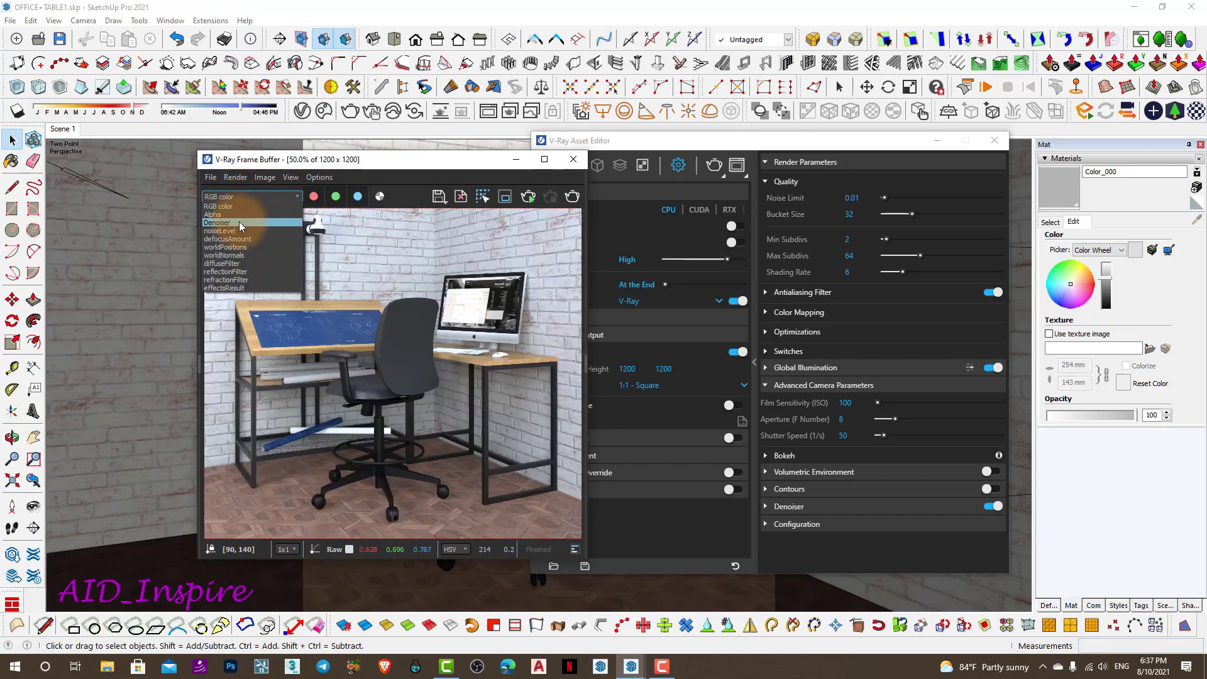
left_click(619, 140)
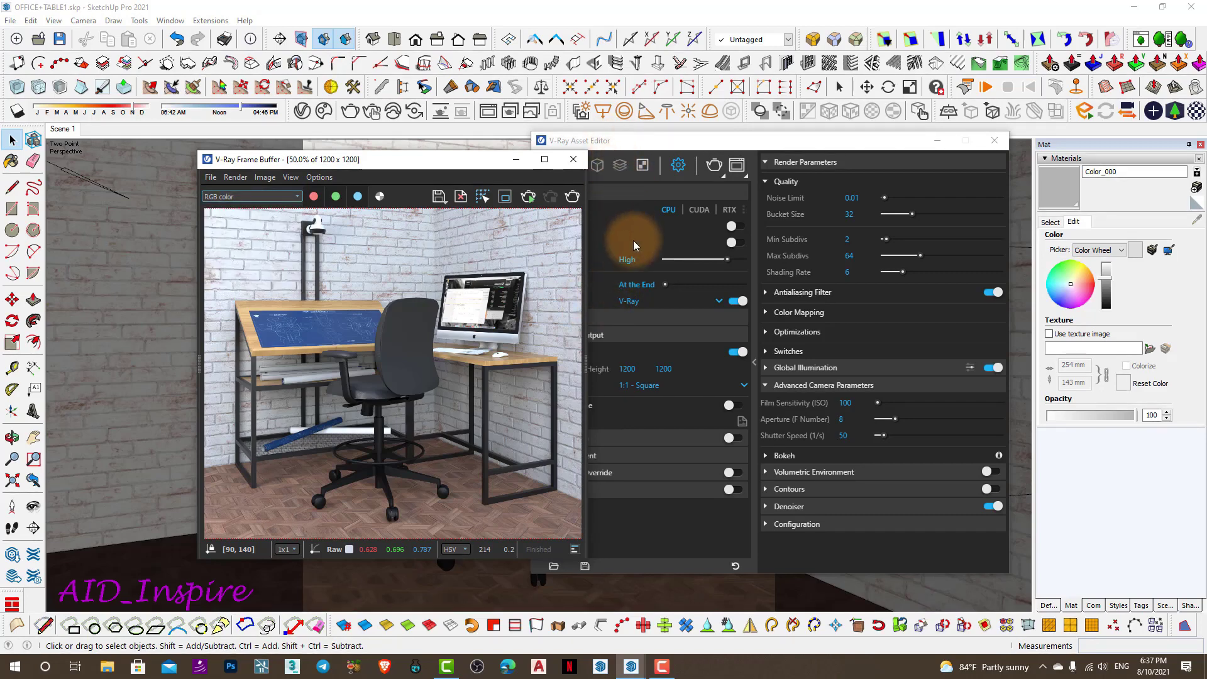
left_click_drag(608, 141, 666, 140)
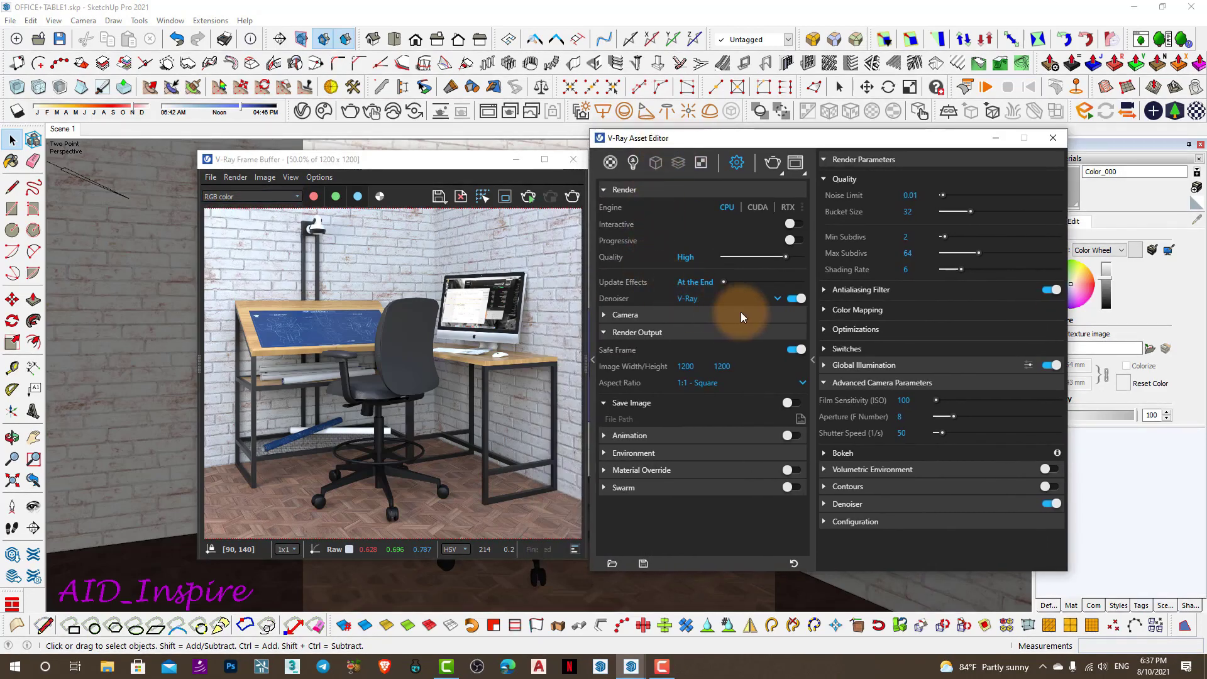
left_click(413, 265)
left_click(292, 197)
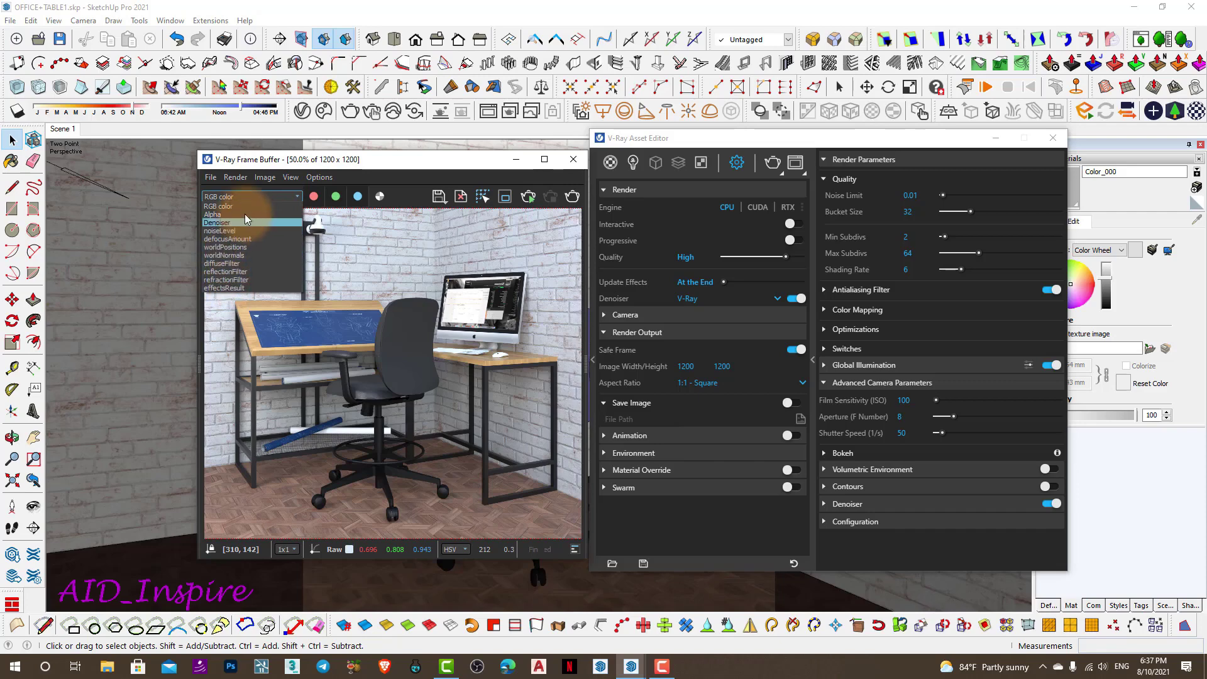
left_click(261, 197)
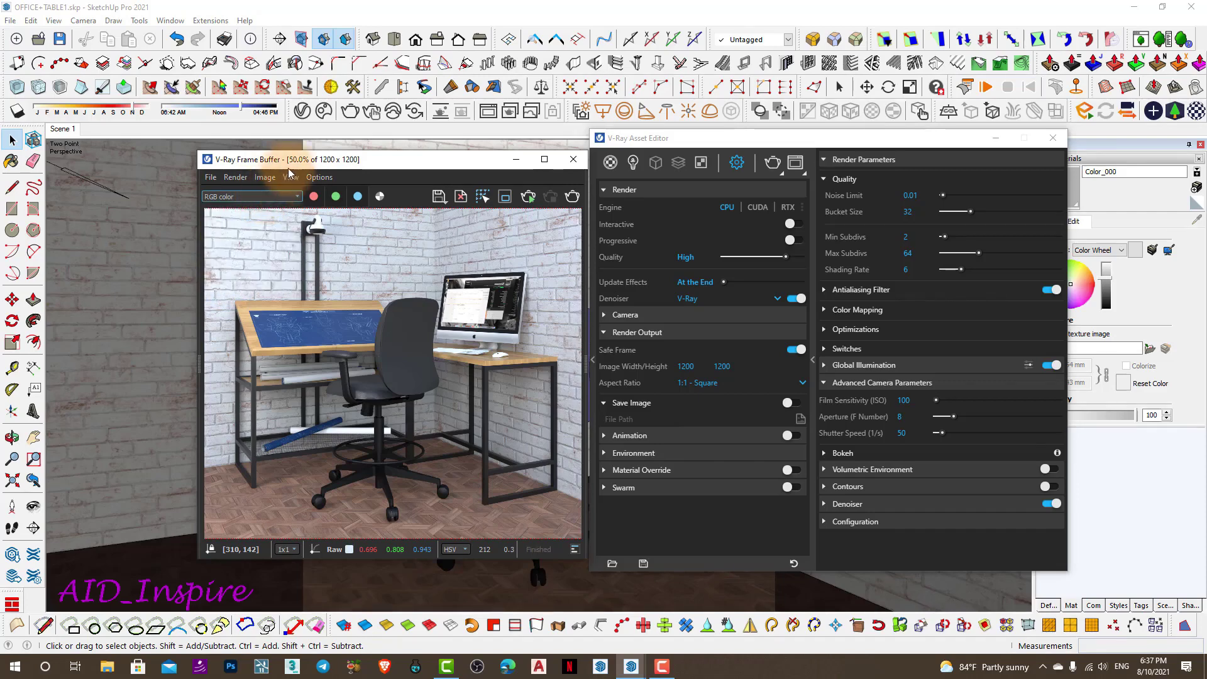
left_click_drag(295, 162, 288, 165)
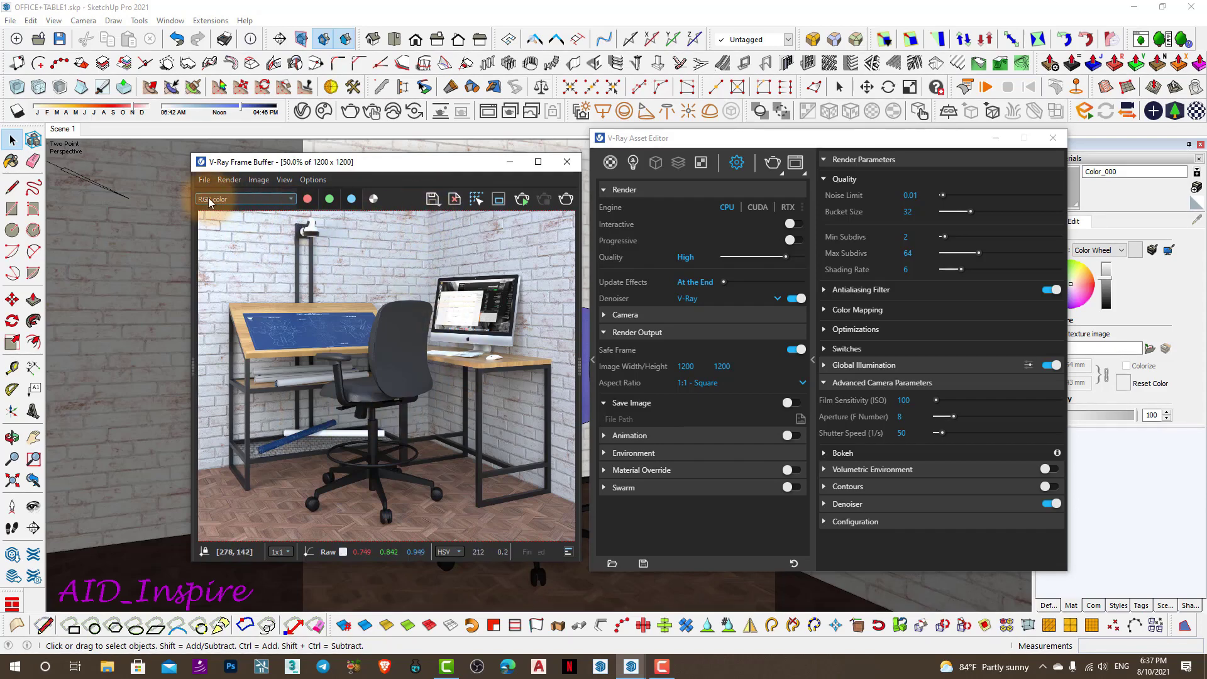
Create a new 'Study table' folder on the Desktop as the render's save location
left_click(440, 204)
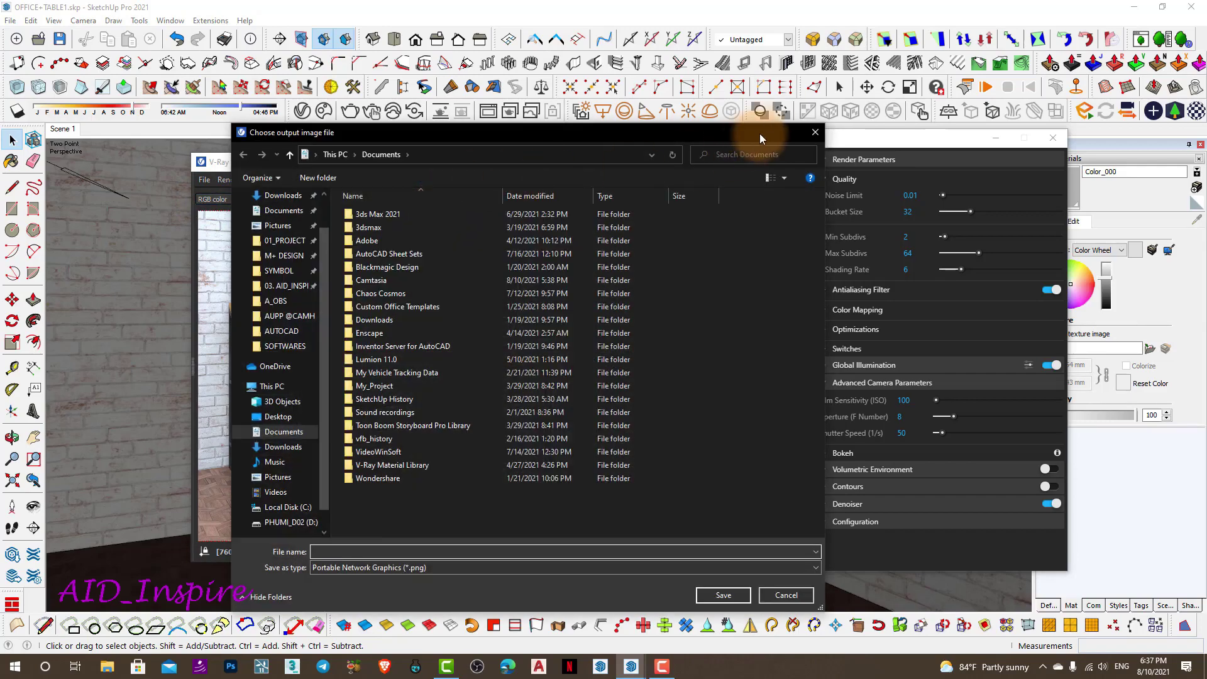
left_click(815, 133)
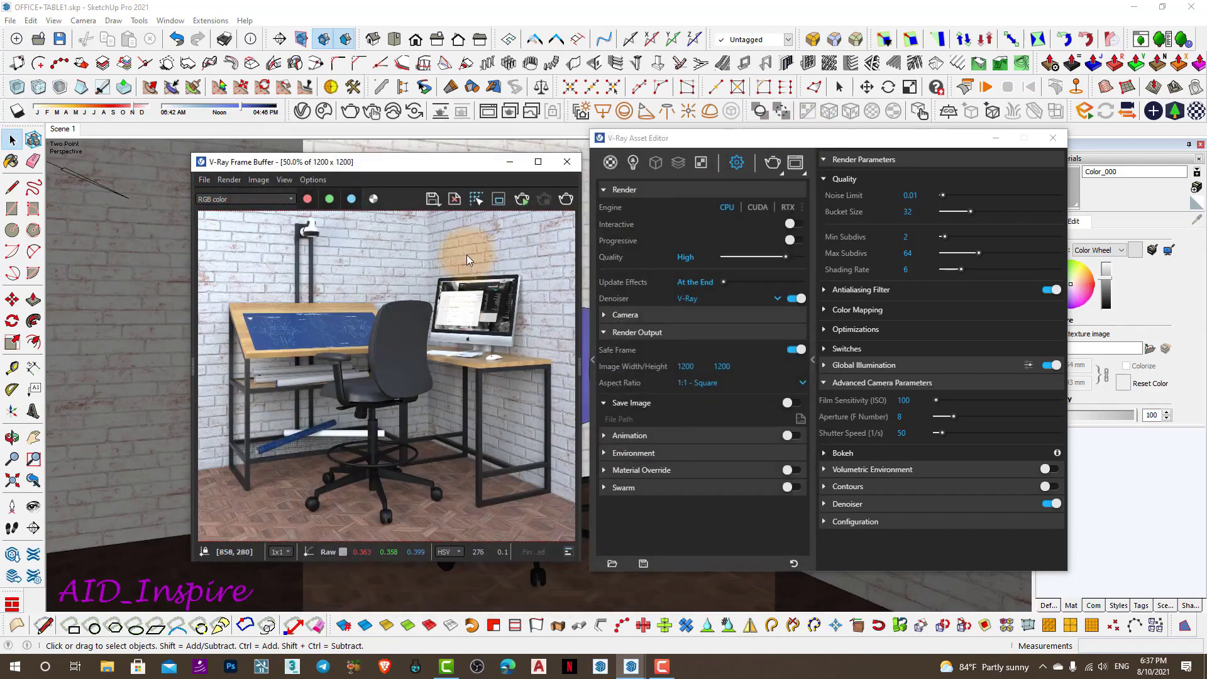
left_click(439, 202)
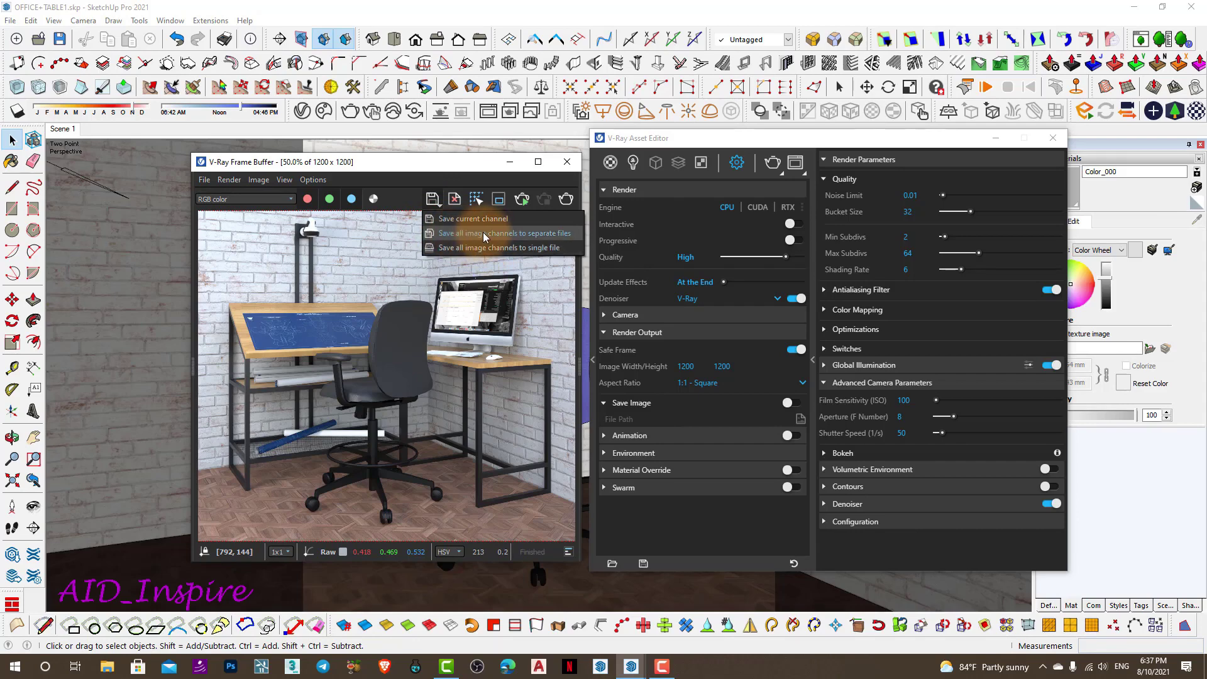
left_click(483, 233)
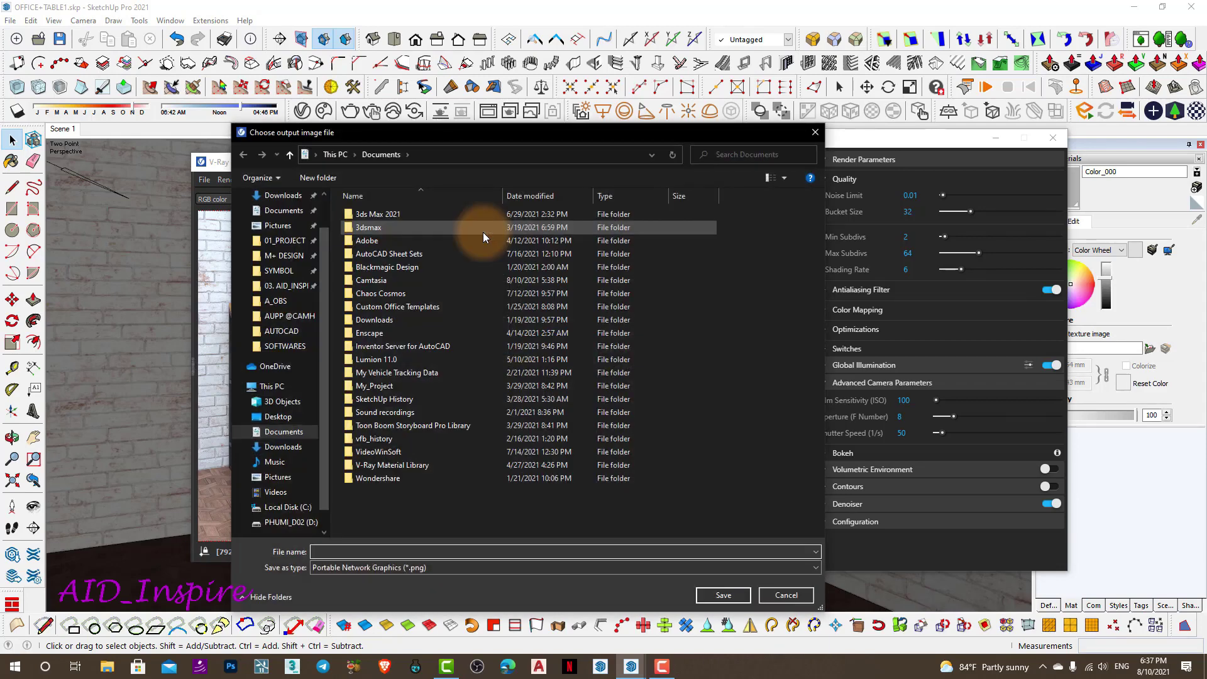
left_click(279, 416)
left_click(318, 177)
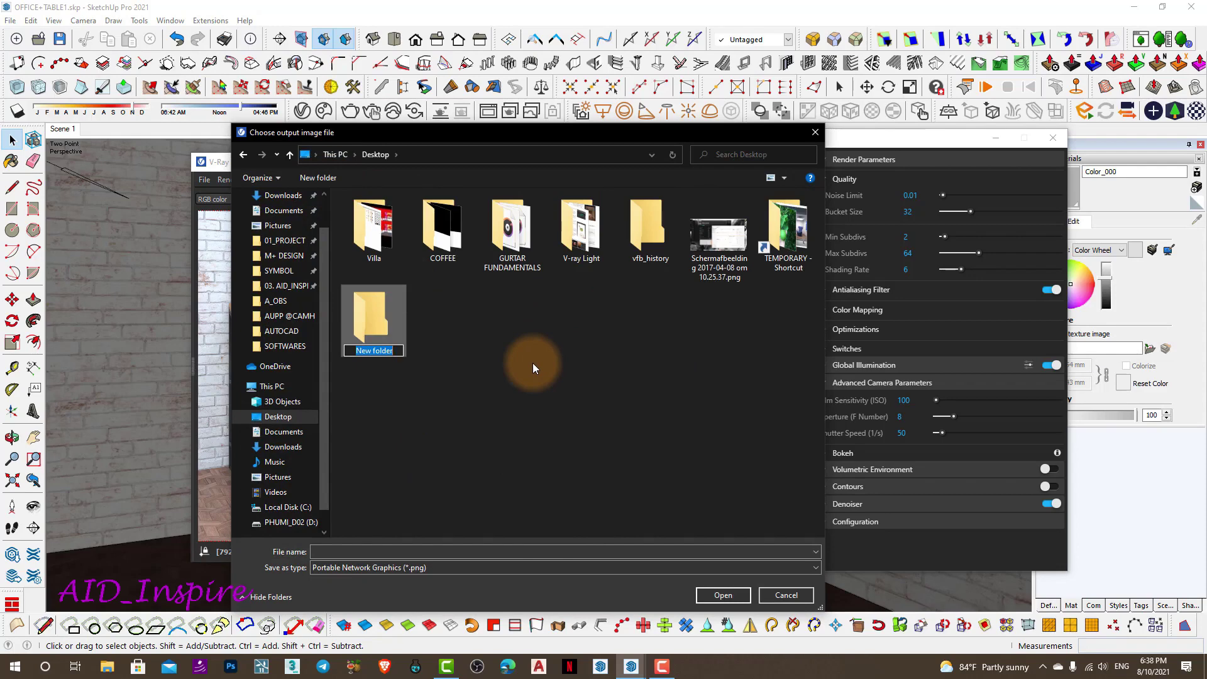
type("Stu")
type("dy t")
type("able")
key("Return")
key("Return")
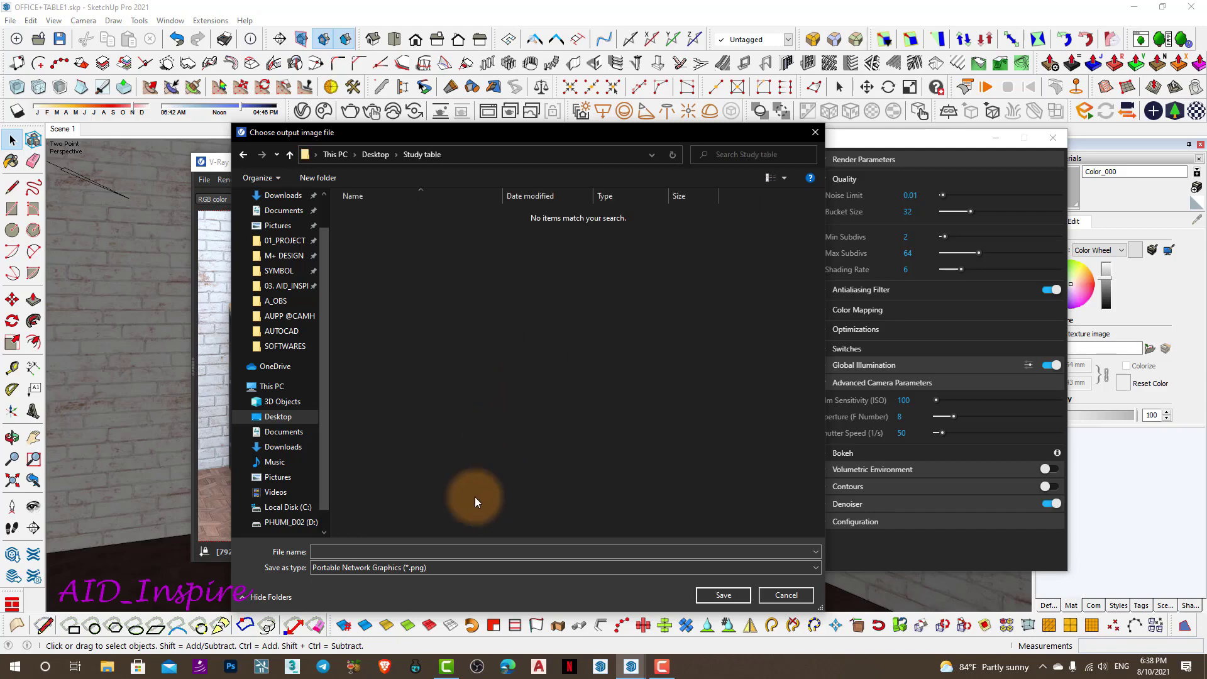
Save the render as 'study table' in PNG format
left_click(473, 544)
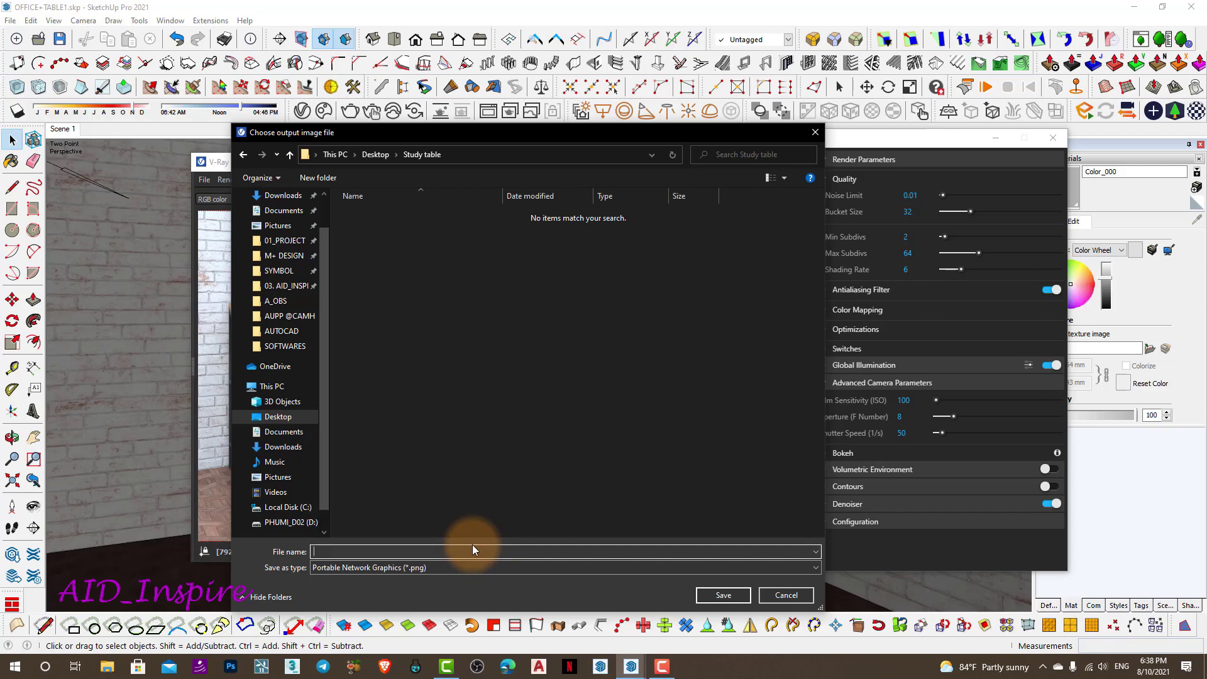
type("sta")
type("dy")
key("BackSpace")
key("BackSpace")
key("BackSpace")
key("BackSpace")
type("dy t")
type("able")
left_click(483, 568)
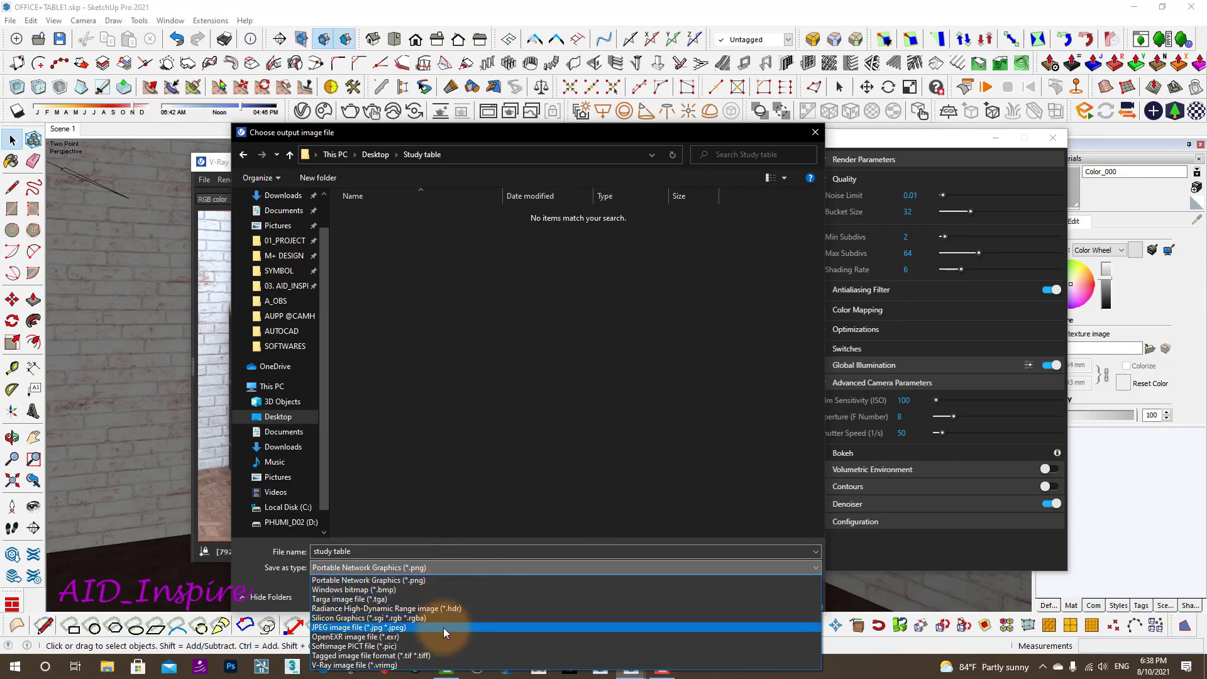
left_click(471, 497)
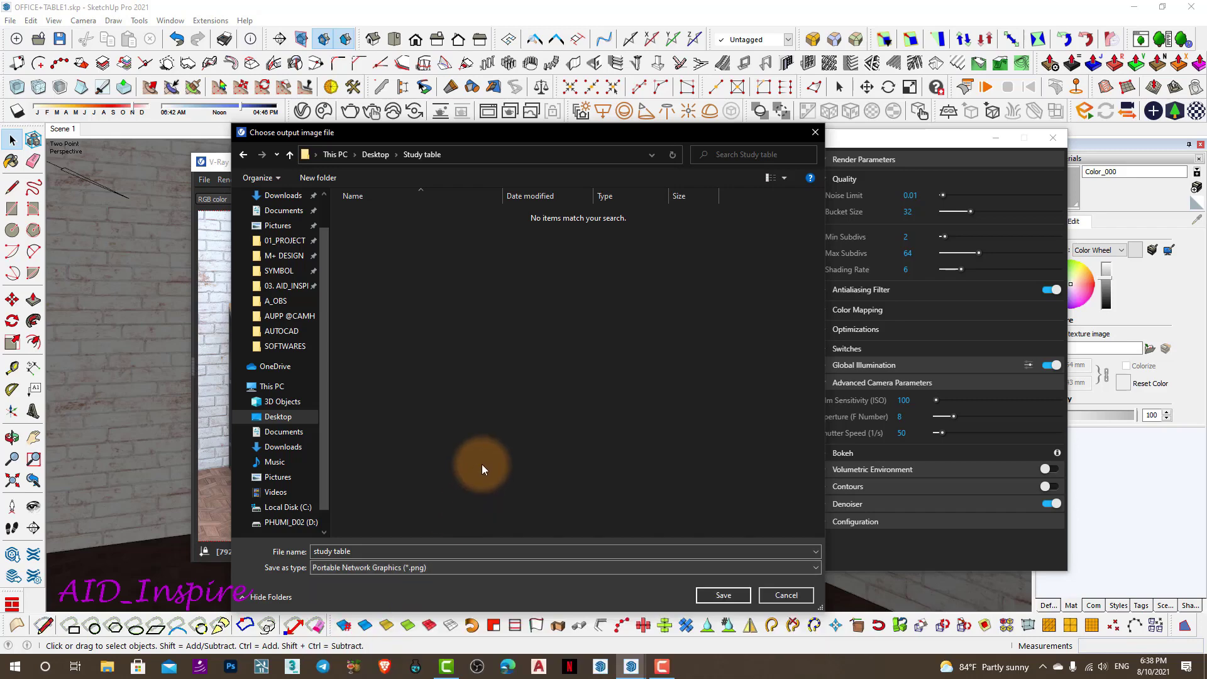
left_click_drag(570, 139, 659, 101)
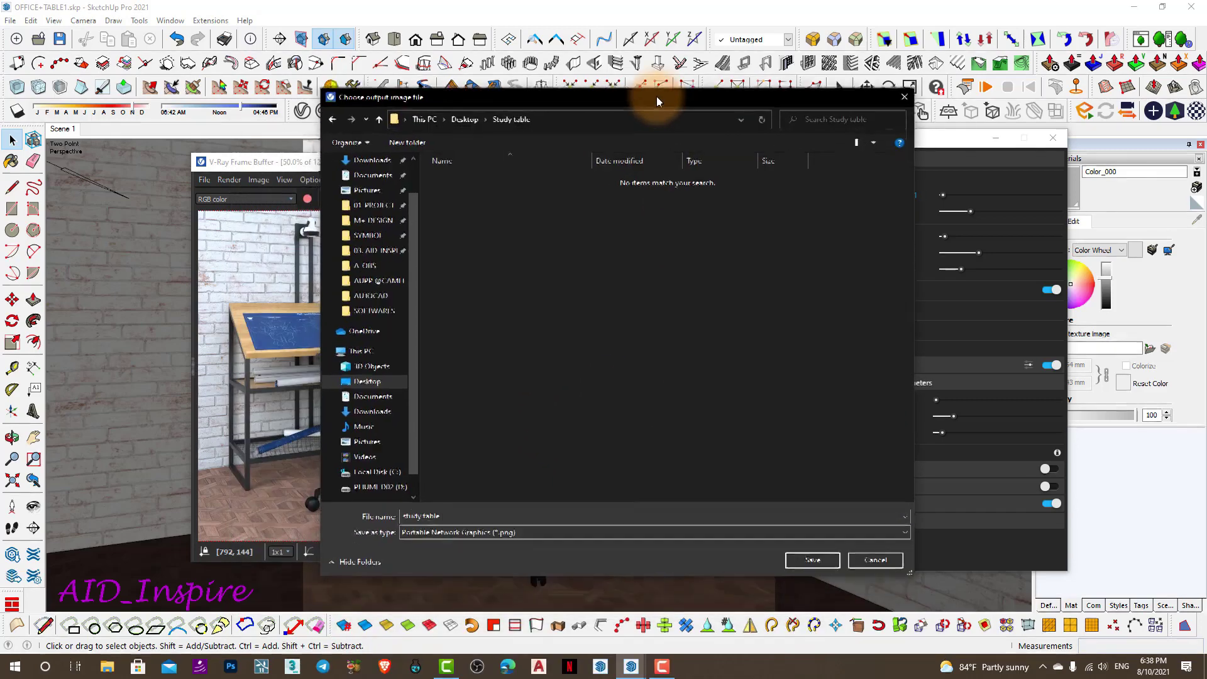
left_click(813, 557)
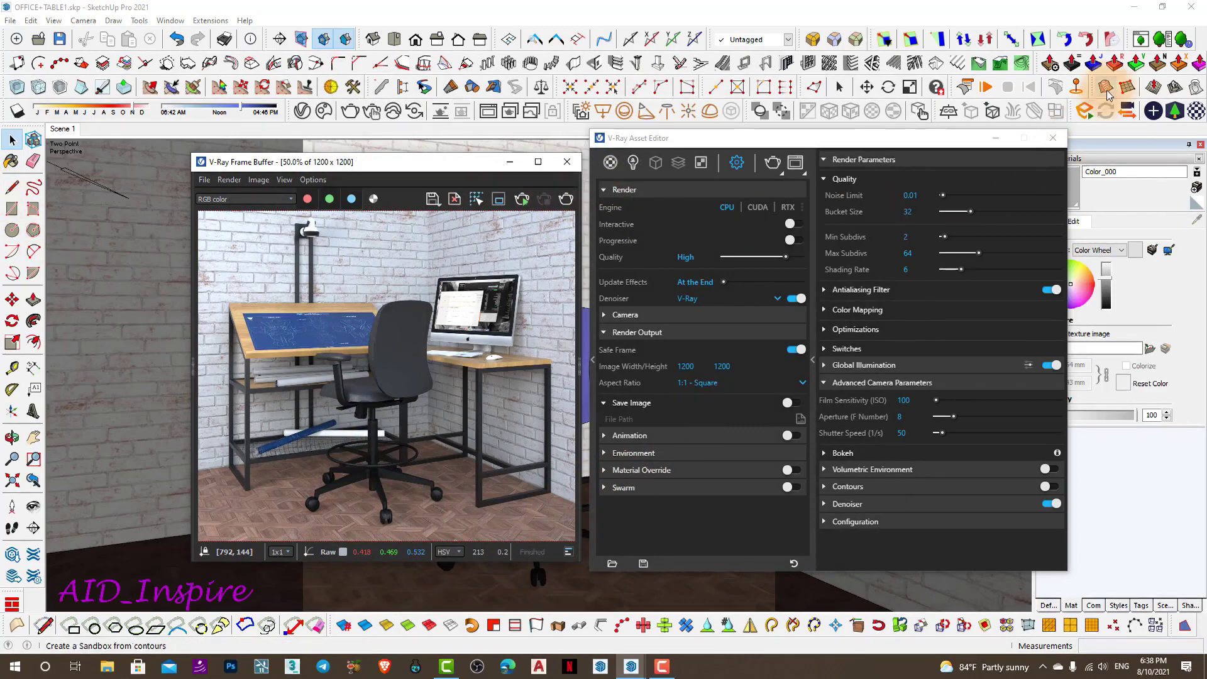
Open the Study table folder from the Desktop and refresh its contents
left_click(1138, 9)
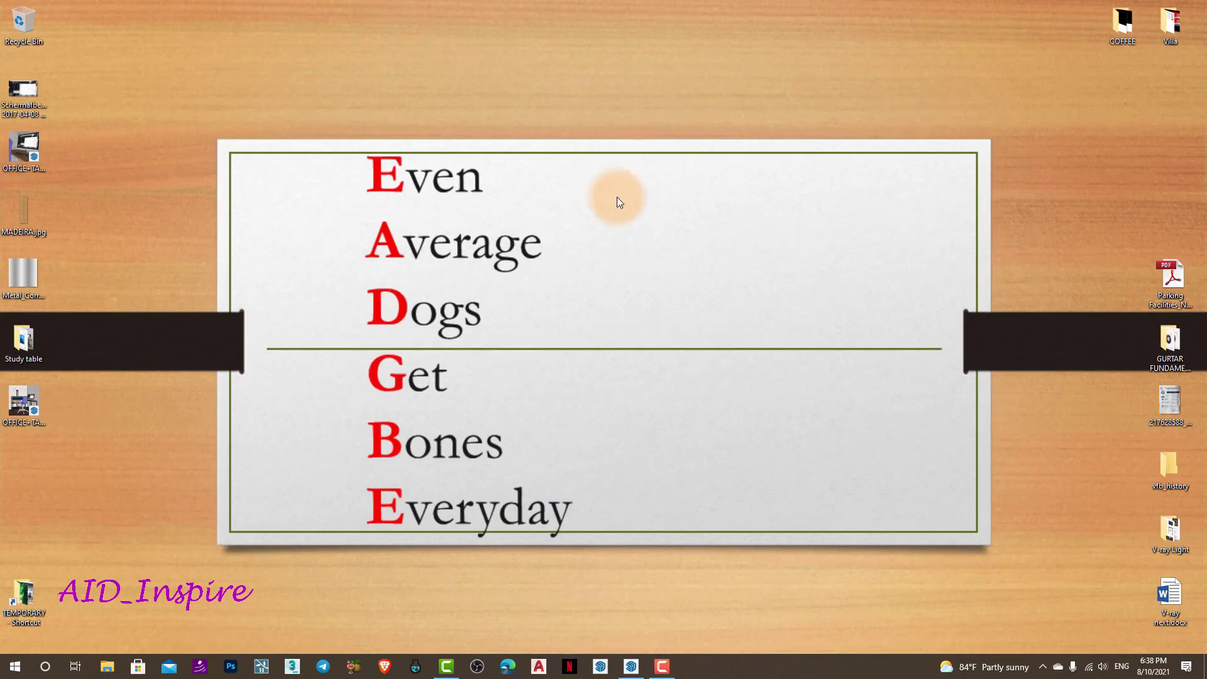
left_click_drag(33, 348, 606, 349)
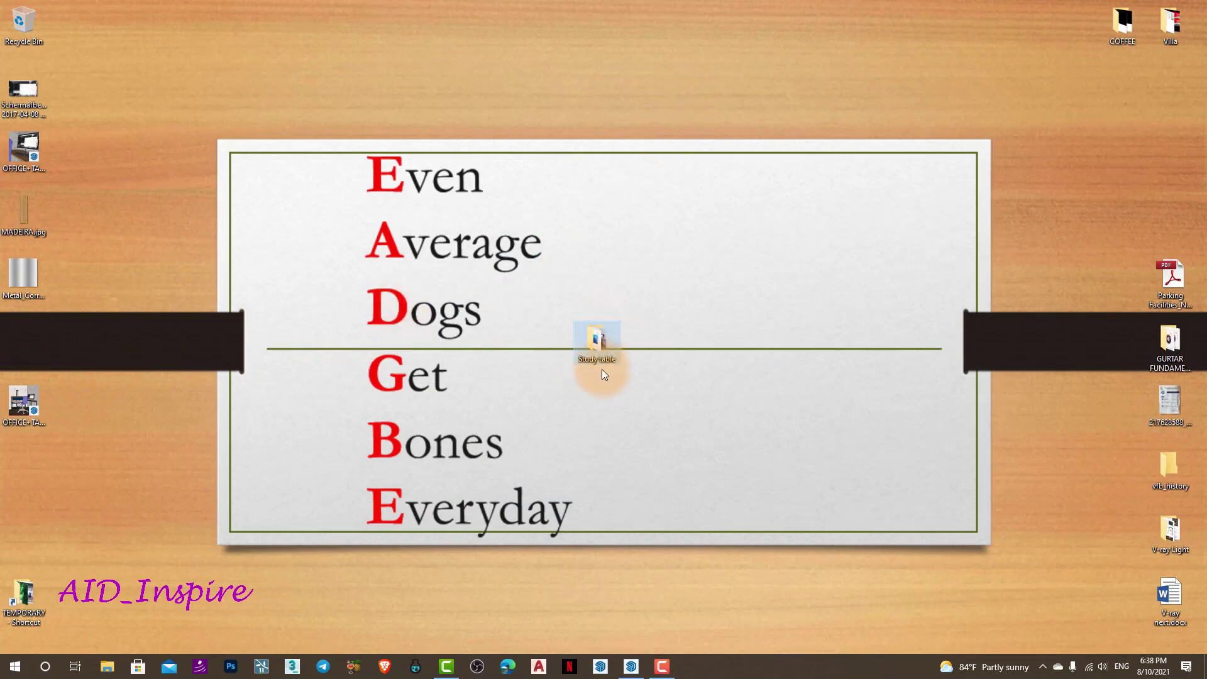
double_click(598, 340)
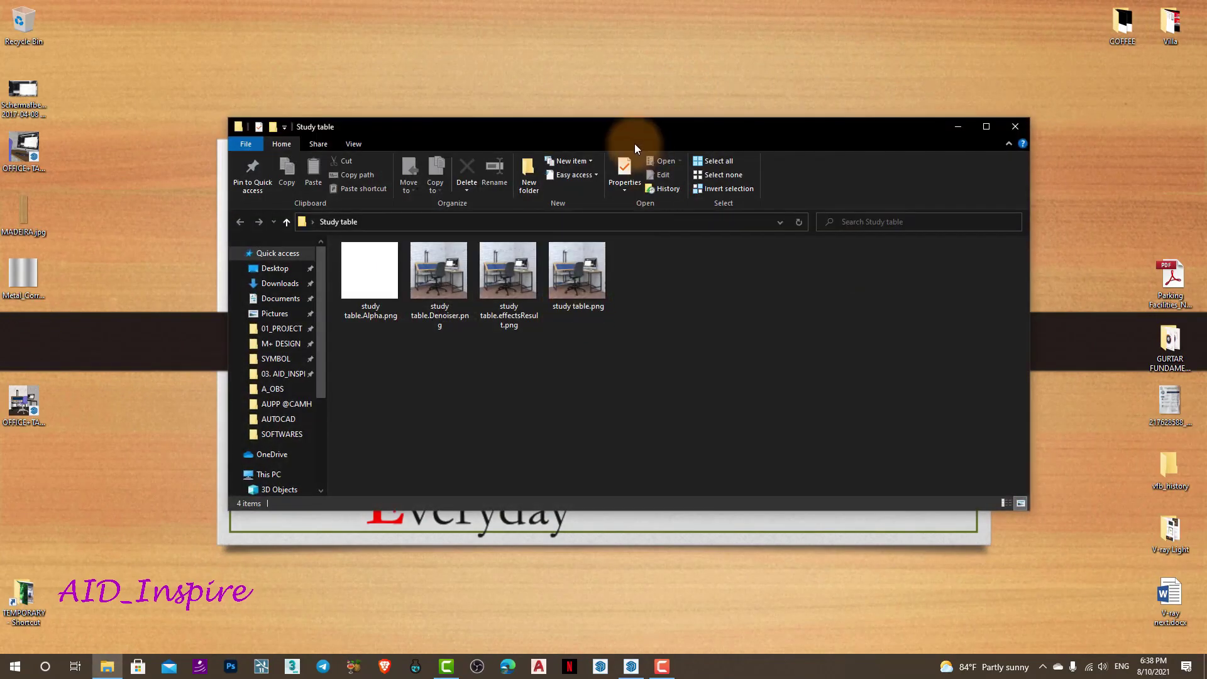
mouse_move(636, 111)
left_mouse_down()
mouse_move(663, 122)
mouse_move(687, 109)
left_mouse_up()
right_click(791, 261)
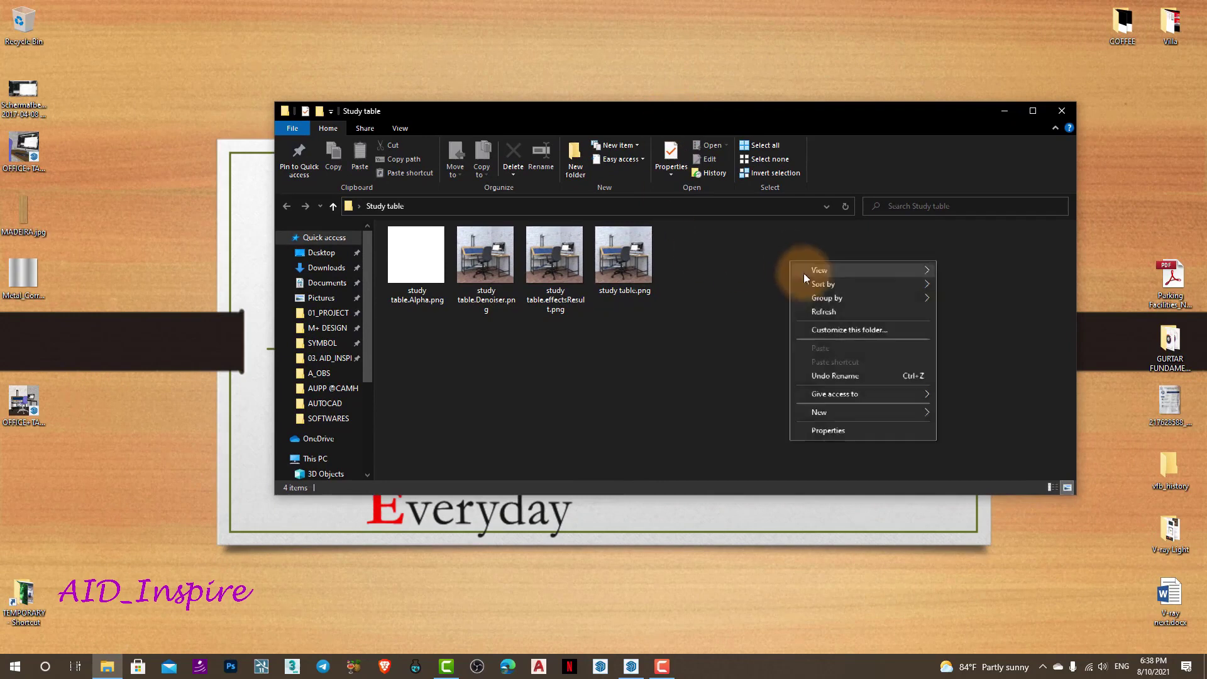
left_click(816, 313)
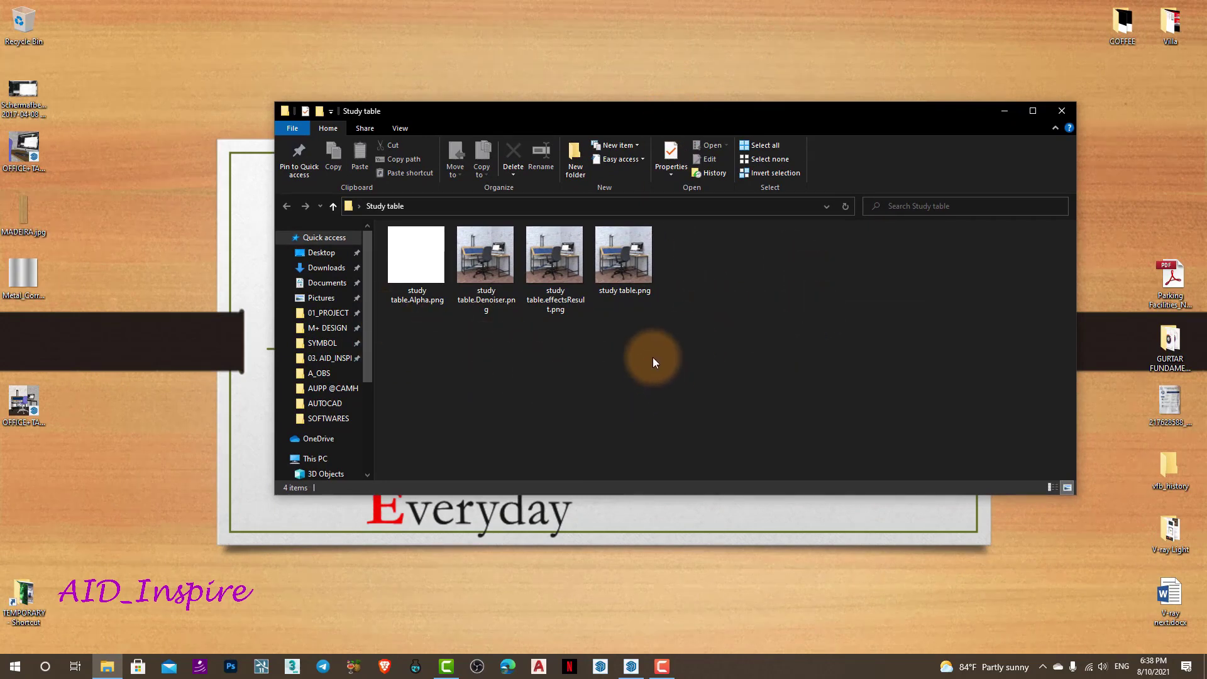
Check the sizes of the four saved PNGs and open the Denoiser render in Photos
left_click(631, 262)
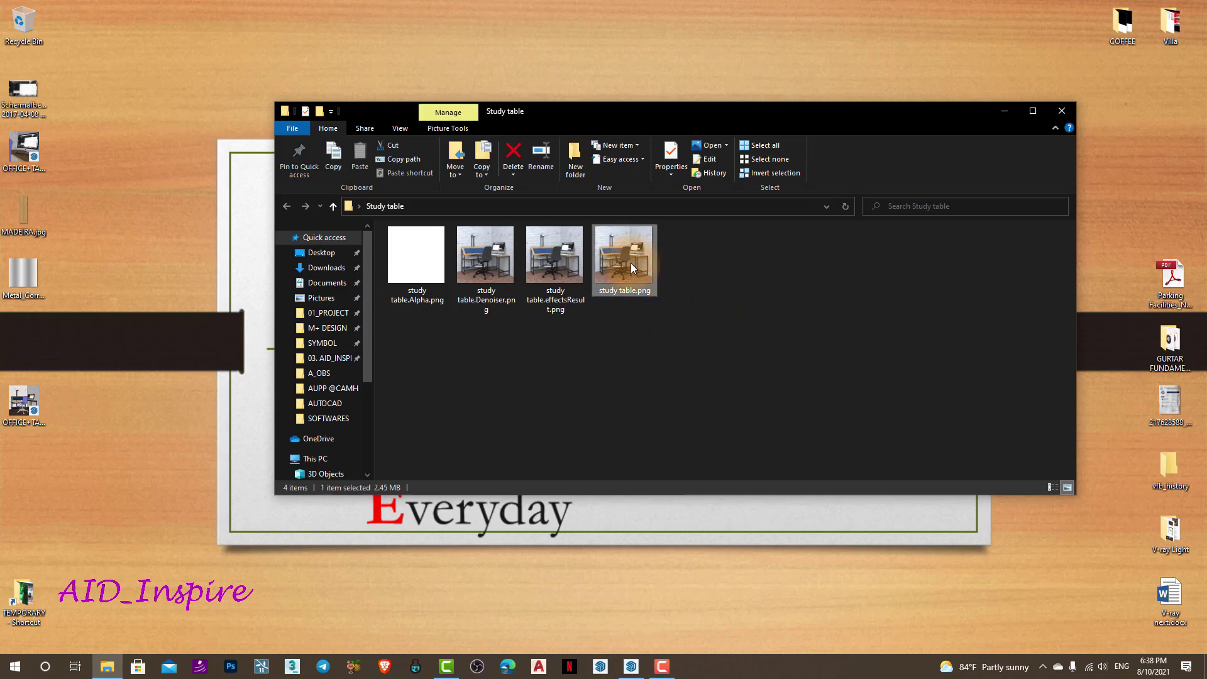
left_click(464, 305)
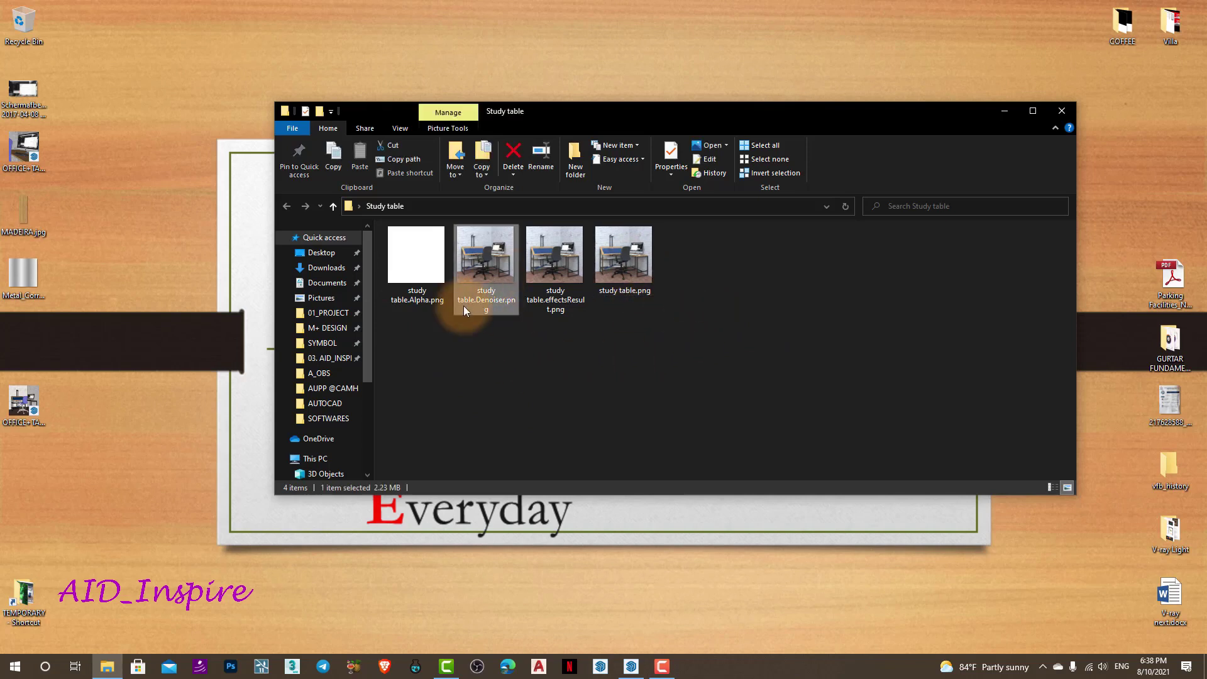
left_click(416, 270)
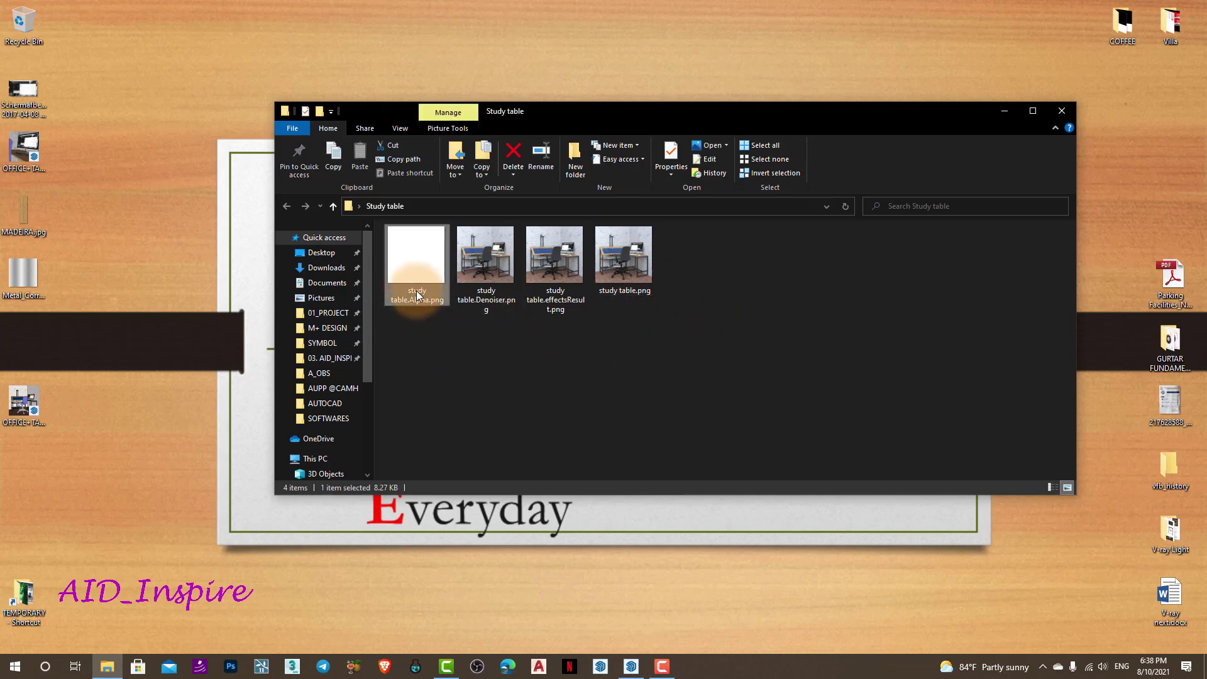
left_click(557, 277)
left_click(481, 249)
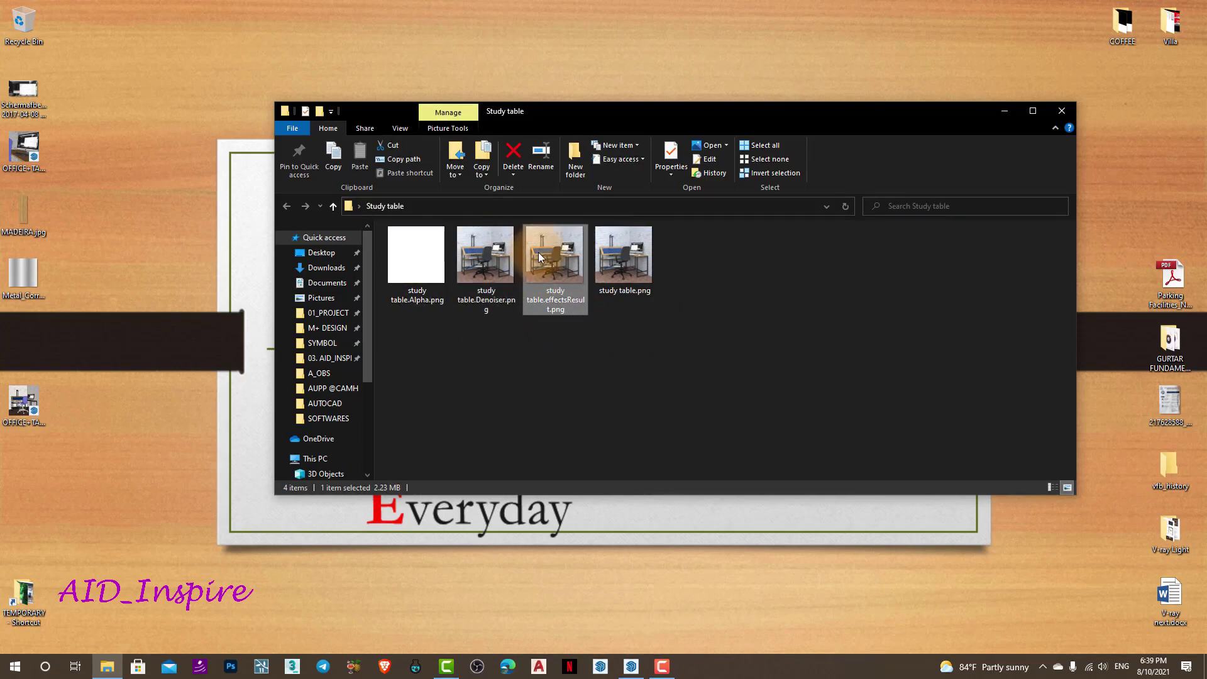
double_click(483, 252)
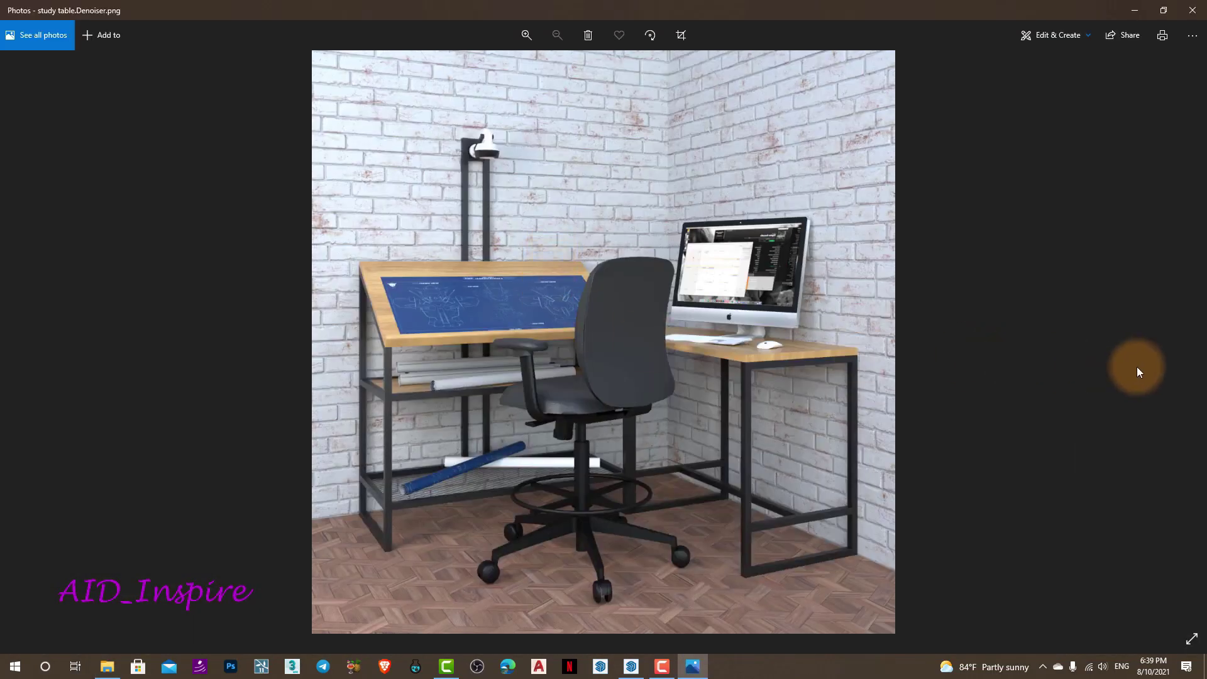
Flip between the effectsResult and plain study table renders in Photos, then close it
left_click(1189, 340)
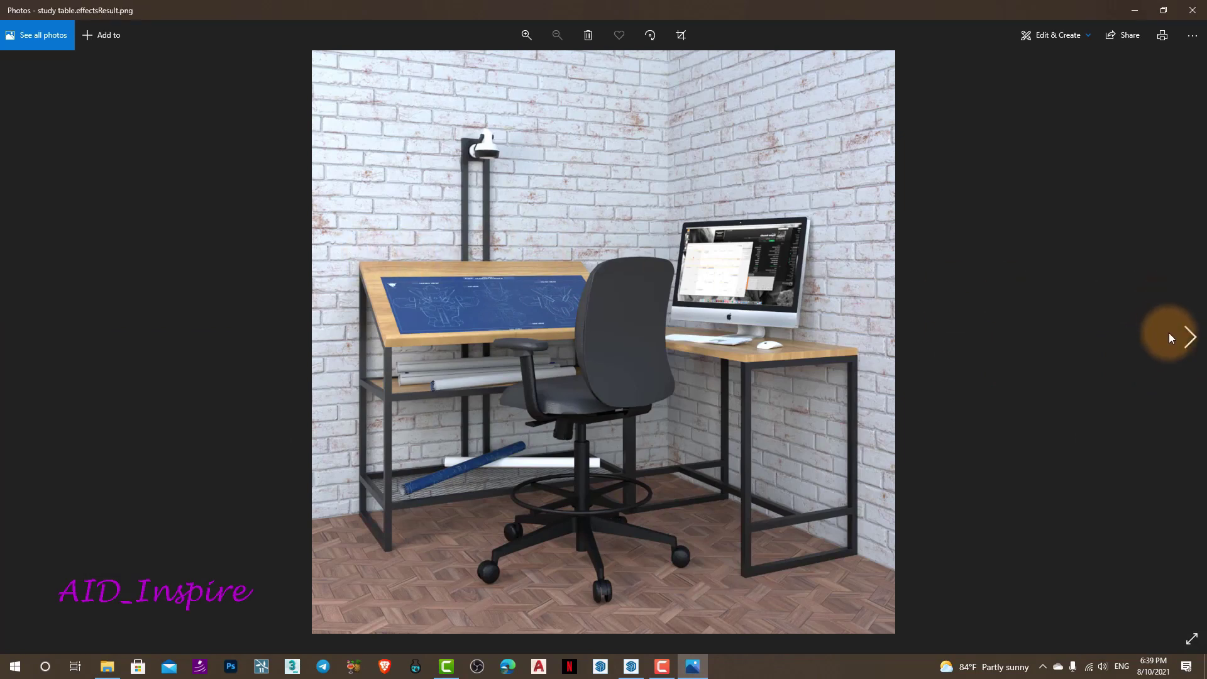
left_click(1187, 338)
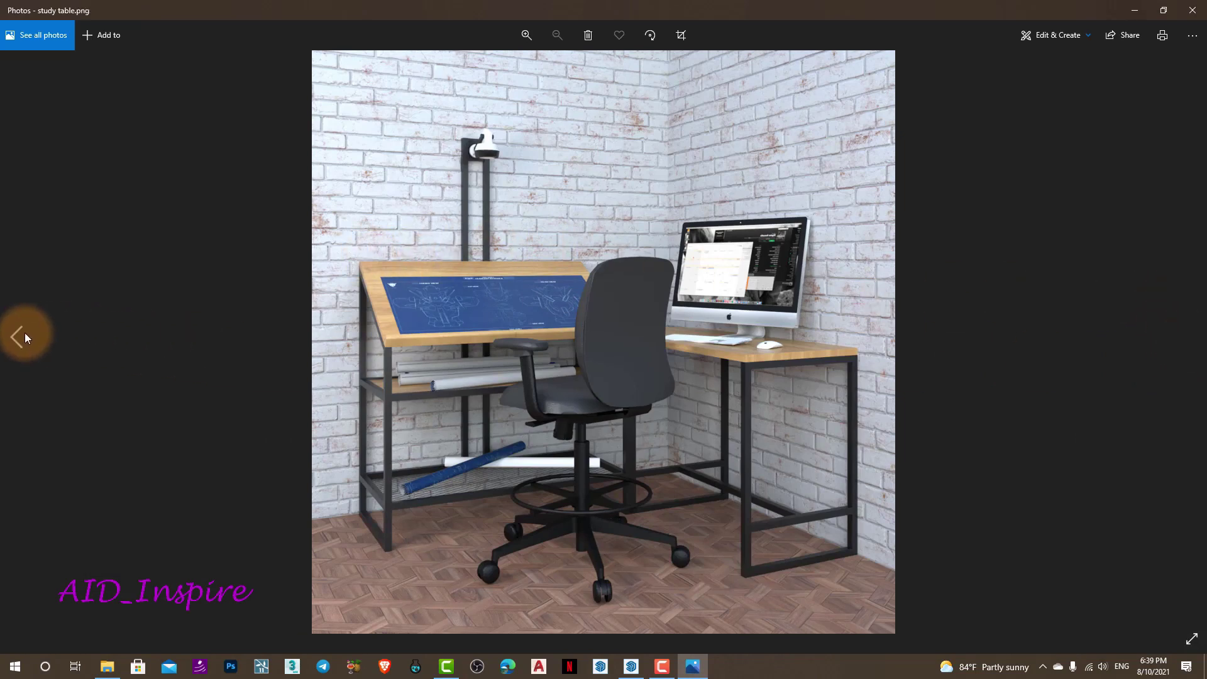
left_click(25, 338)
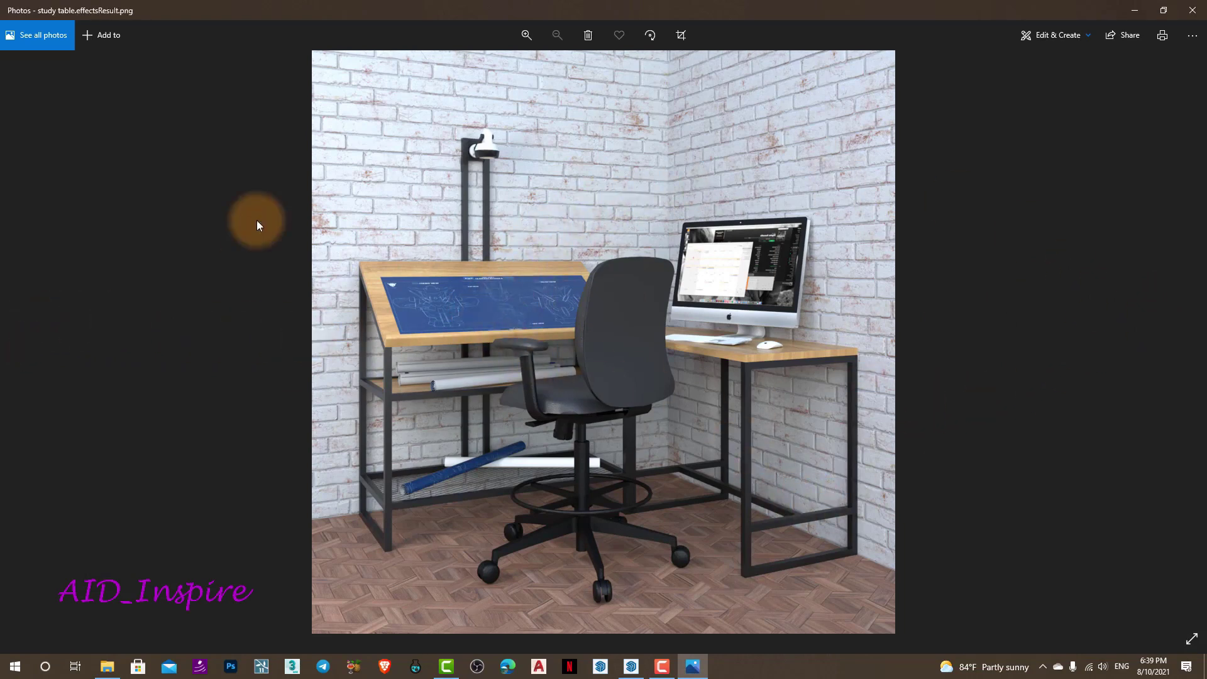
left_click(1193, 10)
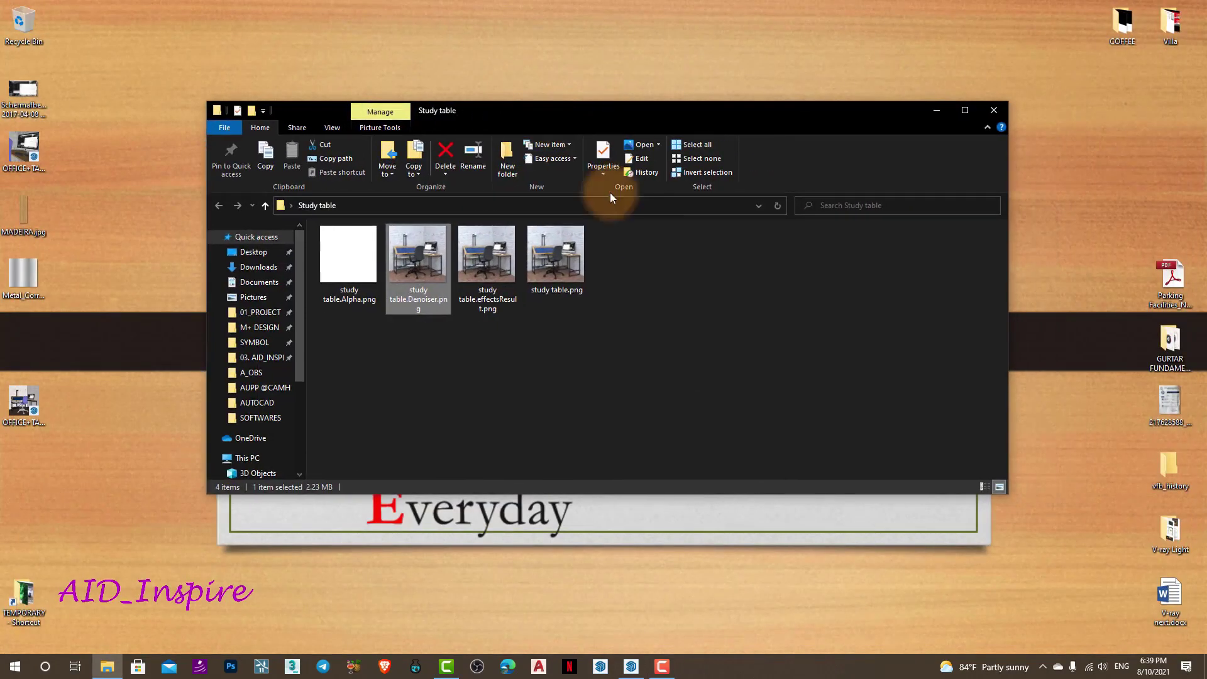
Reopen study table.png, compare it with effectsResult, then close Photos and reselect it
double_click(551, 258)
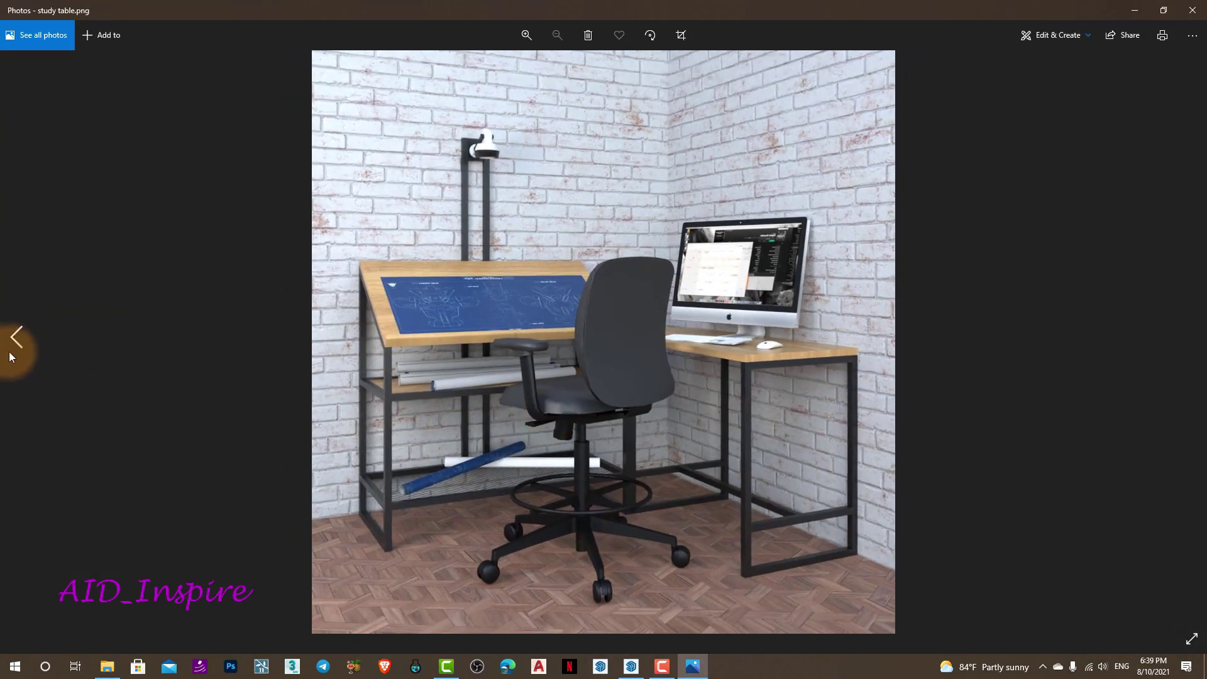
left_click(17, 339)
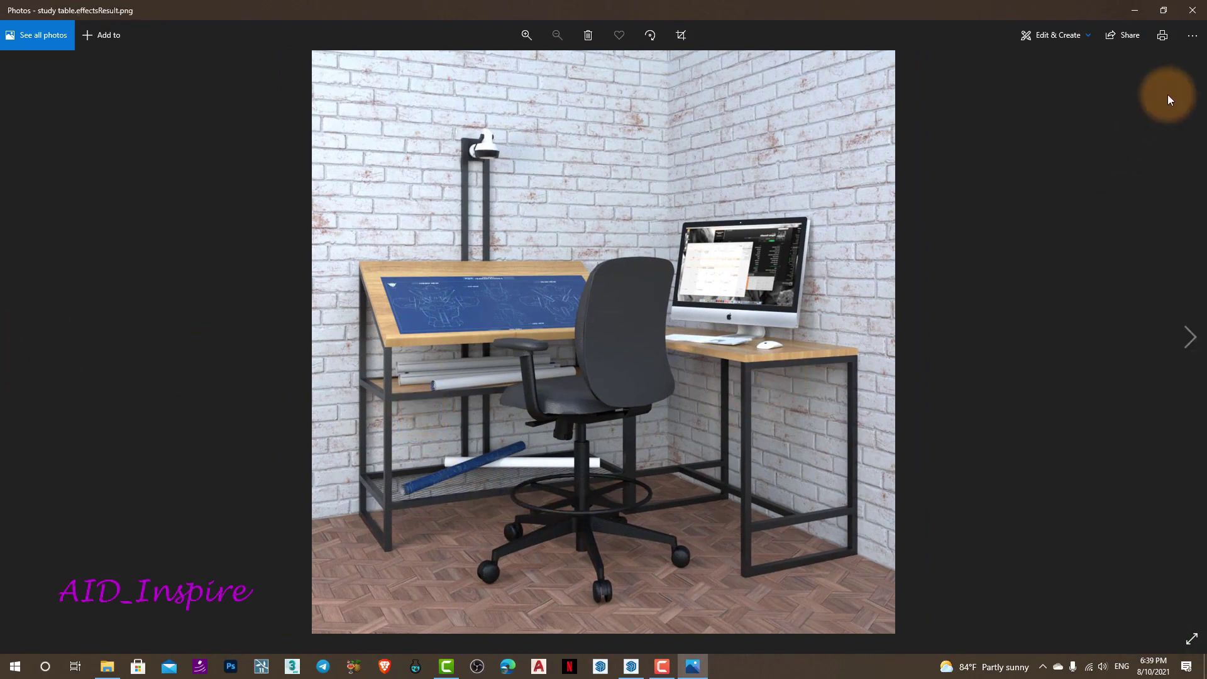
left_click(1193, 10)
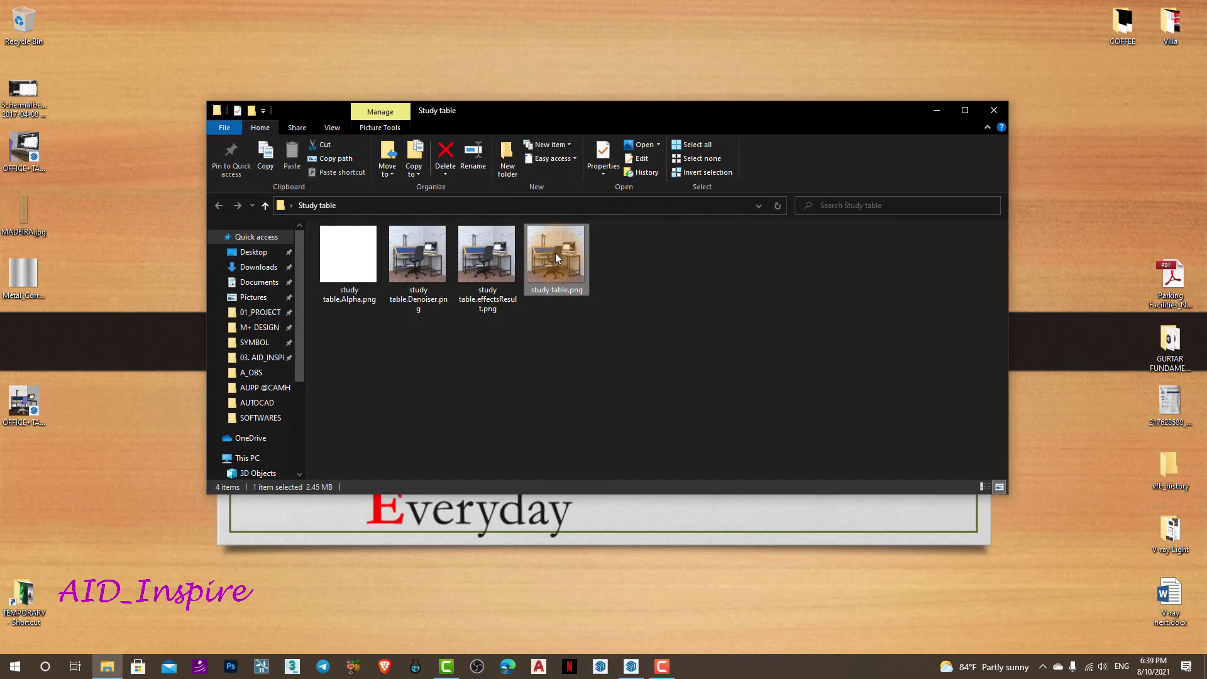
left_click(686, 282)
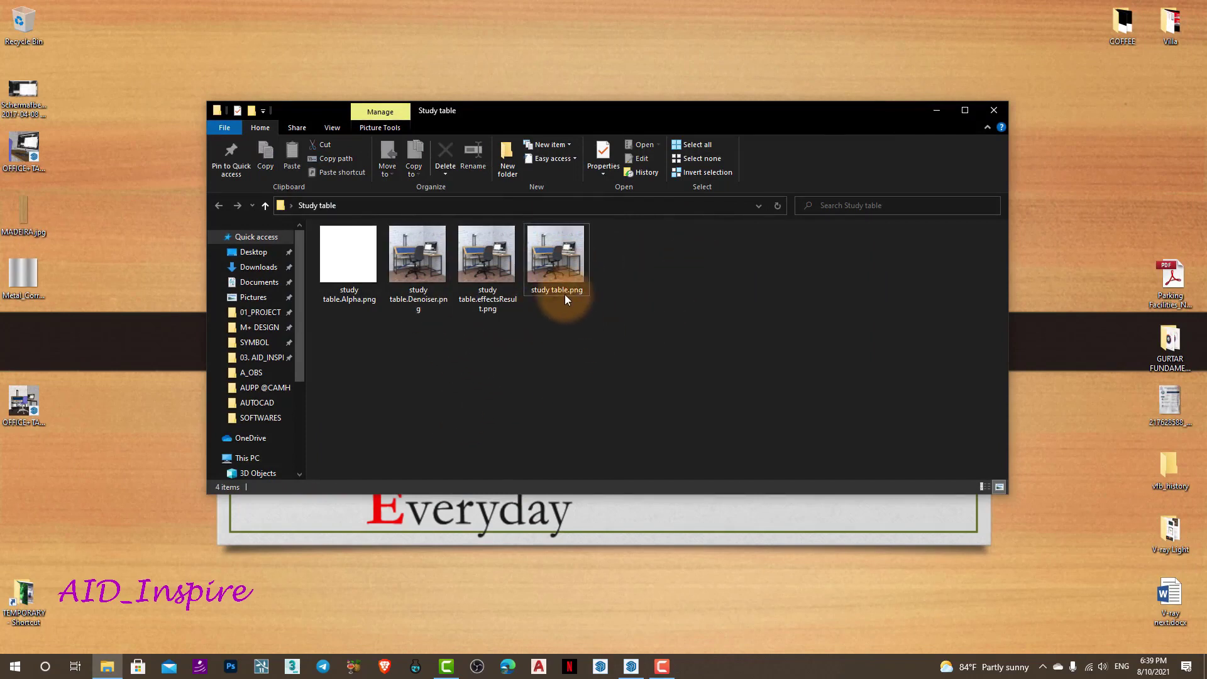
left_click(566, 269)
Open study table.Denoiser.png in Adobe Photoshop 2021 via Open with
right_click(568, 269)
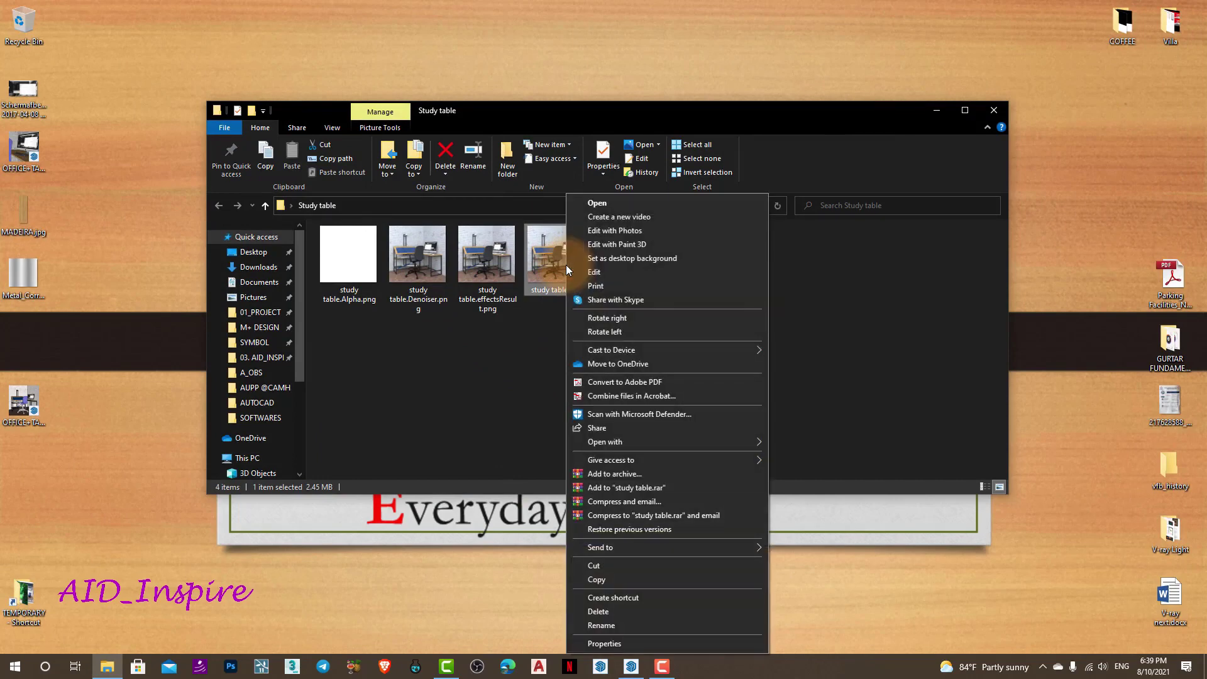
left_click(478, 368)
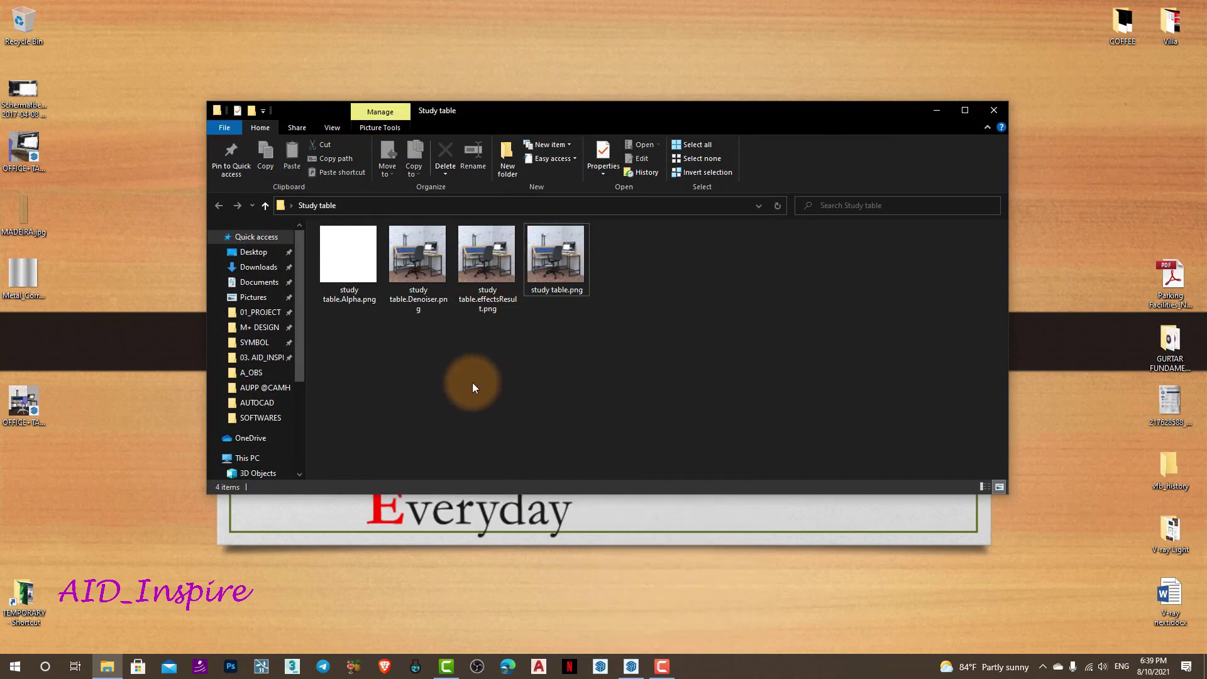
left_click(425, 261)
right_click(425, 261)
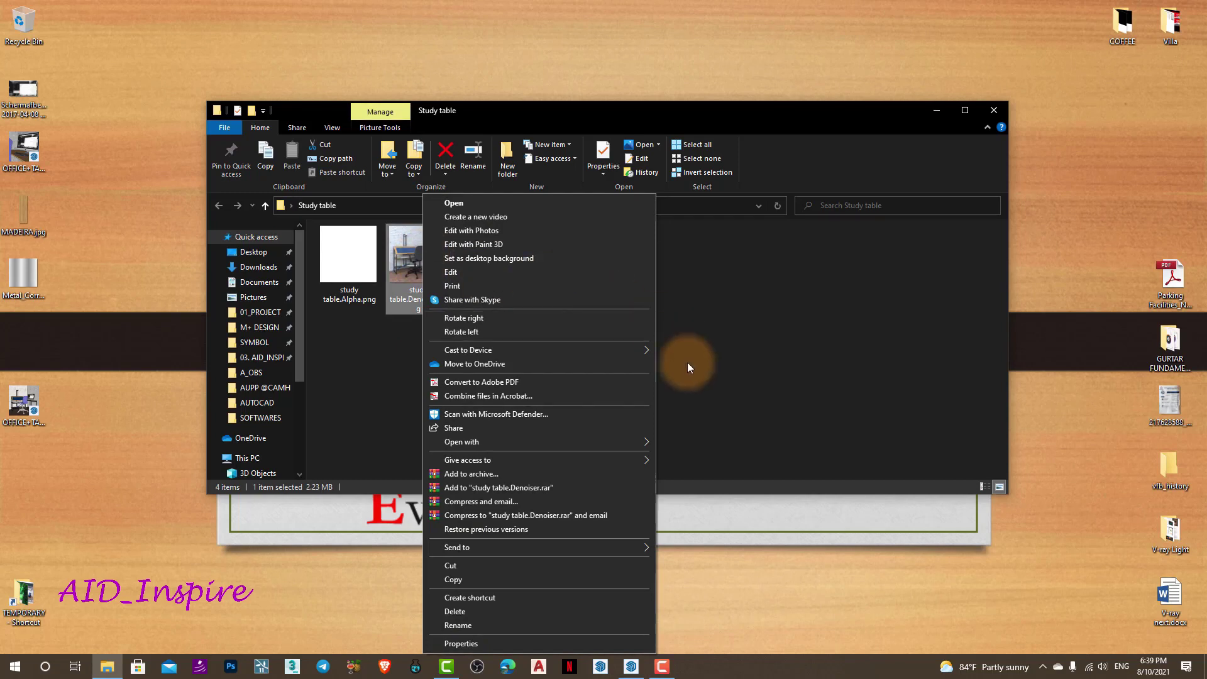
mouse_move(538, 441)
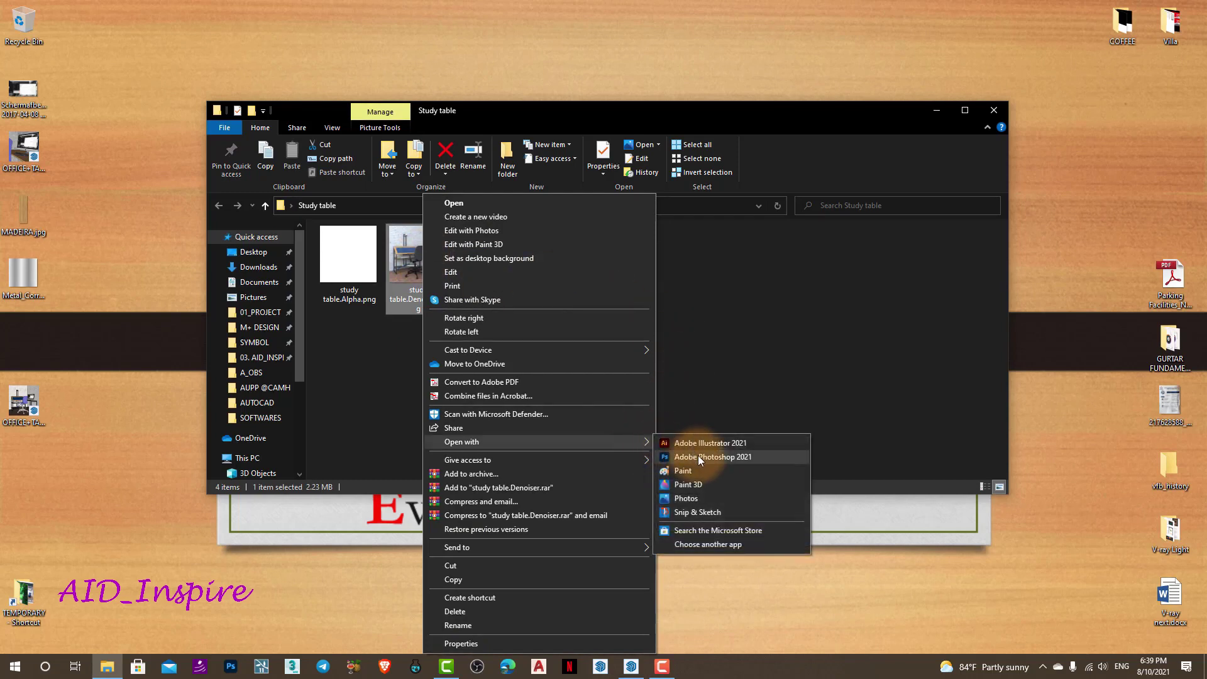
left_click(698, 456)
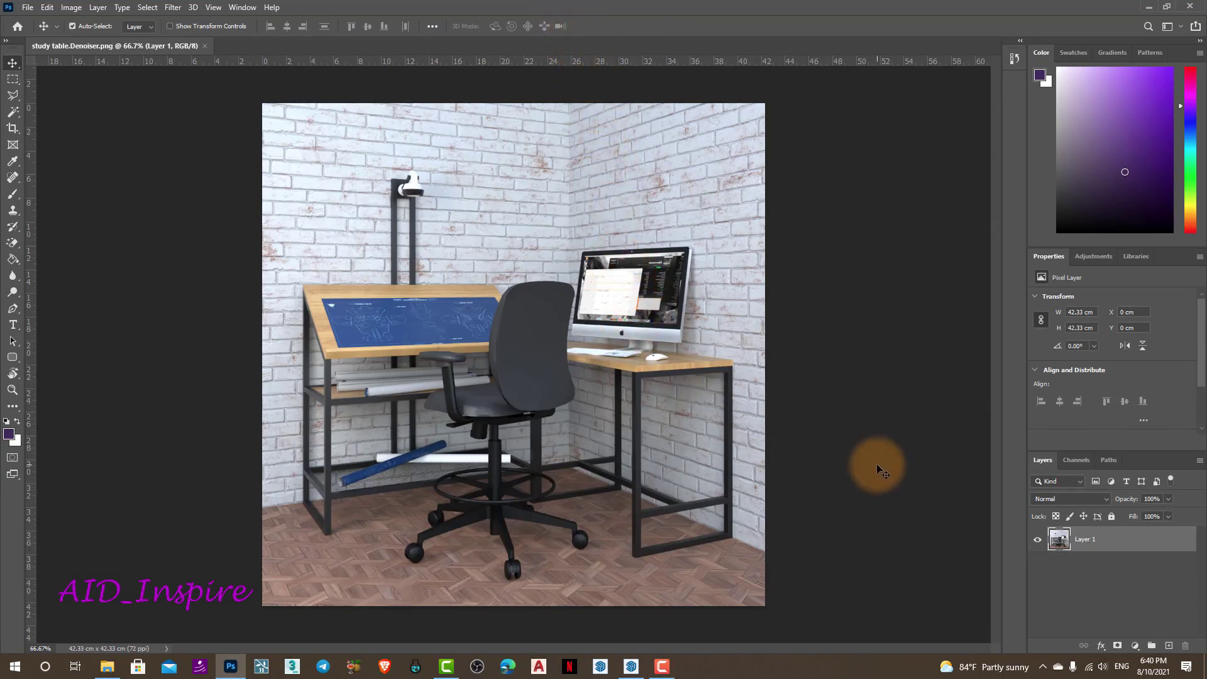
Convert Layer 1 into a smart object and browse the Filter > Sharpen options
right_click(1086, 546)
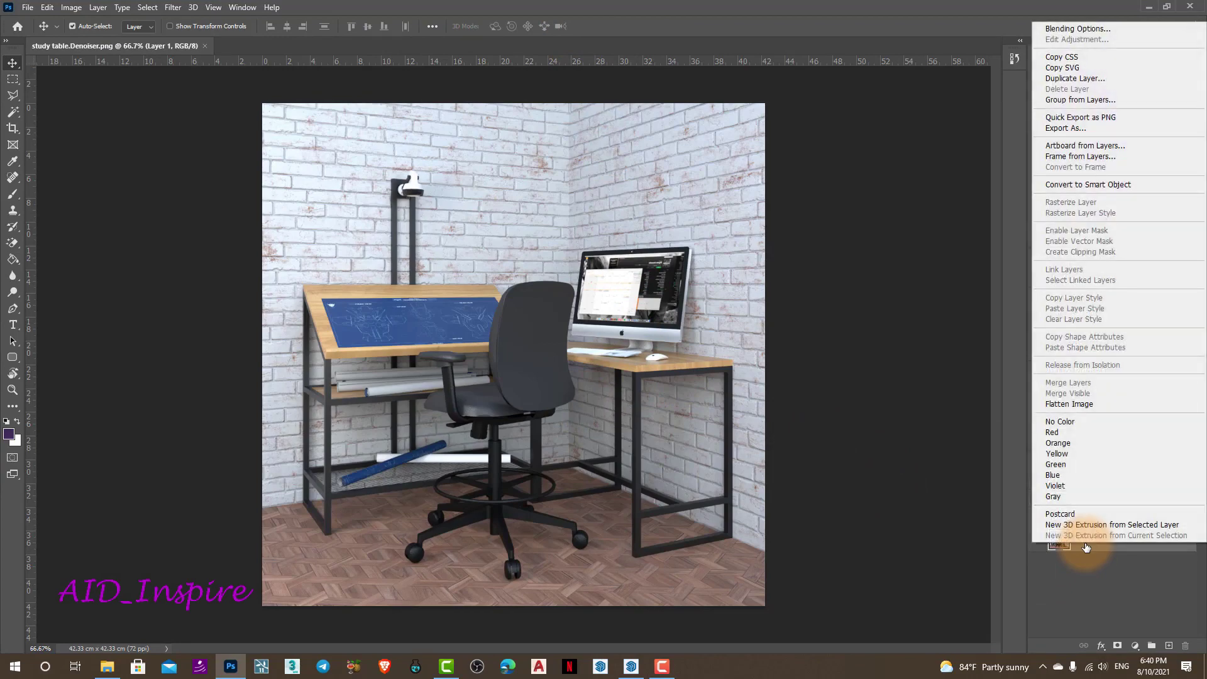
left_click(1104, 186)
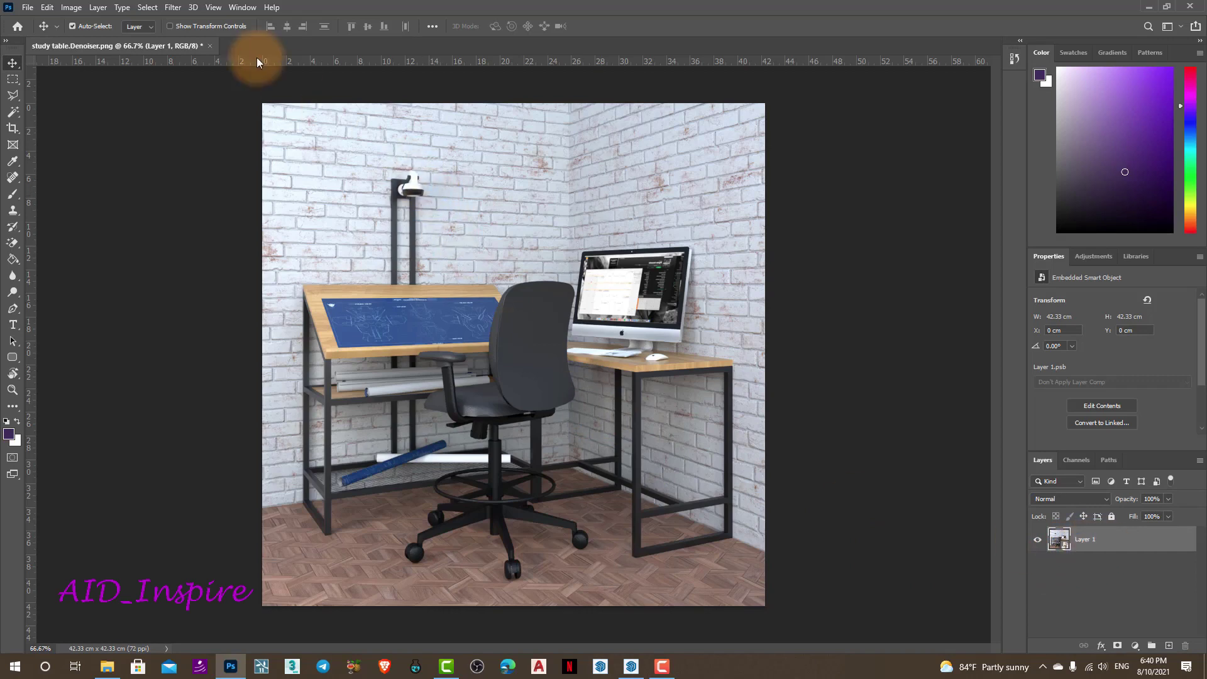
left_click(174, 8)
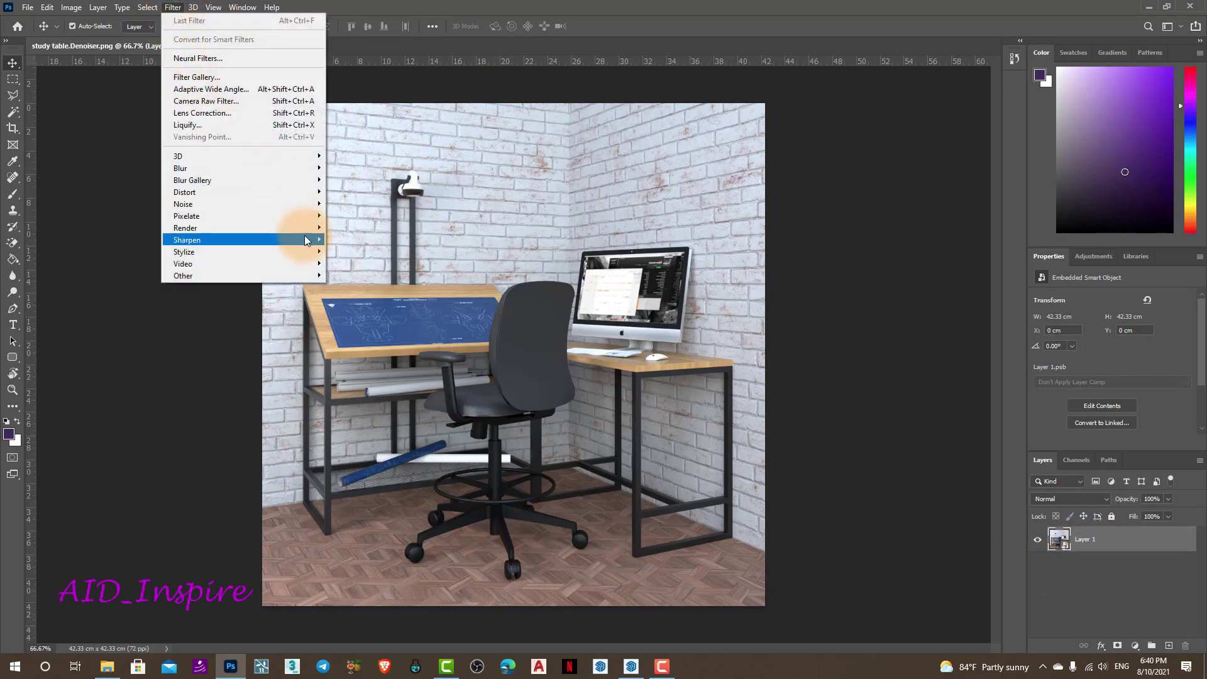
mouse_move(187, 239)
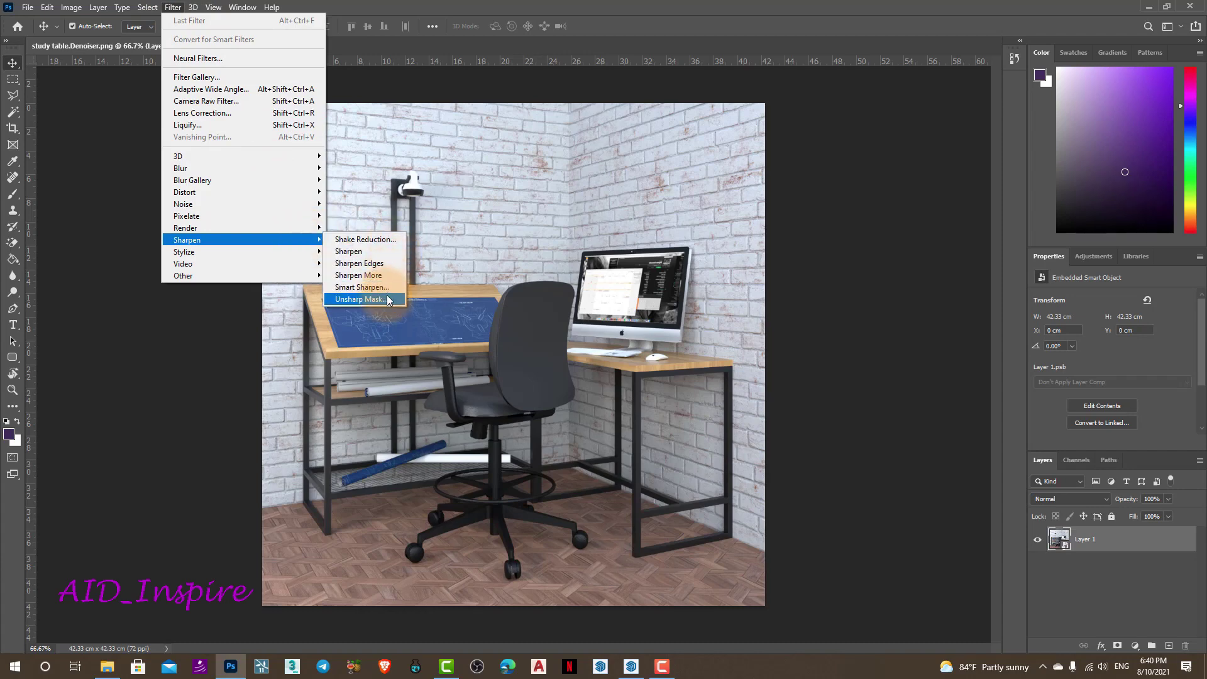
Open Unsharp Mask on the render with Amount 80, Radius 1.0, Threshold 0
left_click(362, 299)
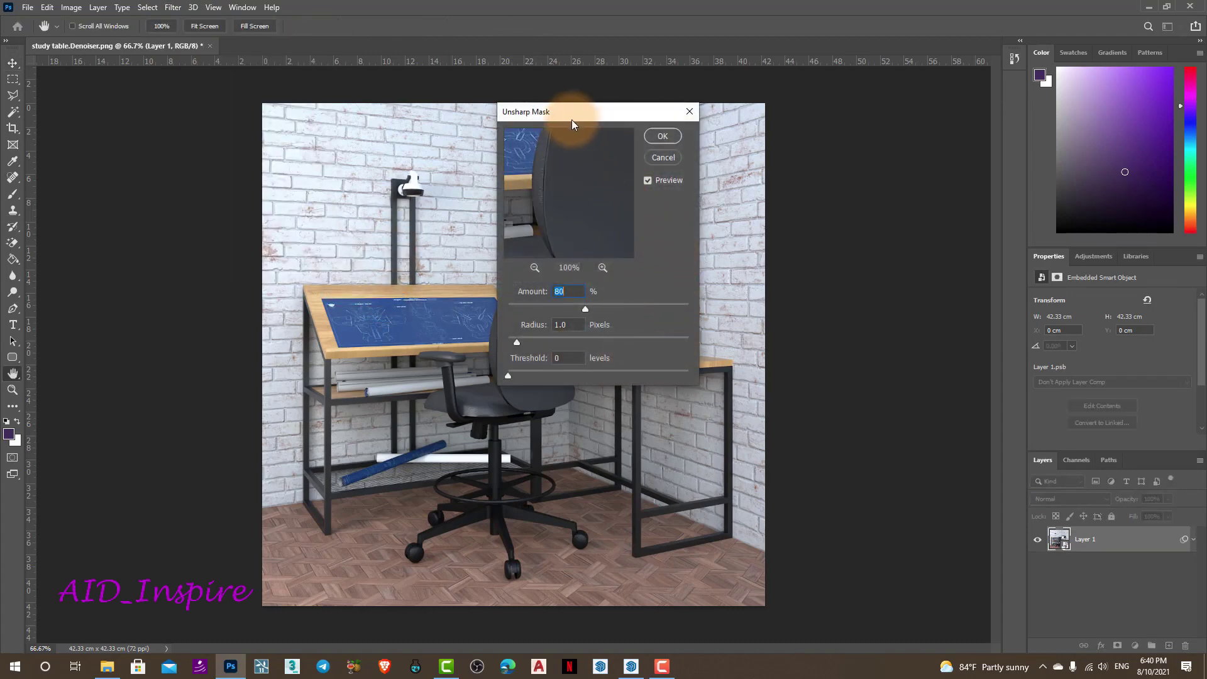
left_click_drag(570, 115, 787, 139)
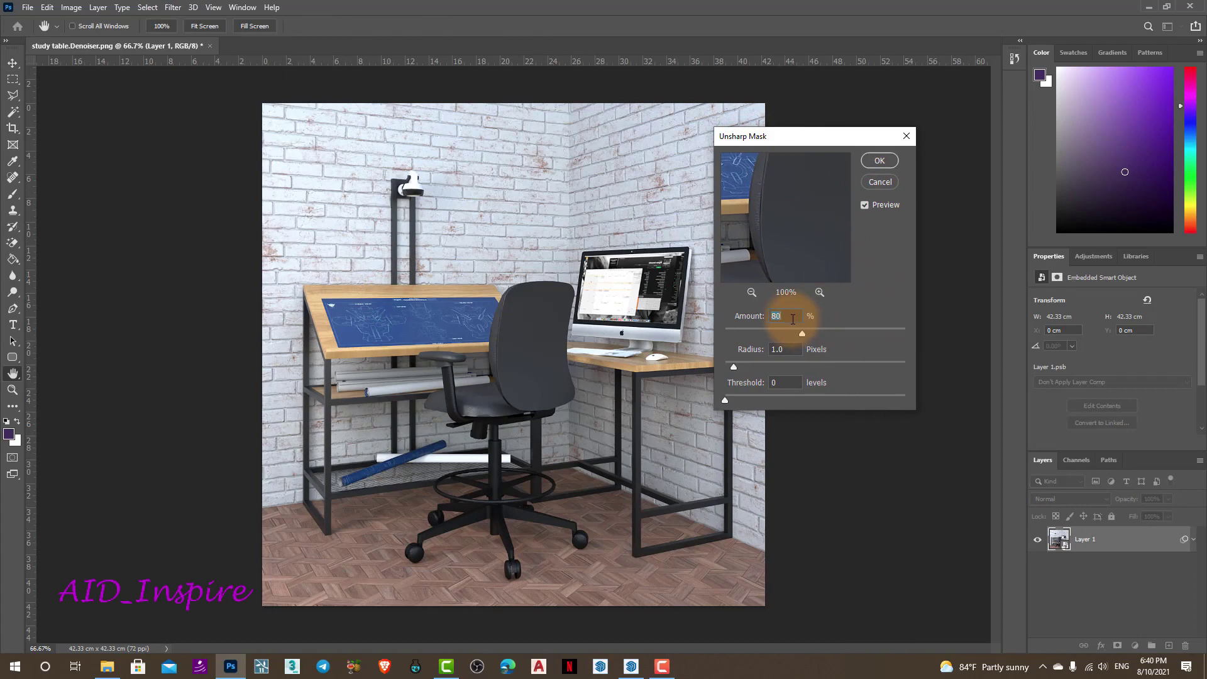
left_click(791, 315)
double_click(791, 315)
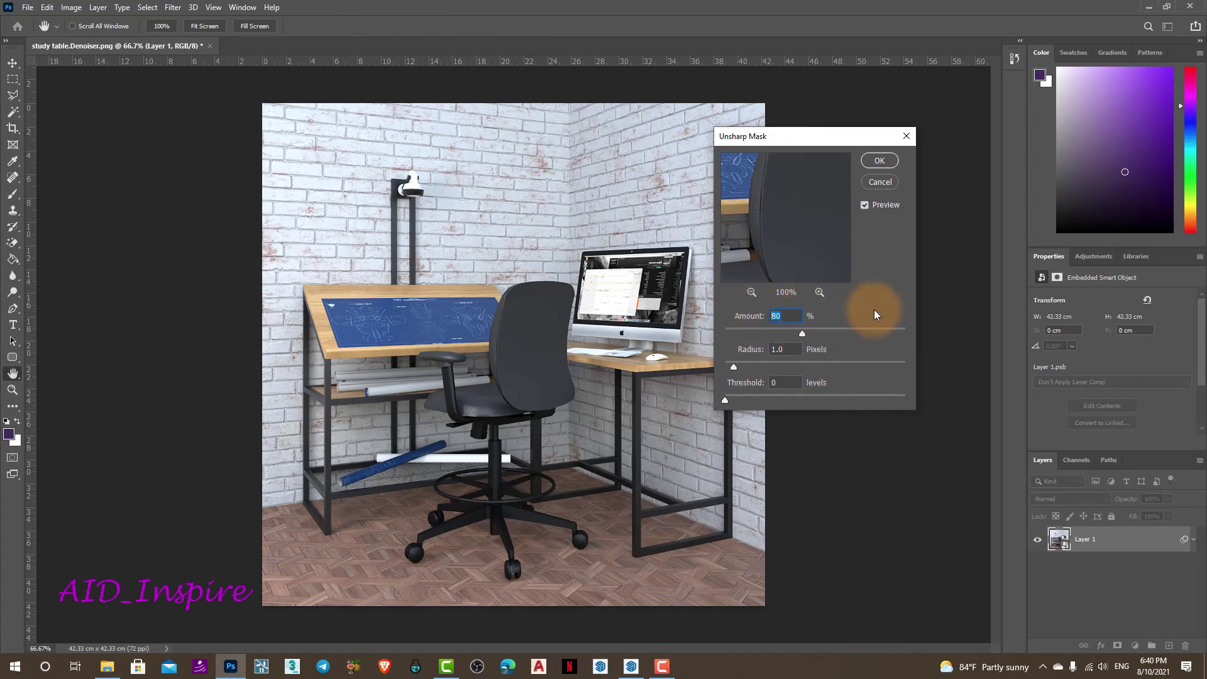
left_click(865, 205)
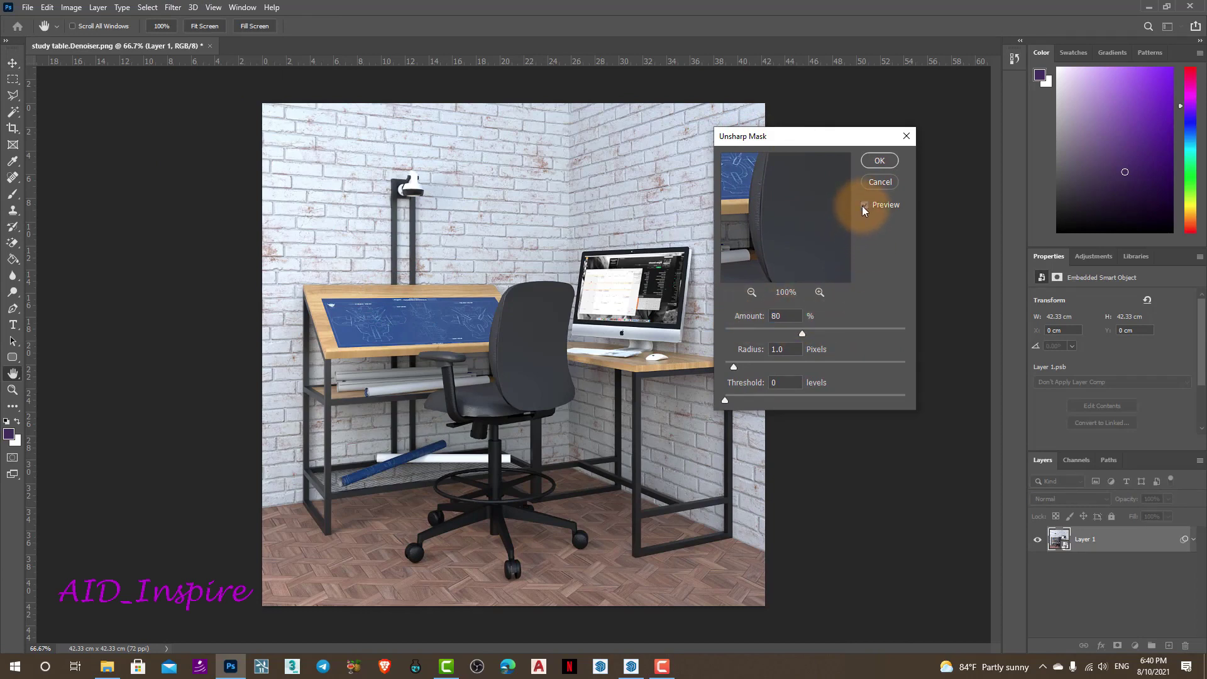
key("ctrl+plus")
Compare sharpened and unsharpened detail with Preview, then apply the Unsharp Mask smart filter
scroll(683, 260, "up", 1, "alt")
left_click(763, 243)
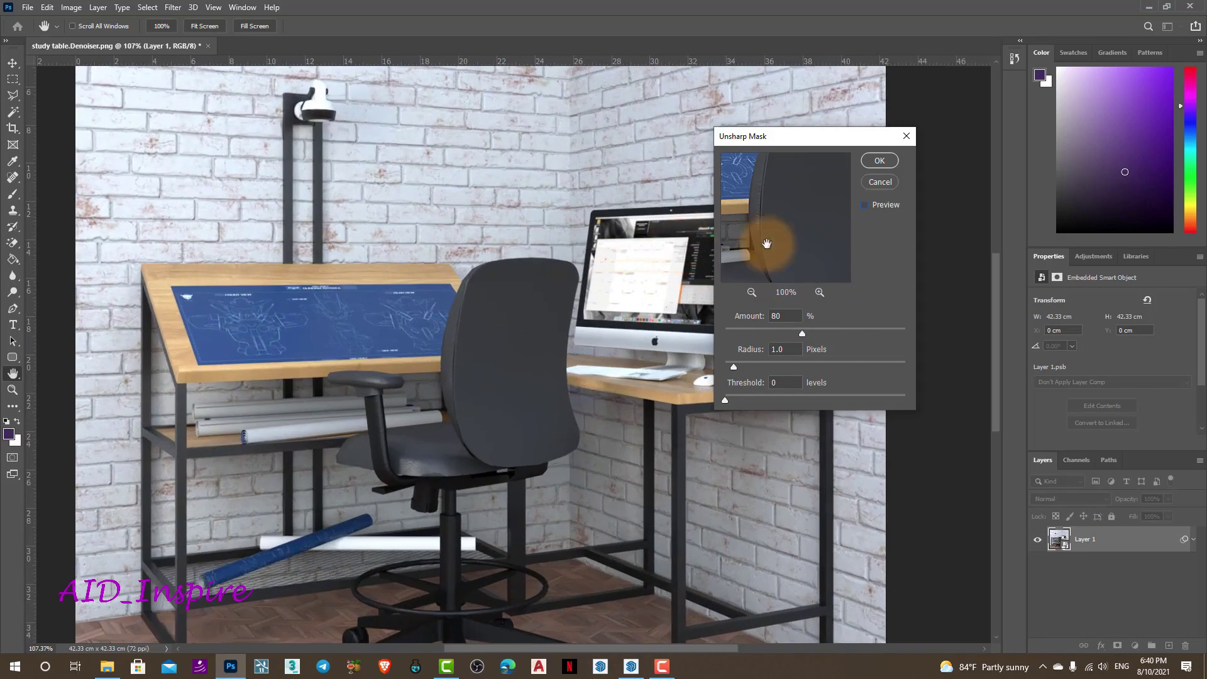
left_click(864, 207)
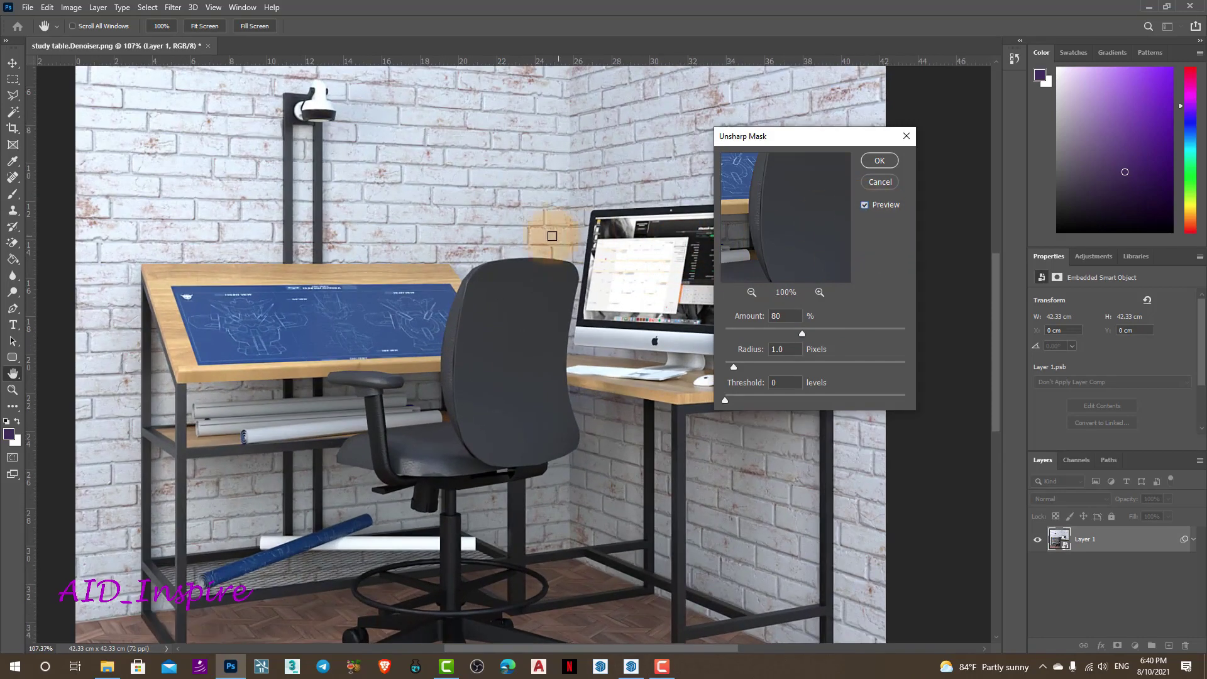
left_click(750, 231)
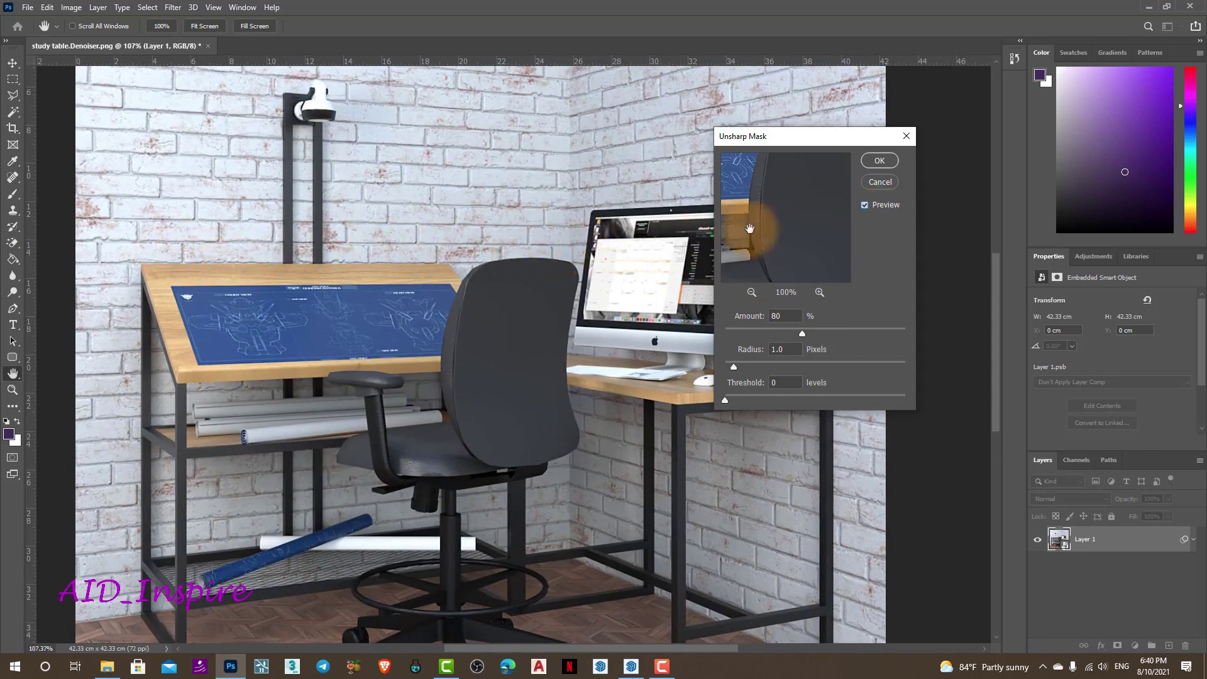
left_click(879, 162)
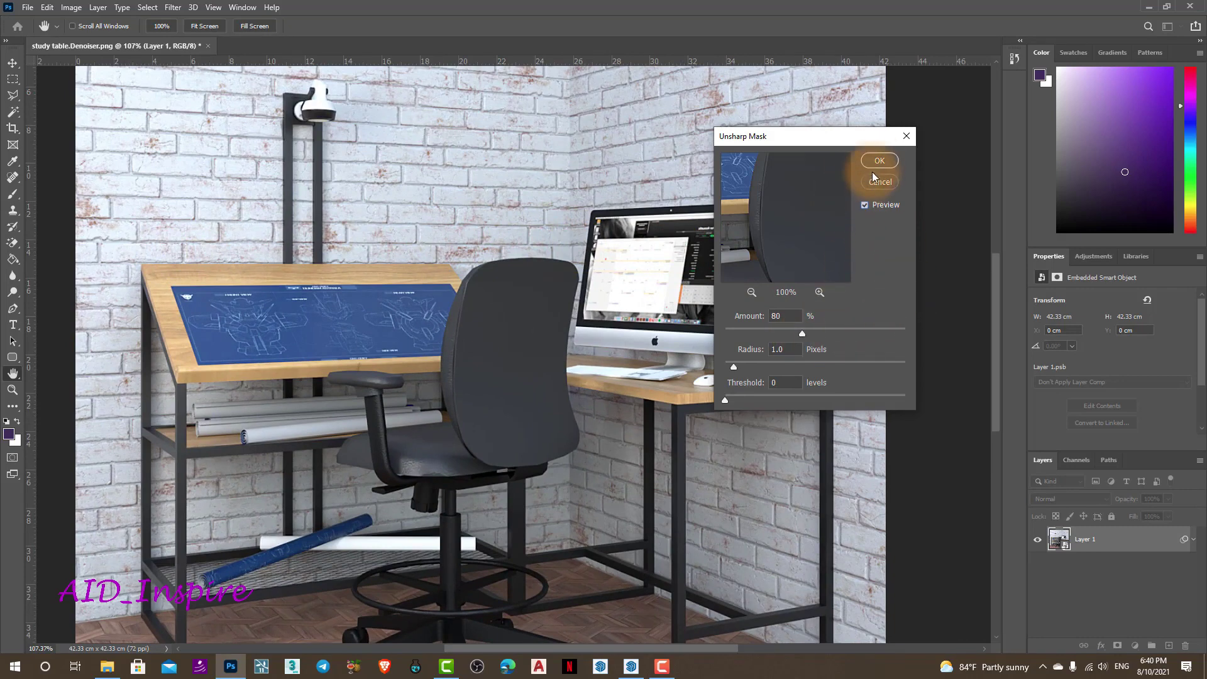
left_click_drag(819, 139, 769, 163)
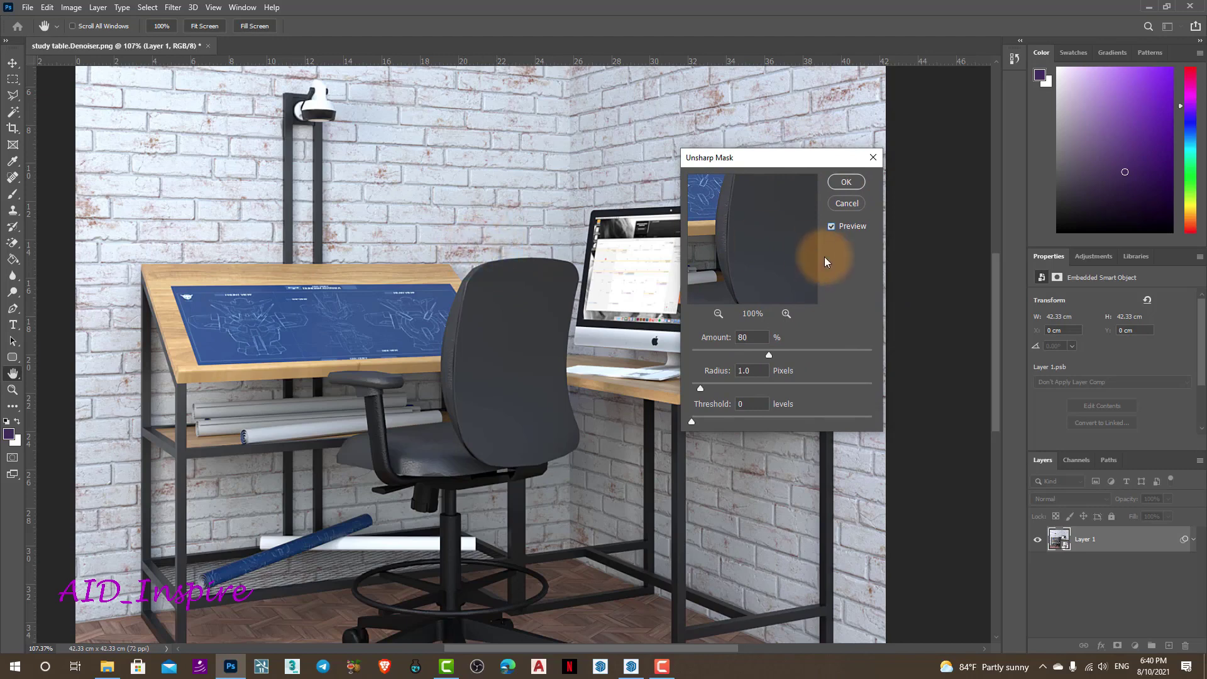
left_click(847, 182)
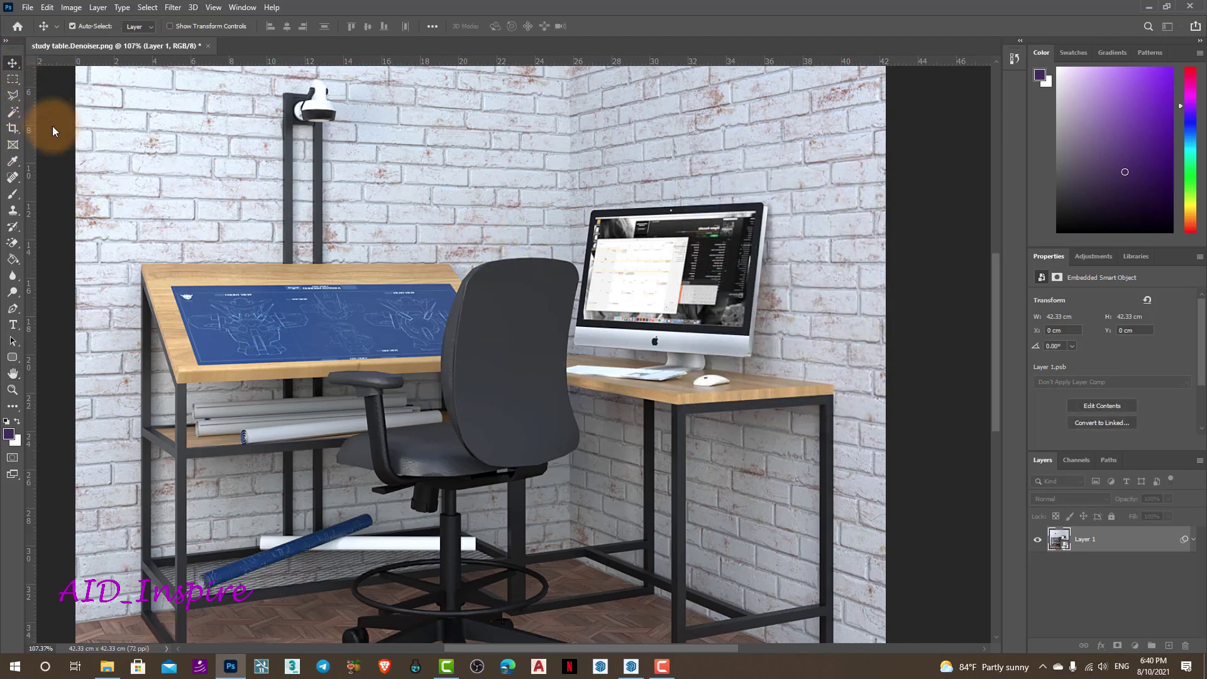
Fit the whole image in view and select Layer 1
left_click(890, 431)
scroll(889, 431, "down", 5, "alt")
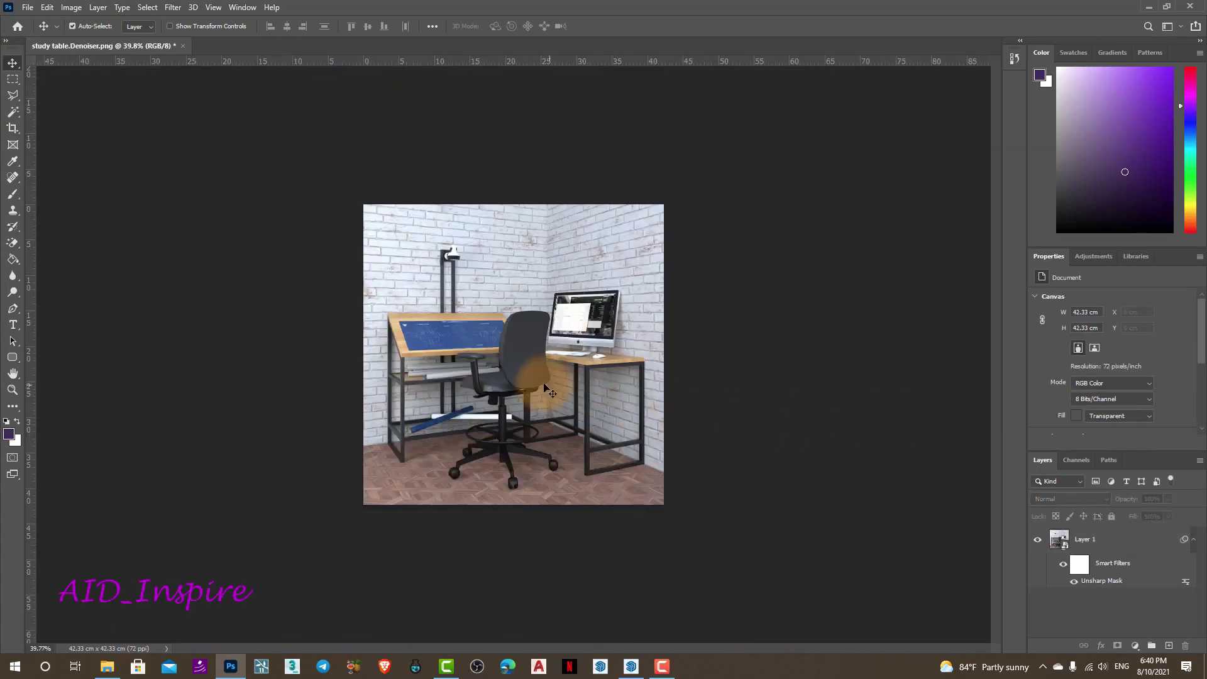
scroll(547, 390, "up", 2, "alt")
scroll(920, 499, "up", 2, "alt")
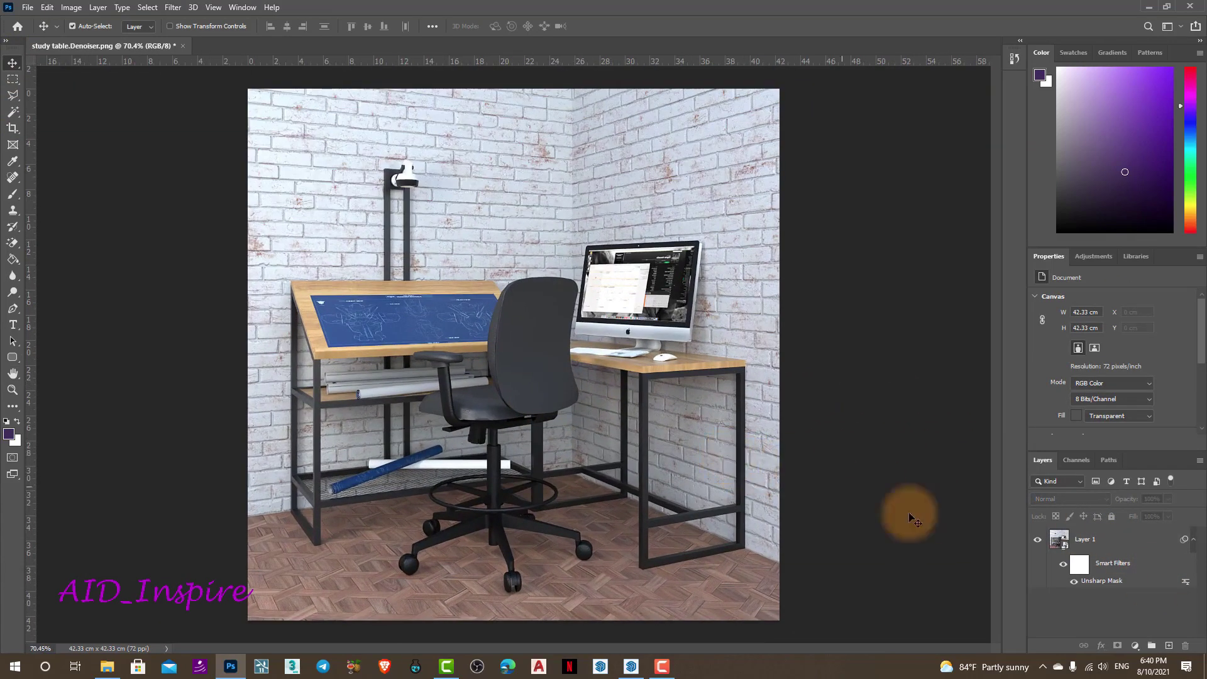
left_click(1091, 539)
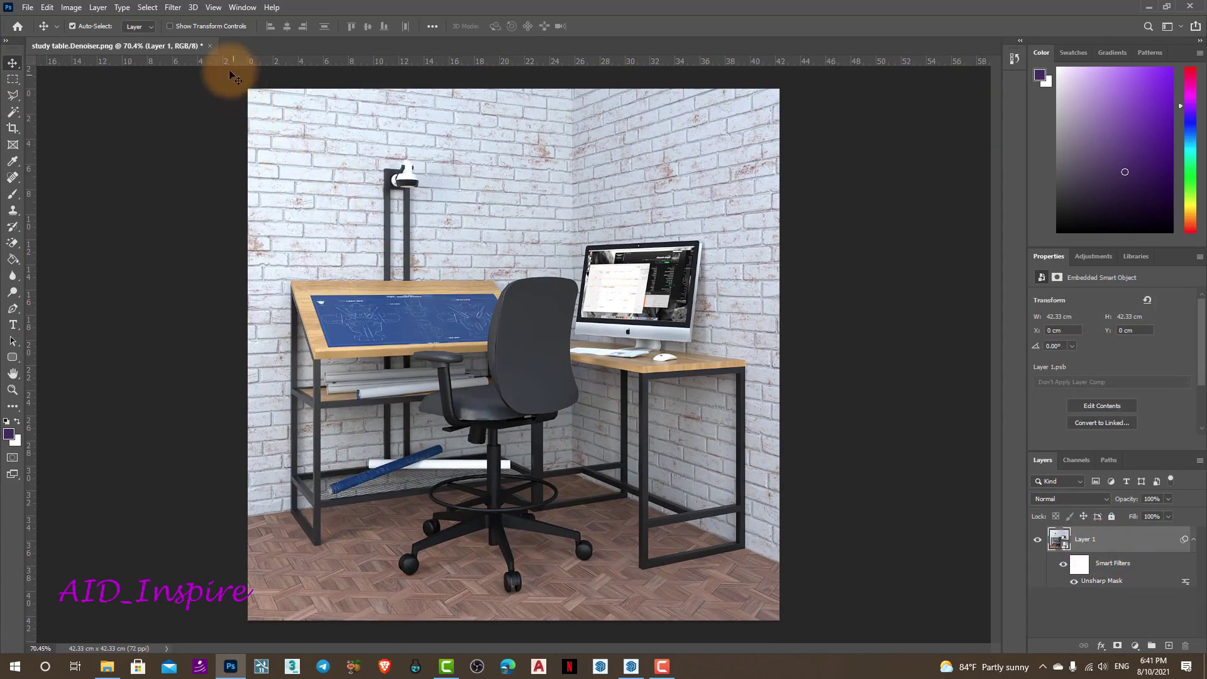
left_click(175, 8)
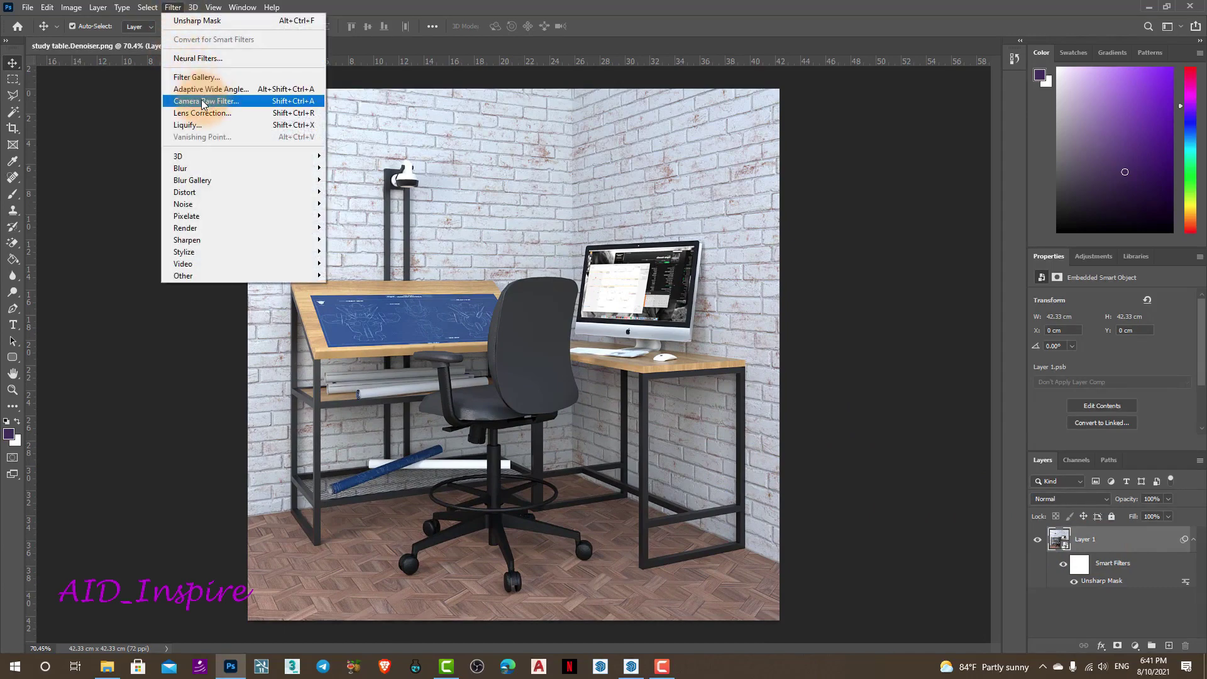
In Camera Raw Basic, warm the temperature, adjust tint, lower exposure, deepen shadows and add clarity
left_click(249, 100)
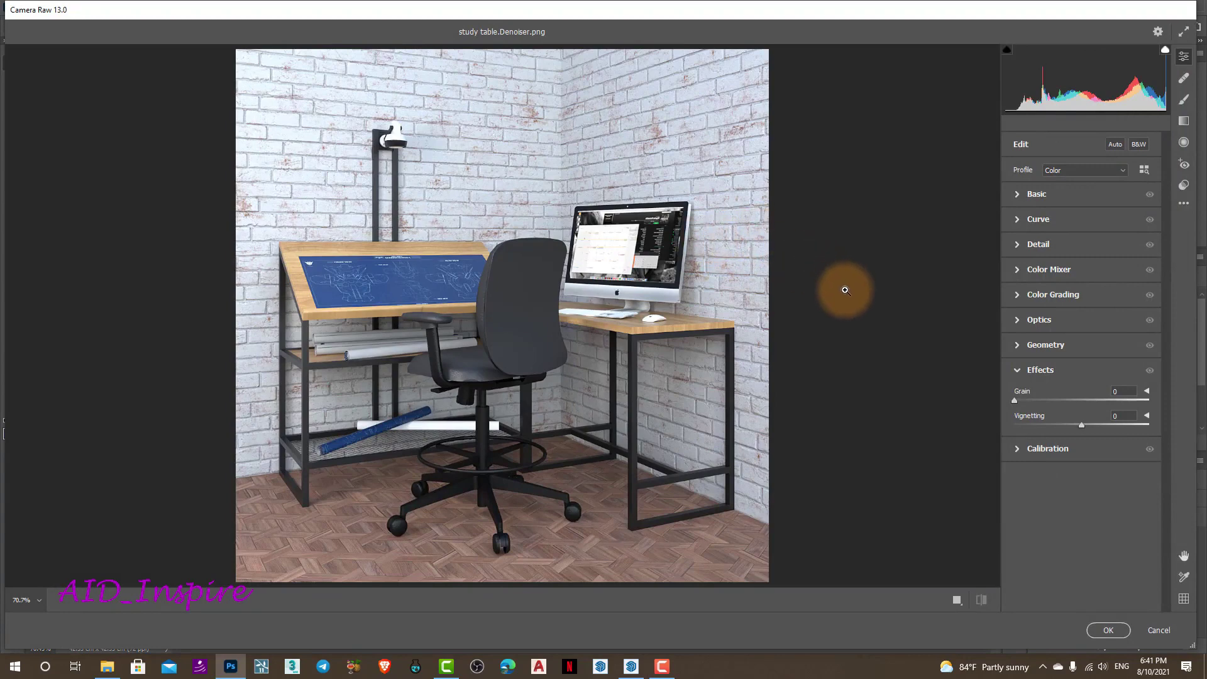
left_click(1020, 199)
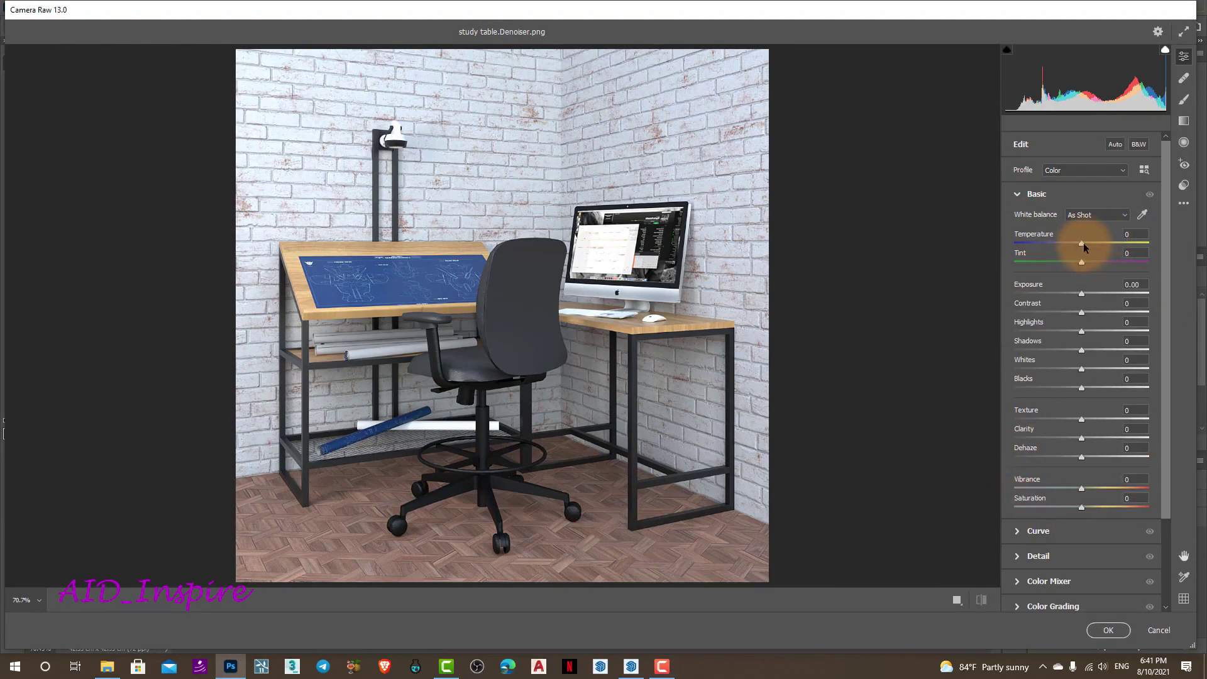
left_click_drag(1084, 248, 1088, 247)
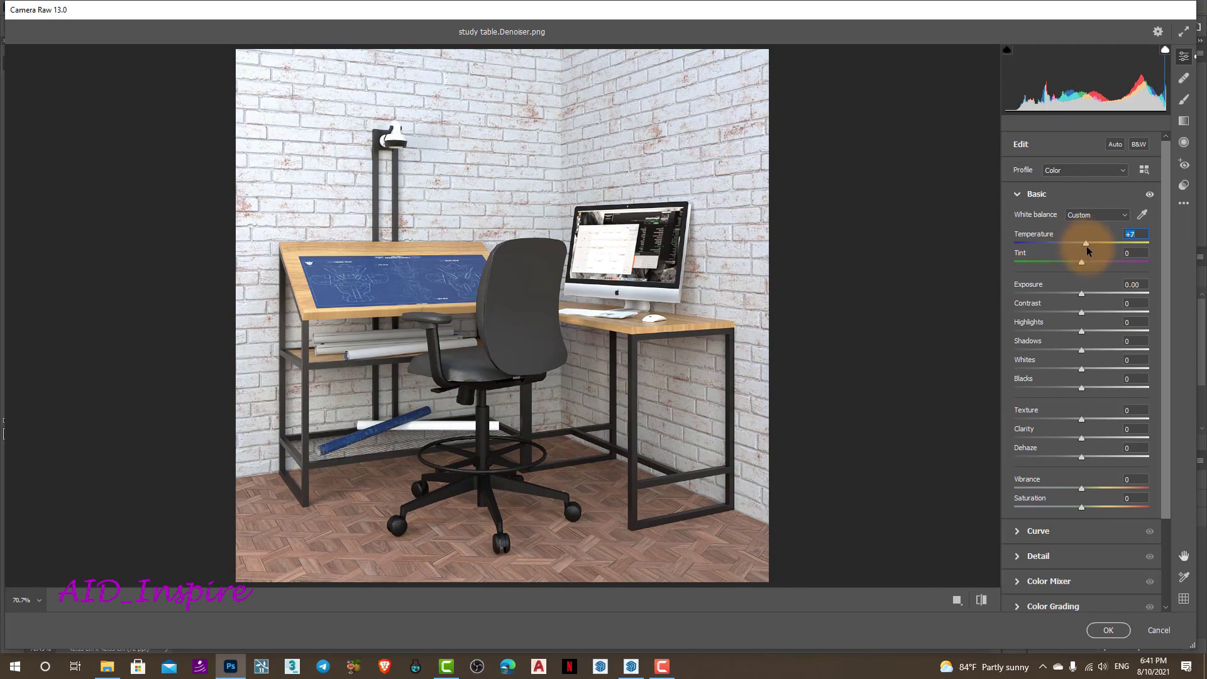
left_click(1084, 263)
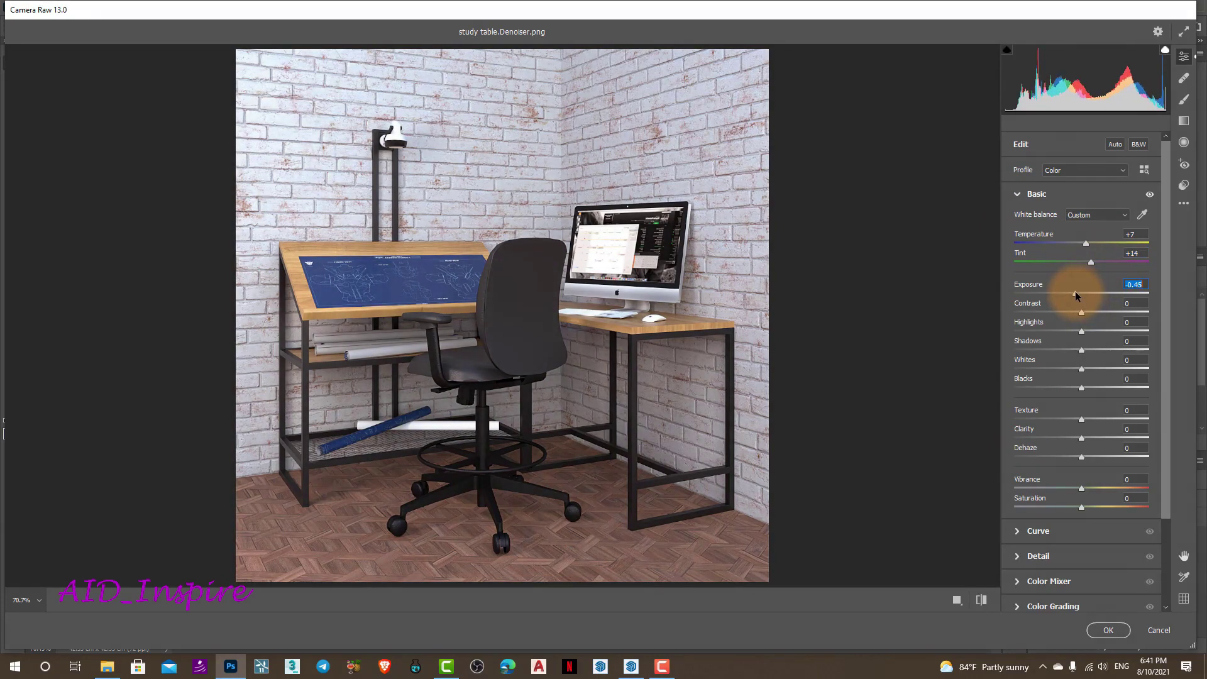
mouse_move(1083, 294)
left_mouse_down()
mouse_move(1100, 316)
mouse_move(1056, 331)
mouse_move(1077, 294)
left_mouse_up()
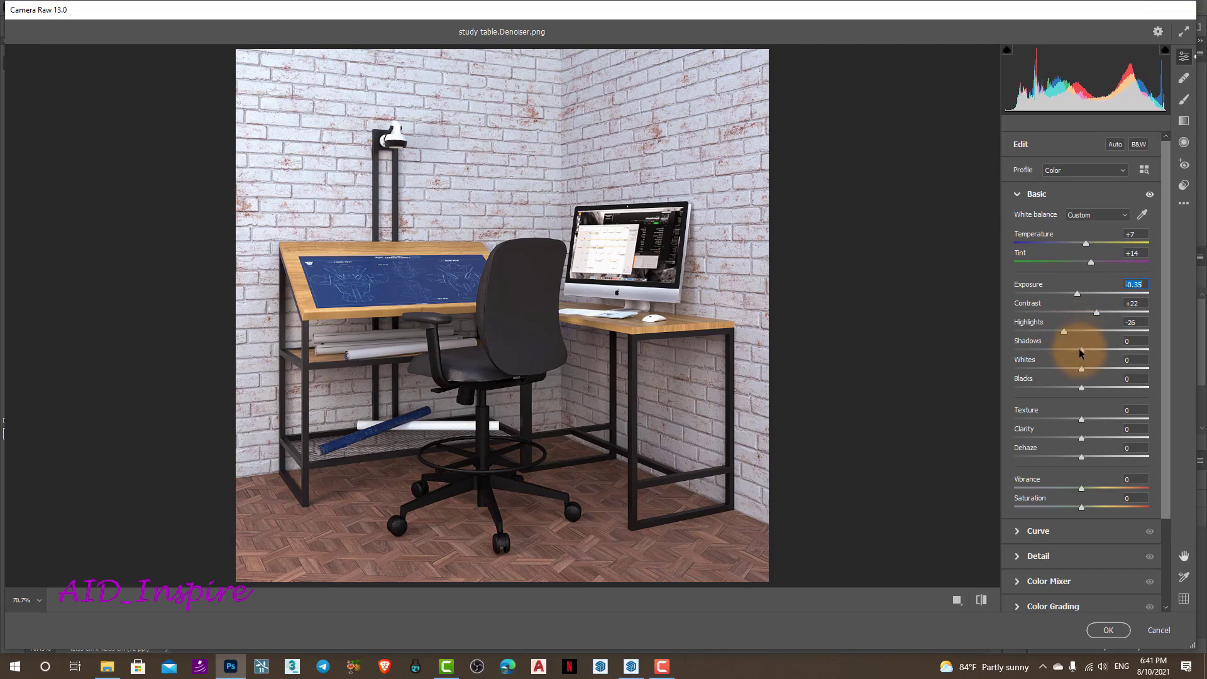
left_click_drag(1083, 354, 1075, 355)
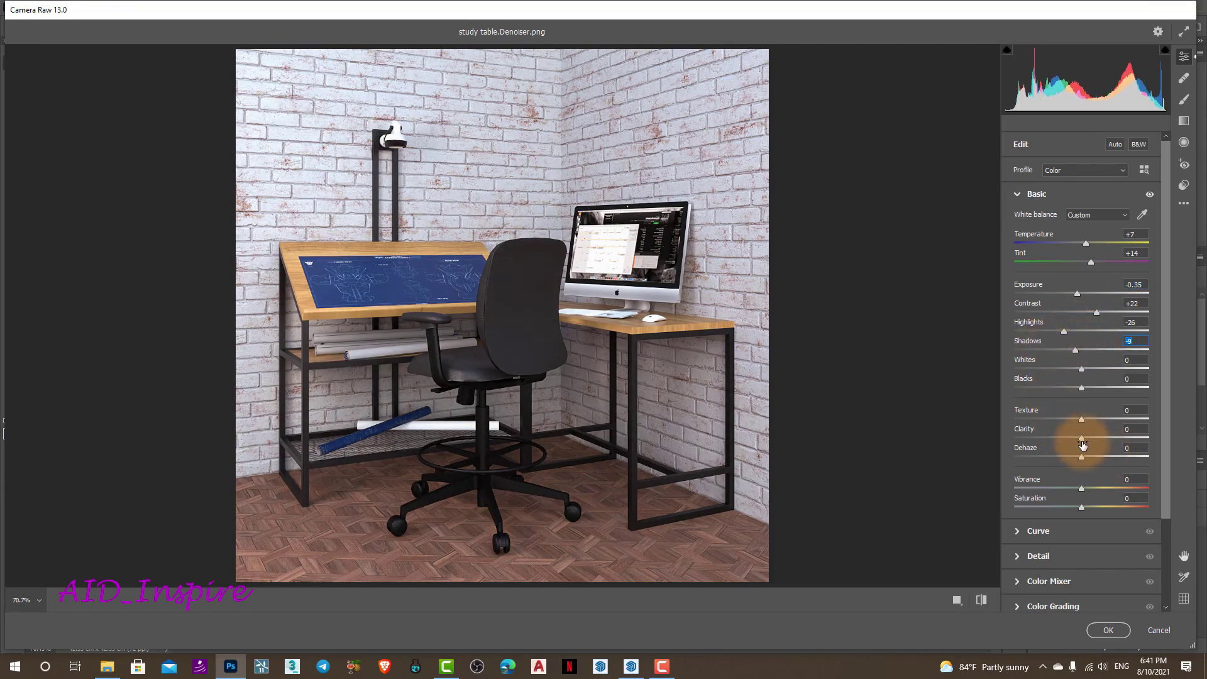
left_click_drag(1081, 440, 1090, 441)
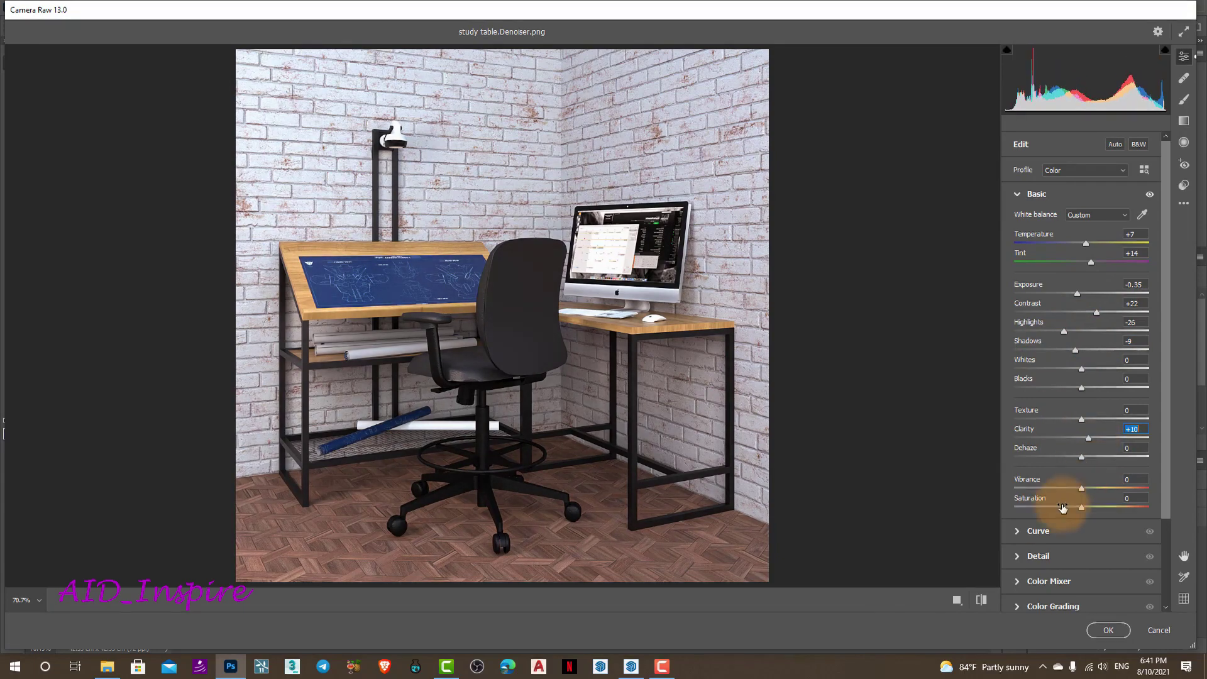
Set the tone curve to Highlights +17, Lights −12, Darks +7 and apply Camera Raw
left_click(1025, 531)
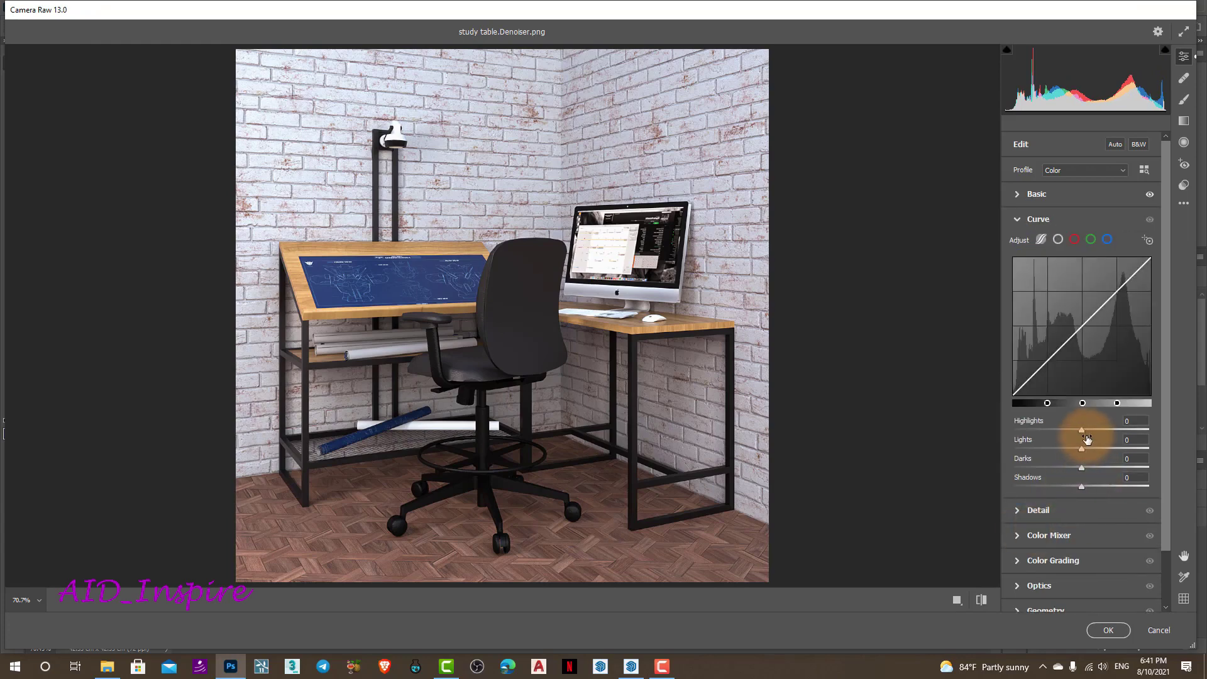
mouse_move(1081, 432)
left_mouse_down()
mouse_move(1057, 430)
mouse_move(1092, 430)
mouse_move(1075, 454)
mouse_move(1086, 470)
left_mouse_up()
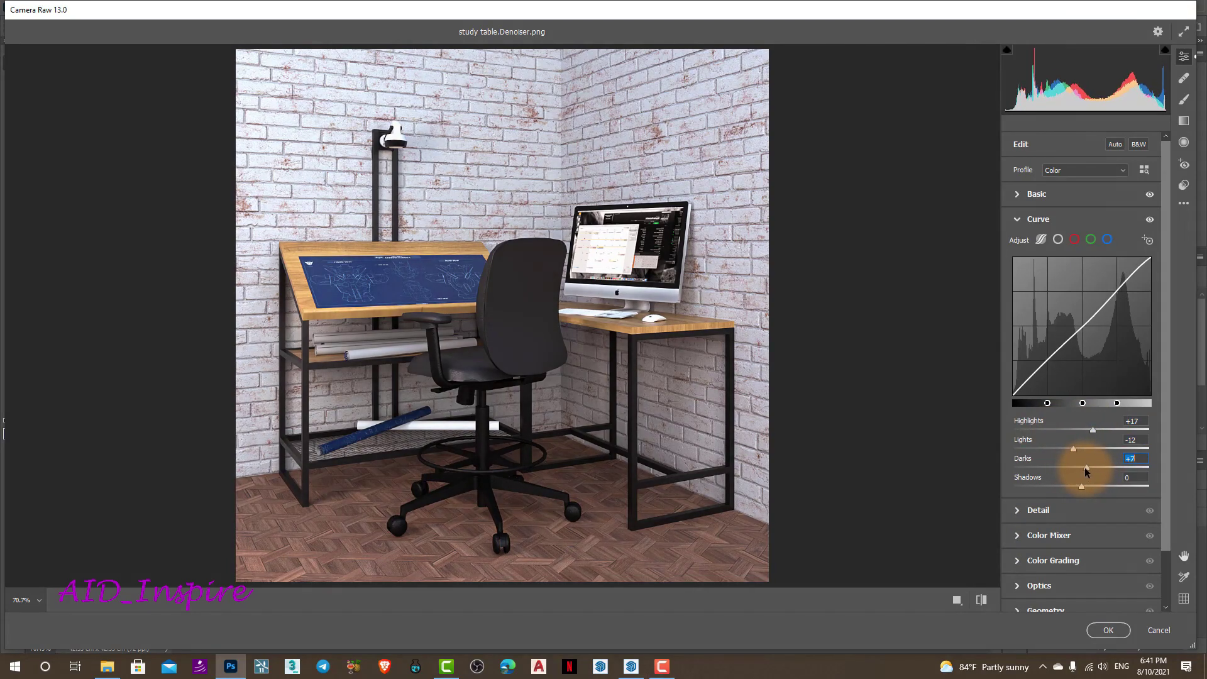
left_click_drag(1082, 487, 1084, 484)
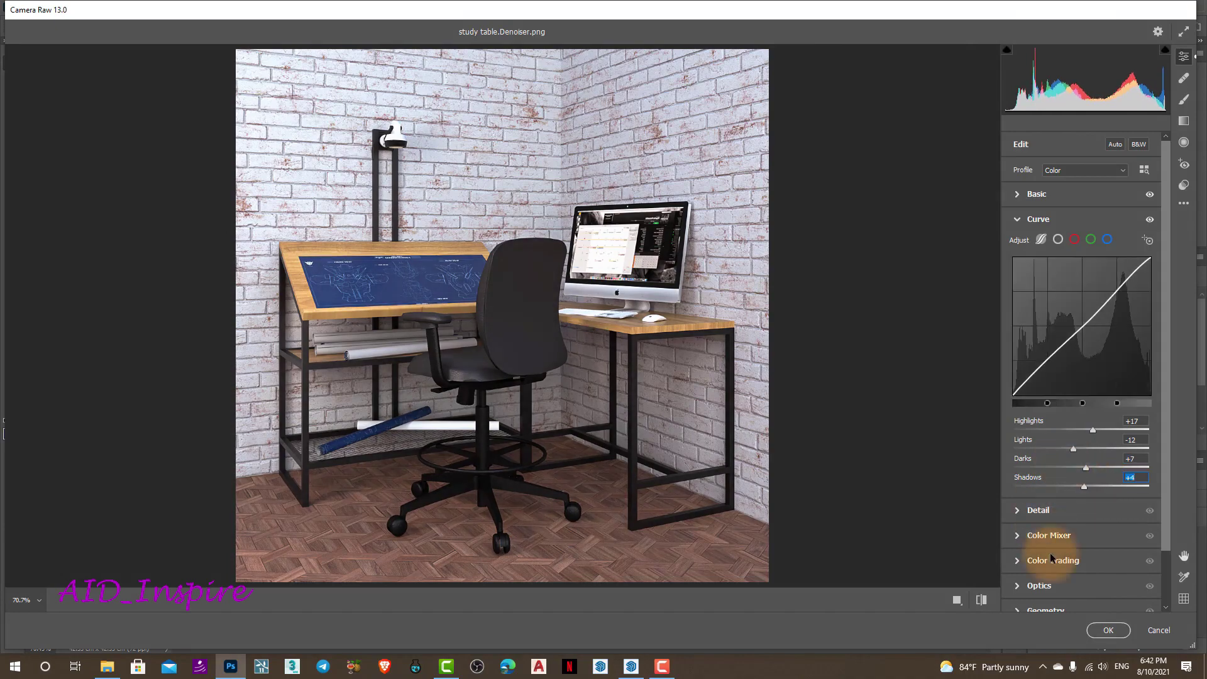
left_click(1107, 630)
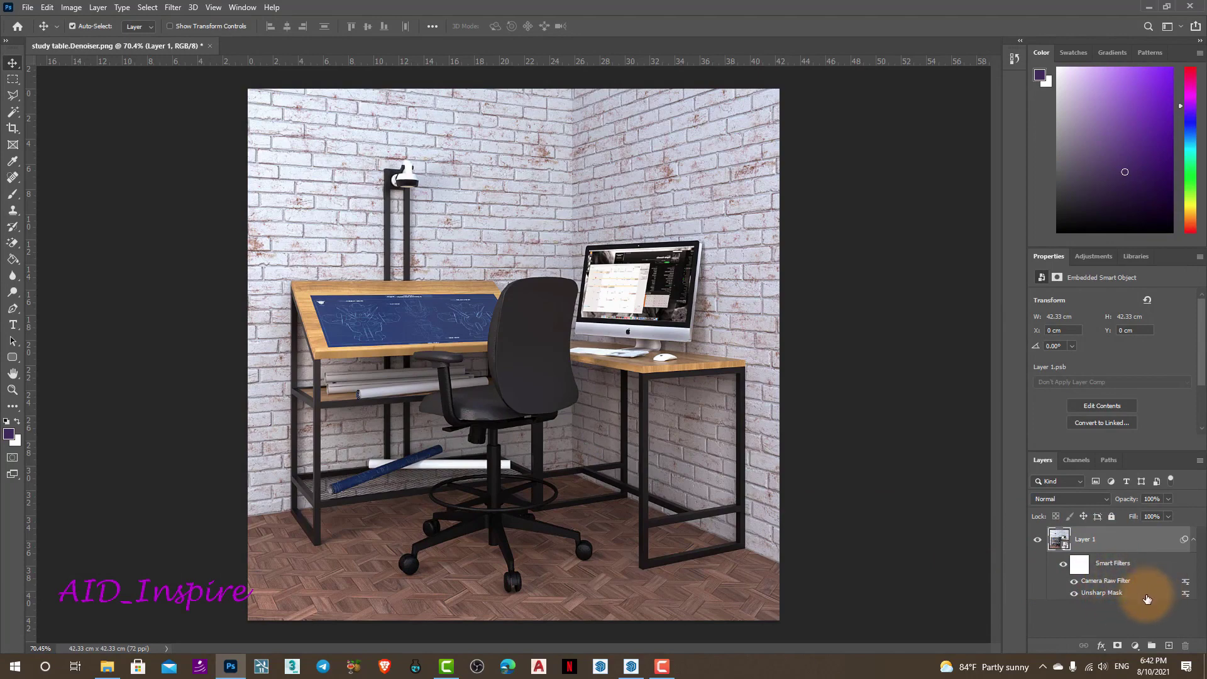
left_click(1063, 567)
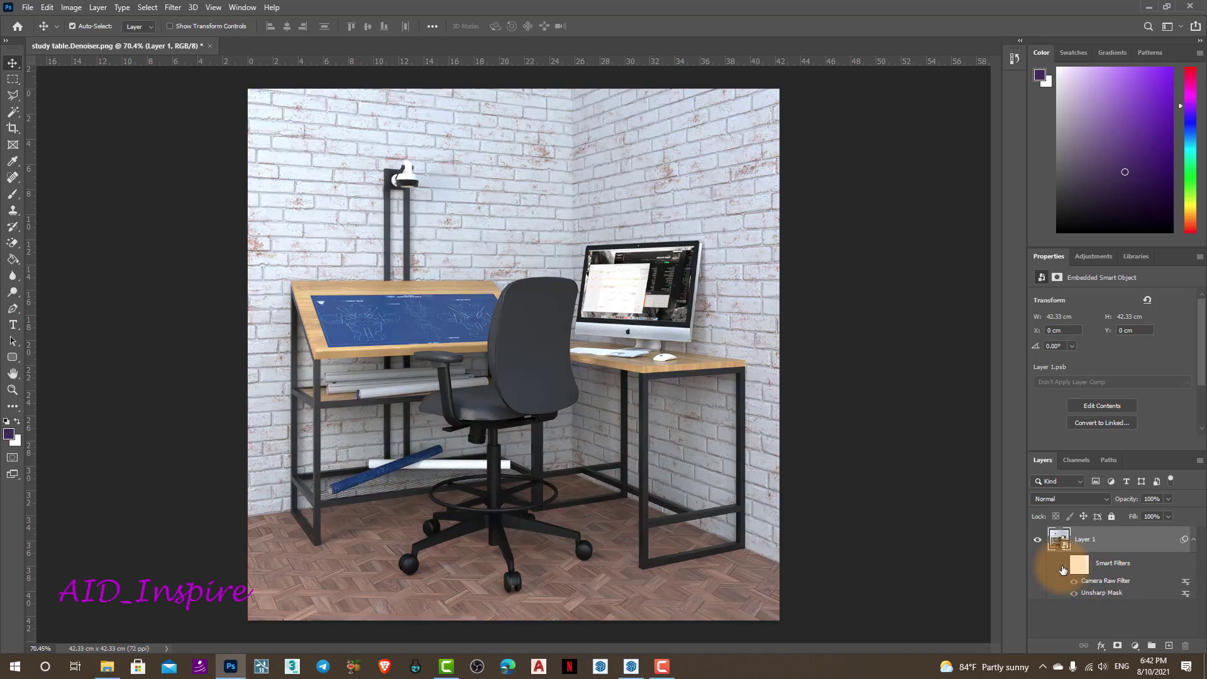
left_click(1063, 568)
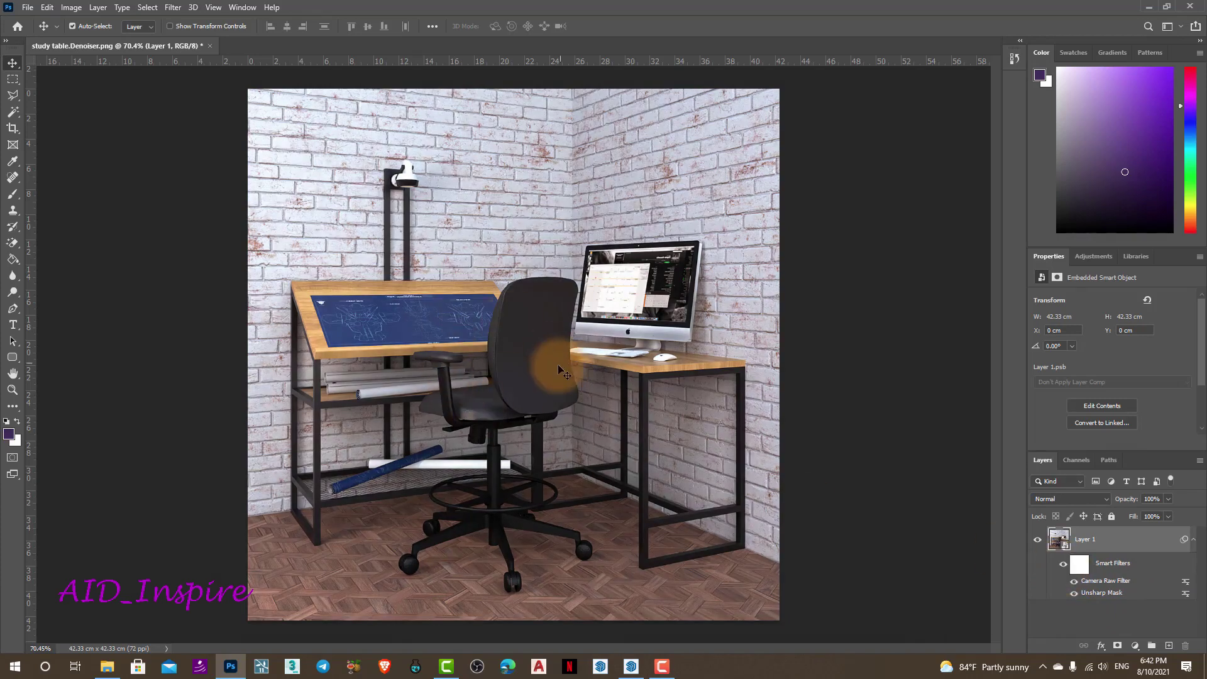
left_click(812, 363)
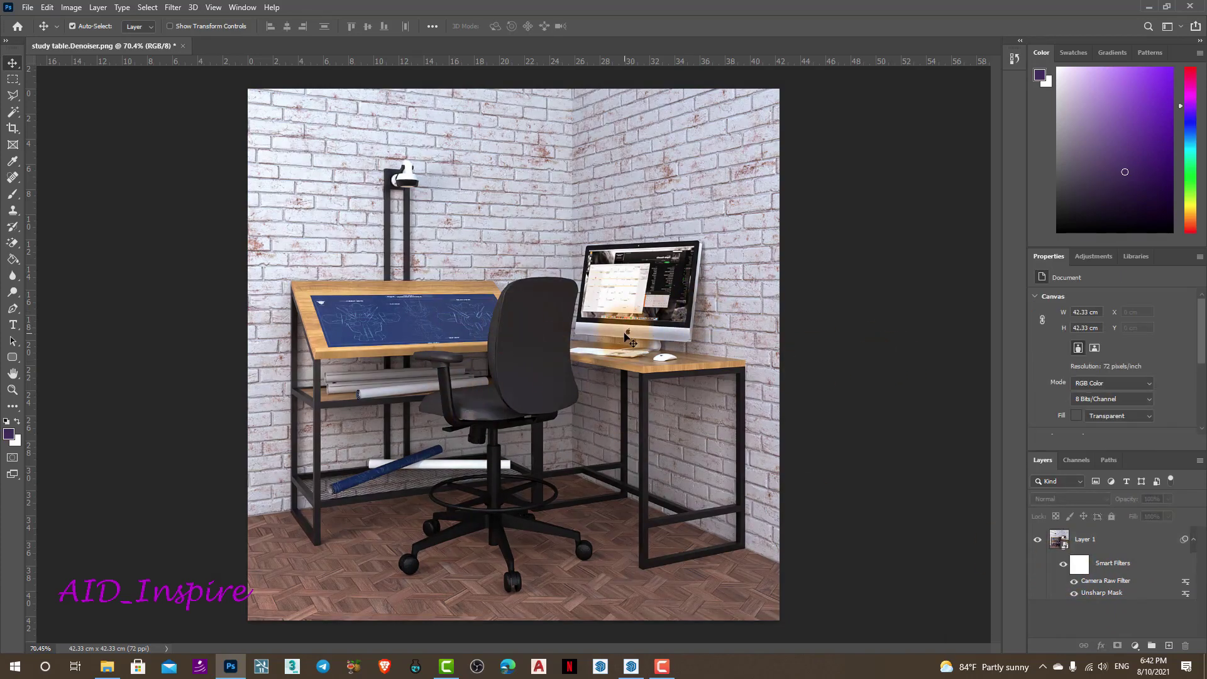